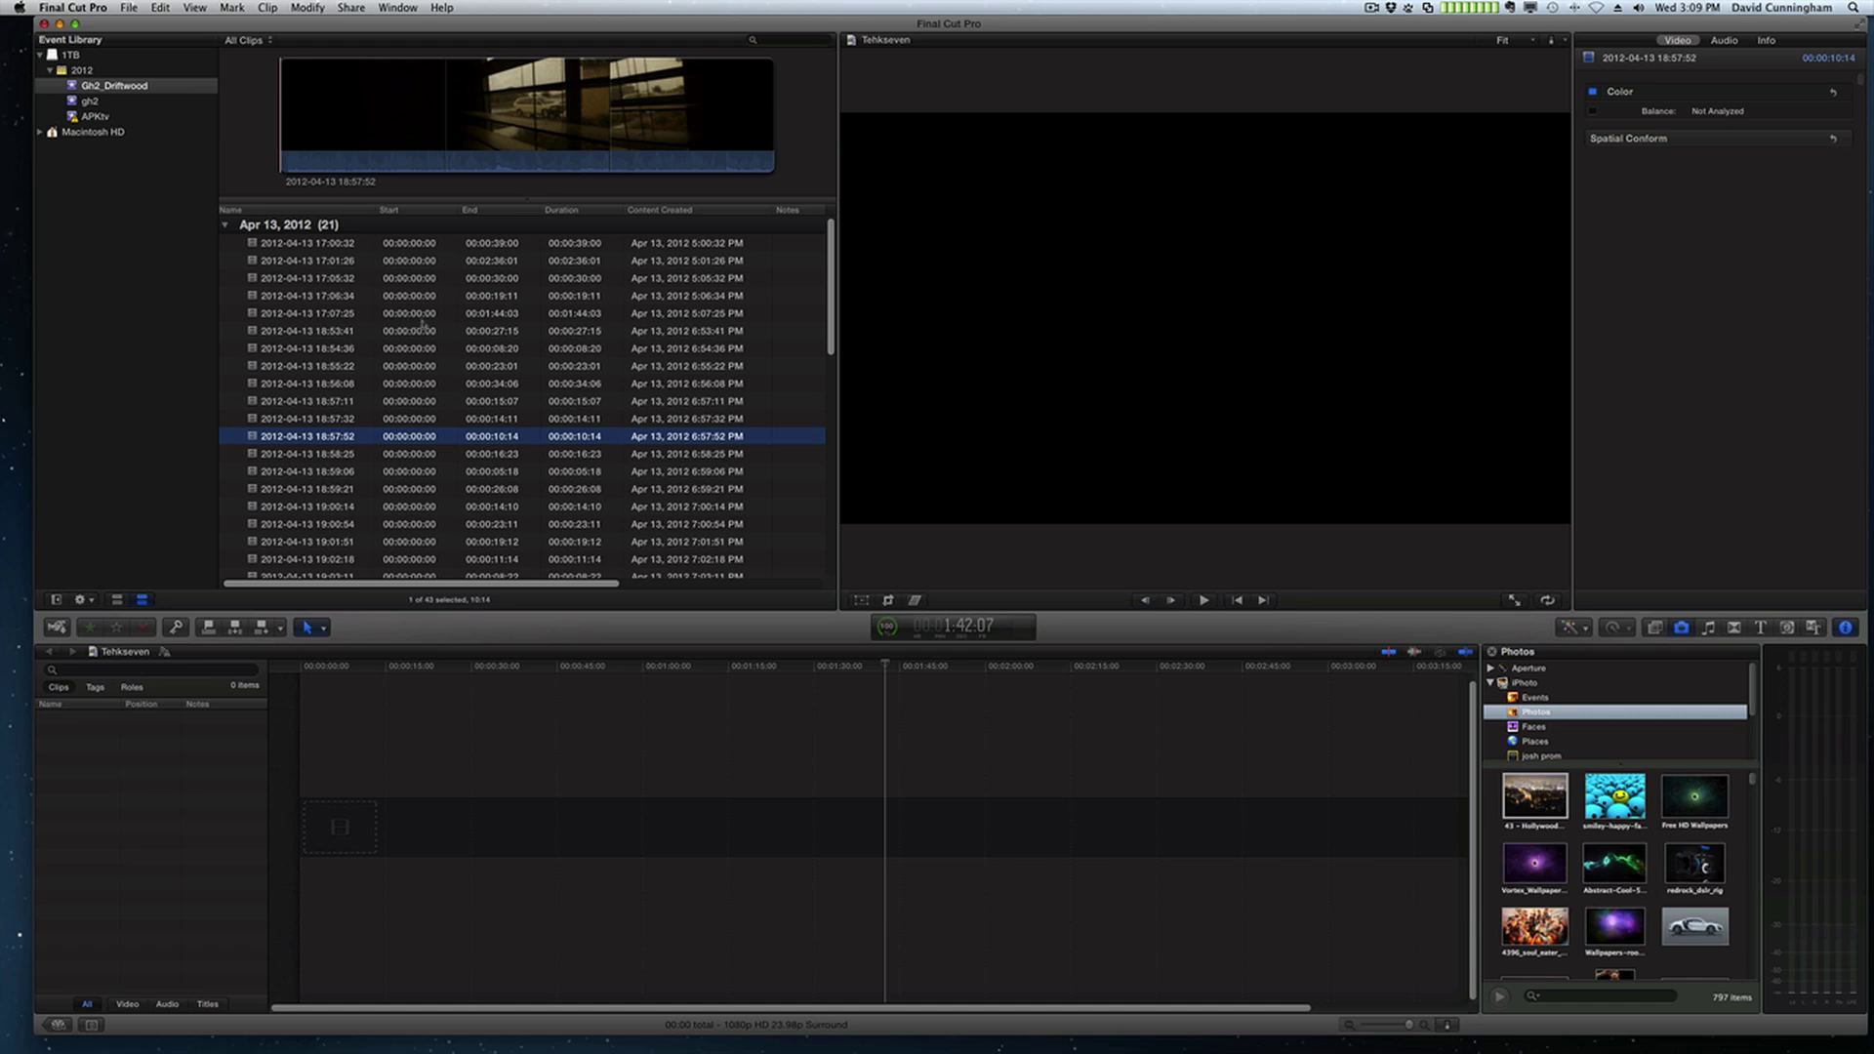
- Preview several of the April 13, 2012 clips in the Gh2_Driftwood event to compare the footage
{"action": "left_click", "coordinate": [508, 295]}
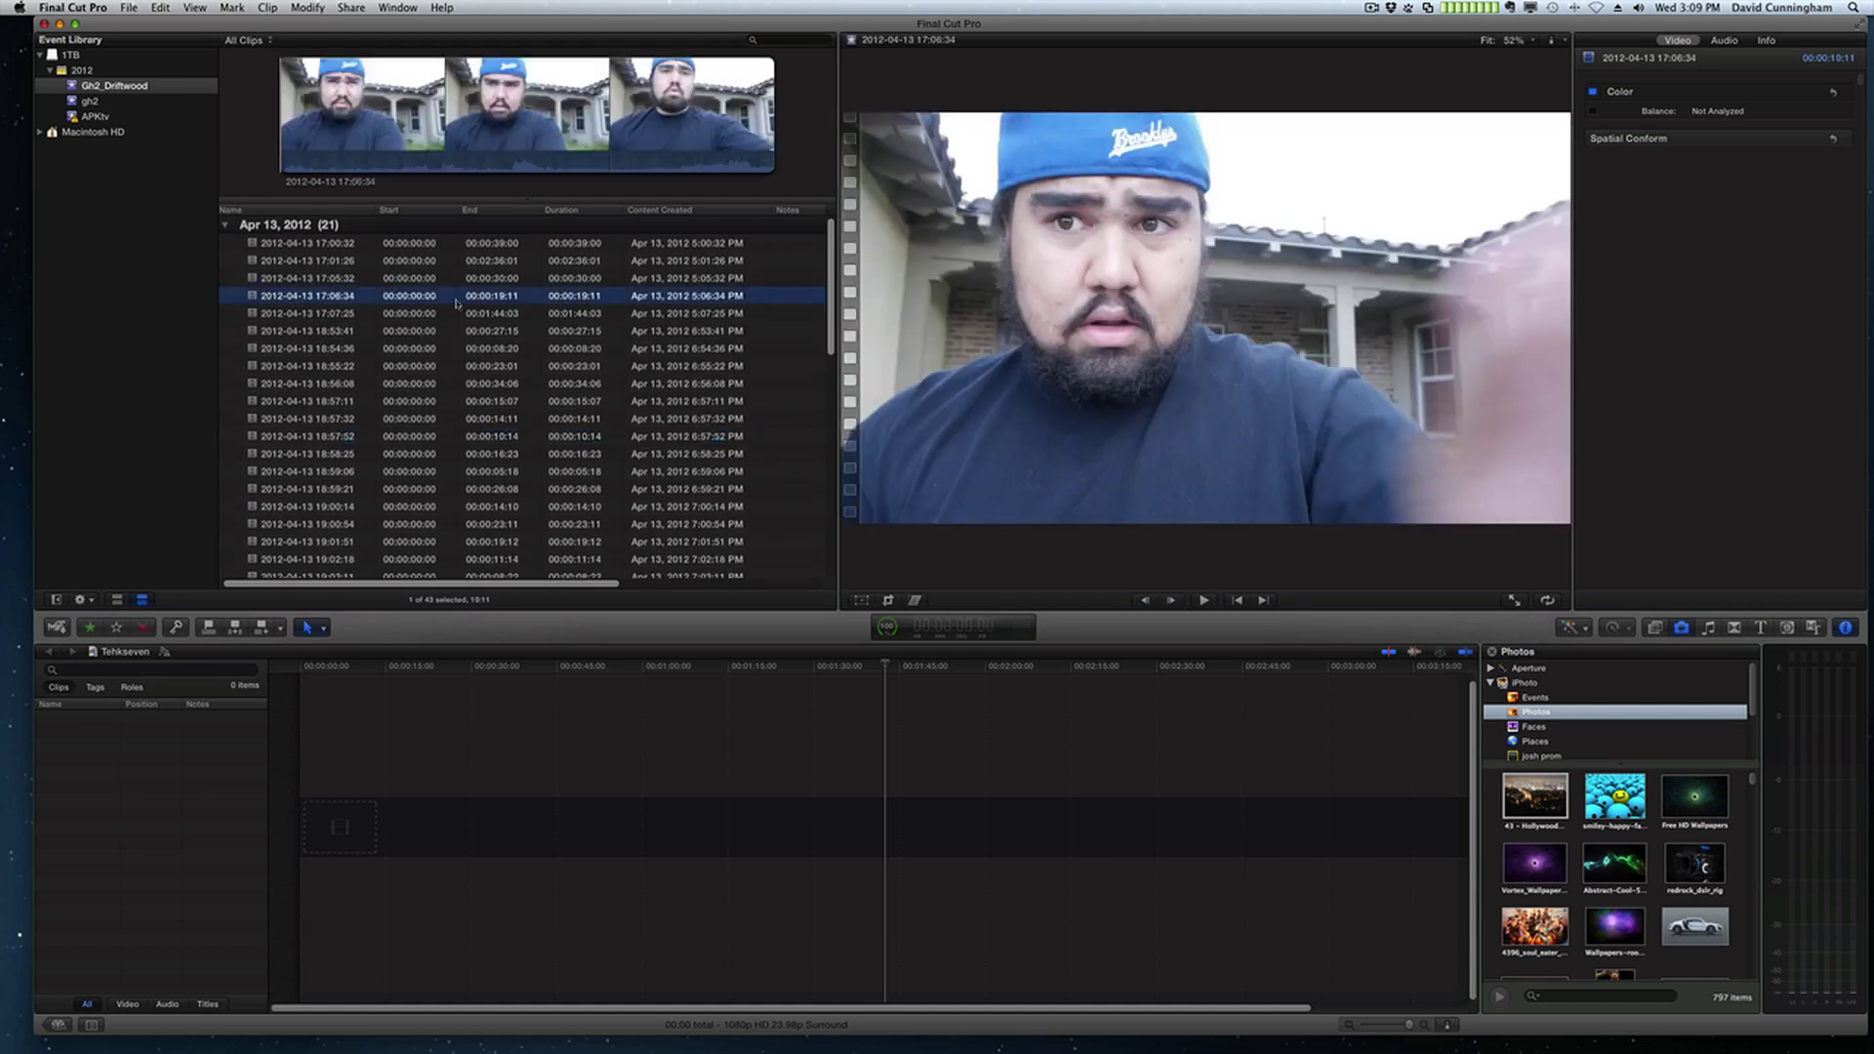
{"action": "left_click", "coordinate": [509, 260]}
{"action": "left_click", "coordinate": [503, 400]}
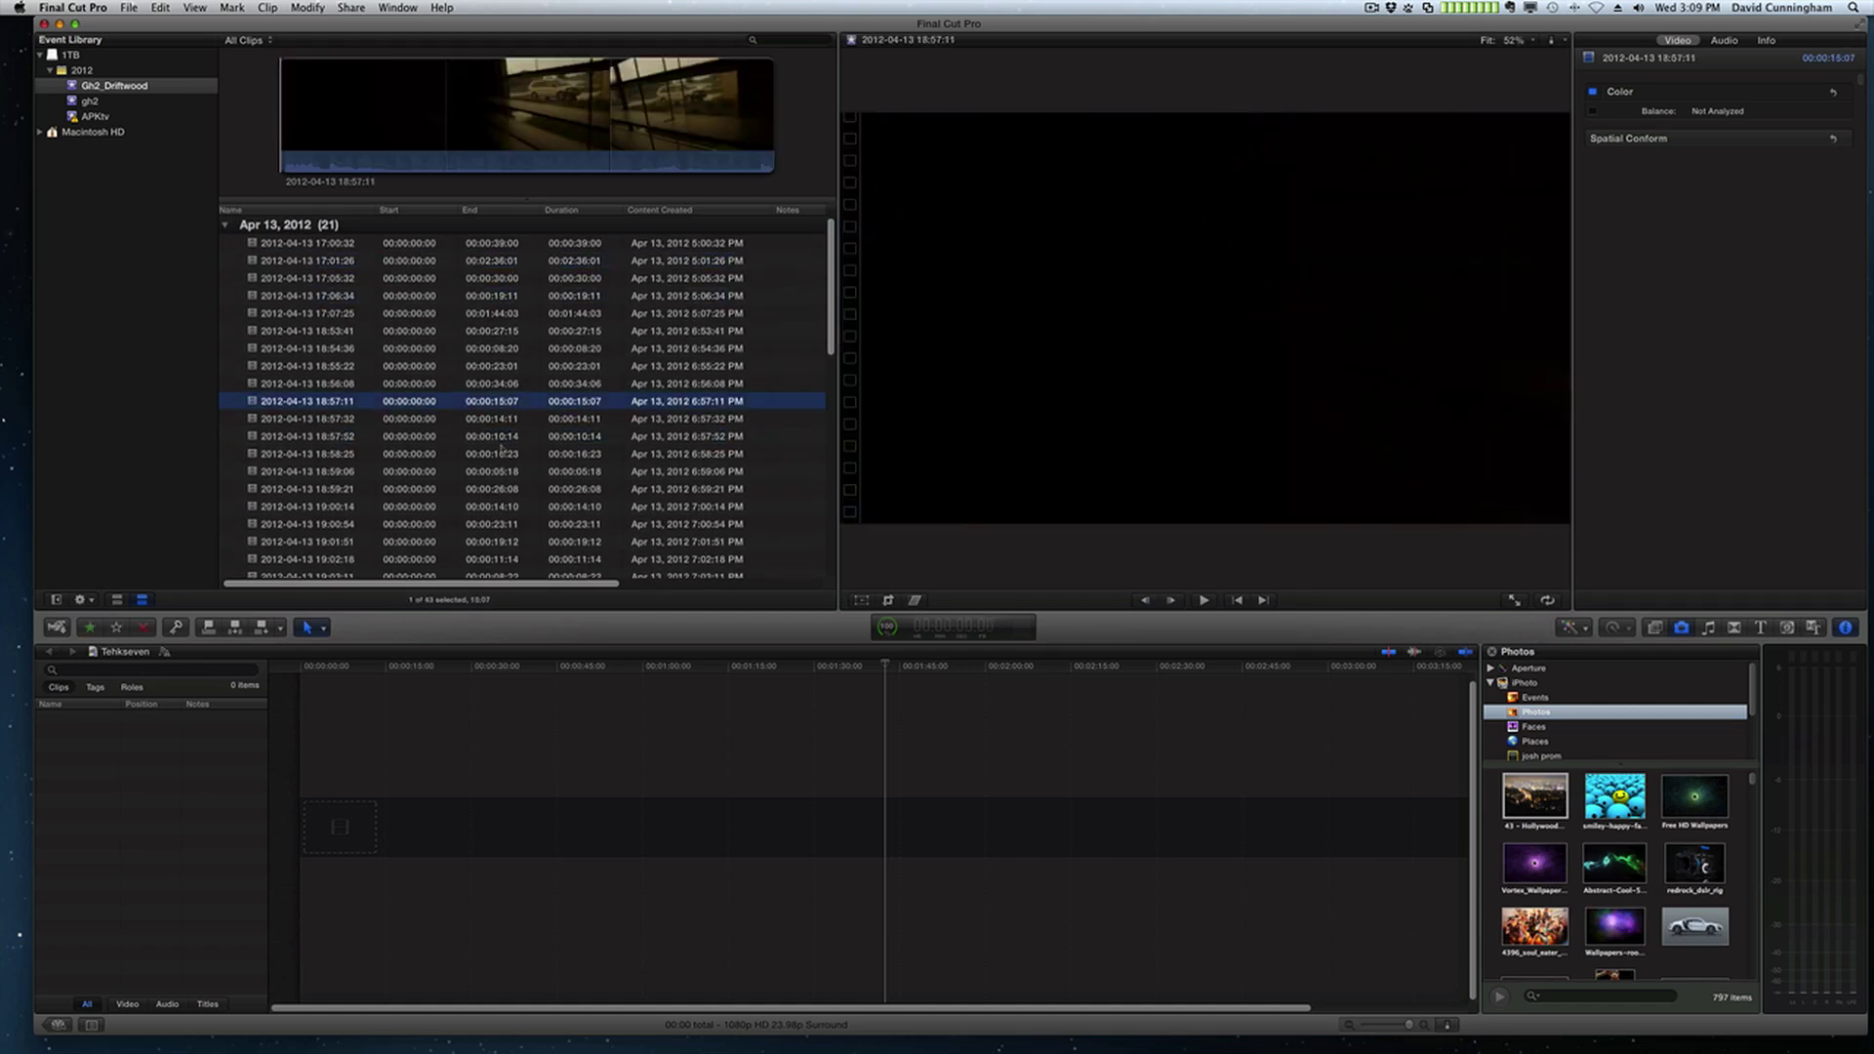
{"action": "left_click", "coordinate": [497, 470]}
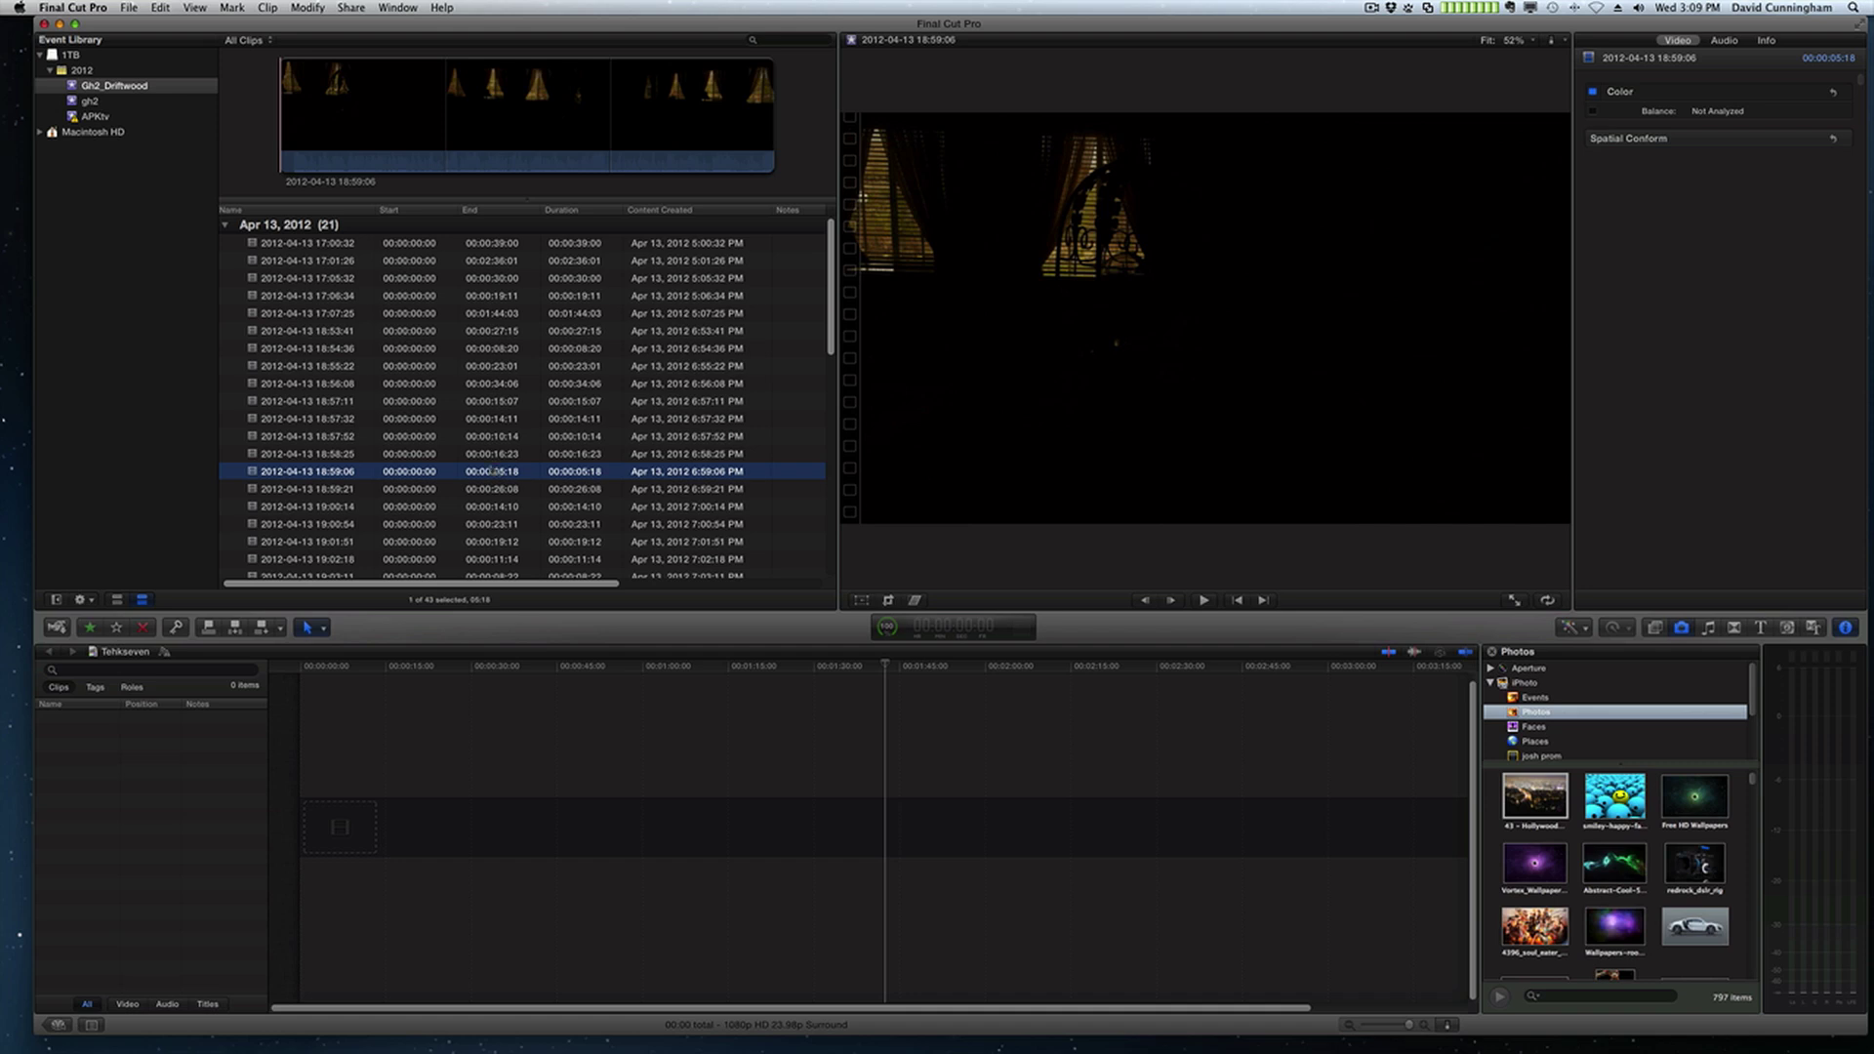
{"action": "left_click", "coordinate": [496, 418]}
{"action": "left_click", "coordinate": [490, 489]}
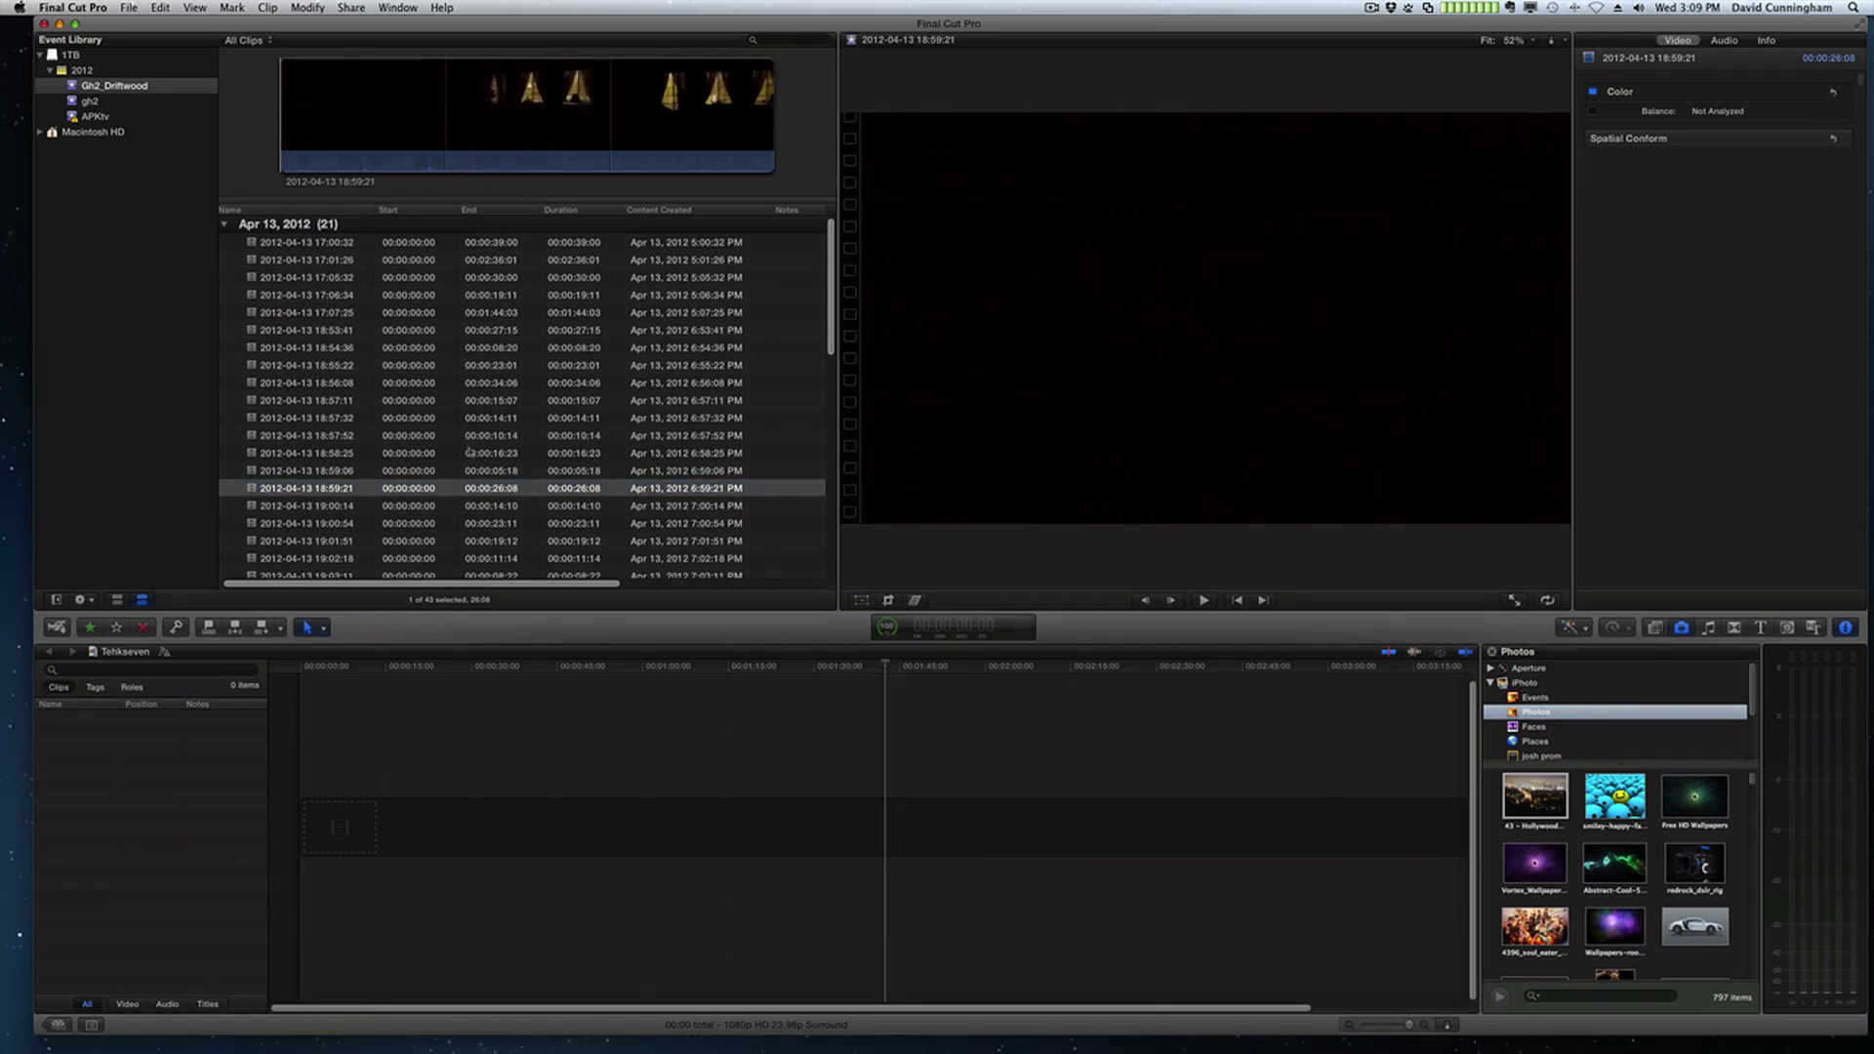
{"action": "scroll", "coordinate": [497, 439], "scroll_direction": "down", "scroll_amount": 3}
{"action": "left_click", "coordinate": [498, 430]}
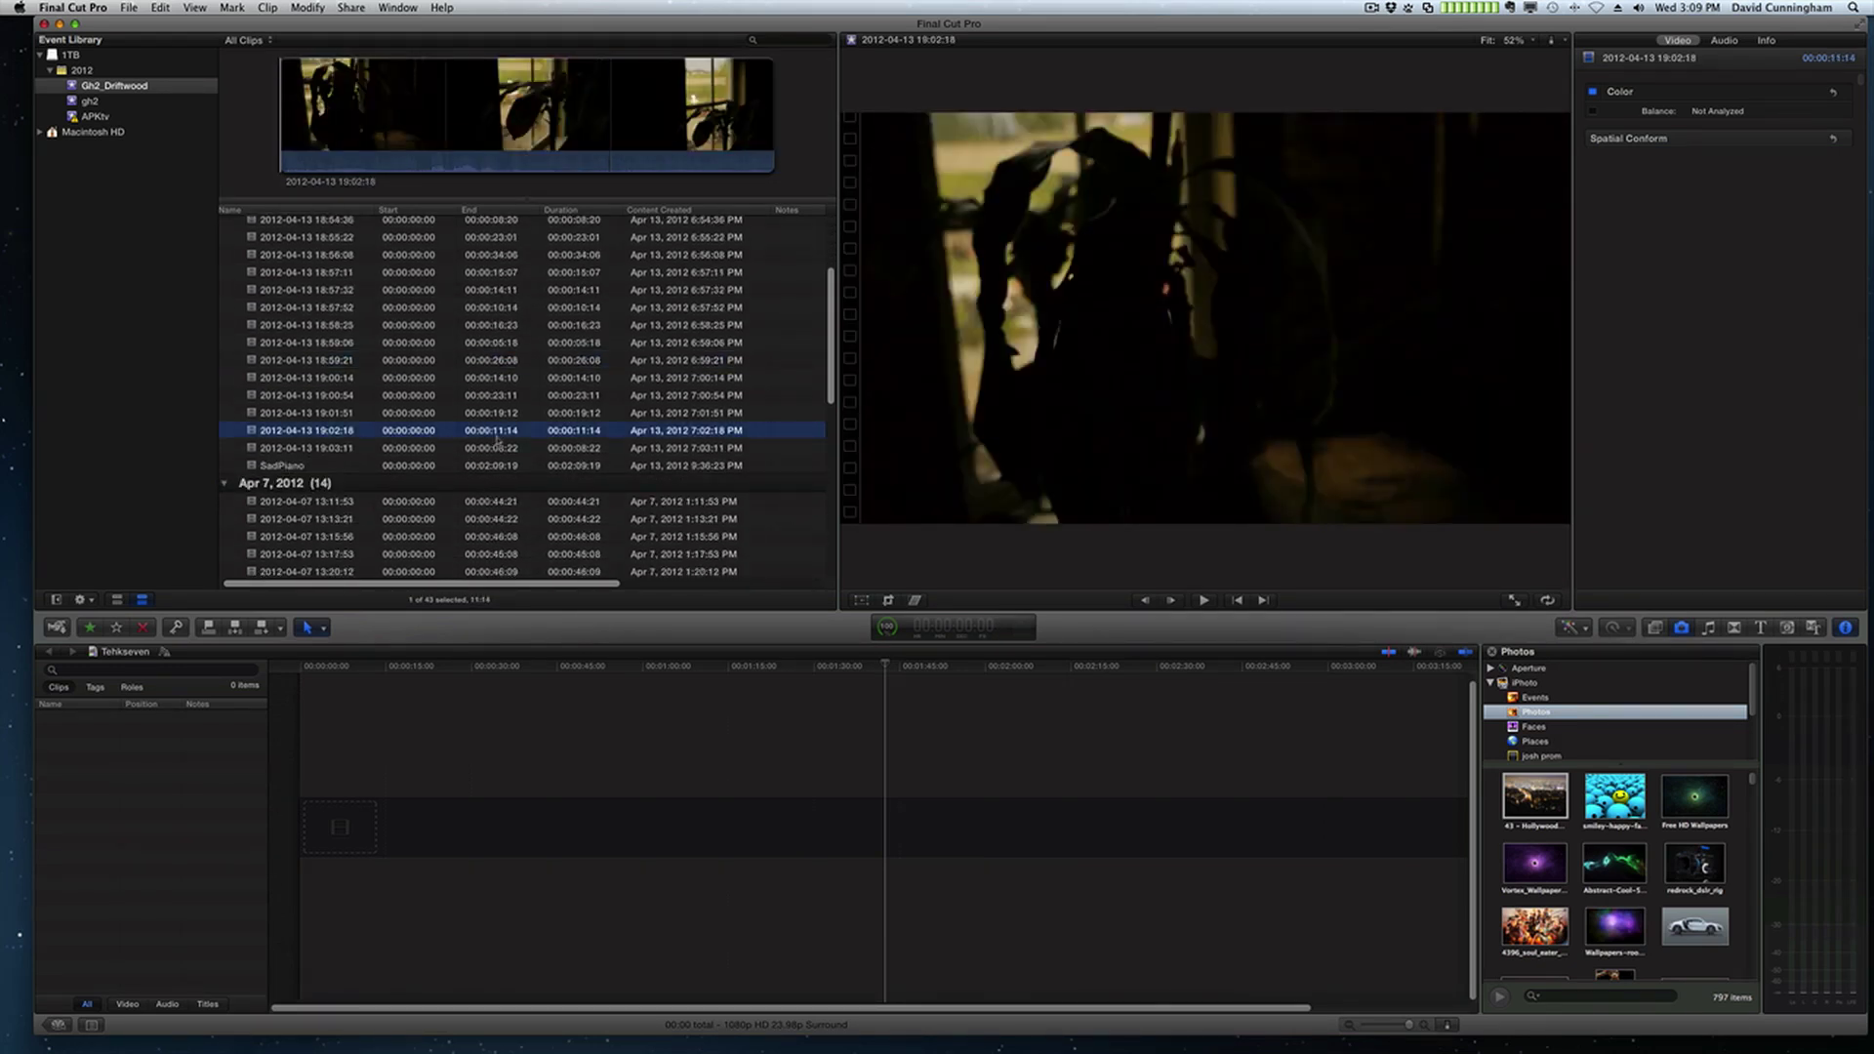
{"action": "left_click", "coordinate": [514, 396]}
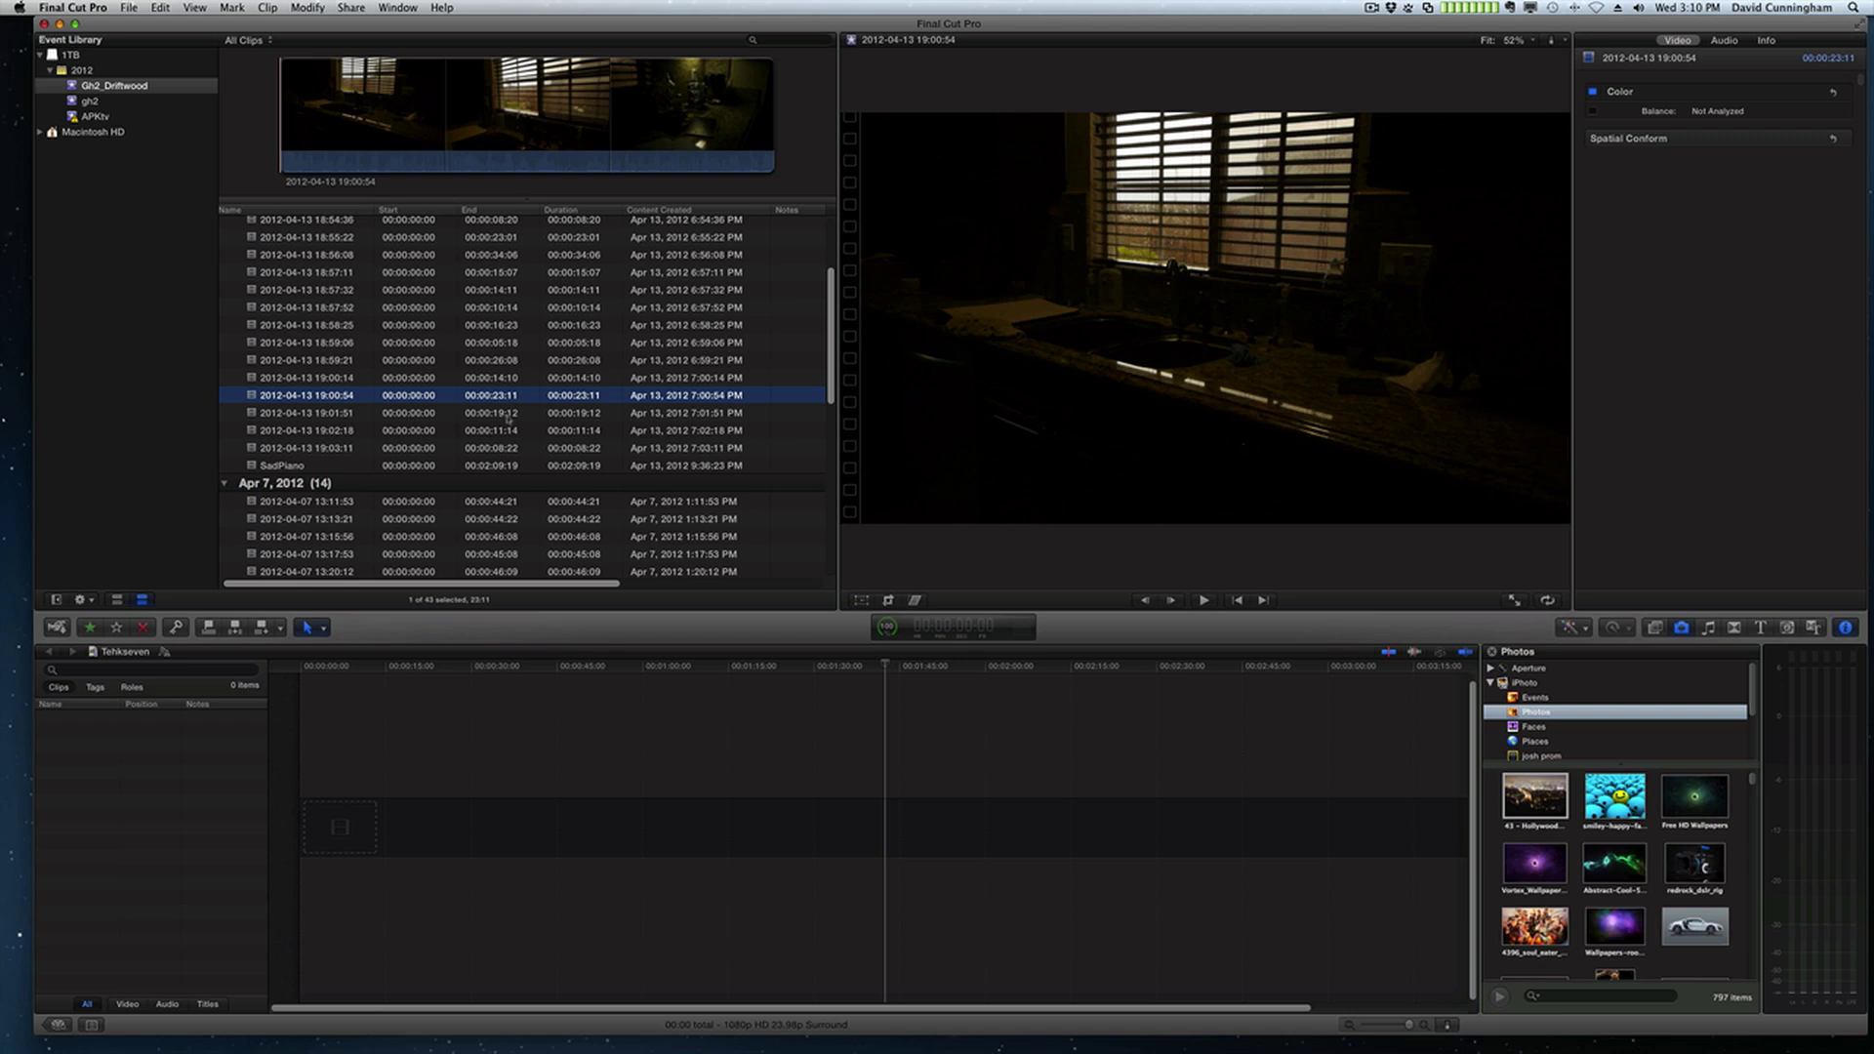
{"action": "scroll", "coordinate": [507, 424], "scroll_direction": "up", "scroll_amount": 4}
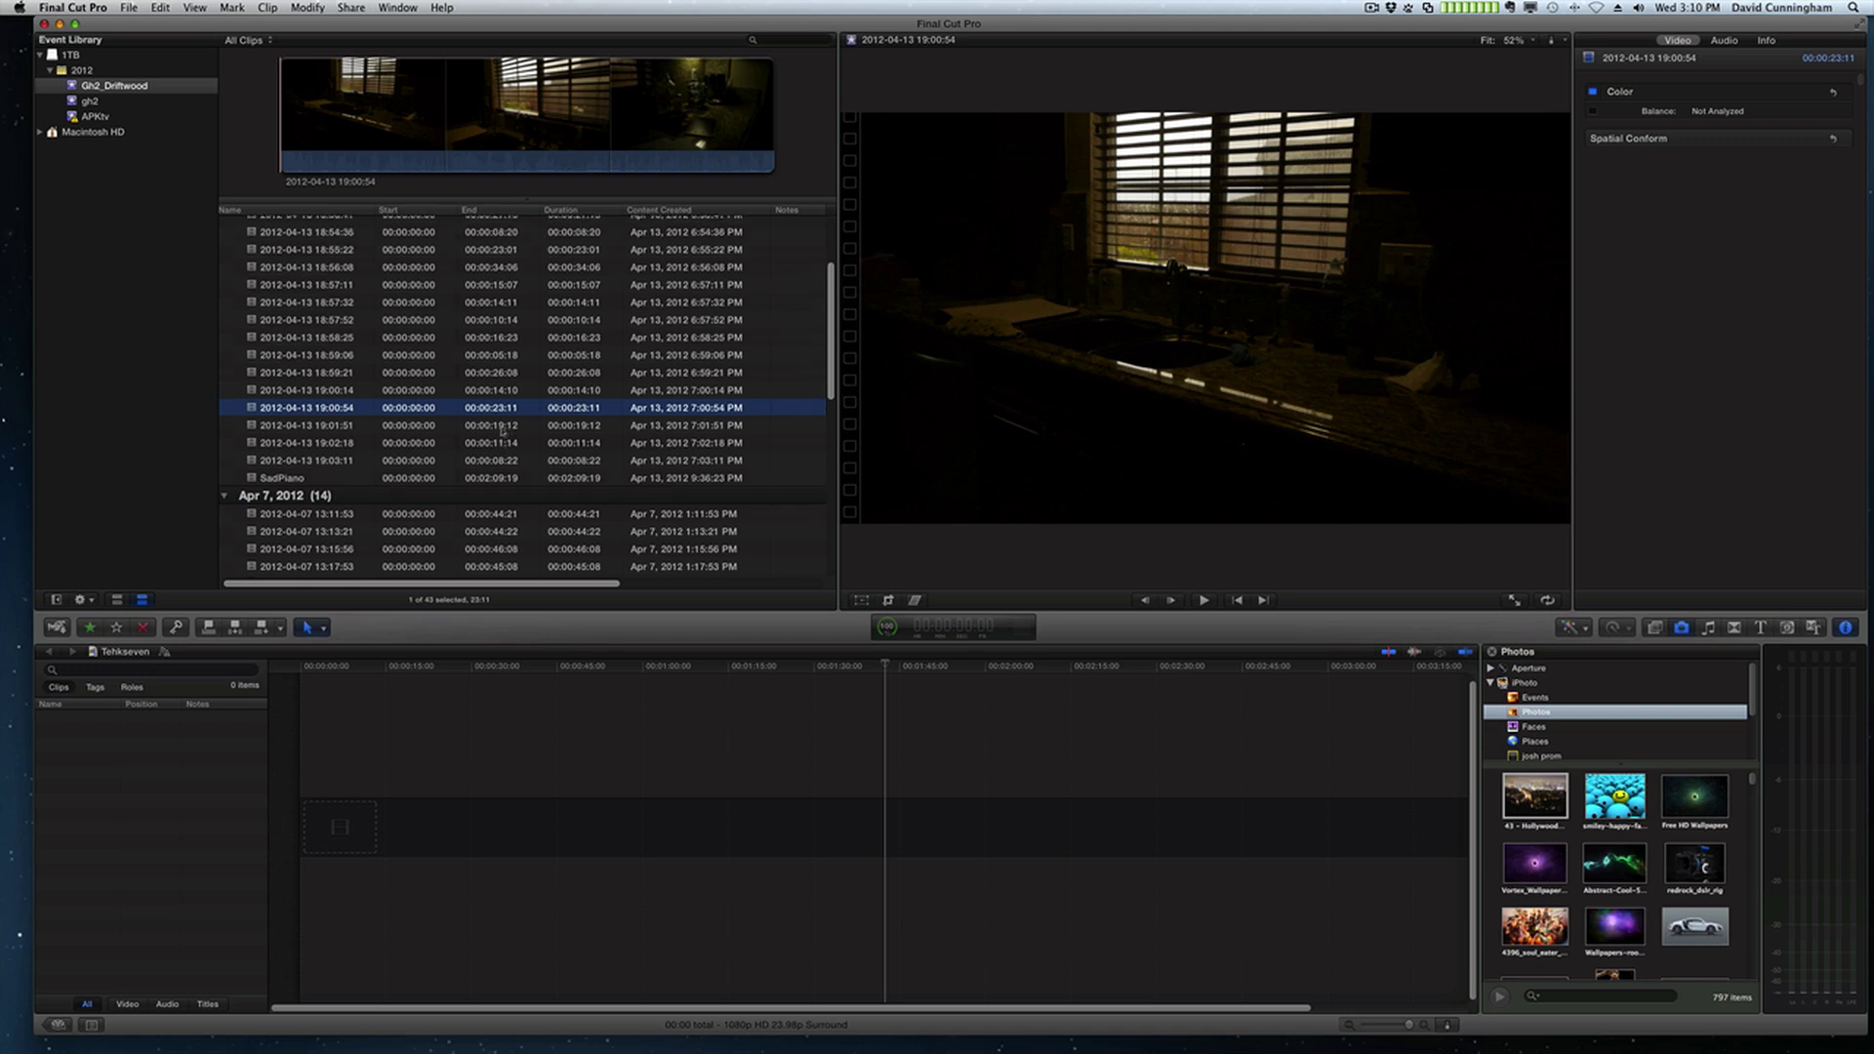
{"action": "left_click", "coordinate": [512, 296]}
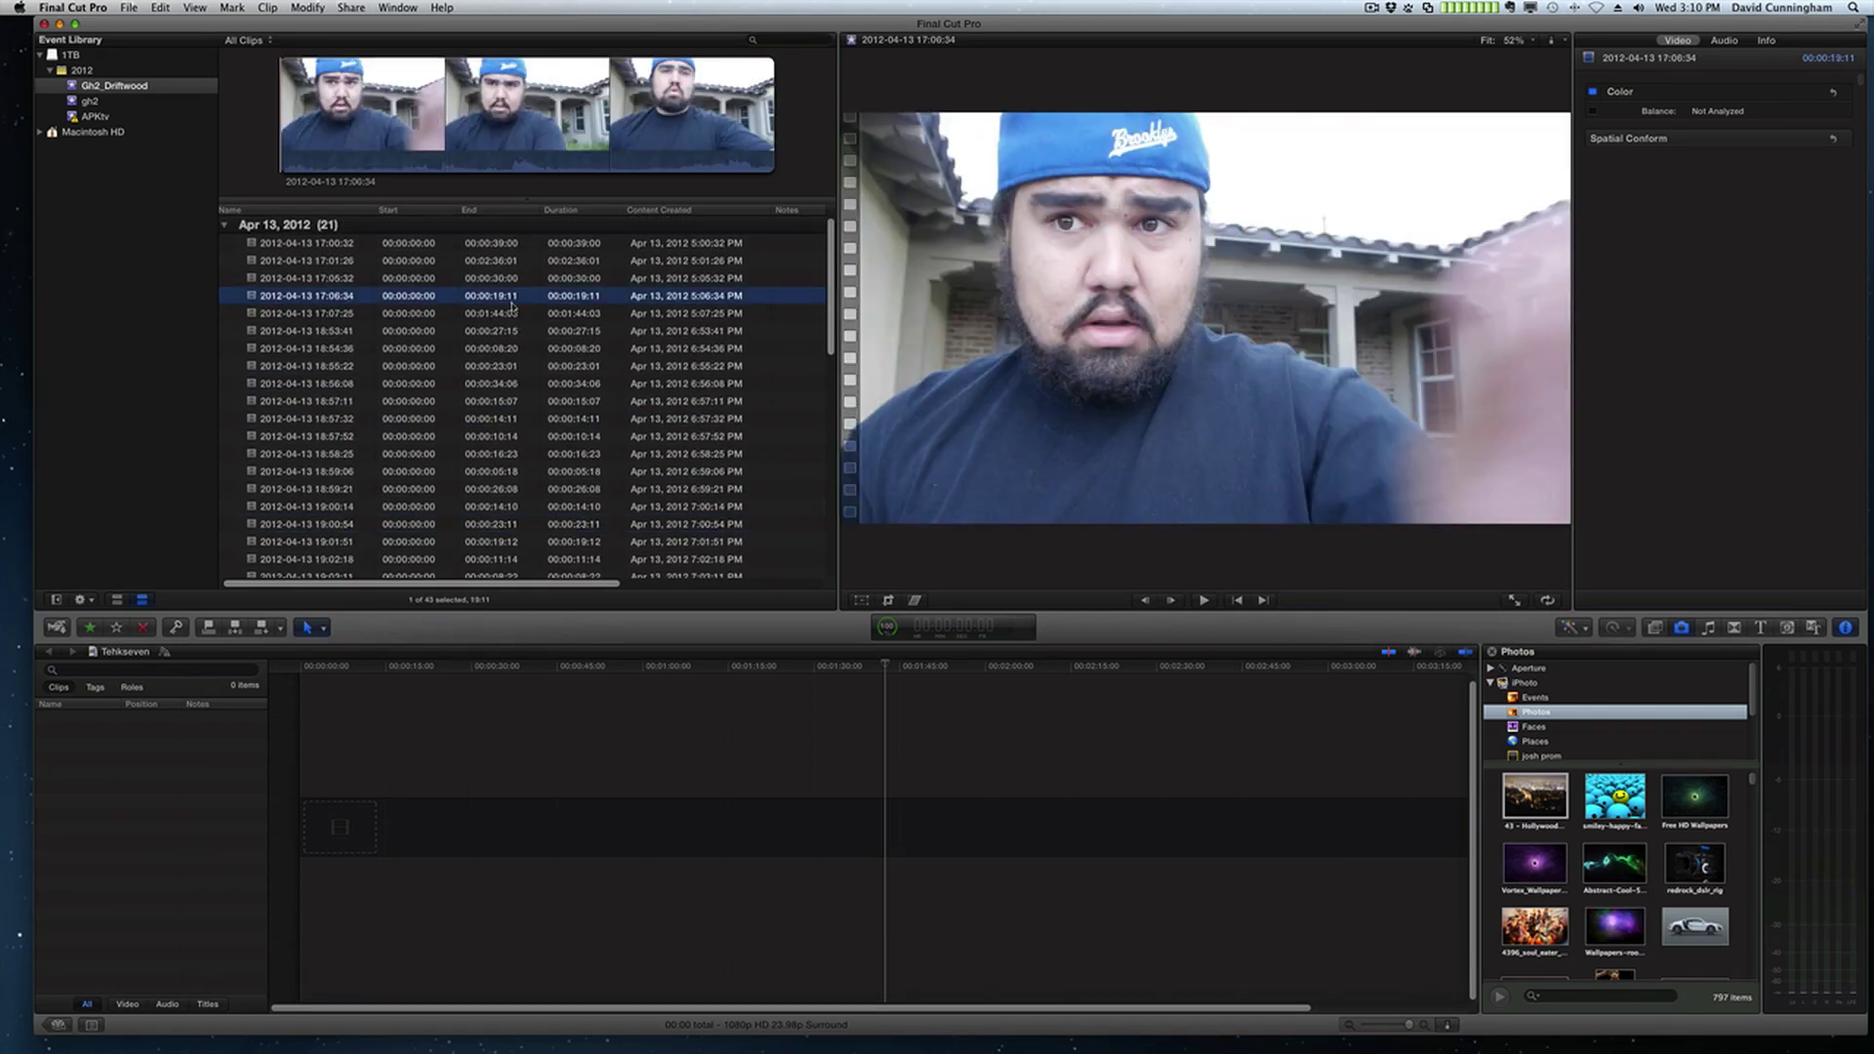
{"action": "left_click", "coordinate": [512, 282]}
{"action": "left_click", "coordinate": [514, 266]}
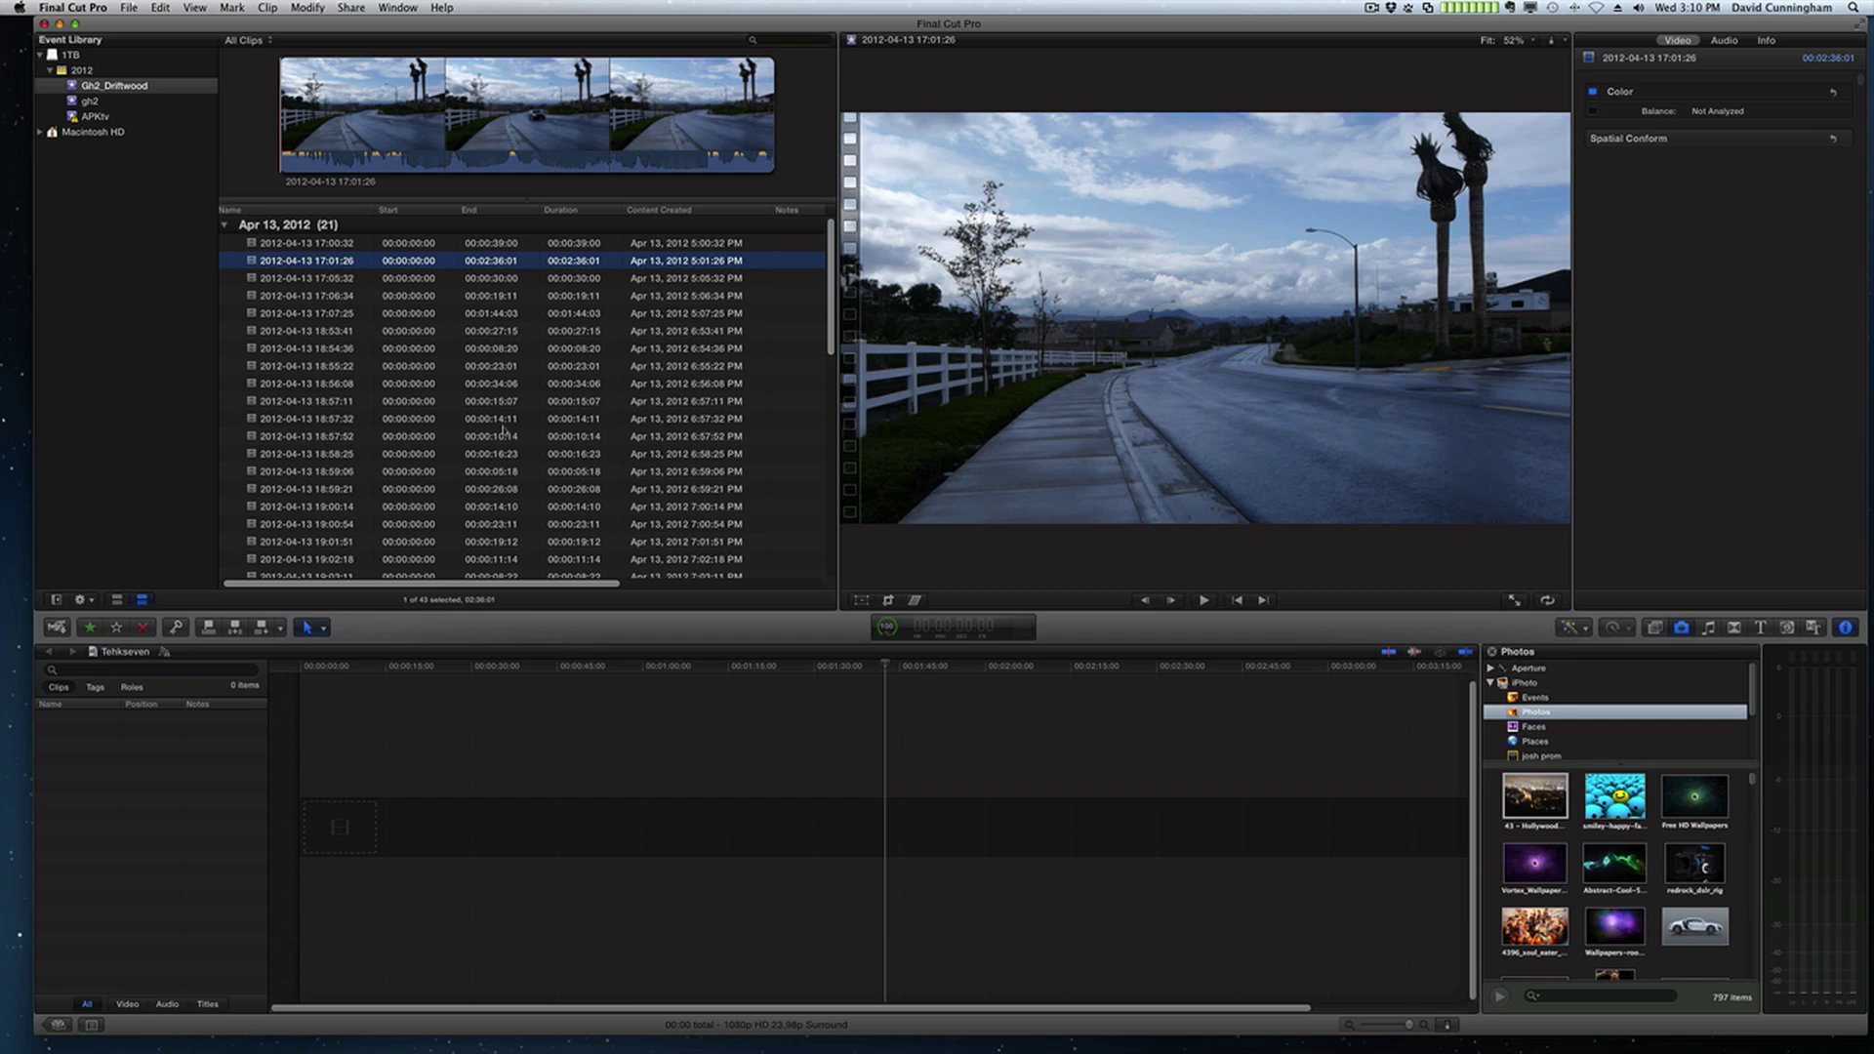
- Preview several of the April 7, 2012 clips in the event, including 13:27:56, 13:20:12 and 13:30:13
{"action": "scroll", "coordinate": [503, 430], "scroll_direction": "down", "scroll_amount": 4}
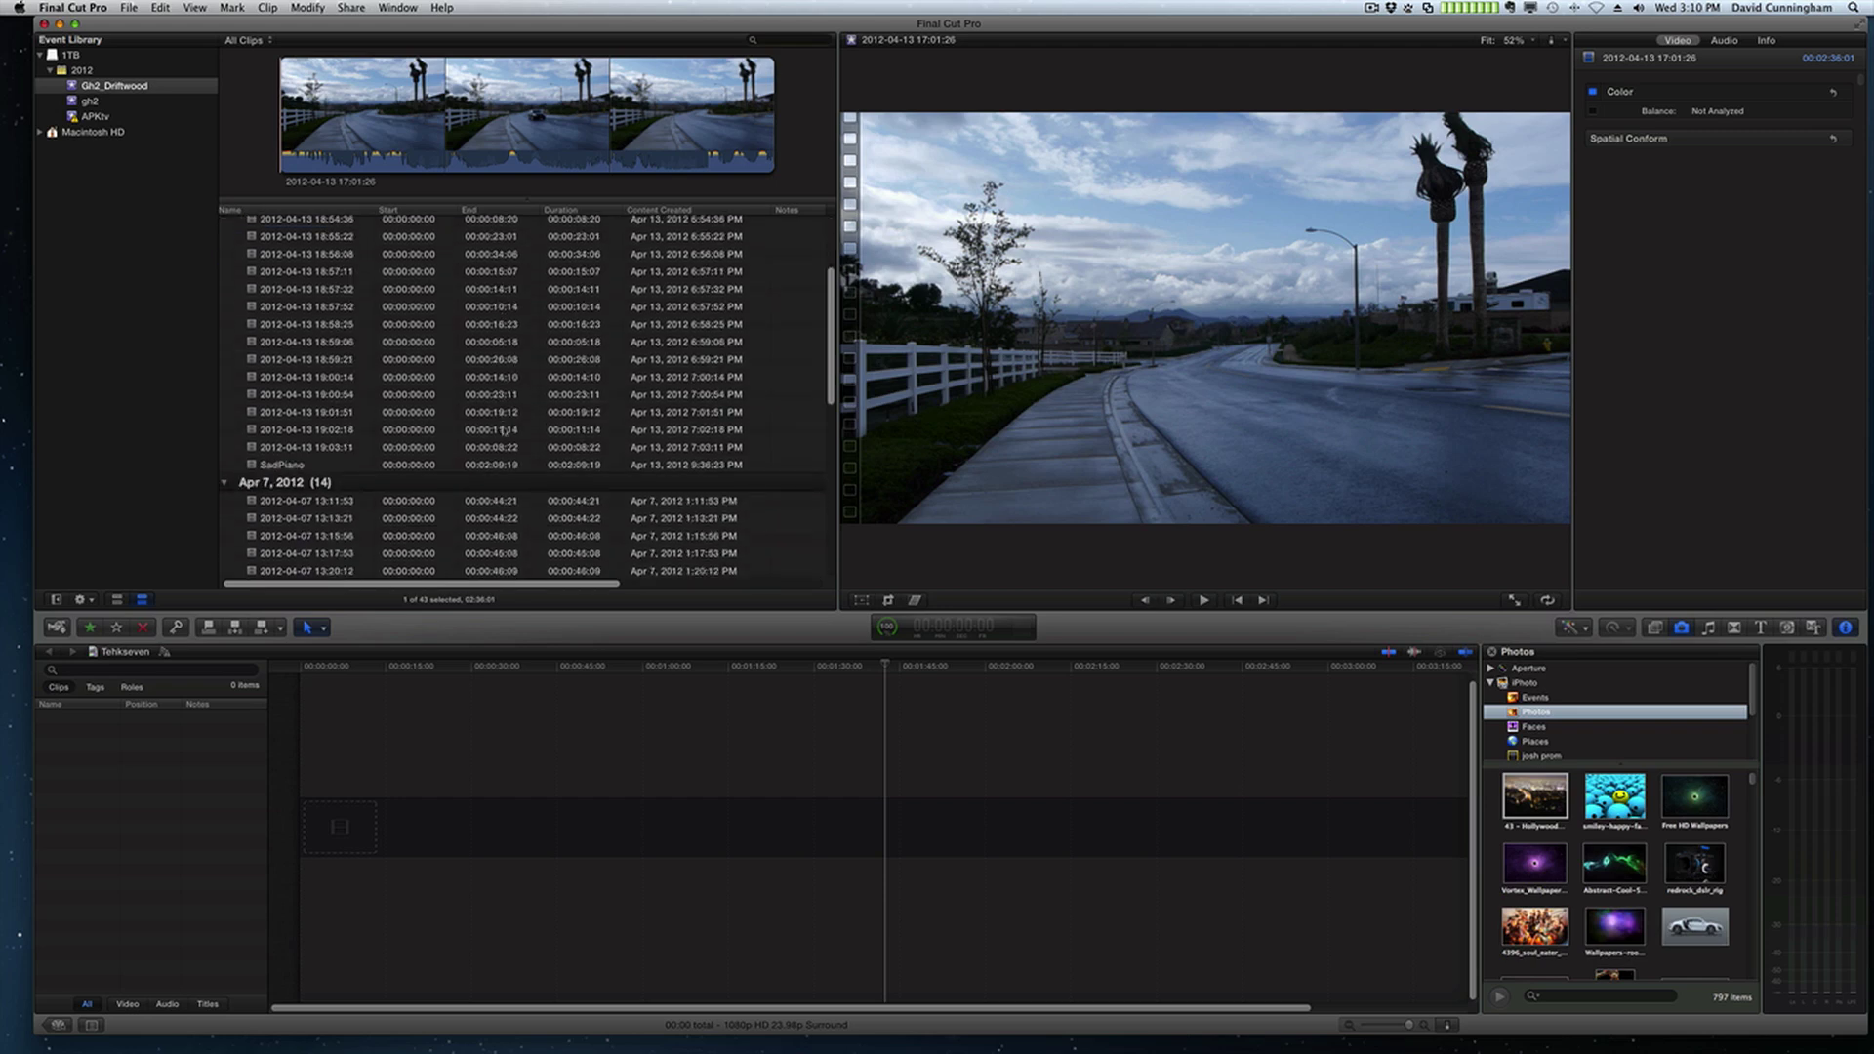
{"action": "scroll", "coordinate": [504, 430], "scroll_direction": "down", "scroll_amount": 7}
{"action": "left_click", "coordinate": [503, 421]}
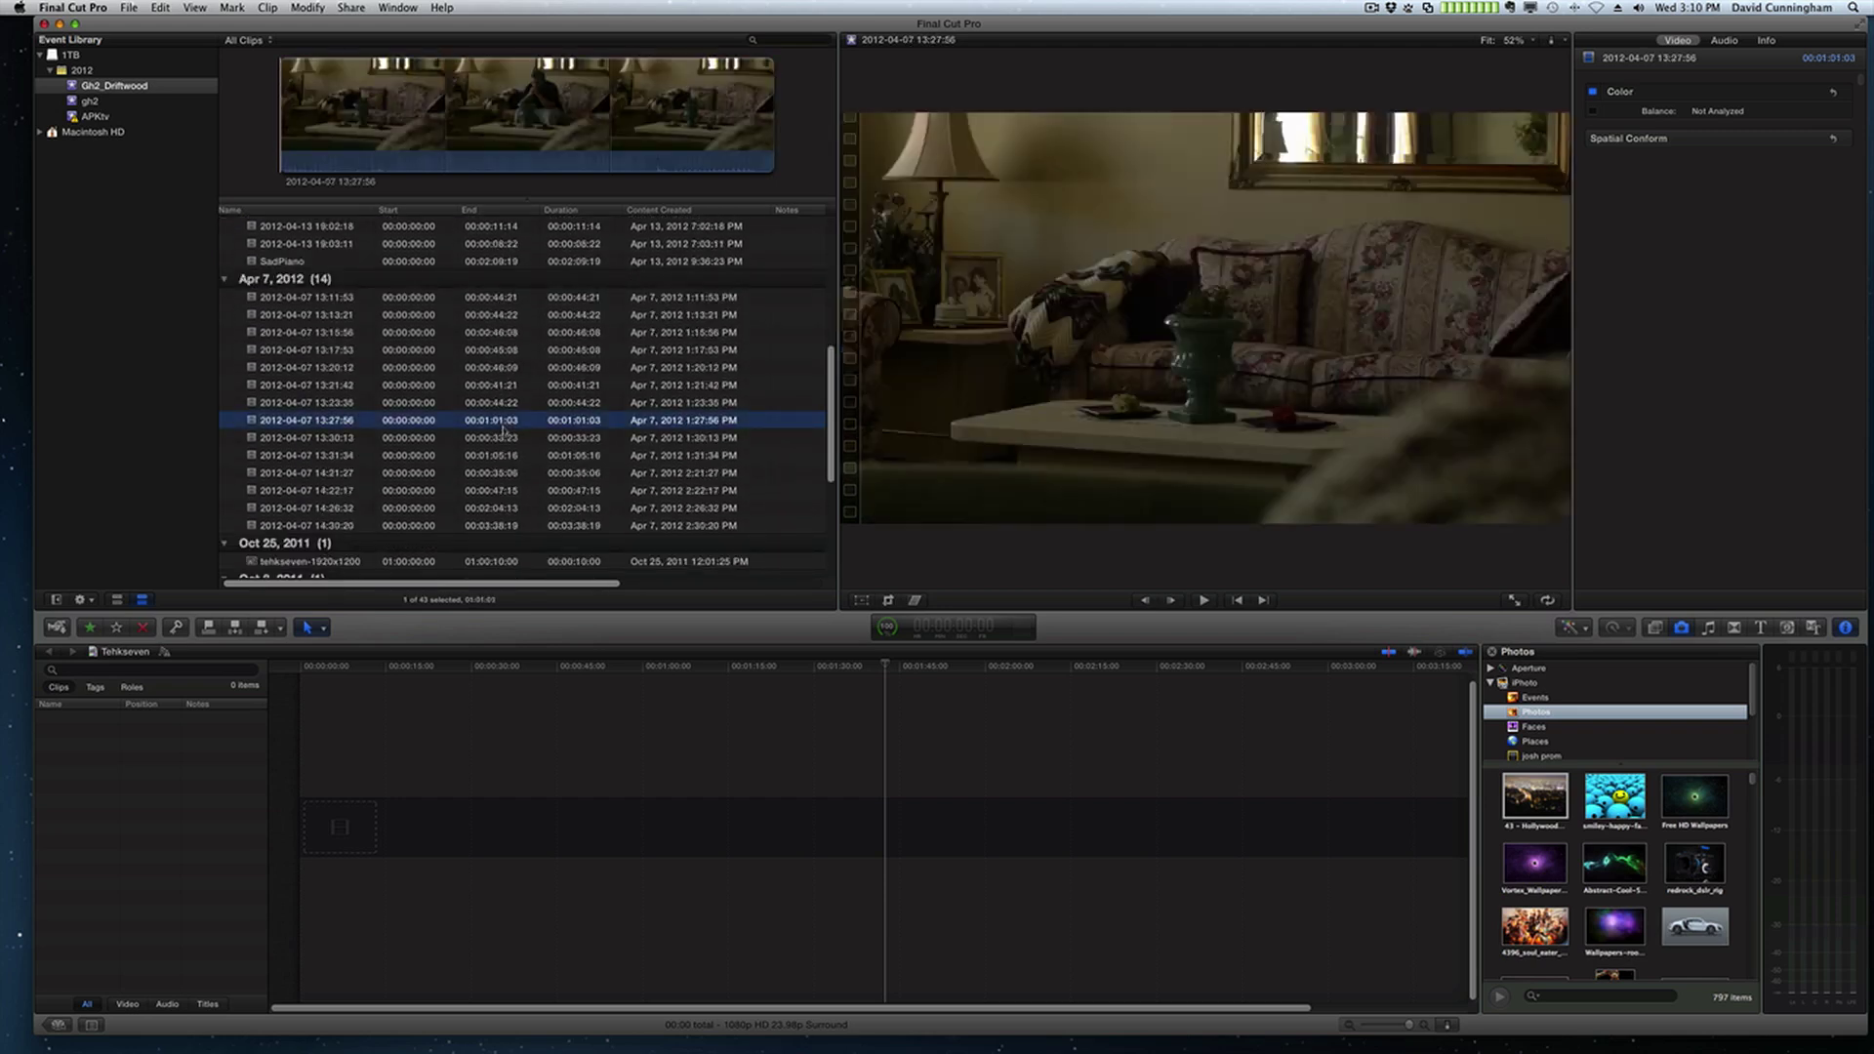
{"action": "key", "text": "Up"}
{"action": "key", "text": "Up"}
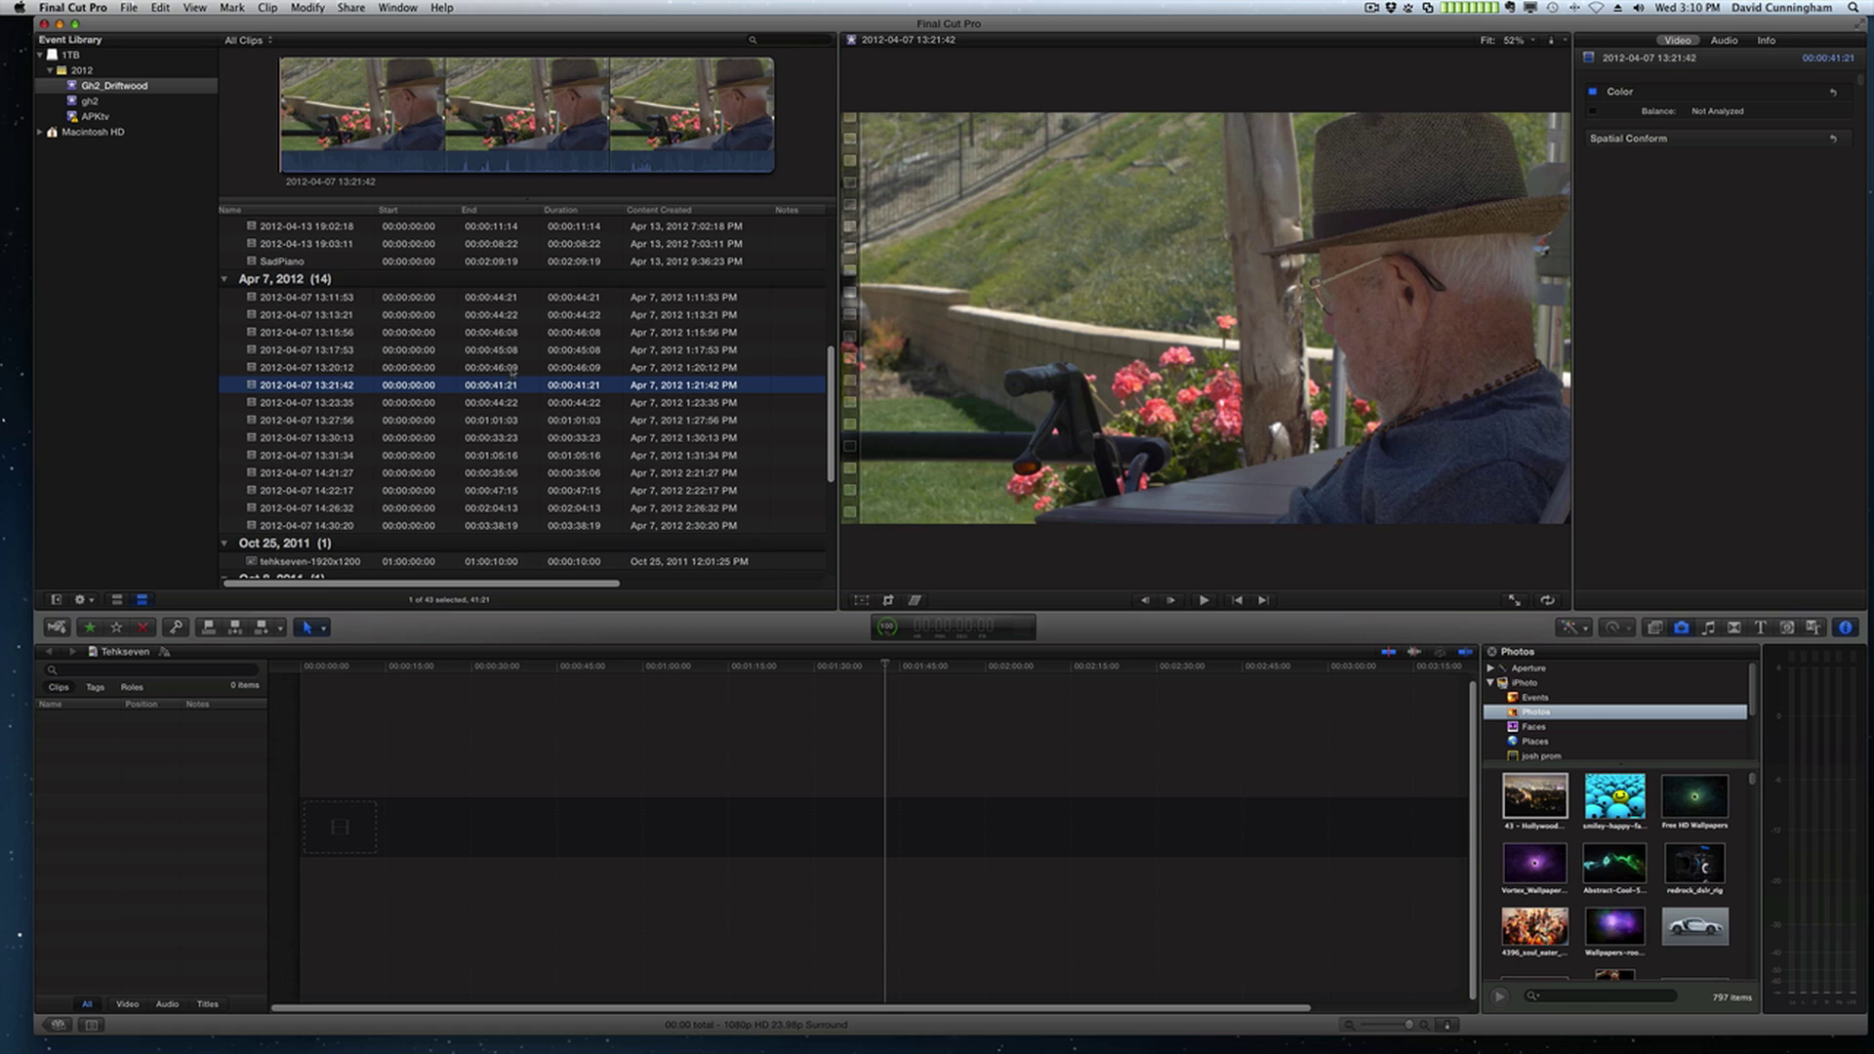
{"action": "left_click", "coordinate": [512, 371]}
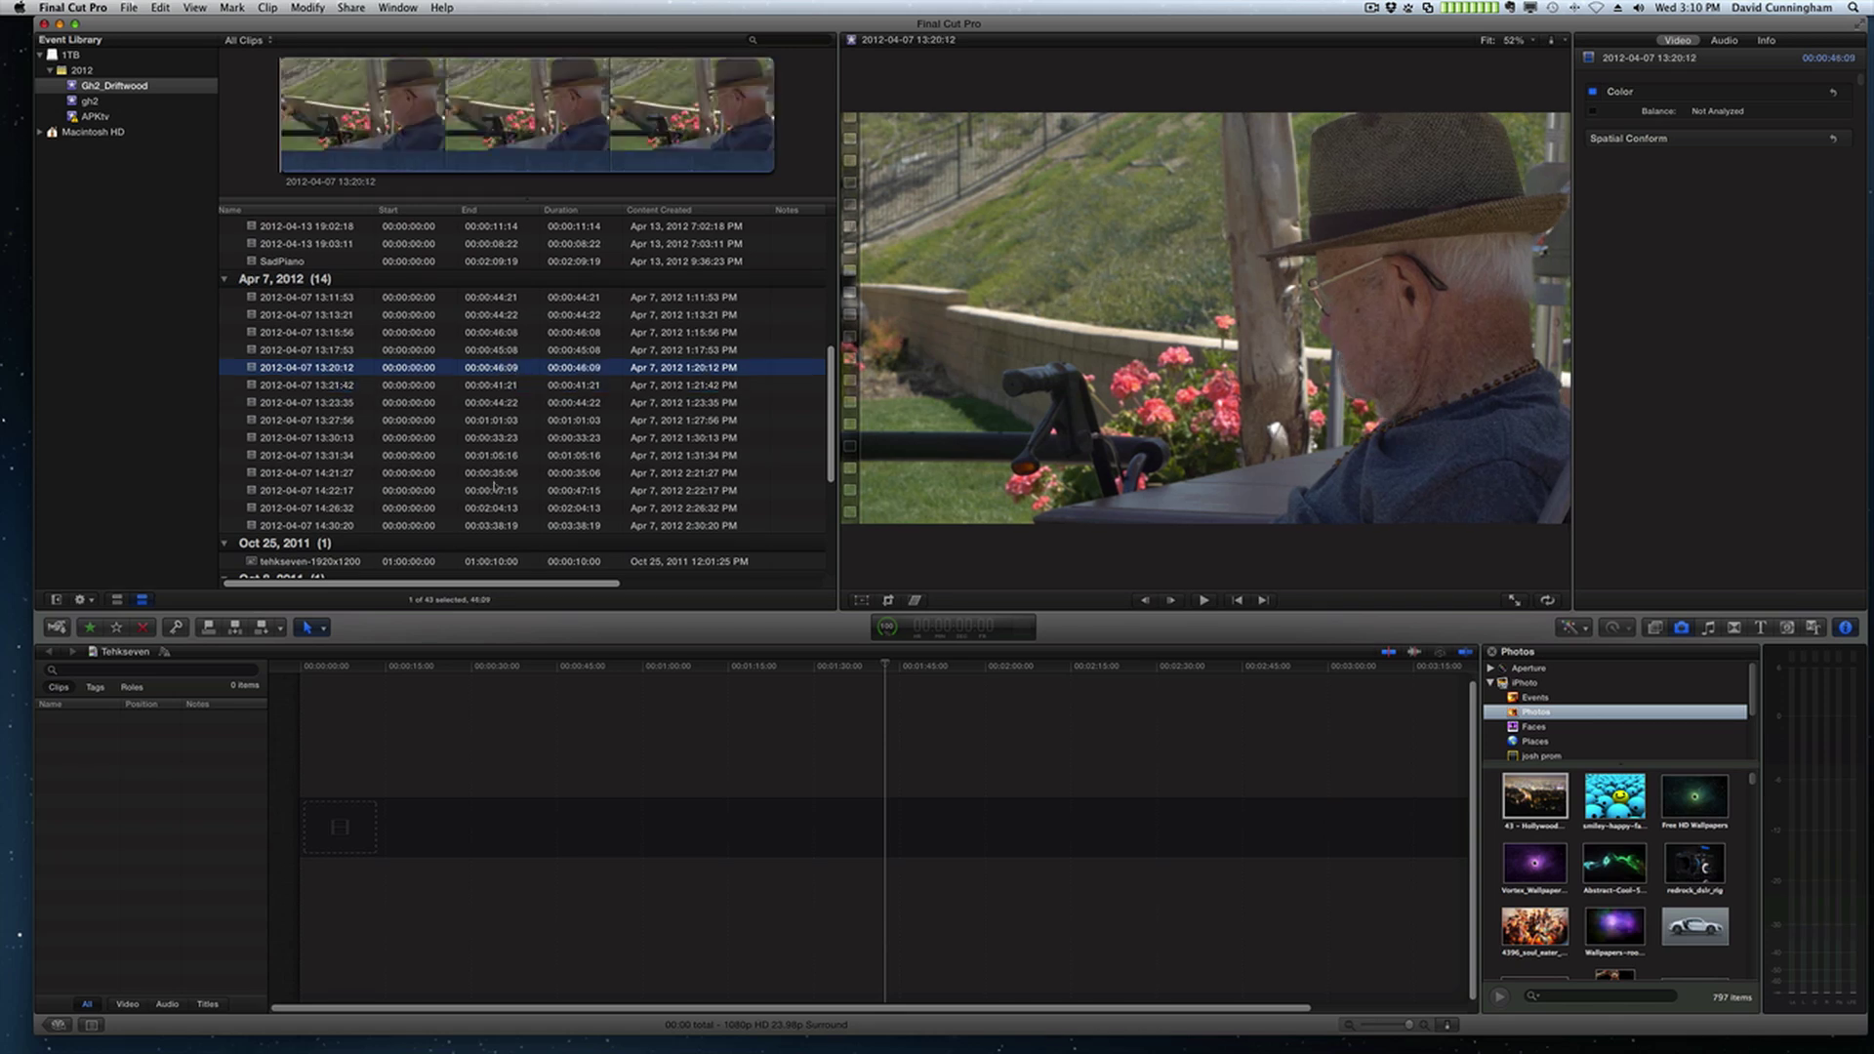
{"action": "scroll", "coordinate": [494, 485], "scroll_direction": "down", "scroll_amount": 3}
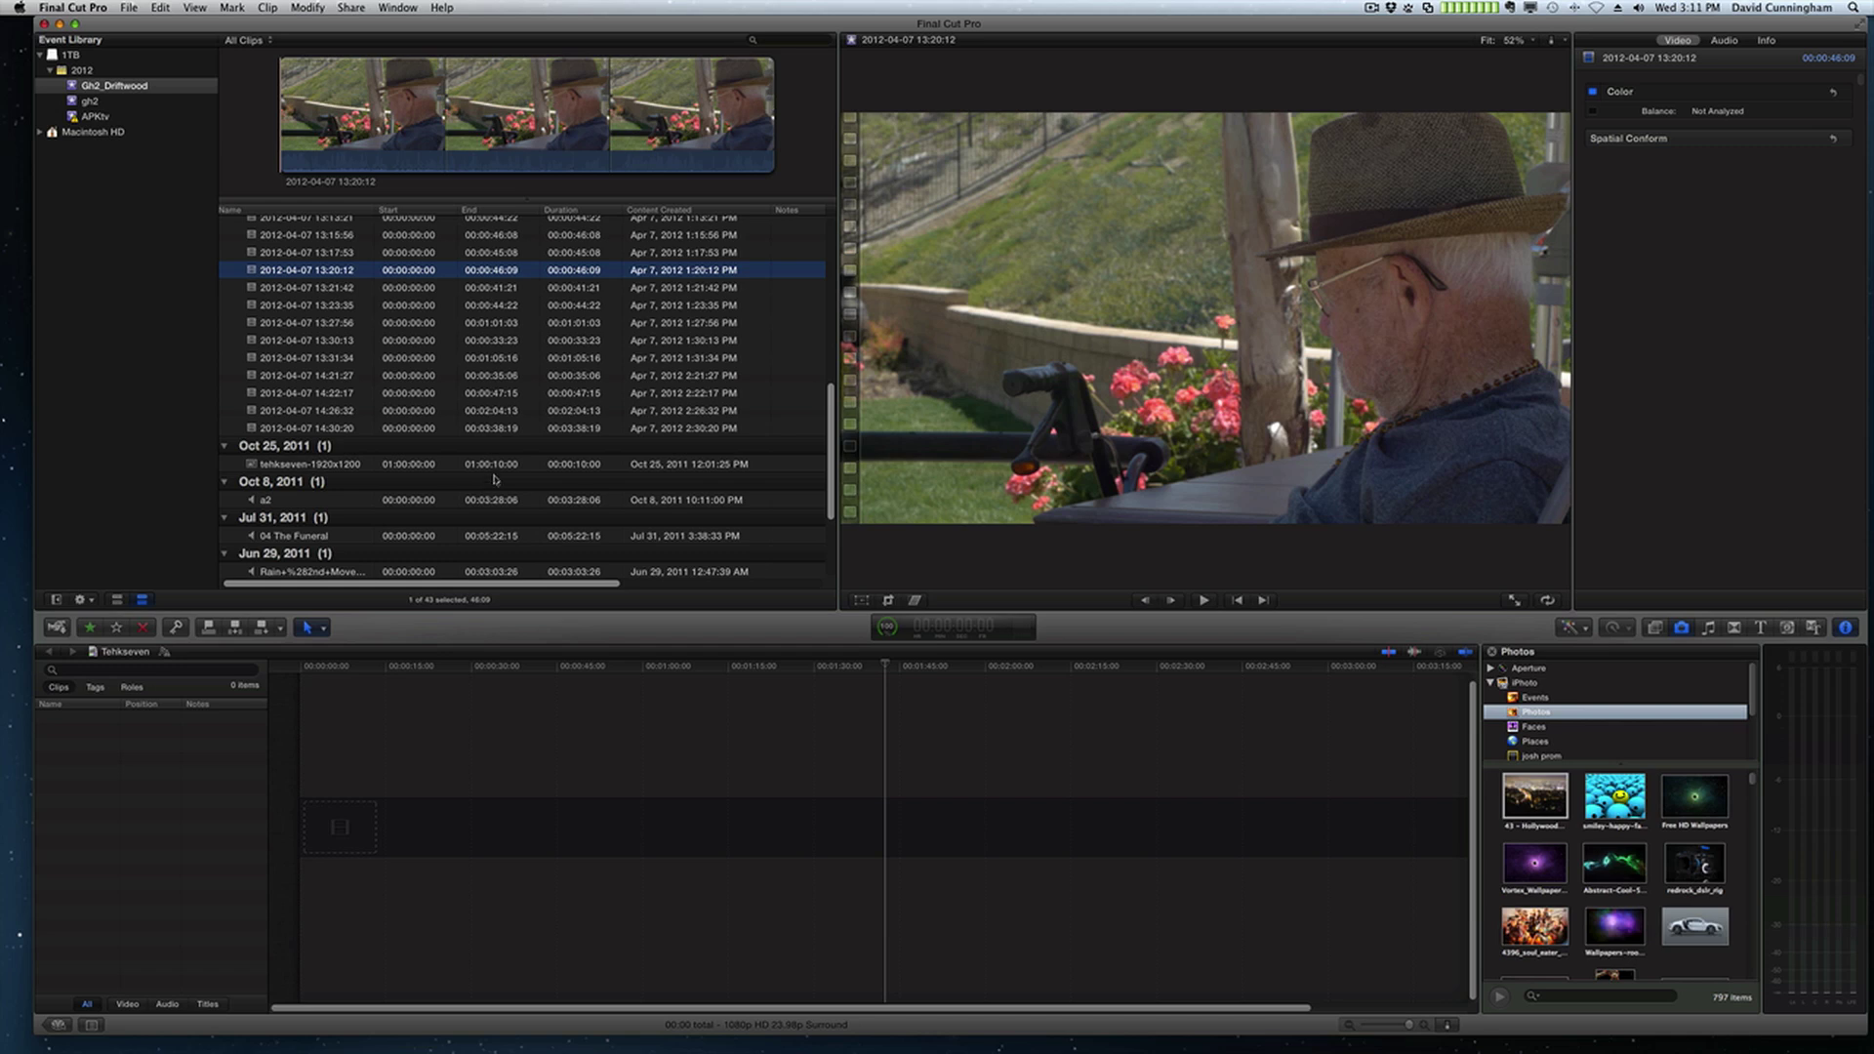
{"action": "left_click", "coordinate": [490, 336]}
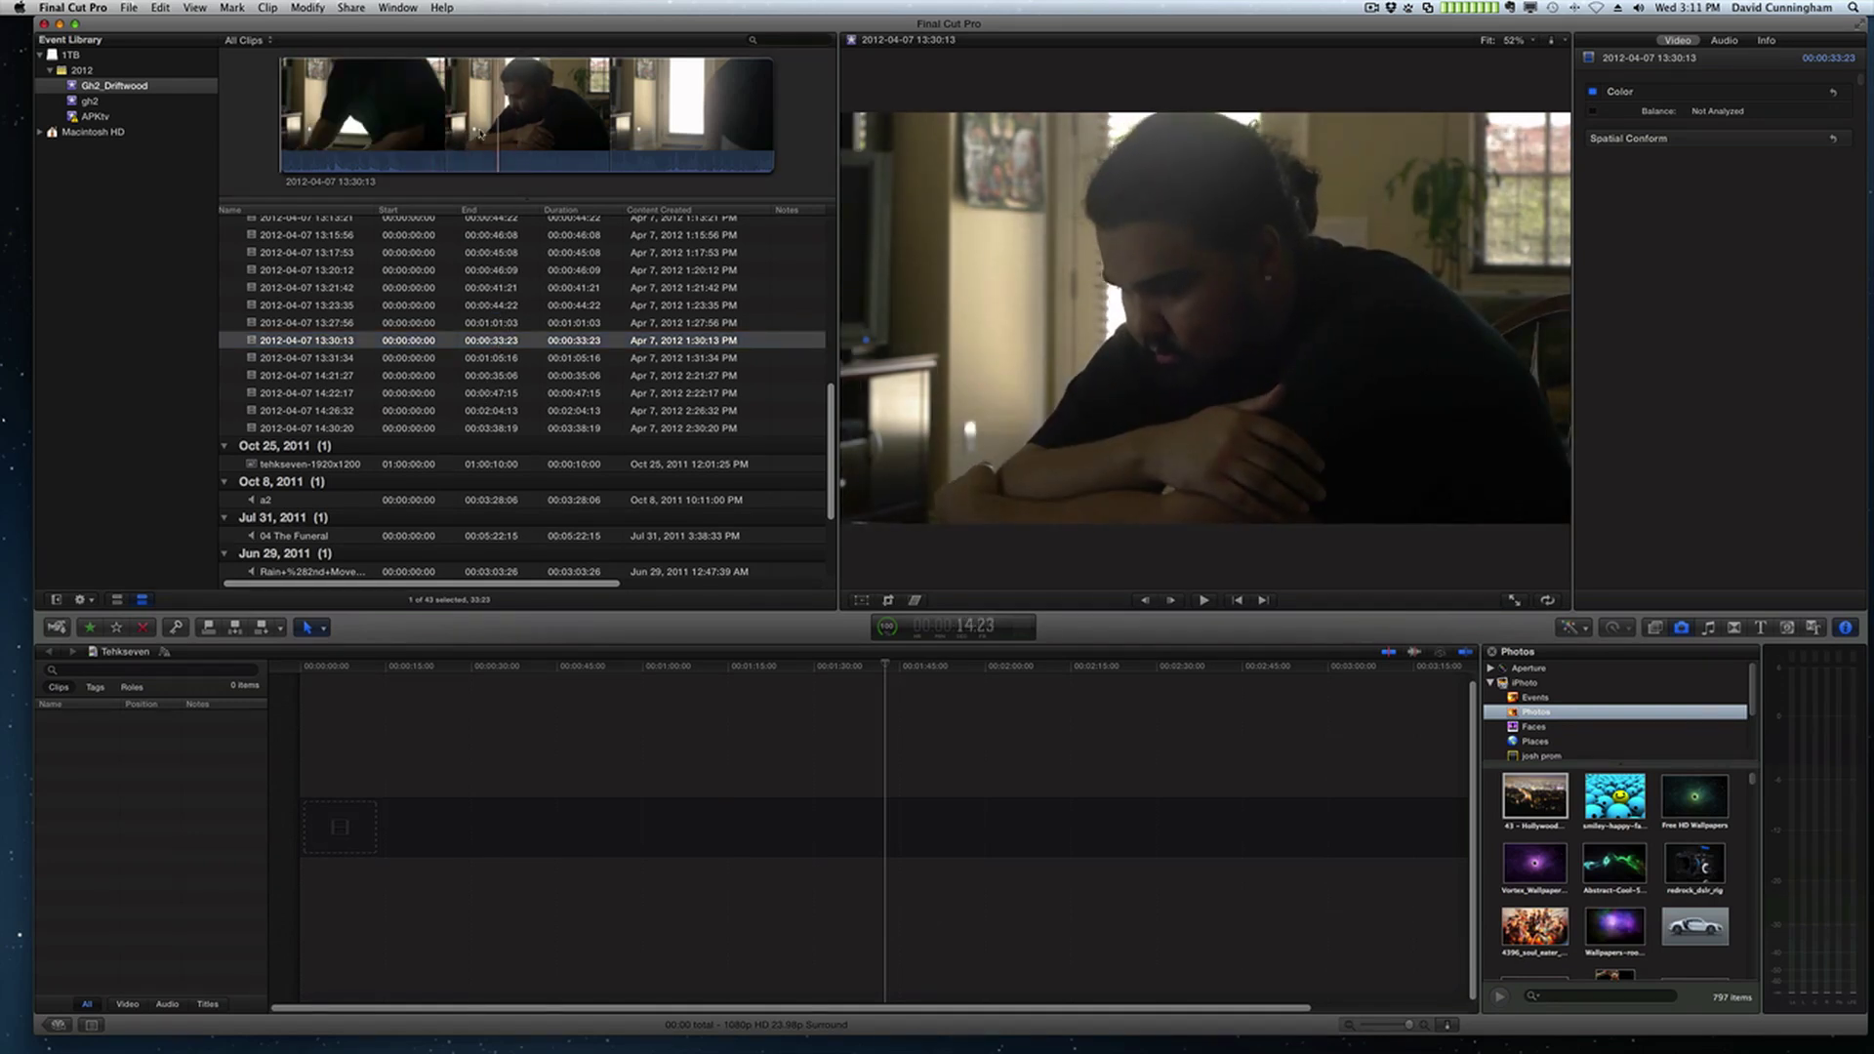
{"action": "scroll", "coordinate": [430, 262], "scroll_direction": "up", "scroll_amount": 10}
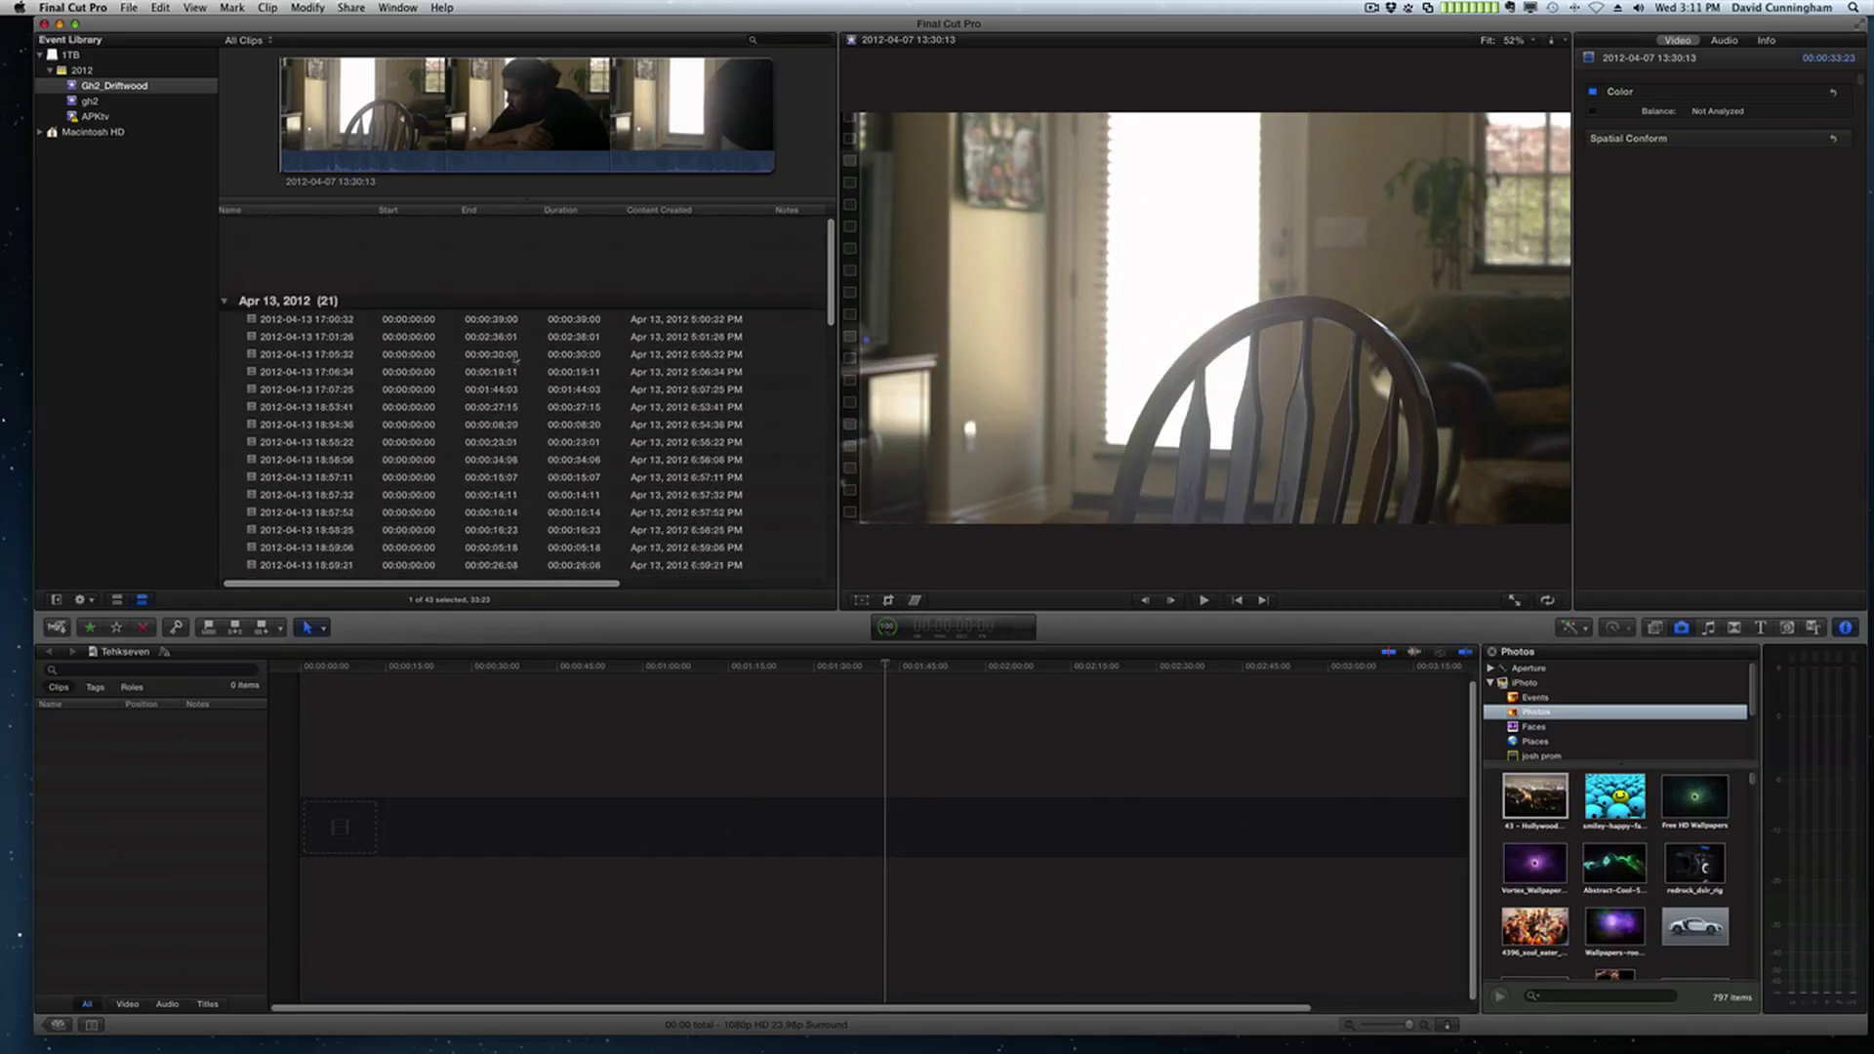
{"action": "left_click", "coordinate": [505, 365]}
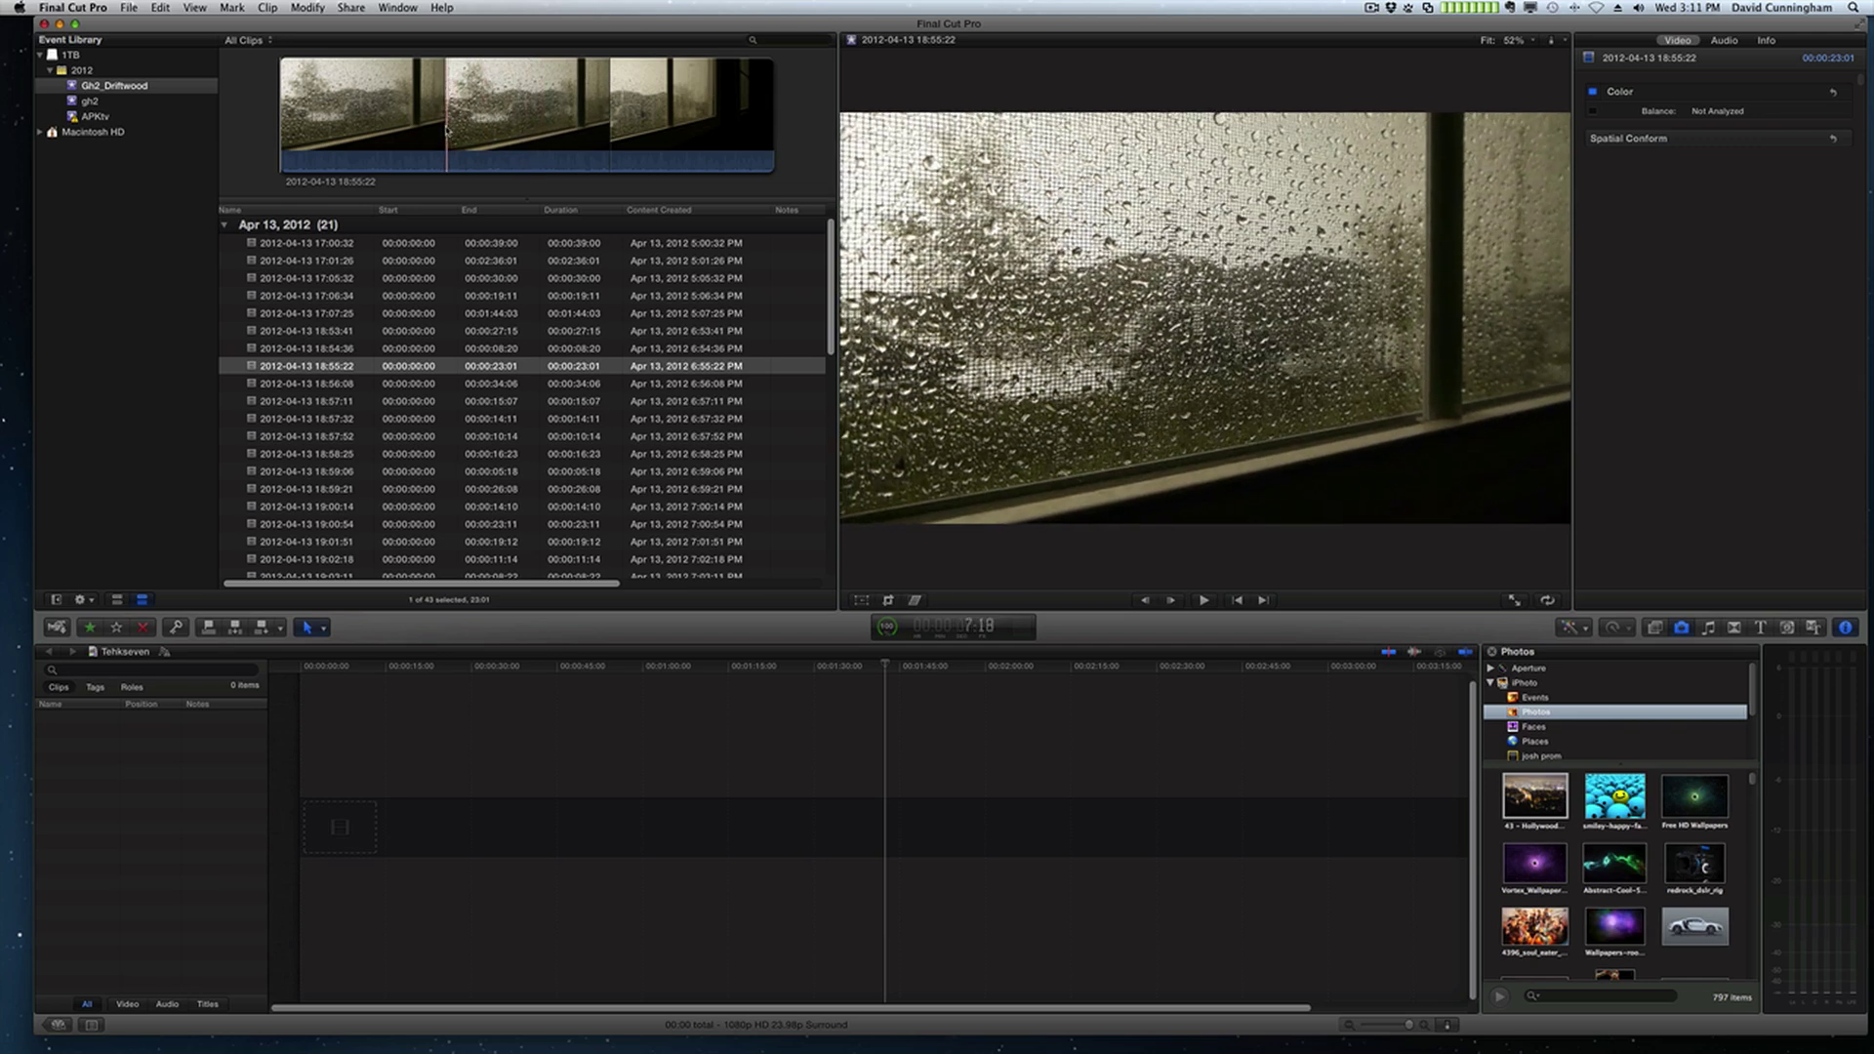
{"action": "key", "text": "i"}
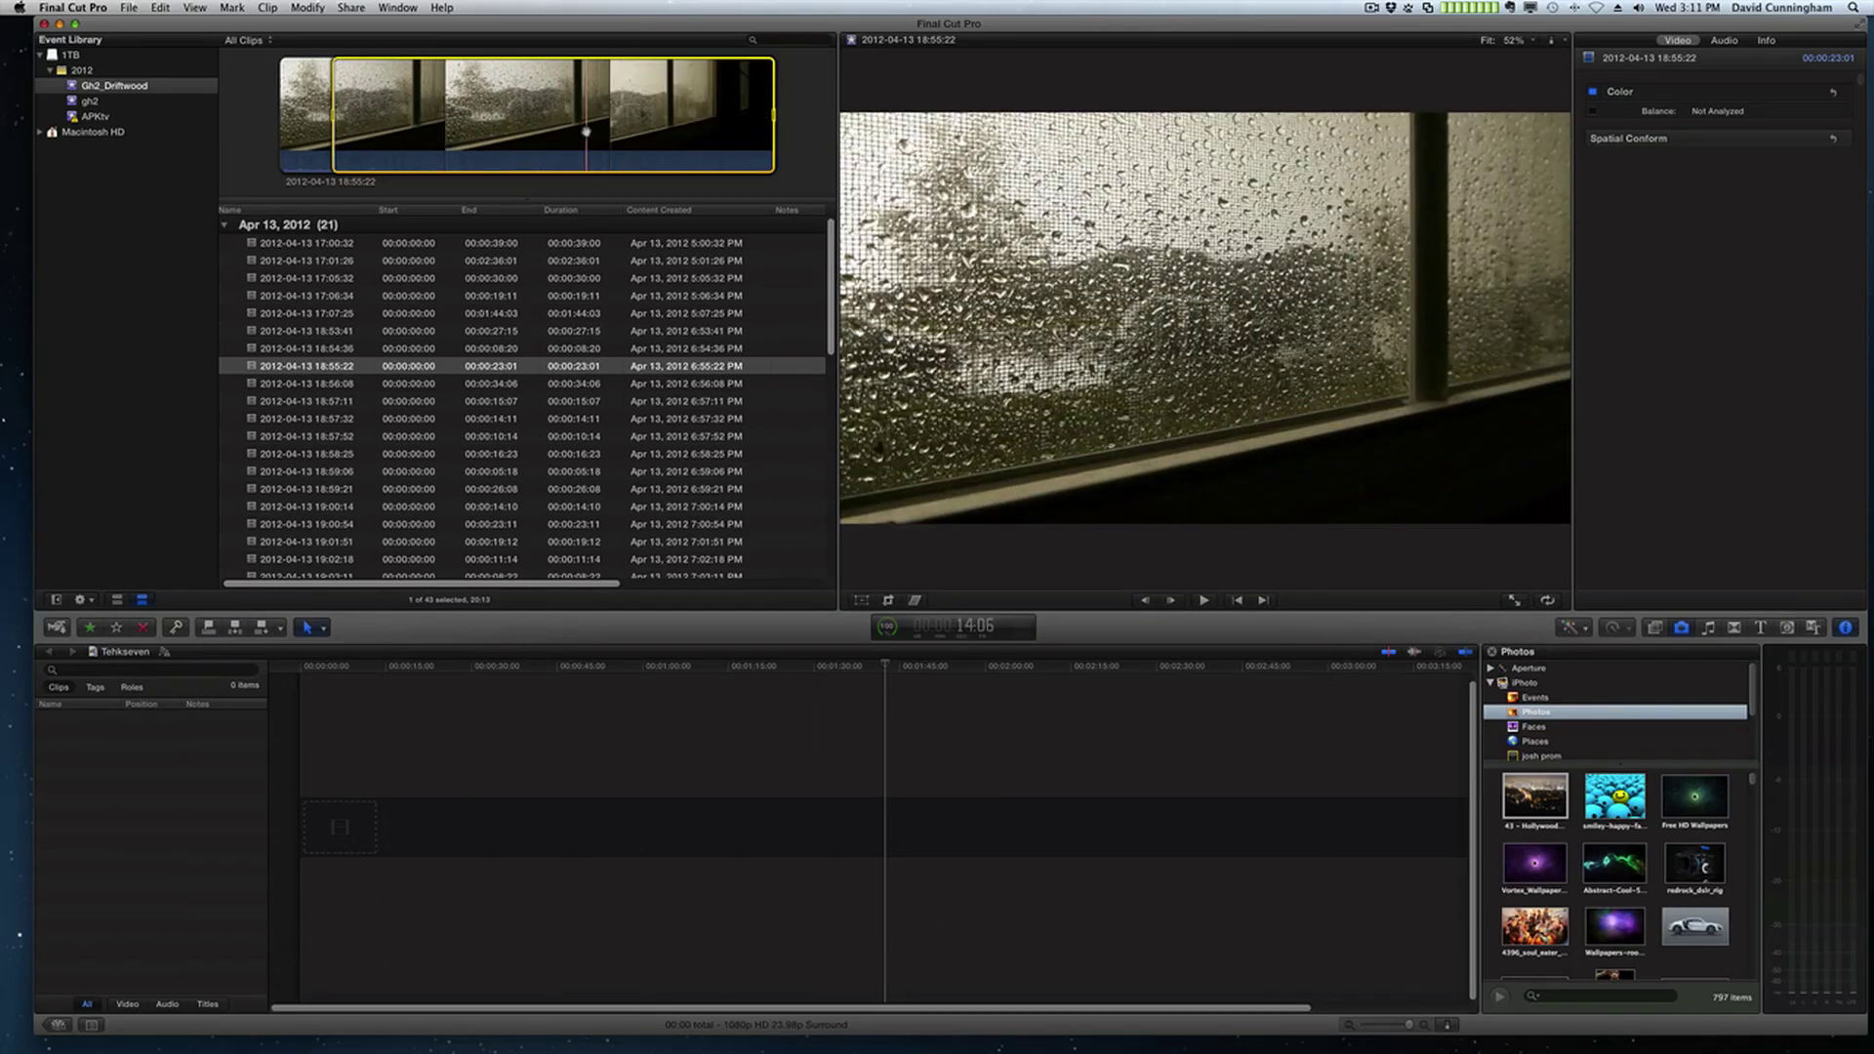
{"action": "key", "text": "o"}
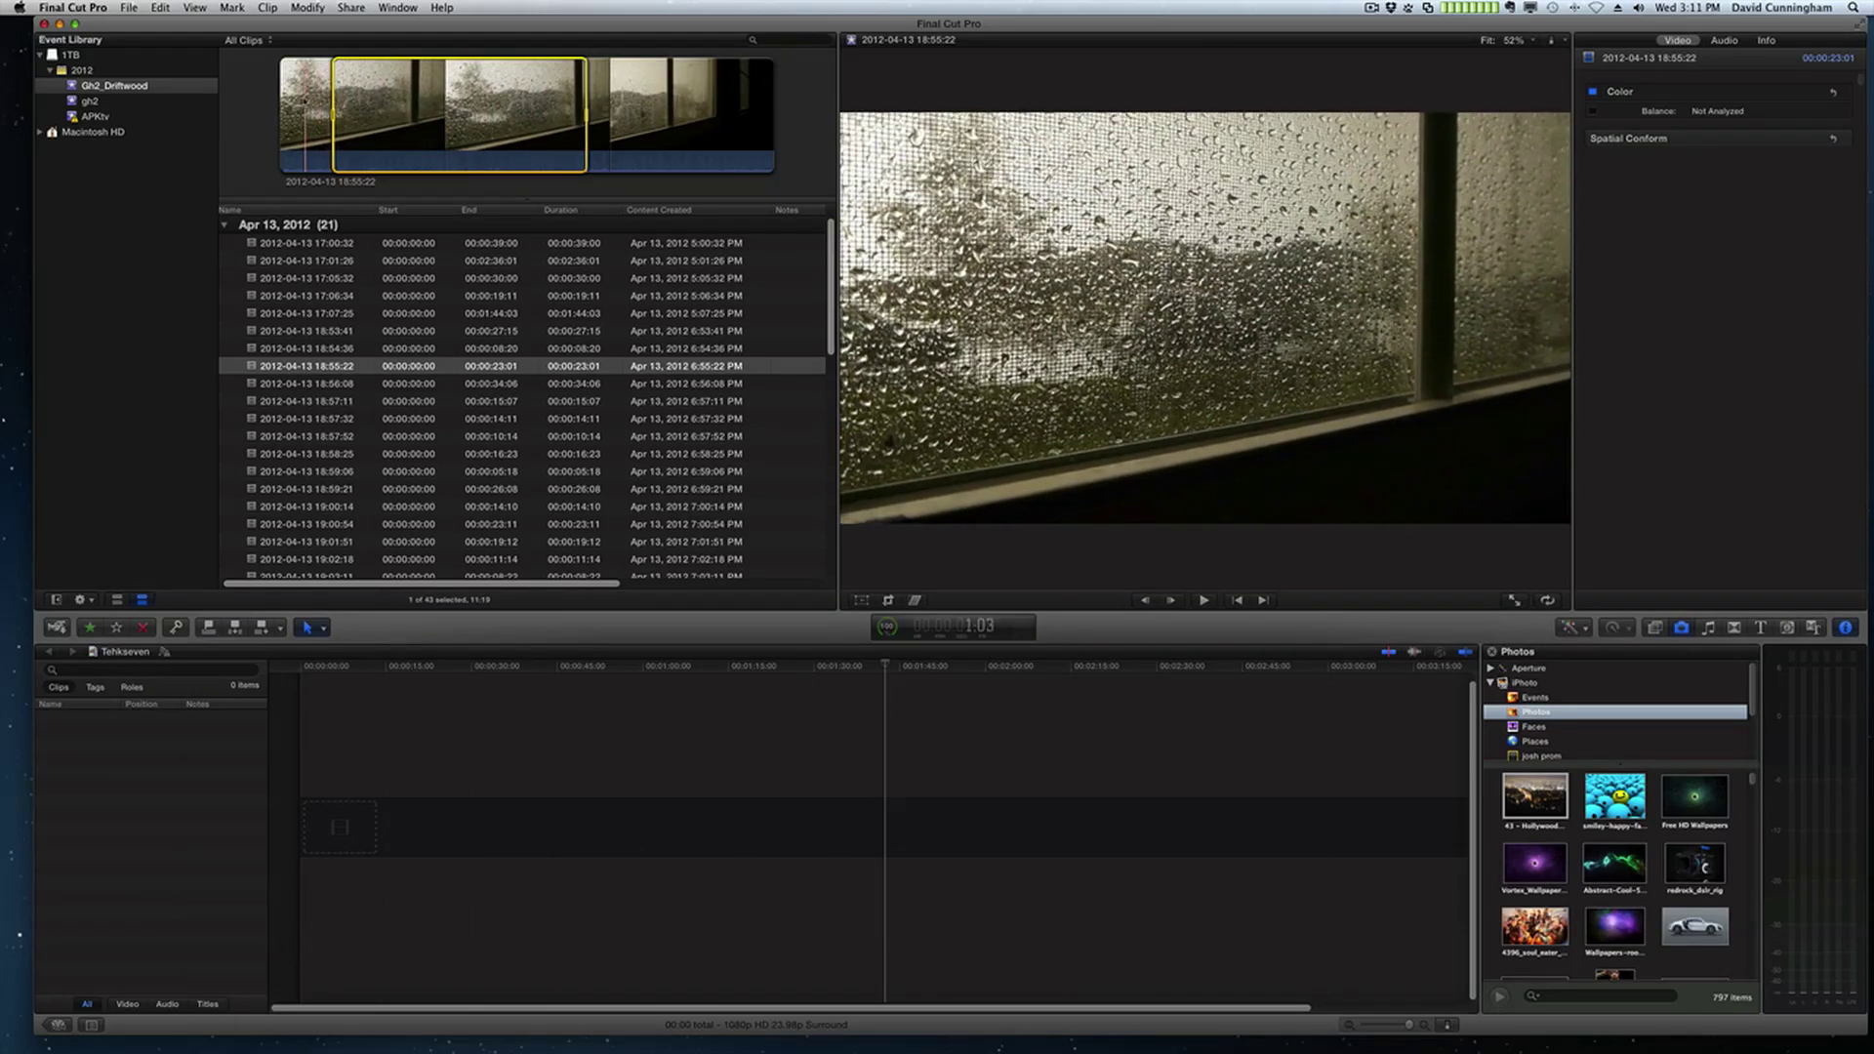
{"action": "left_click_drag", "start_coordinate": [302, 107], "coordinate": [598, 115]}
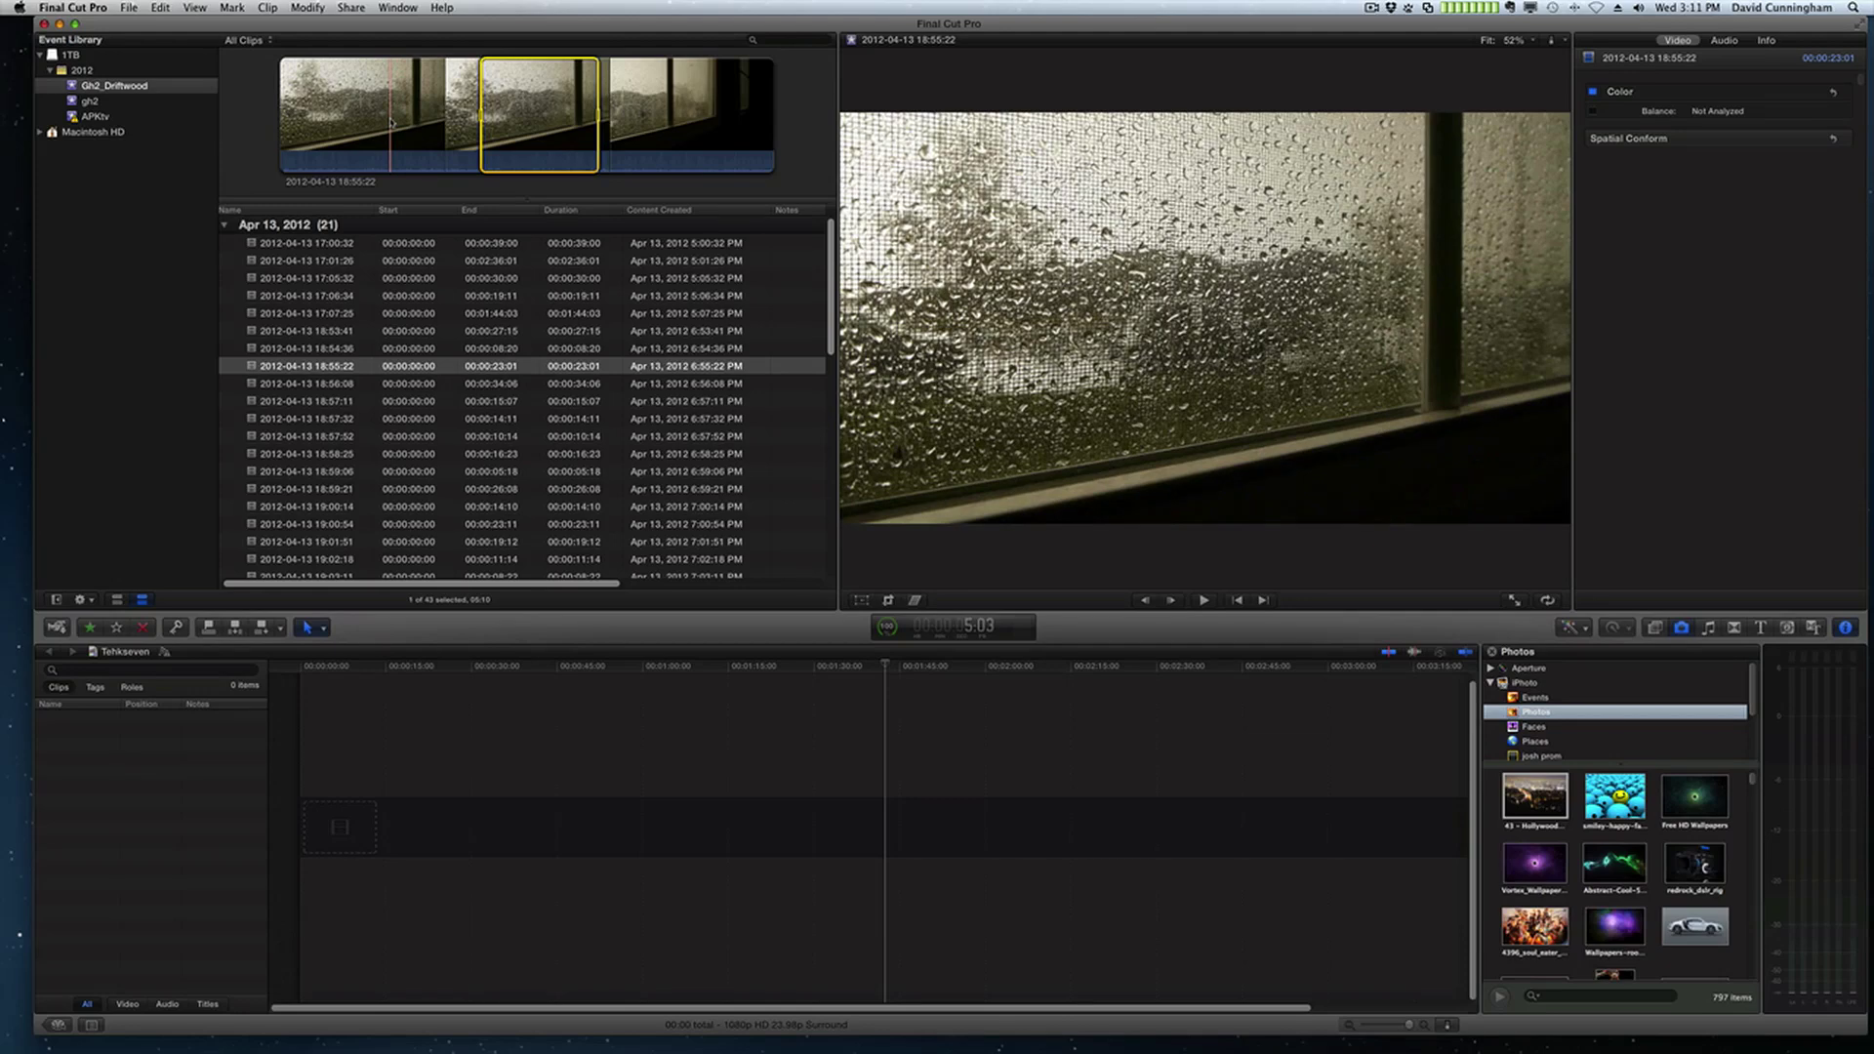
{"action": "key", "text": "i"}
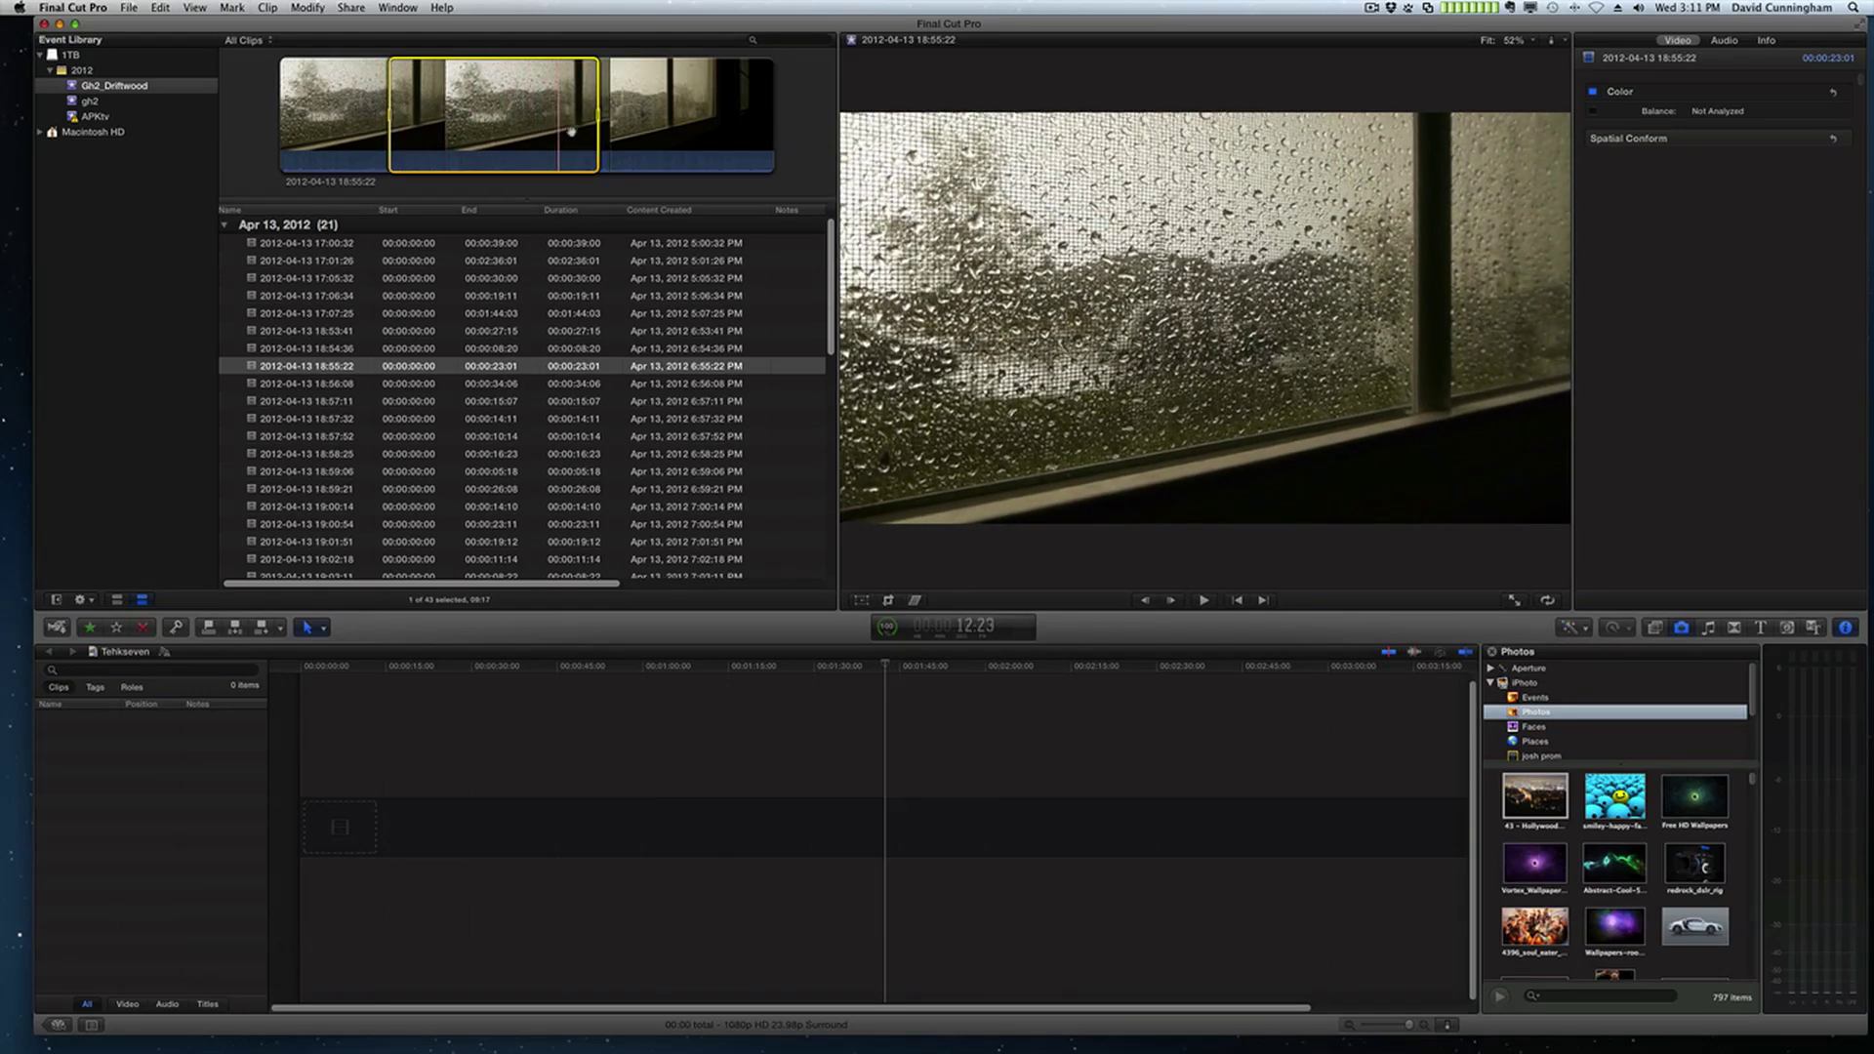
{"action": "key", "text": "o"}
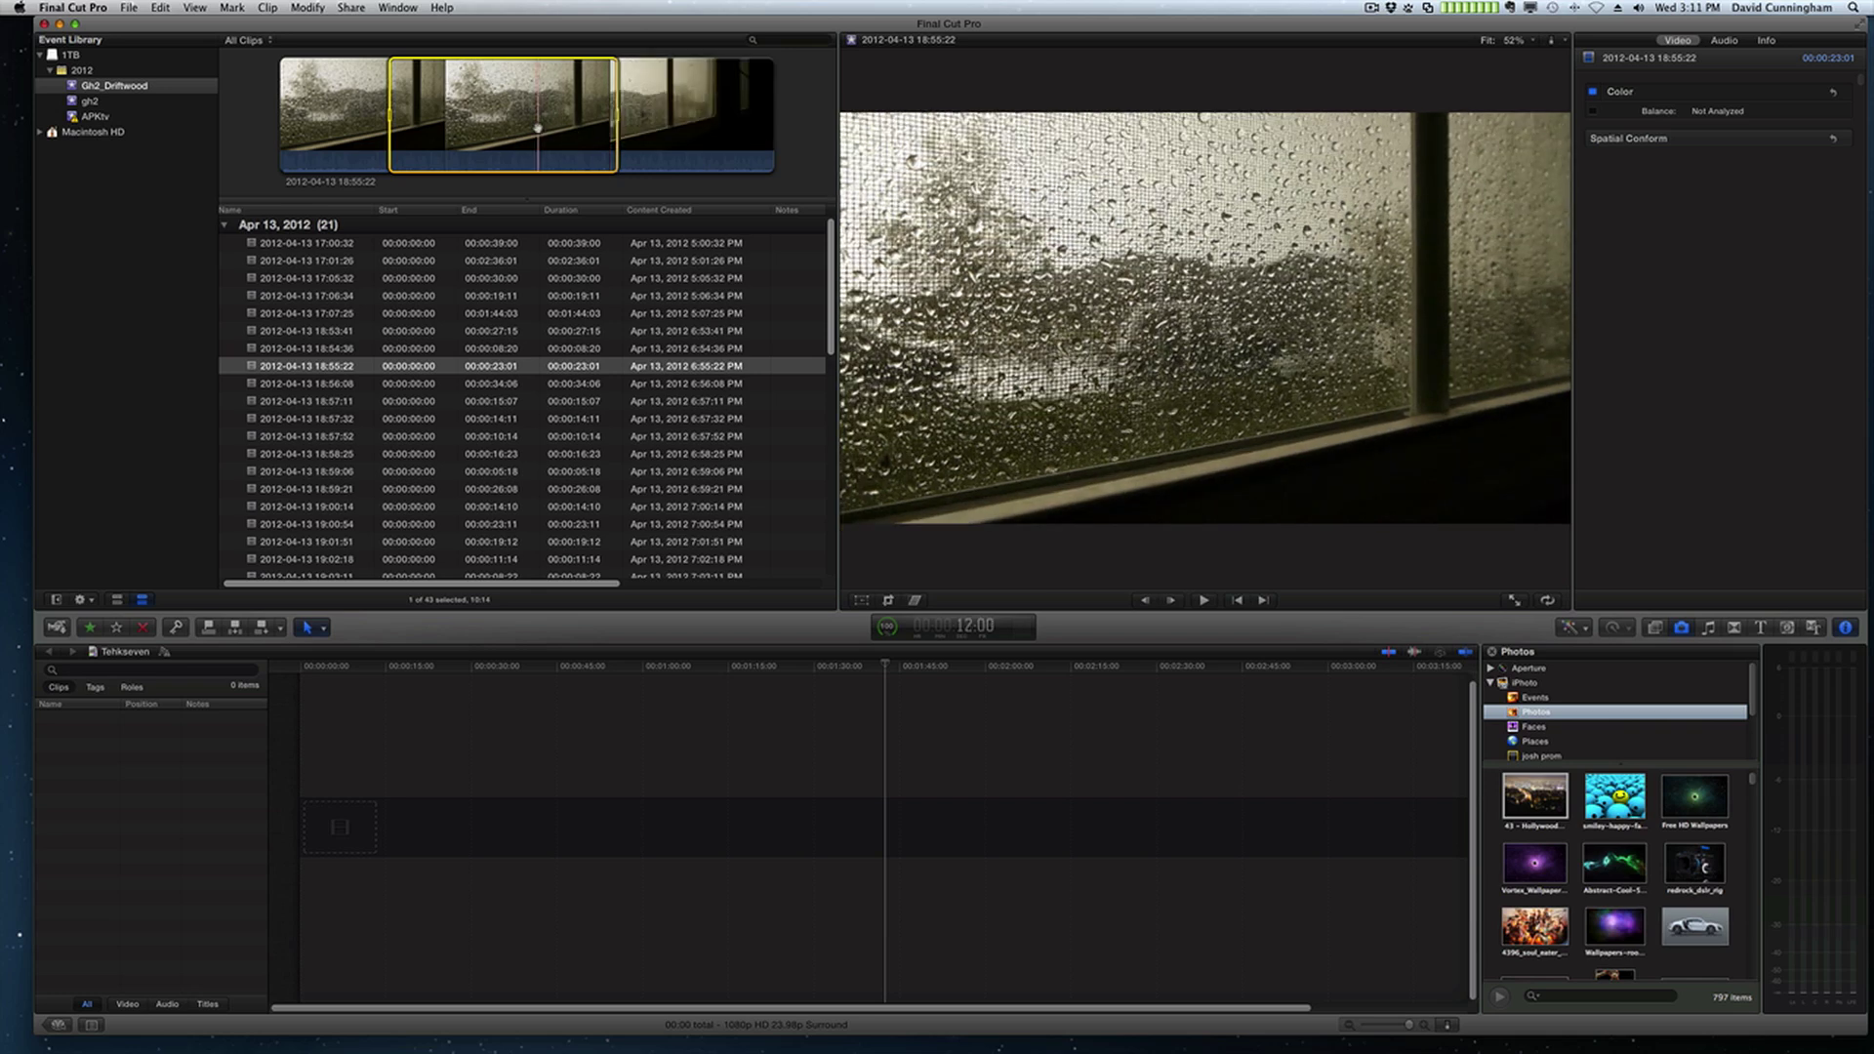
- Add the marked range to the start of the Tehkseven timeline, extend the clip to 17:22, and select it
{"action": "left_click_drag", "start_coordinate": [538, 128], "coordinate": [317, 820]}
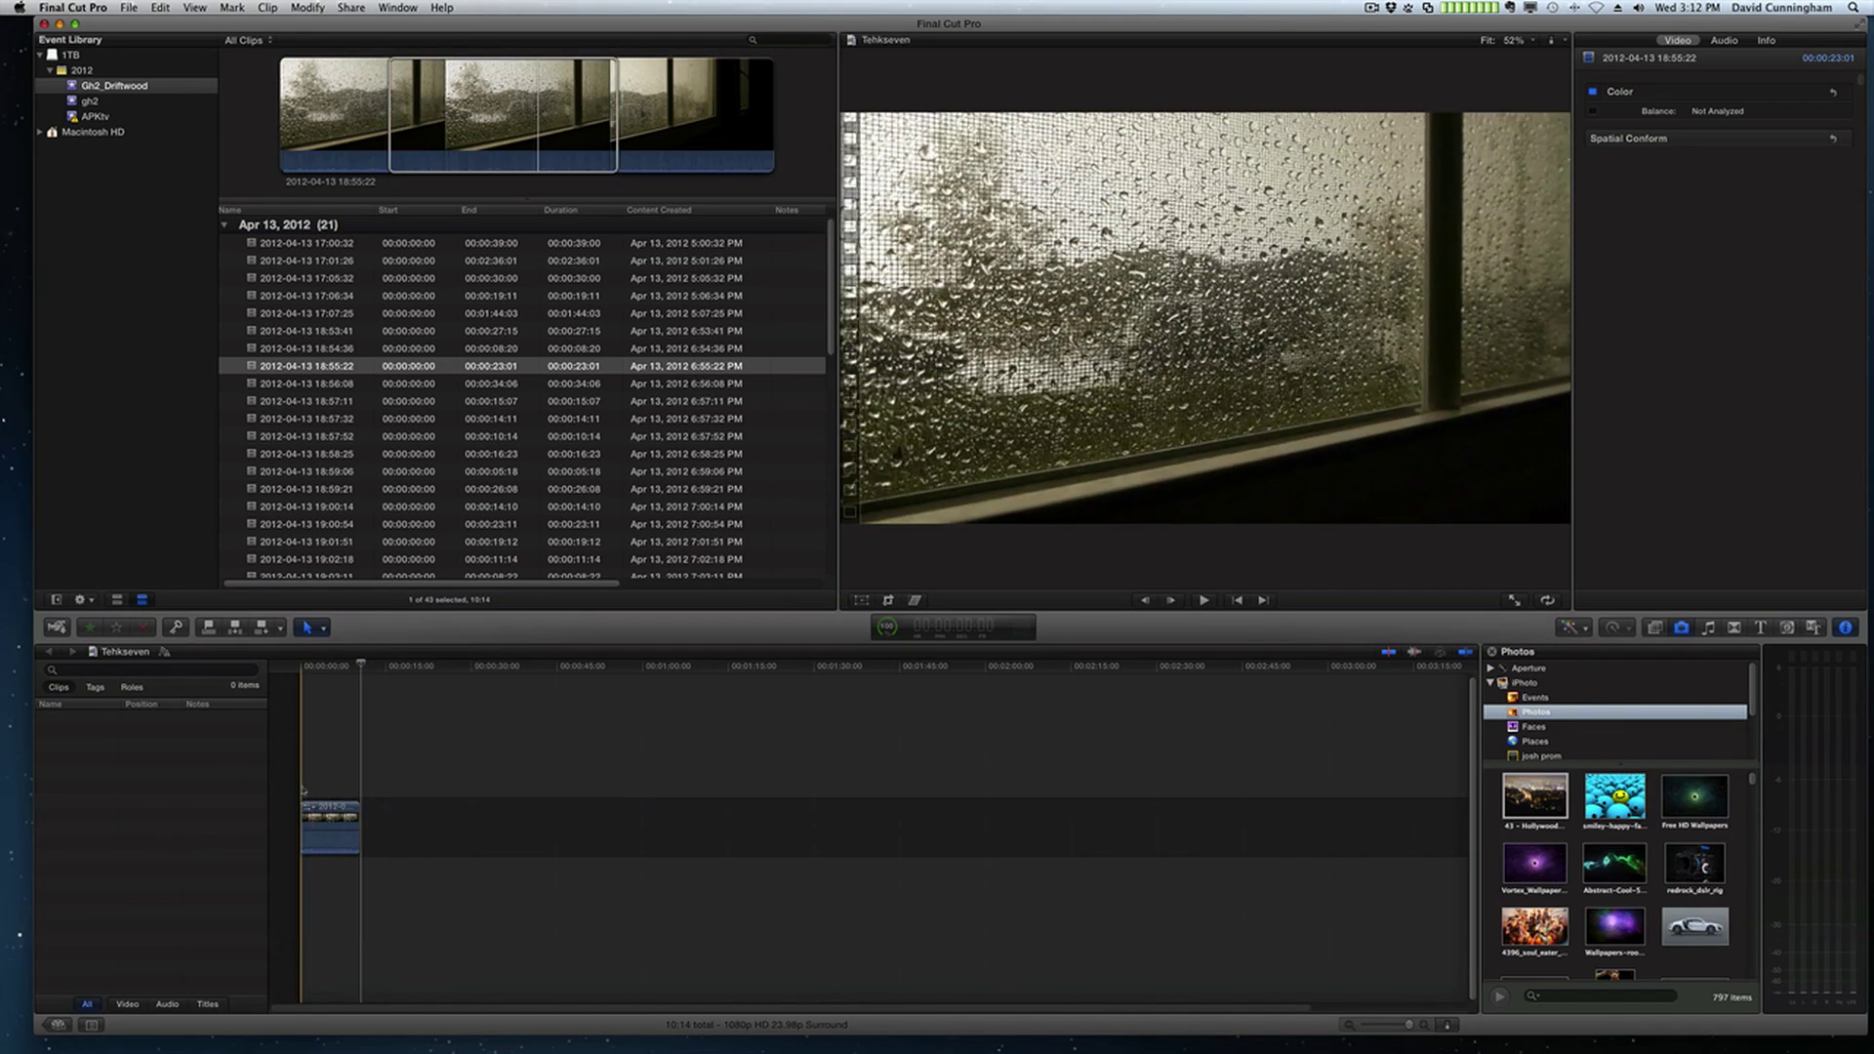
{"action": "left_click_drag", "start_coordinate": [361, 814], "coordinate": [404, 811]}
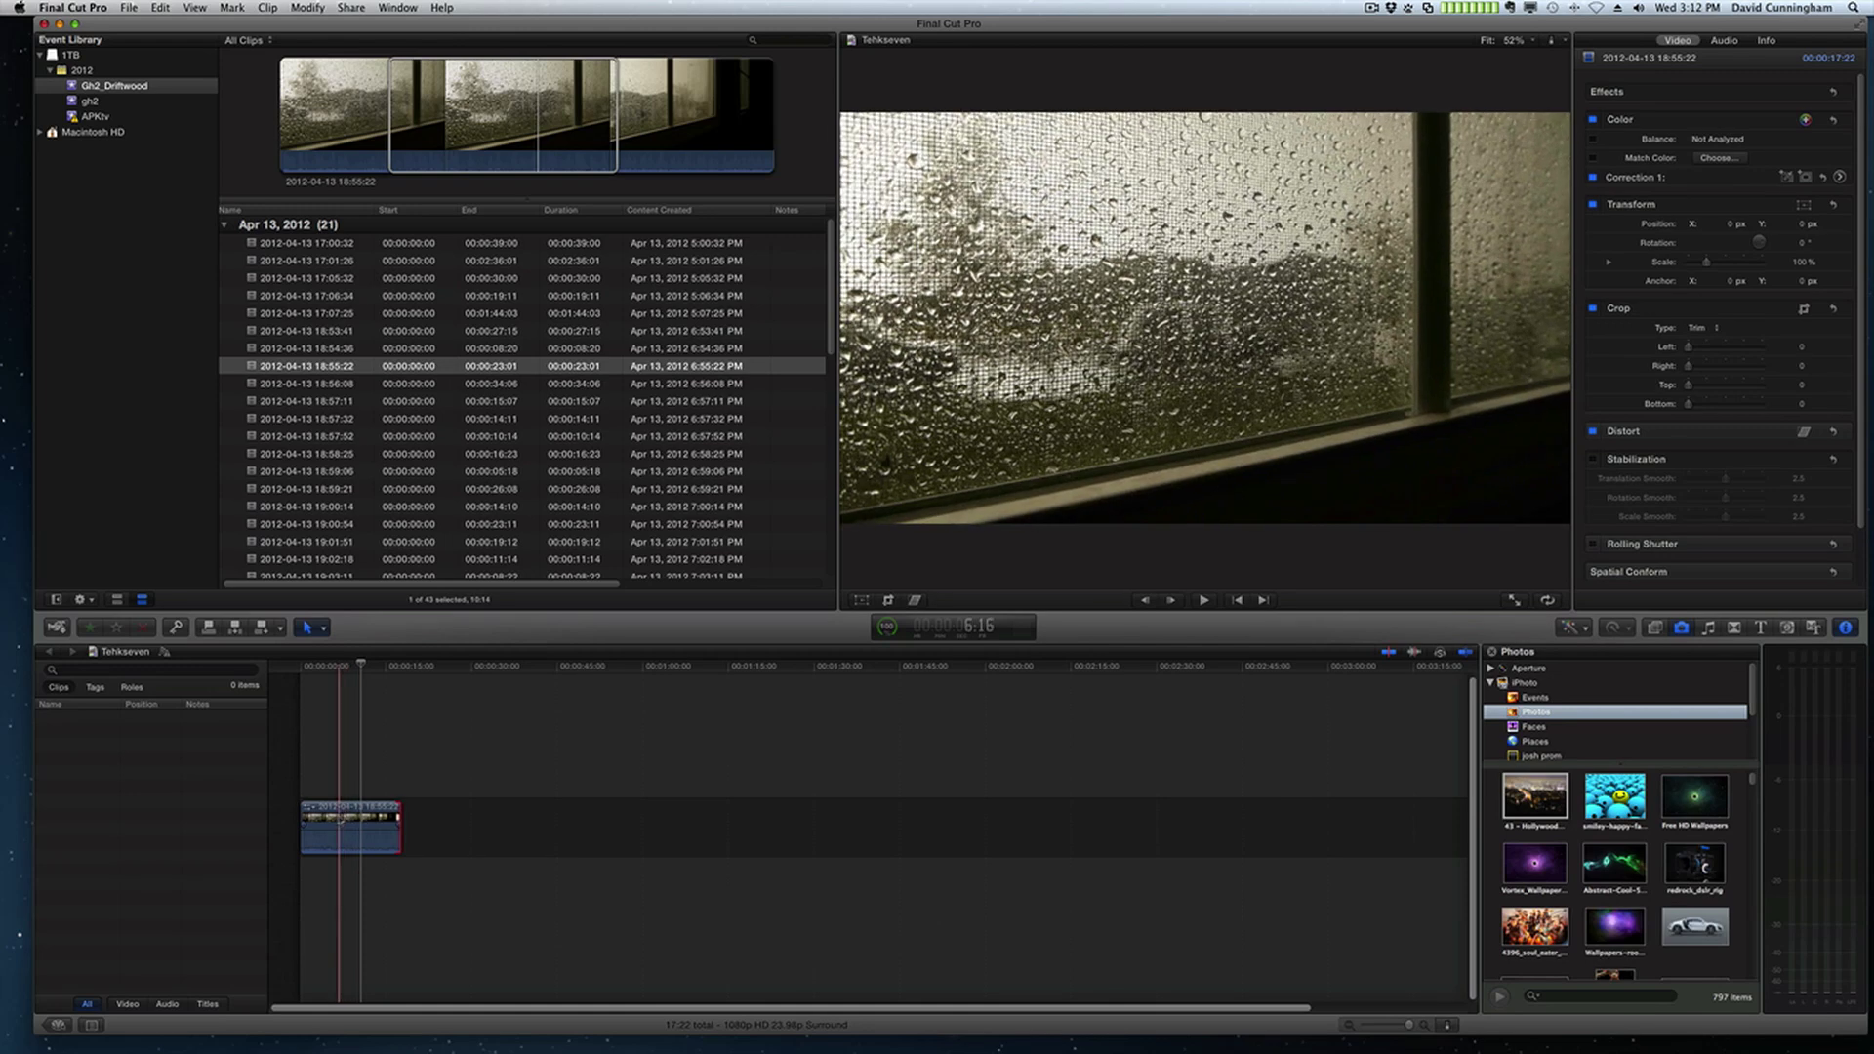
{"action": "left_click", "coordinate": [339, 828]}
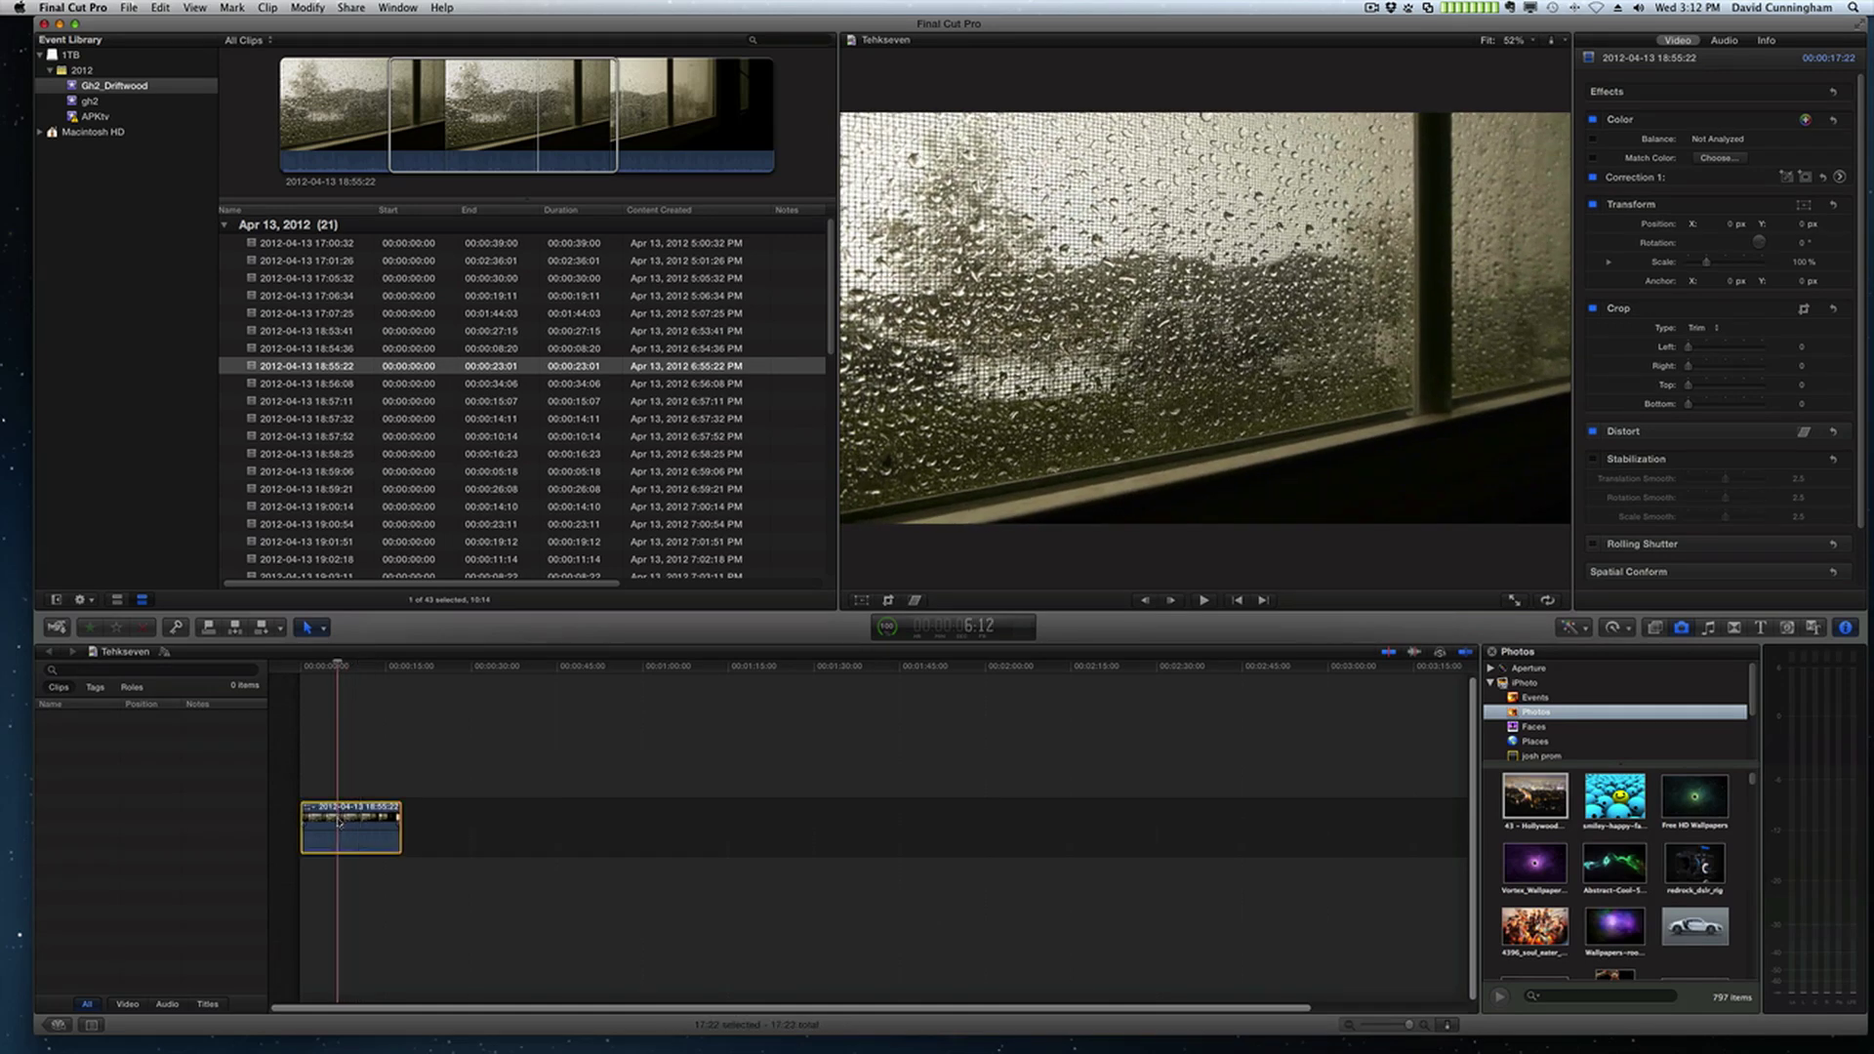
- Toggle the Inspector off and on again, ending with it shown
{"action": "left_click", "coordinate": [1845, 628]}
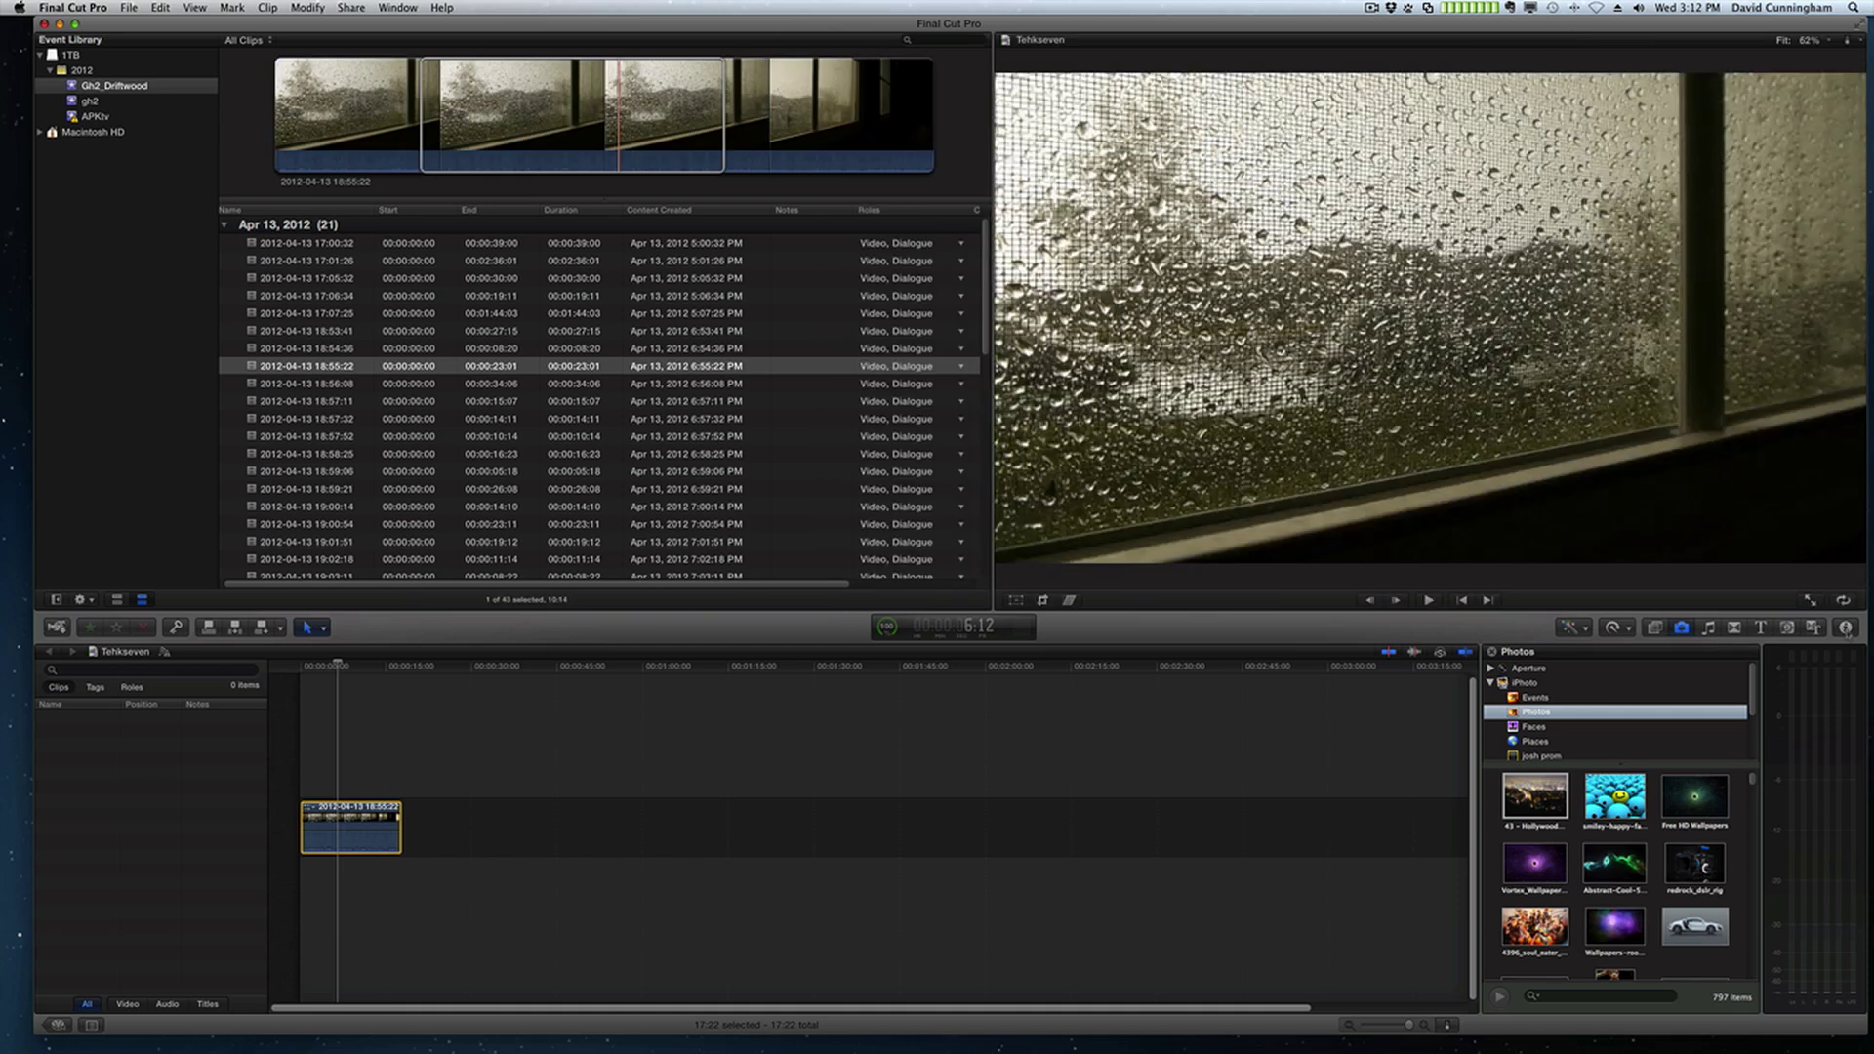
{"action": "key", "text": "super+4"}
{"action": "key", "text": "super+4"}
{"action": "key", "text": "super+4"}
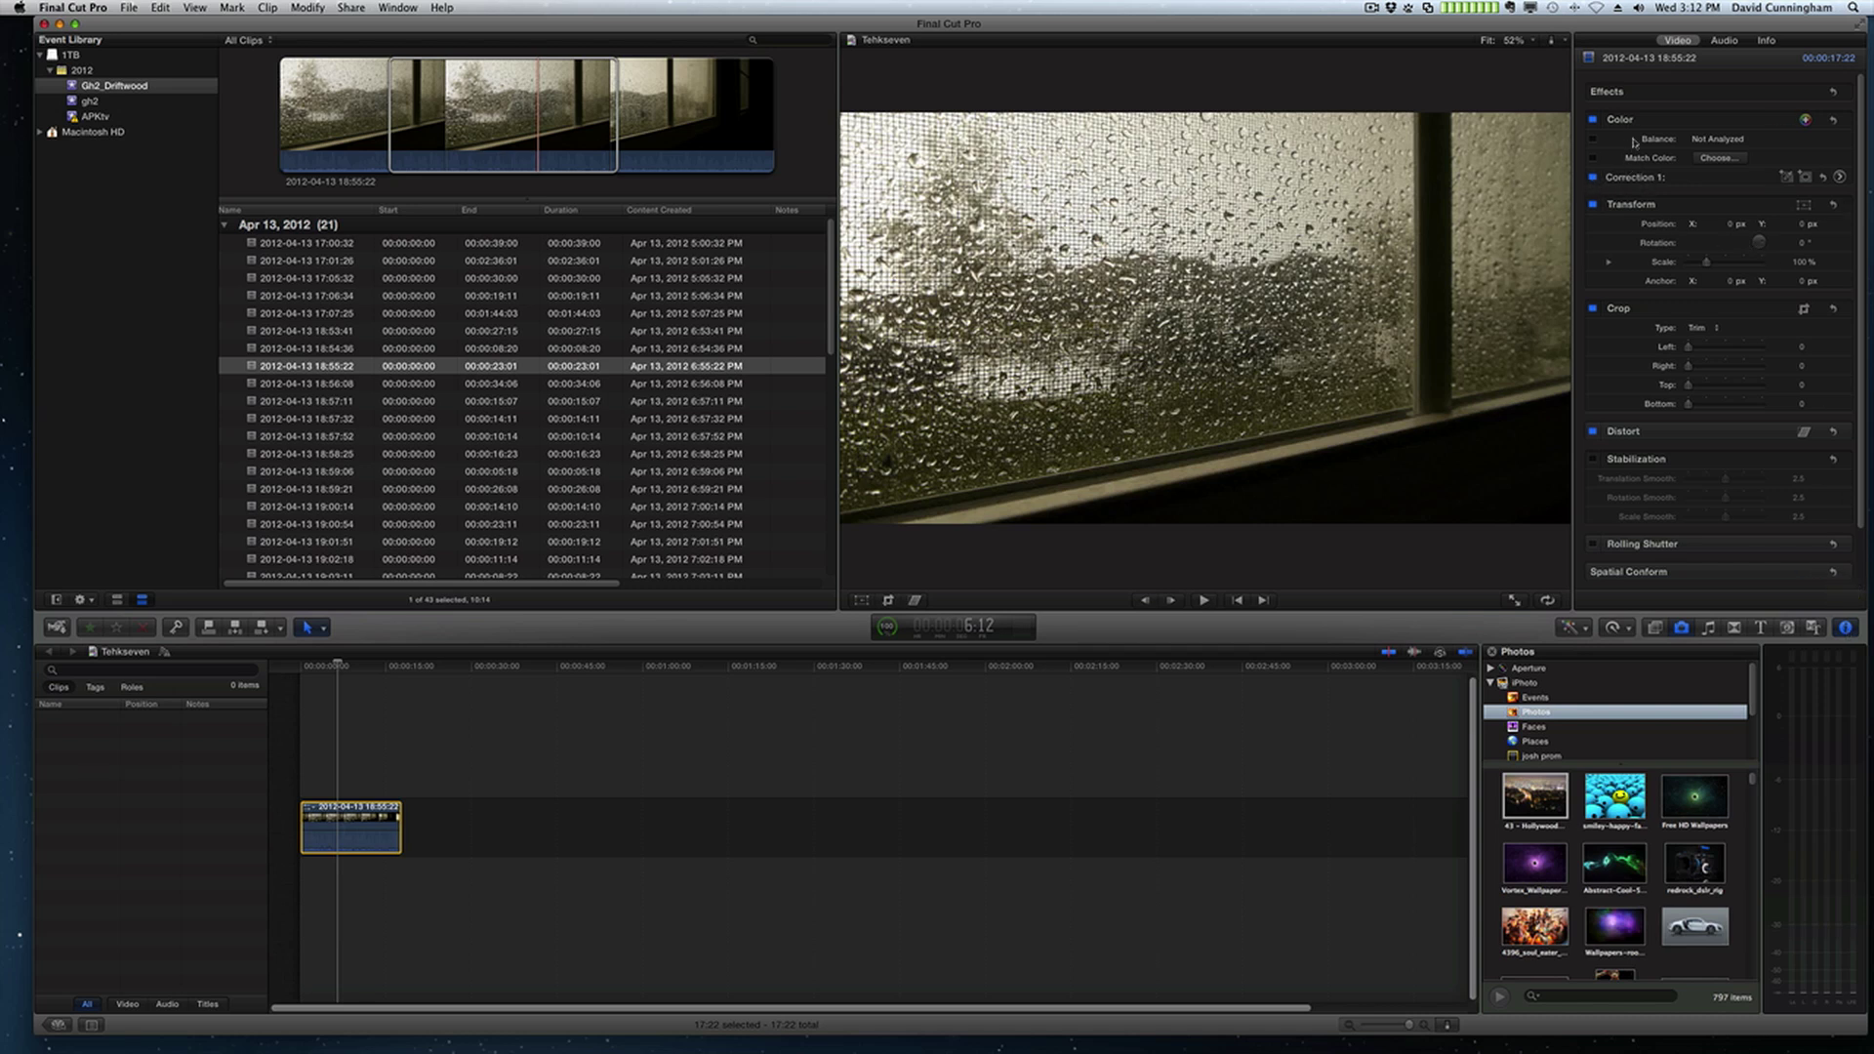
- Open the exposure controls of the clip's Correction 1 and select the shadows adjustment
{"action": "left_click", "coordinate": [1840, 179]}
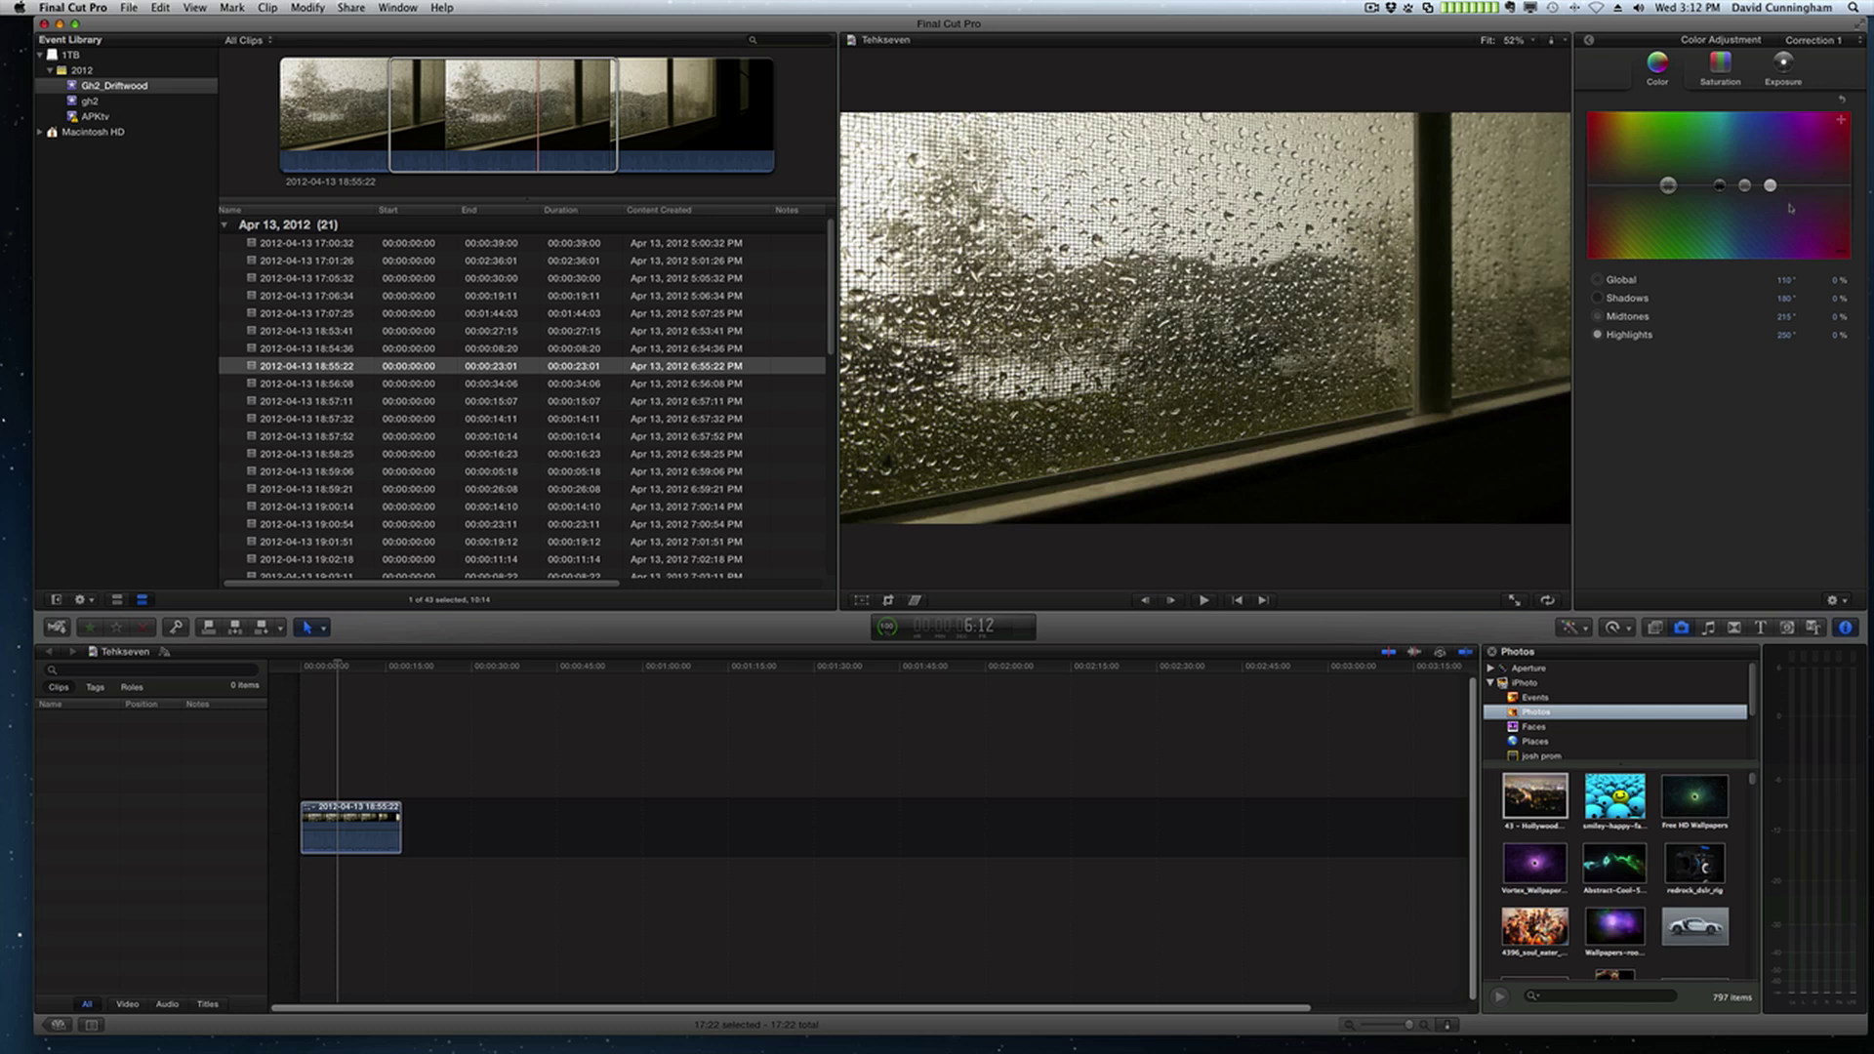
{"action": "left_click", "coordinate": [1783, 65]}
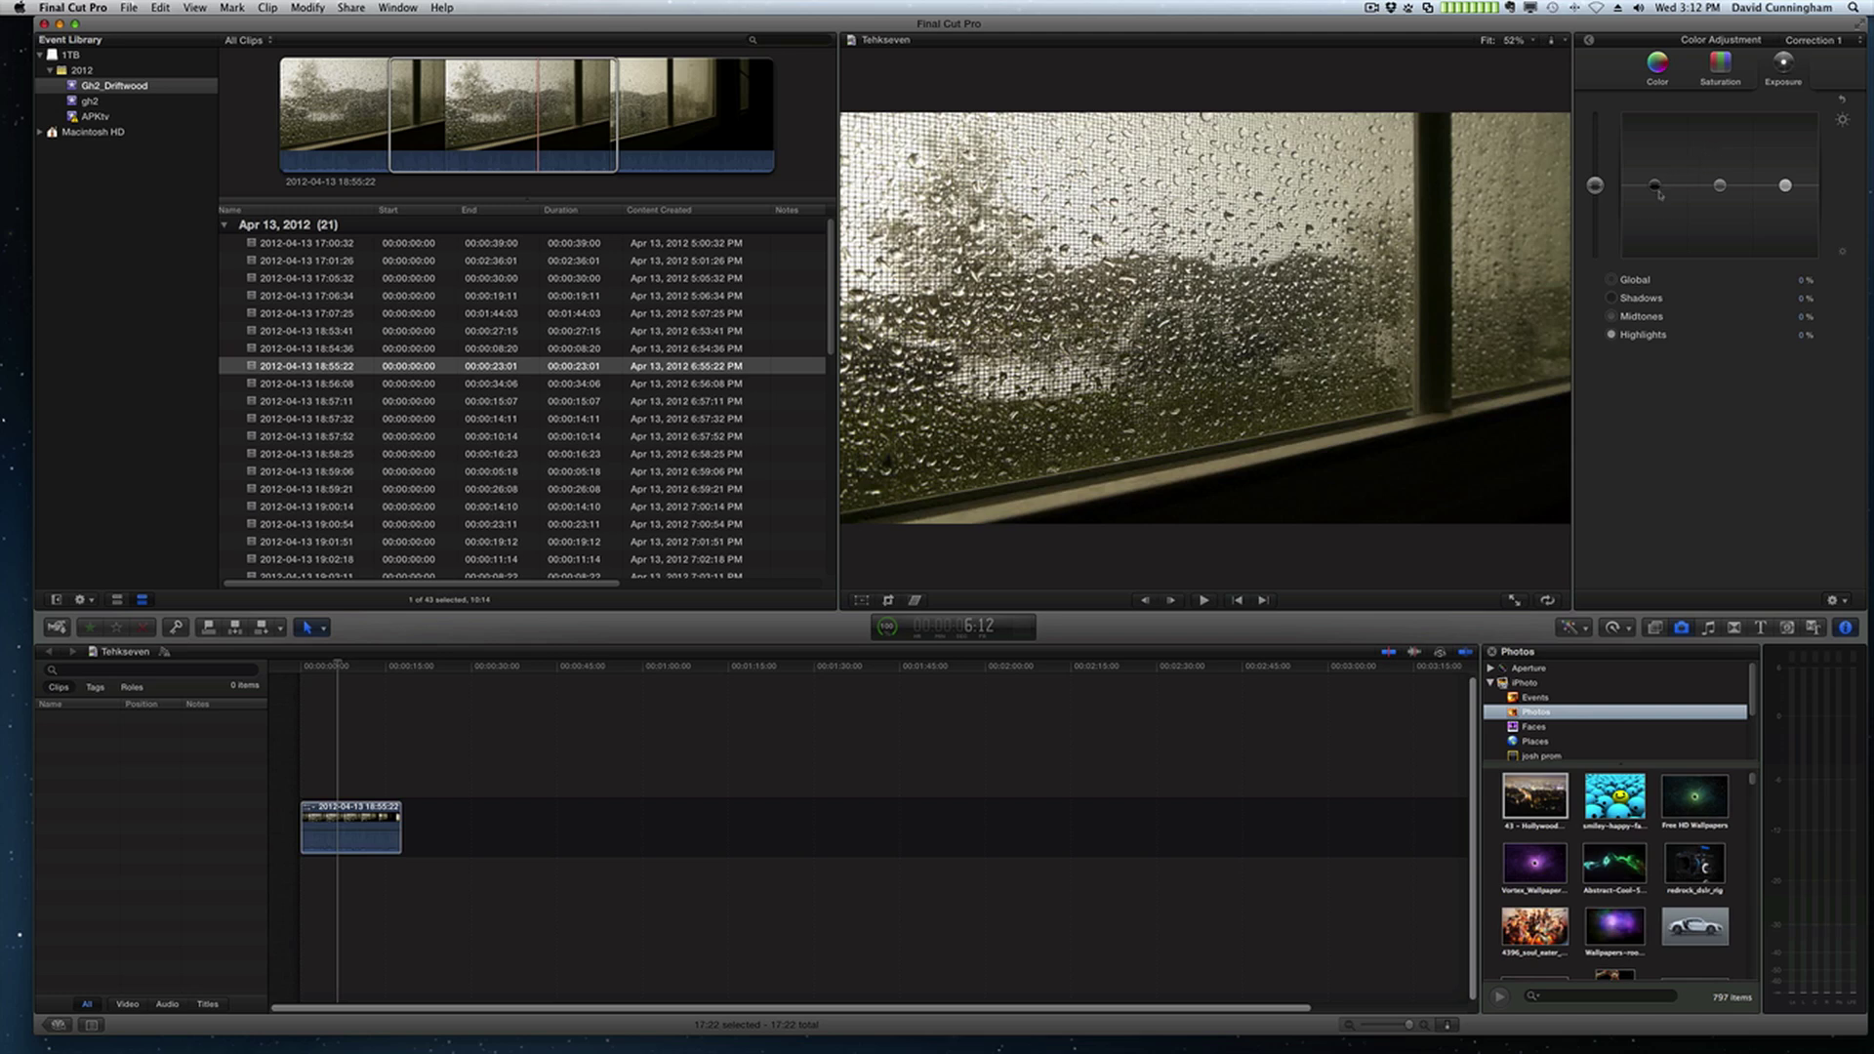
{"action": "left_click", "coordinate": [1656, 186]}
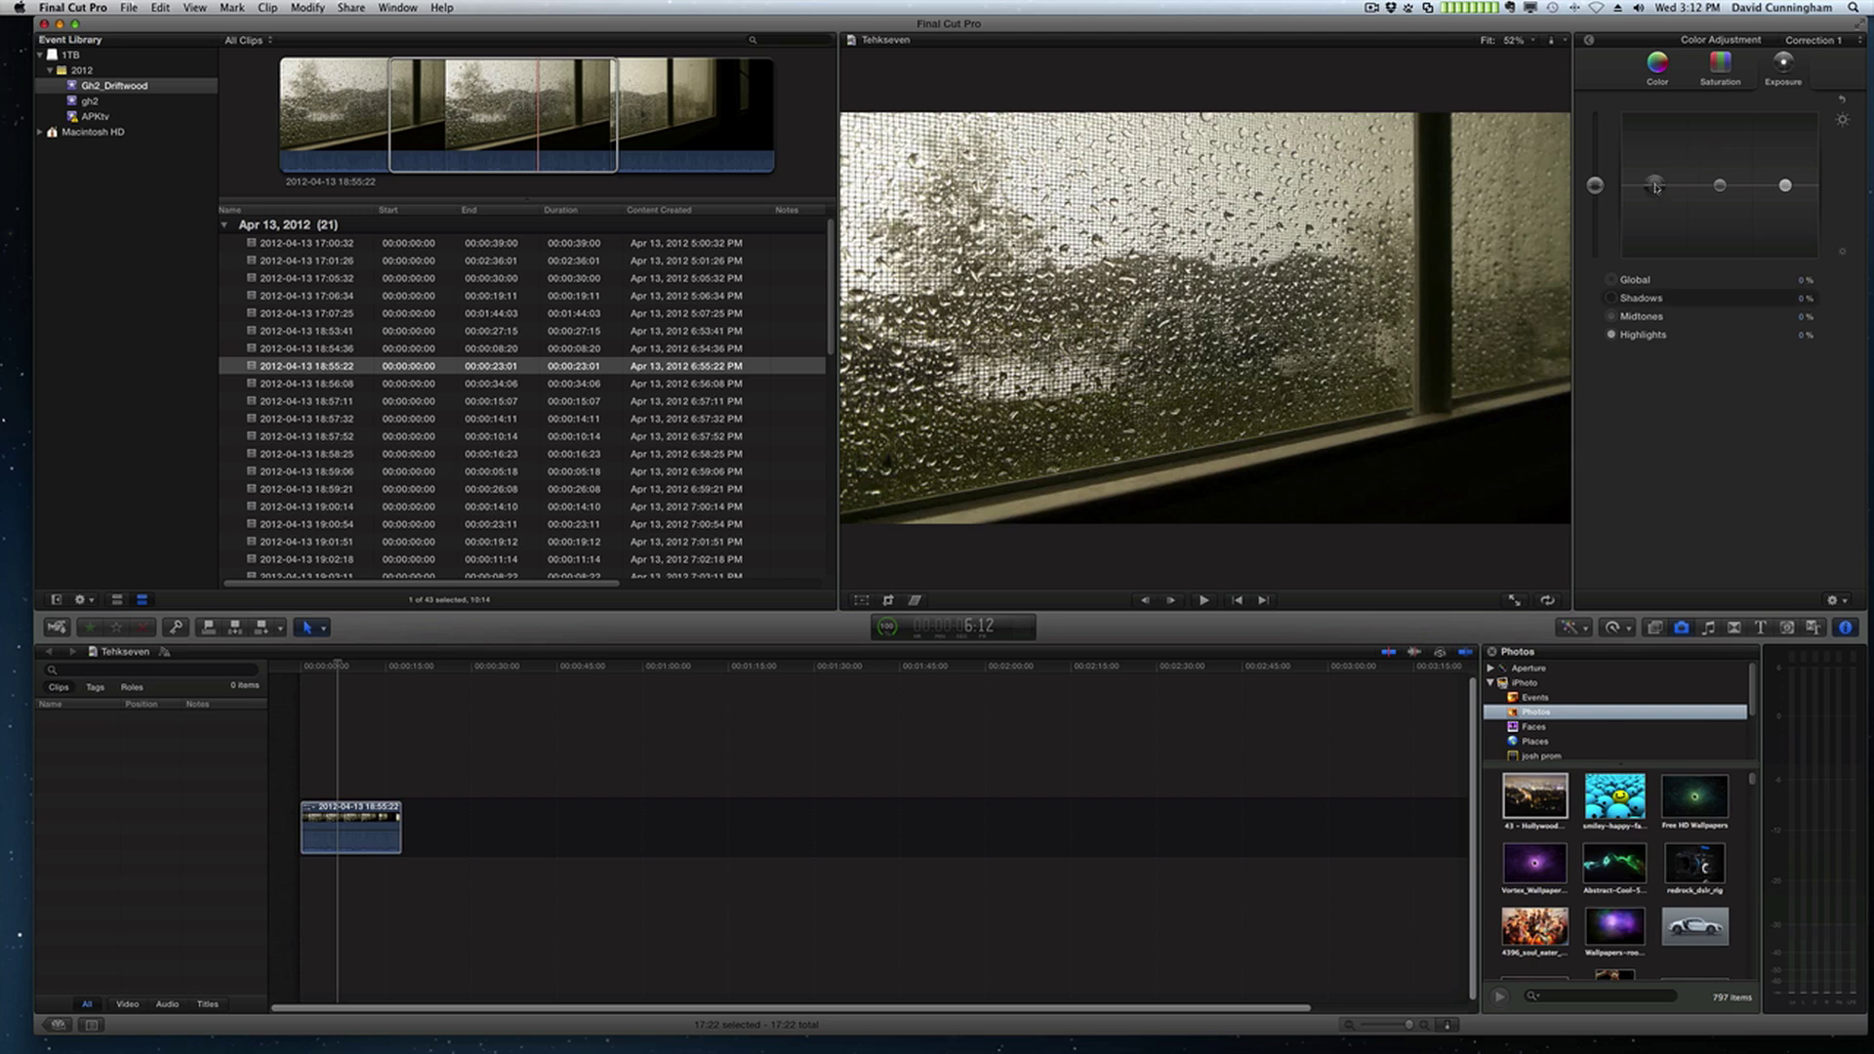
{"action": "mouse_move", "coordinate": [1655, 188]}
{"action": "left_mouse_down"}
{"action": "mouse_move", "coordinate": [1655, 206]}
{"action": "mouse_move", "coordinate": [1656, 189]}
{"action": "left_mouse_up"}
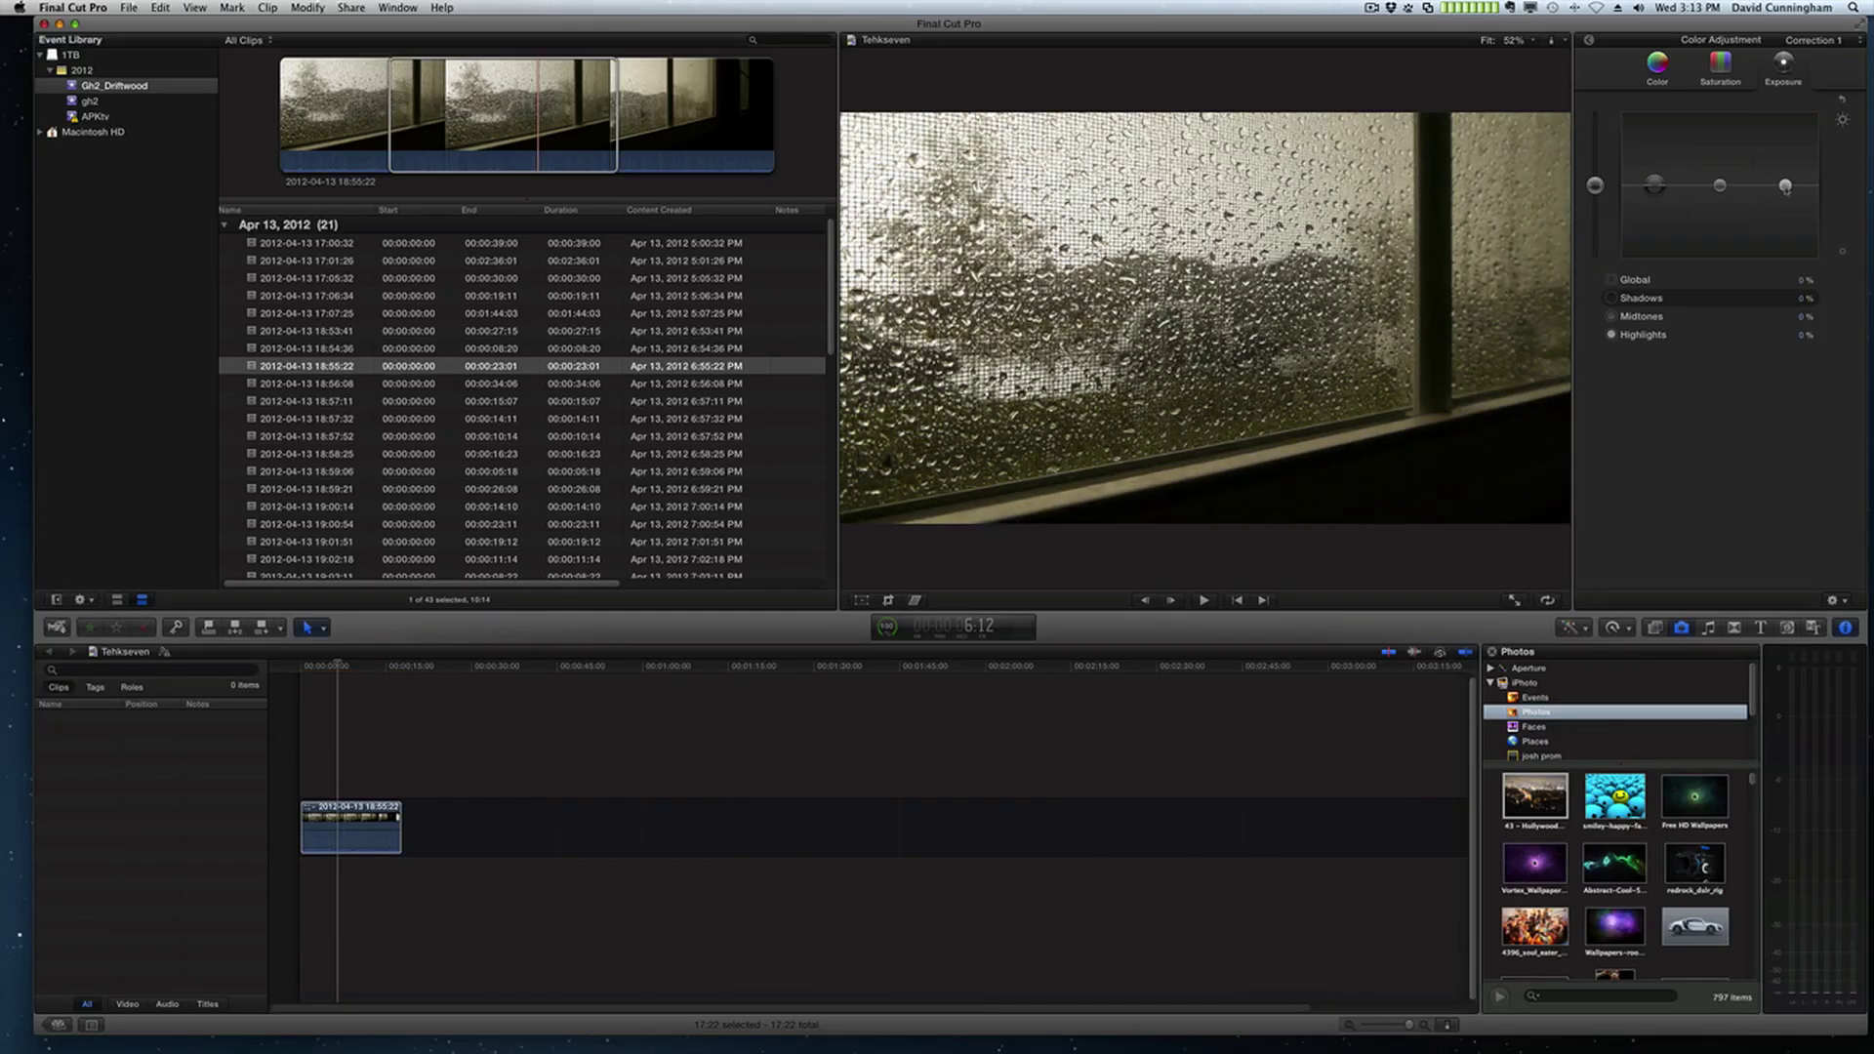
- Try raising the highlights exposure to 11%, return it to 0%, and select the midtones adjustment
{"action": "mouse_move", "coordinate": [1785, 185]}
{"action": "left_mouse_down"}
{"action": "mouse_move", "coordinate": [1785, 162]}
{"action": "mouse_move", "coordinate": [1785, 178]}
{"action": "left_mouse_up"}
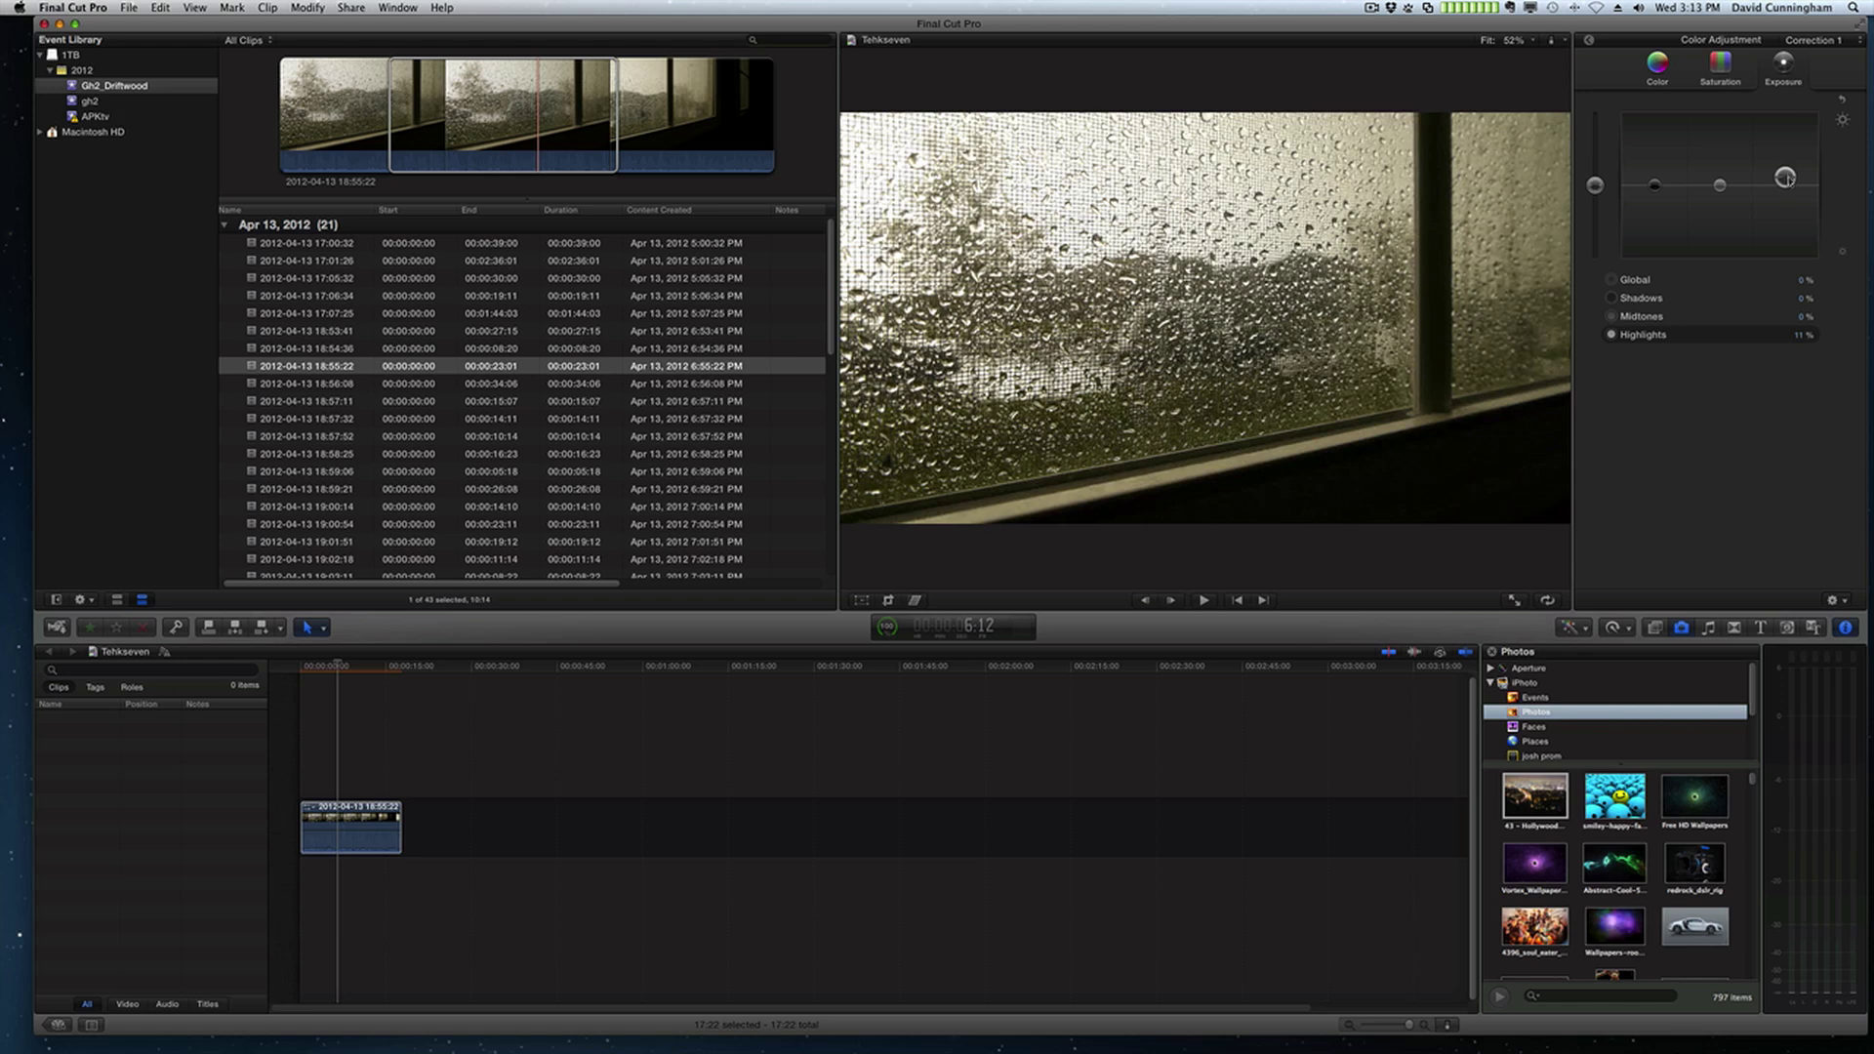
{"action": "left_click_drag", "start_coordinate": [1785, 178], "coordinate": [1785, 185]}
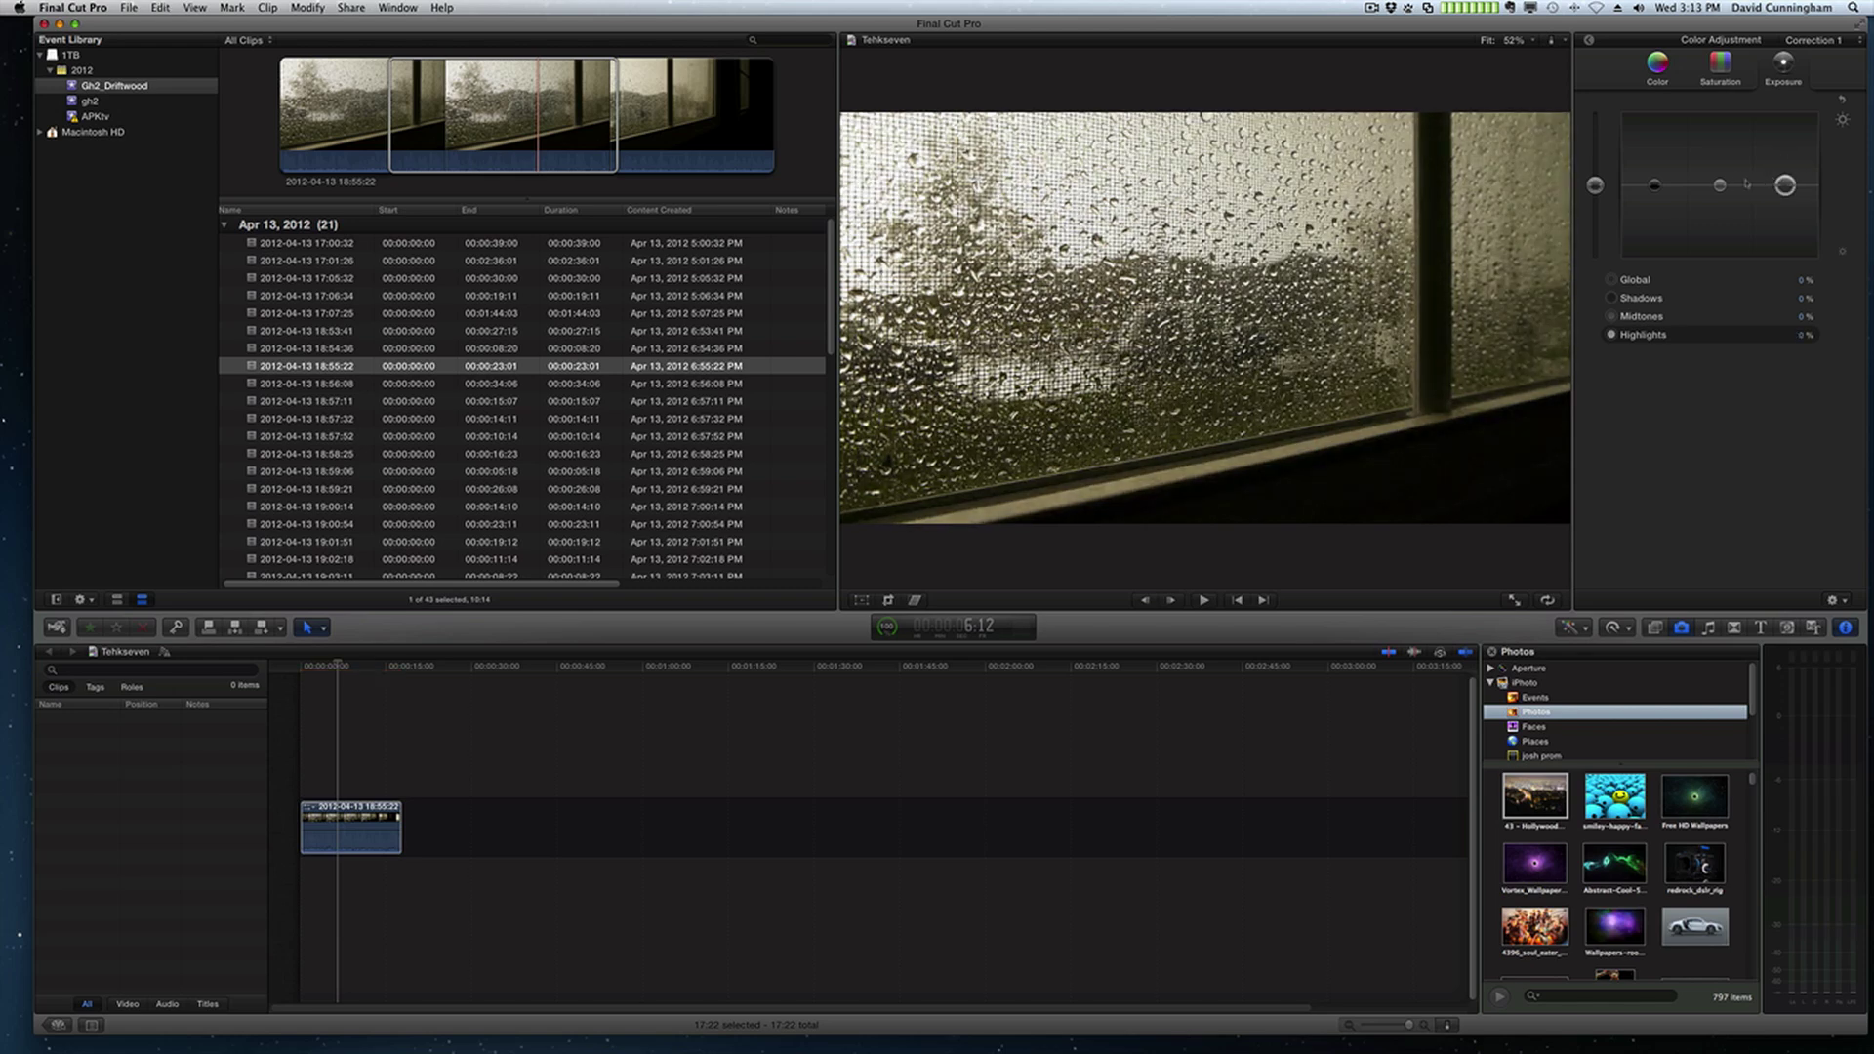
{"action": "left_click", "coordinate": [1720, 185]}
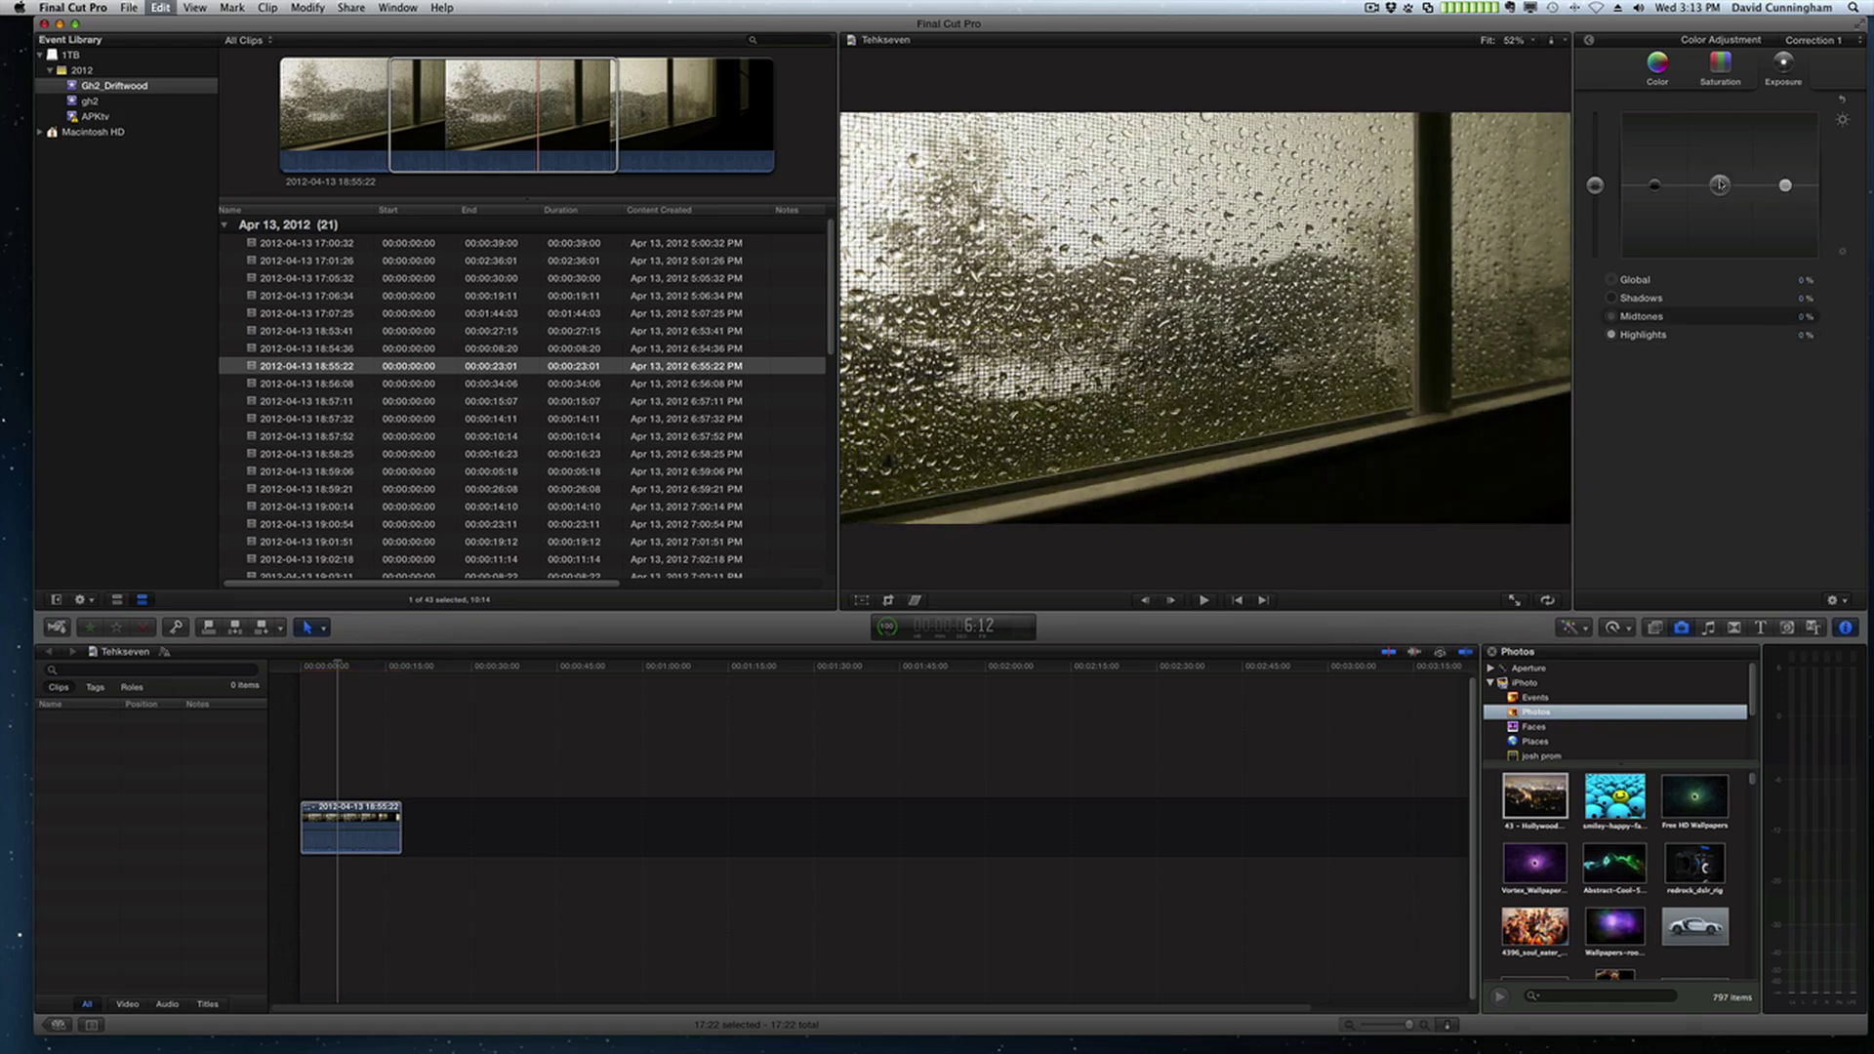
- Tint the highlights of Correction 1 yellow at about 70° and 21% with the color adjustment
{"action": "left_click", "coordinate": [1722, 62]}
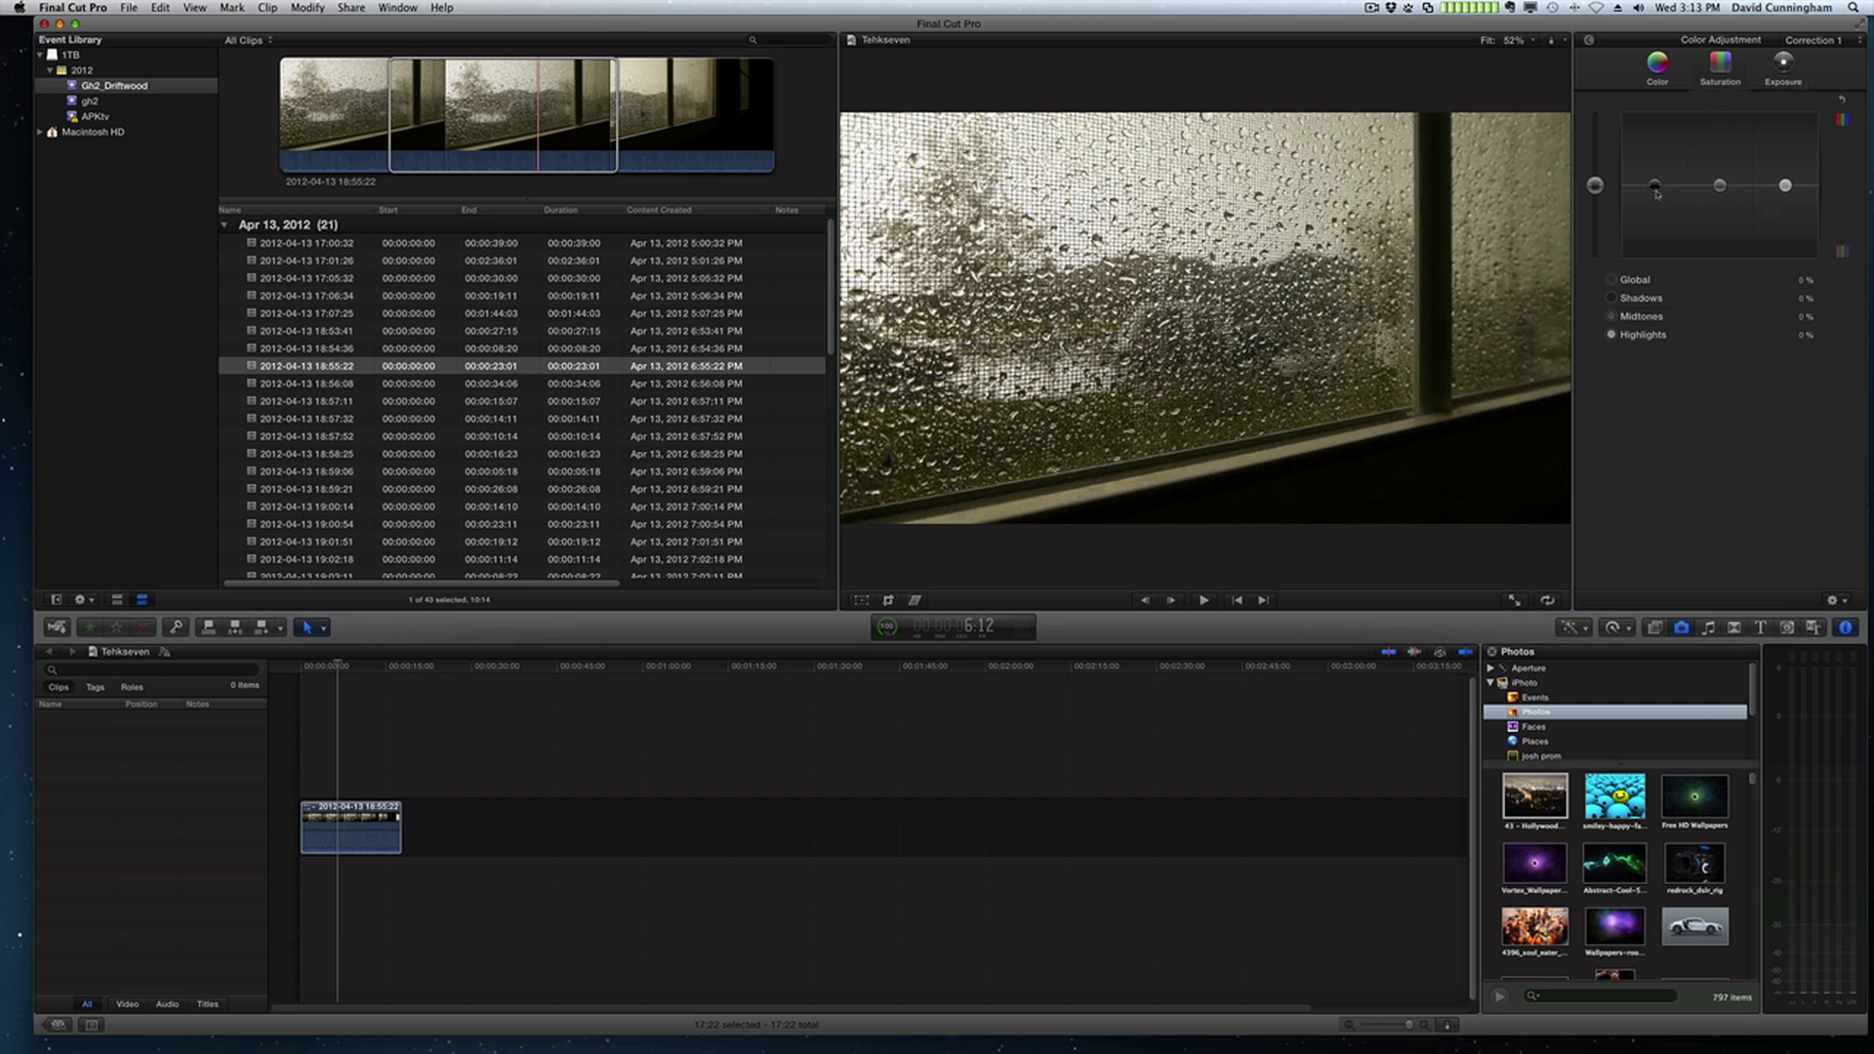
{"action": "left_click", "coordinate": [1659, 68]}
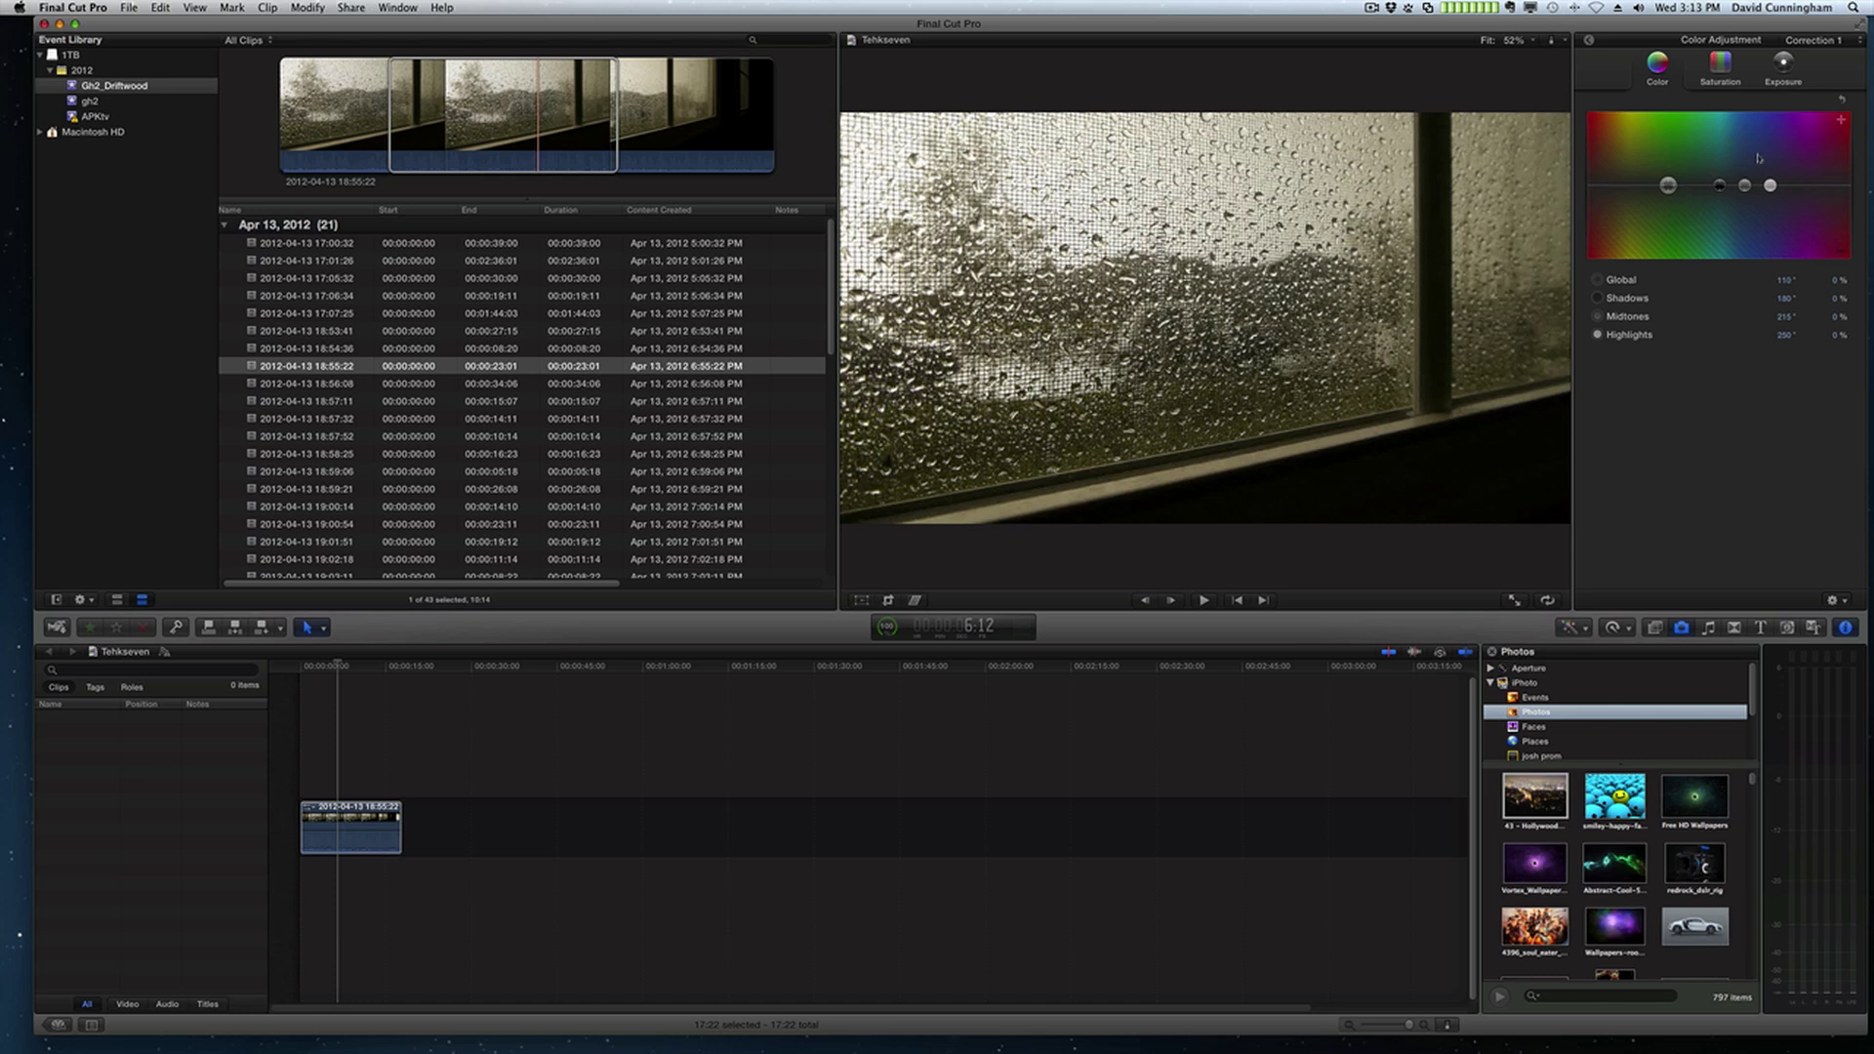
{"action": "left_click_drag", "start_coordinate": [1773, 185], "coordinate": [1638, 169]}
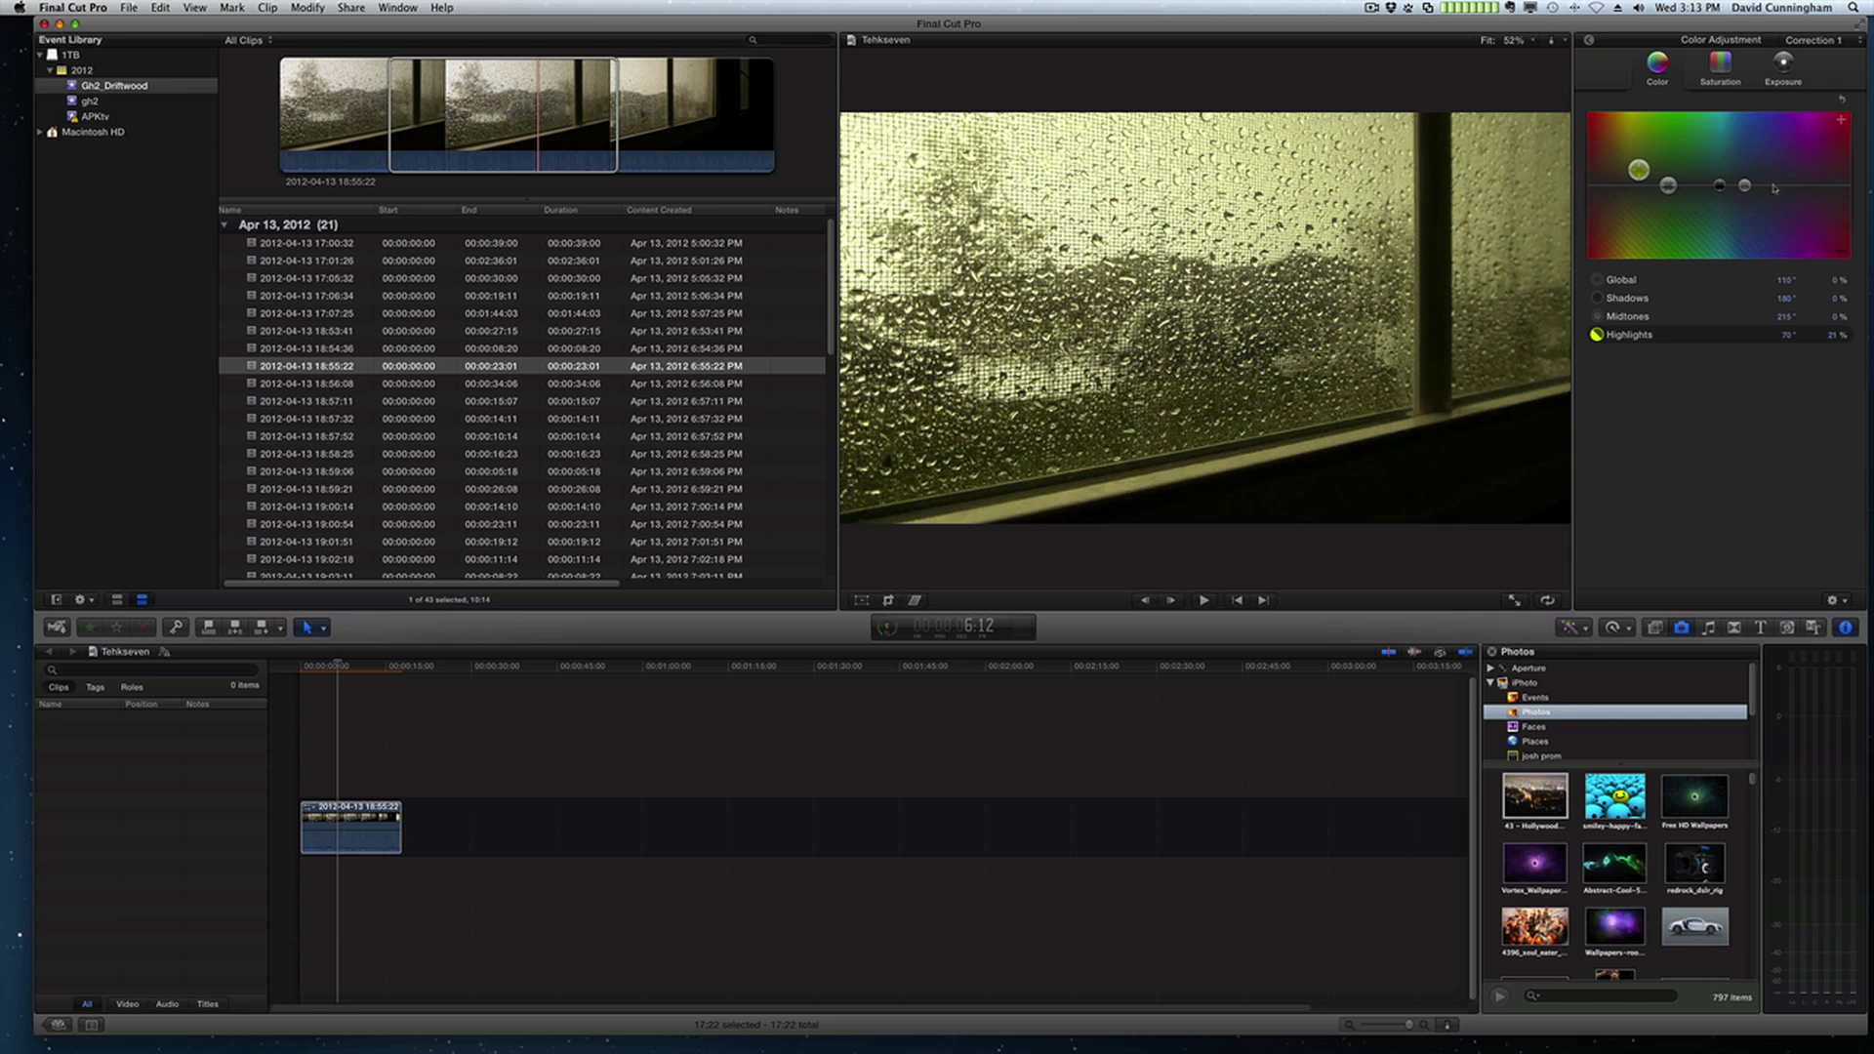
- Disable and re-enable Correction 1 repeatedly to compare the clip with and without the yellow tint
{"action": "left_click", "coordinate": [1589, 42]}
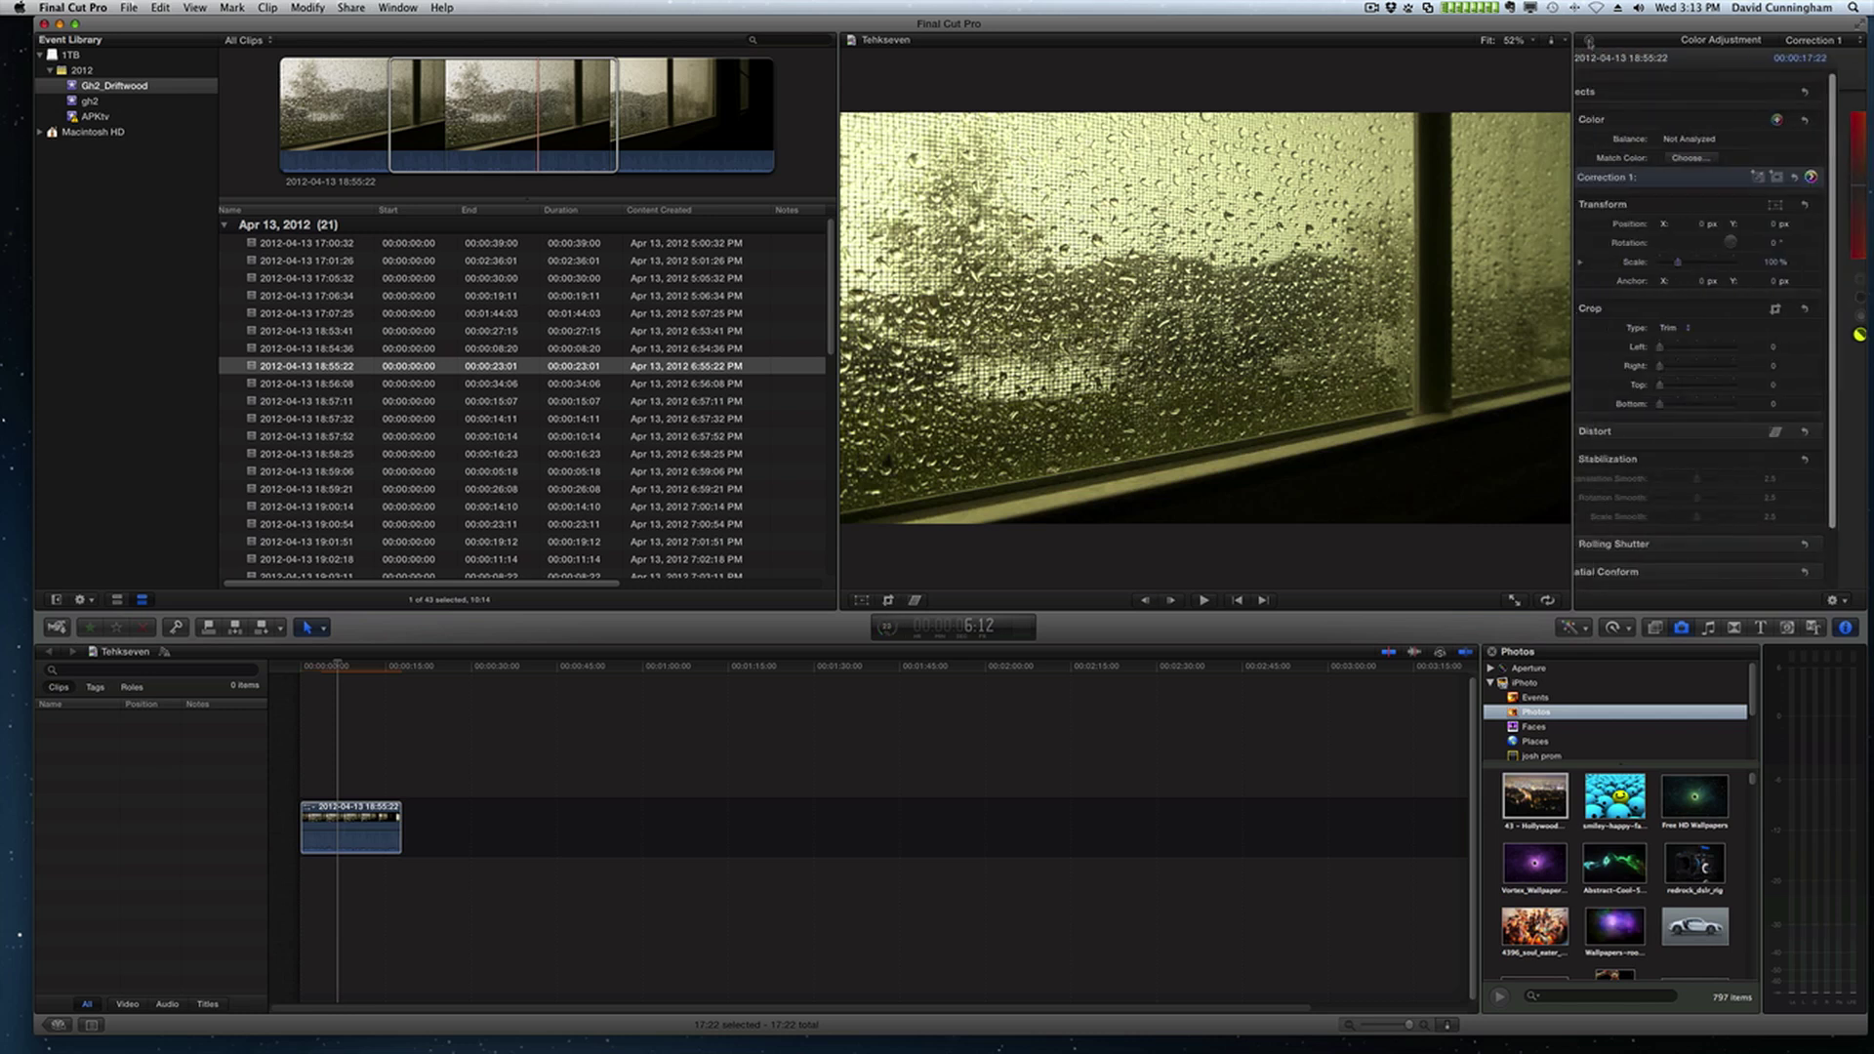
{"action": "left_click", "coordinate": [1592, 178]}
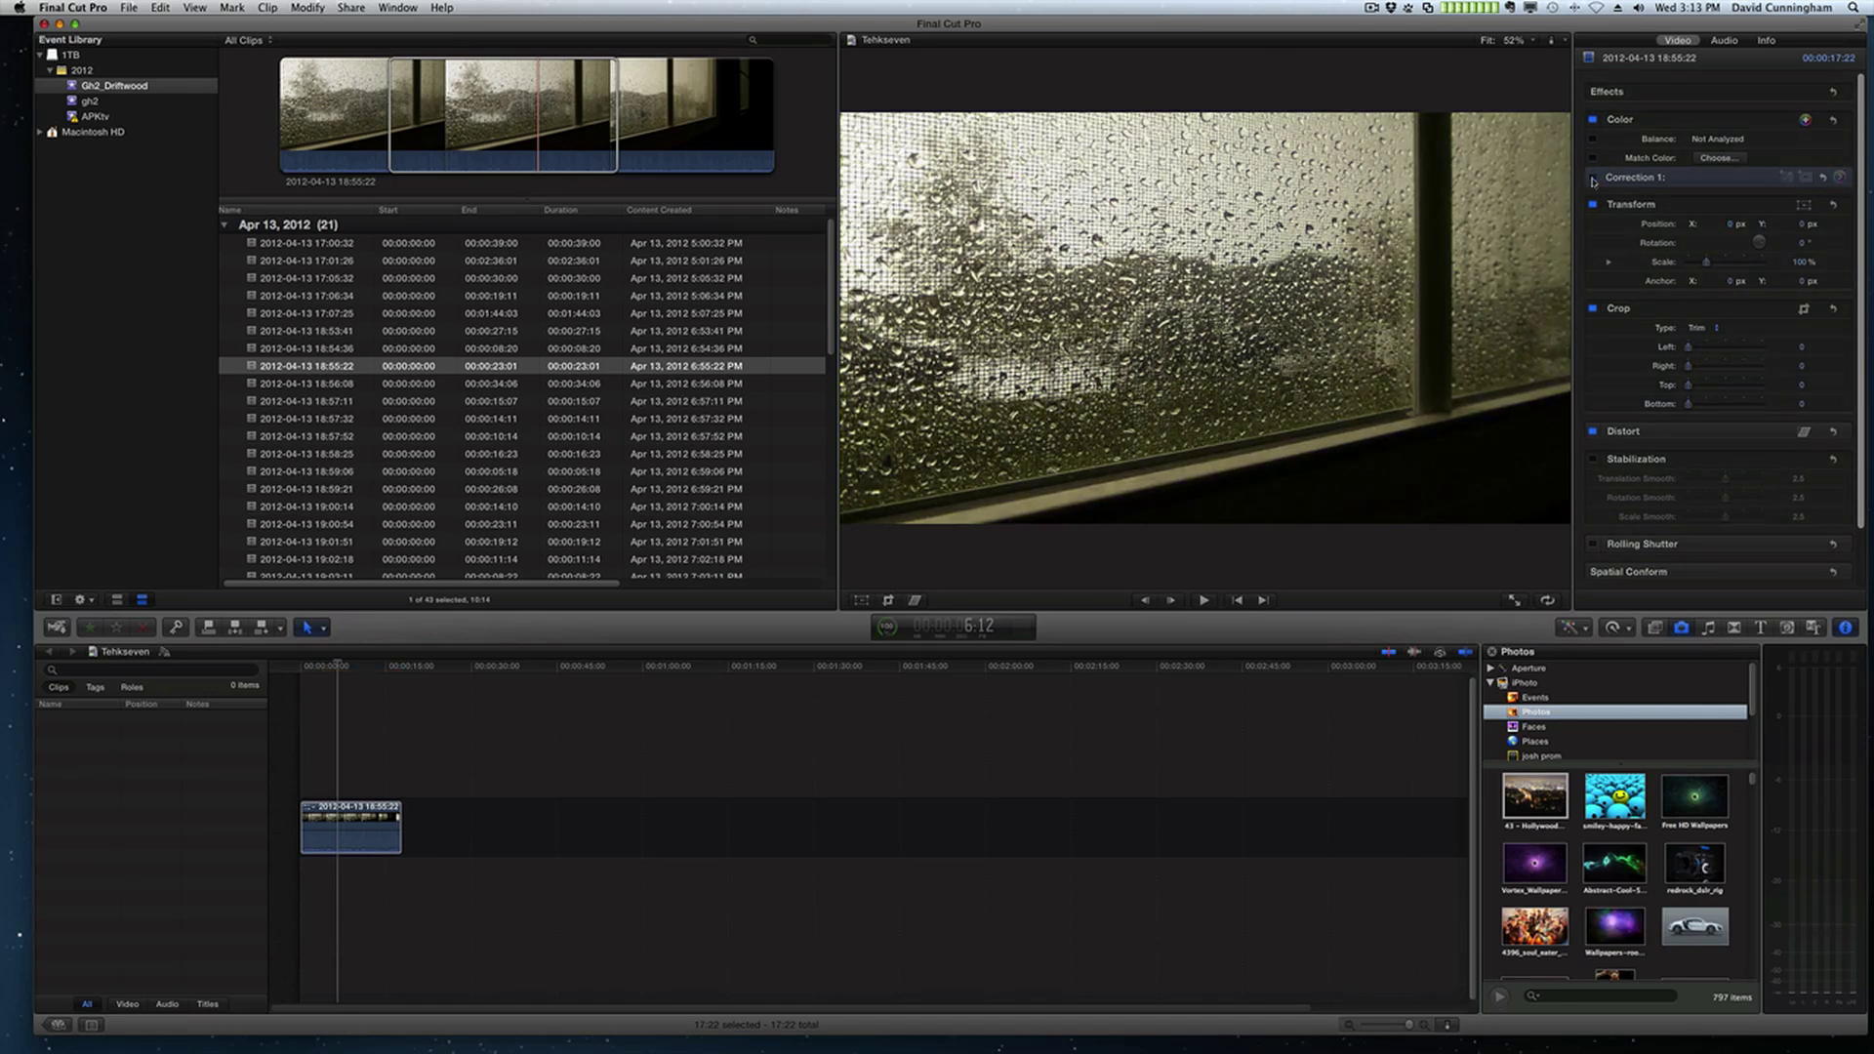
{"action": "left_click", "coordinate": [1592, 178]}
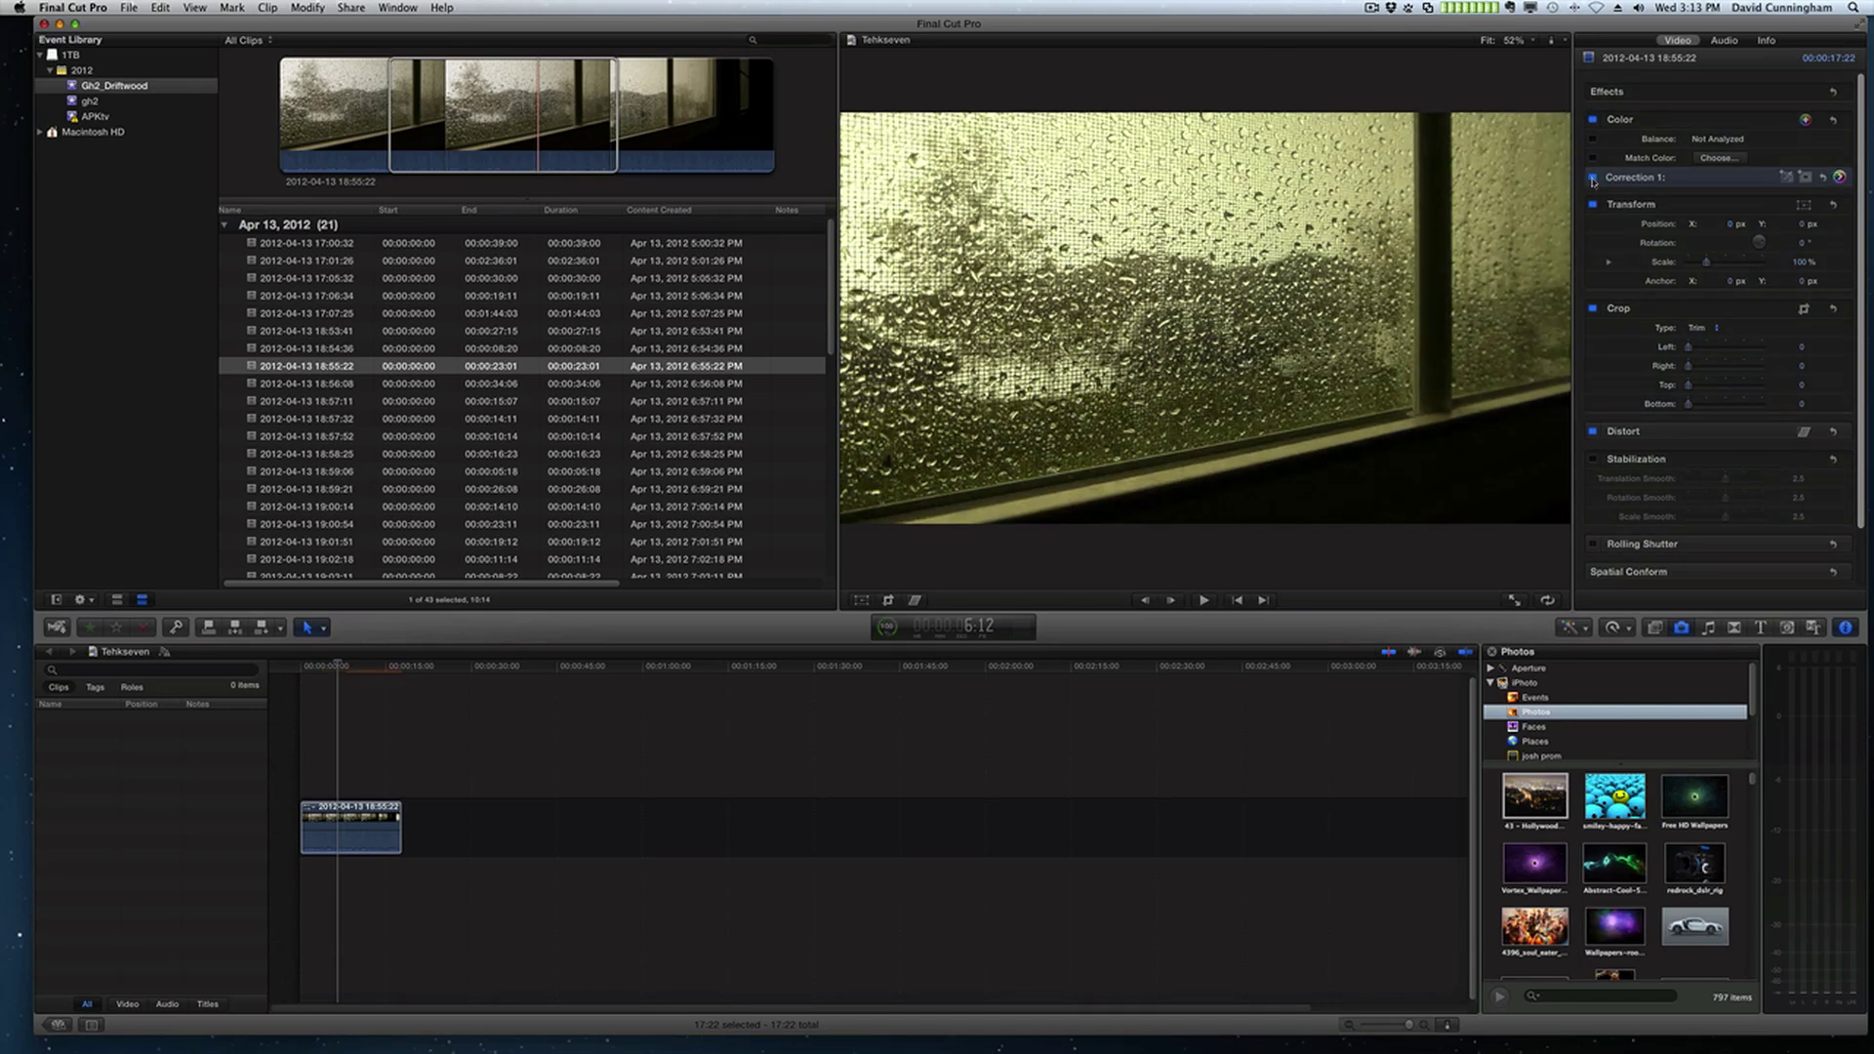
{"action": "left_click", "coordinate": [1593, 177]}
{"action": "left_click", "coordinate": [1592, 178]}
{"action": "left_click", "coordinate": [1593, 177]}
{"action": "left_click", "coordinate": [1593, 177]}
- In Correction 1, lower the shadows exposure to -7% and raise the highlights saturation to 11%
{"action": "left_click", "coordinate": [1839, 176]}
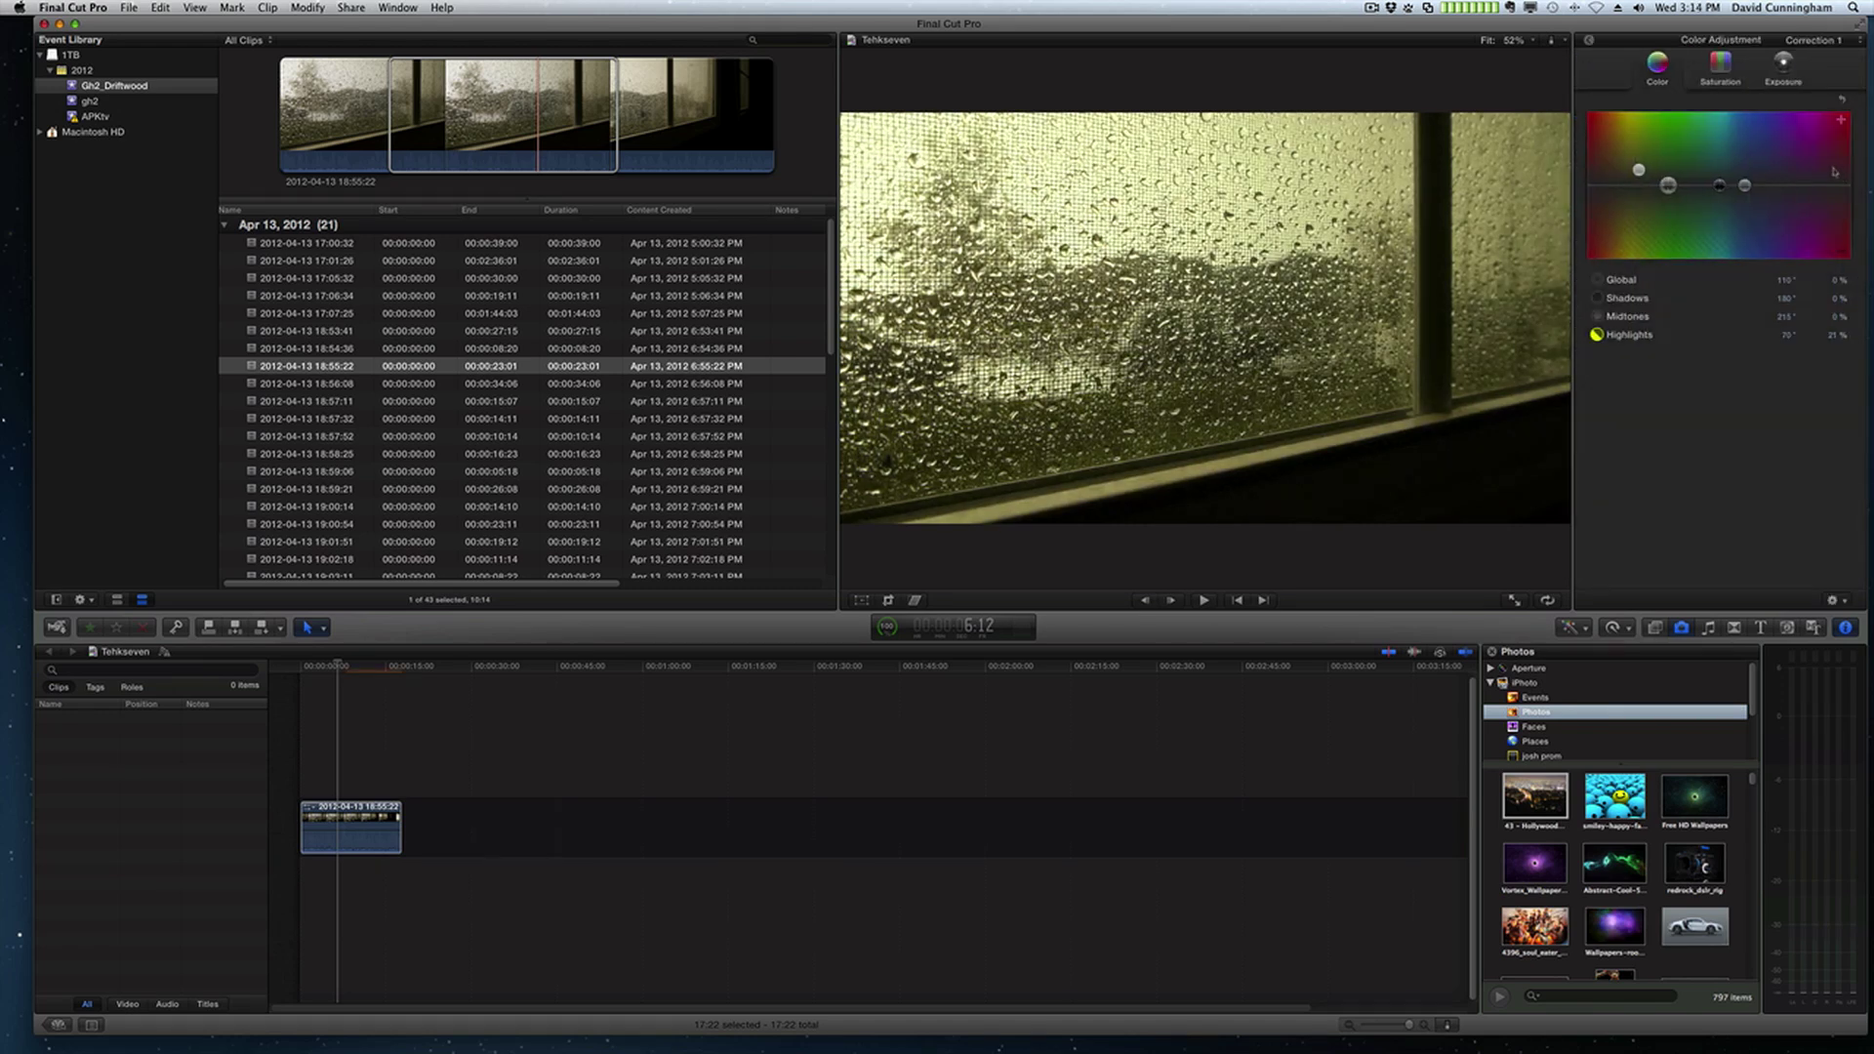
{"action": "left_click", "coordinate": [1786, 65]}
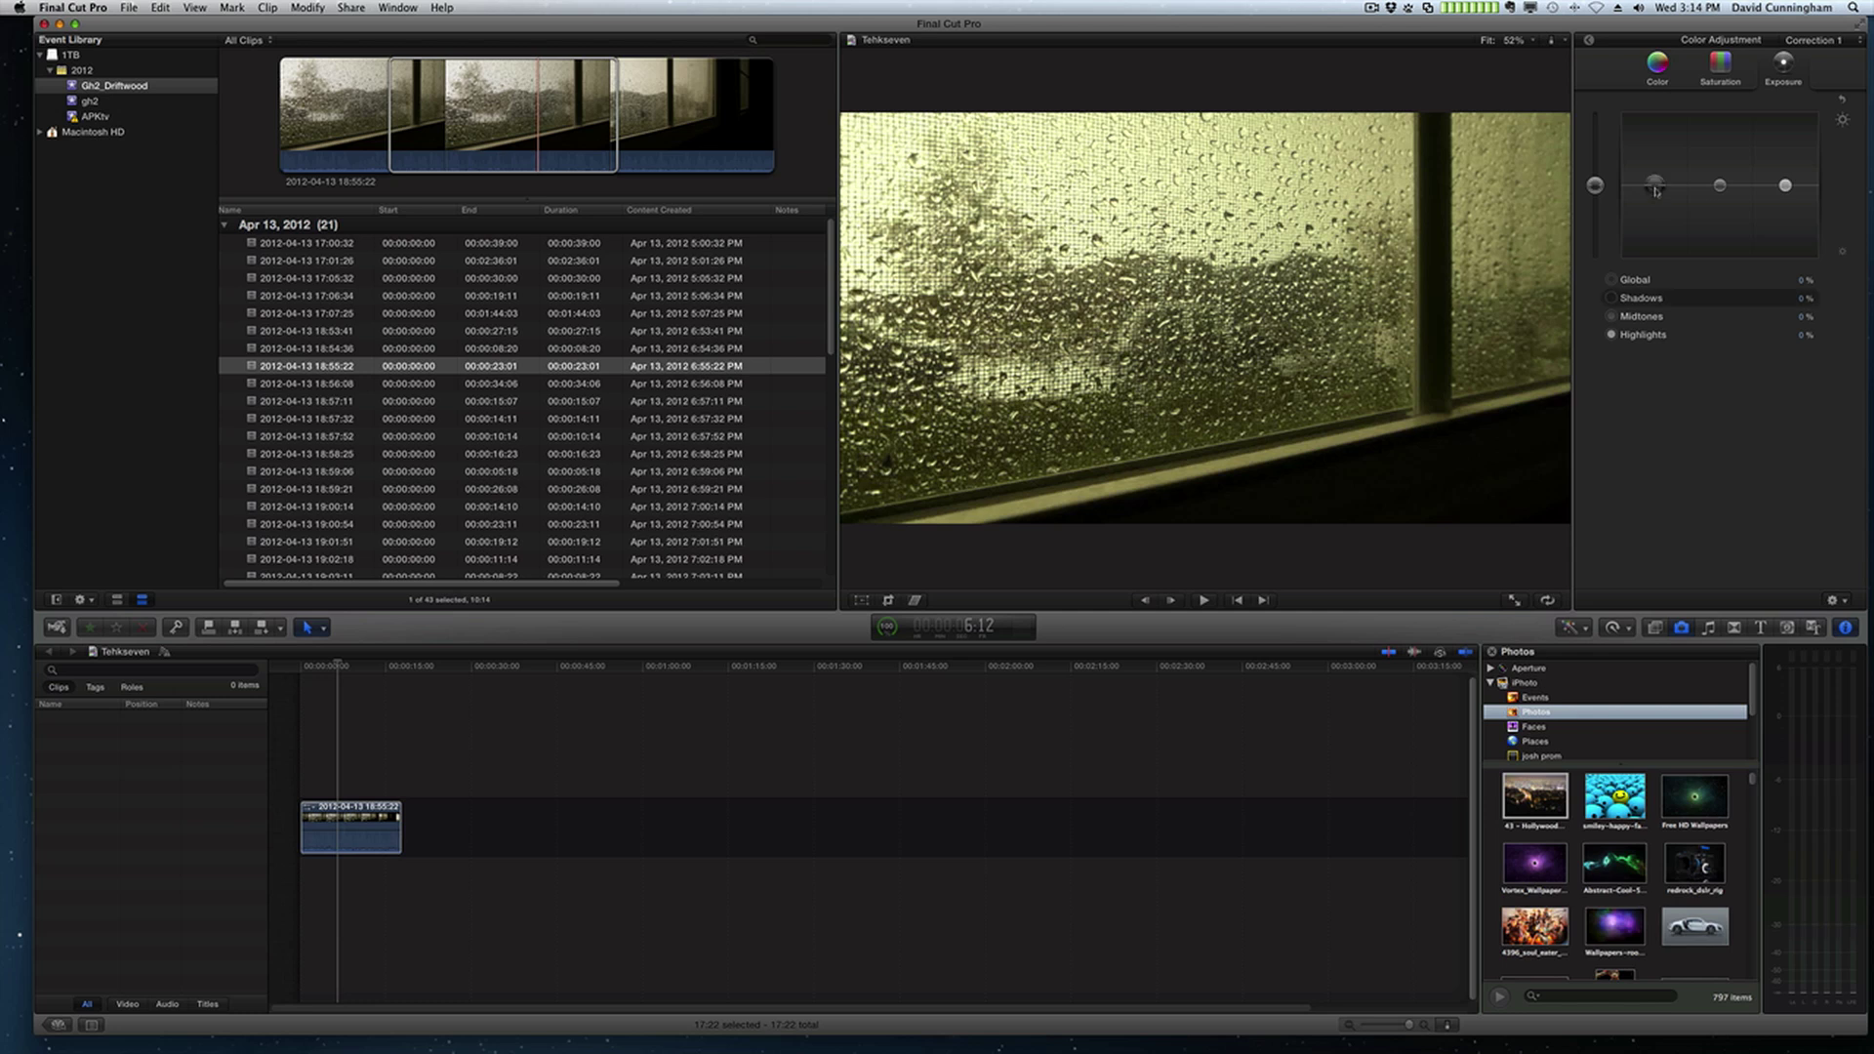
{"action": "left_click_drag", "start_coordinate": [1655, 191], "coordinate": [1656, 194]}
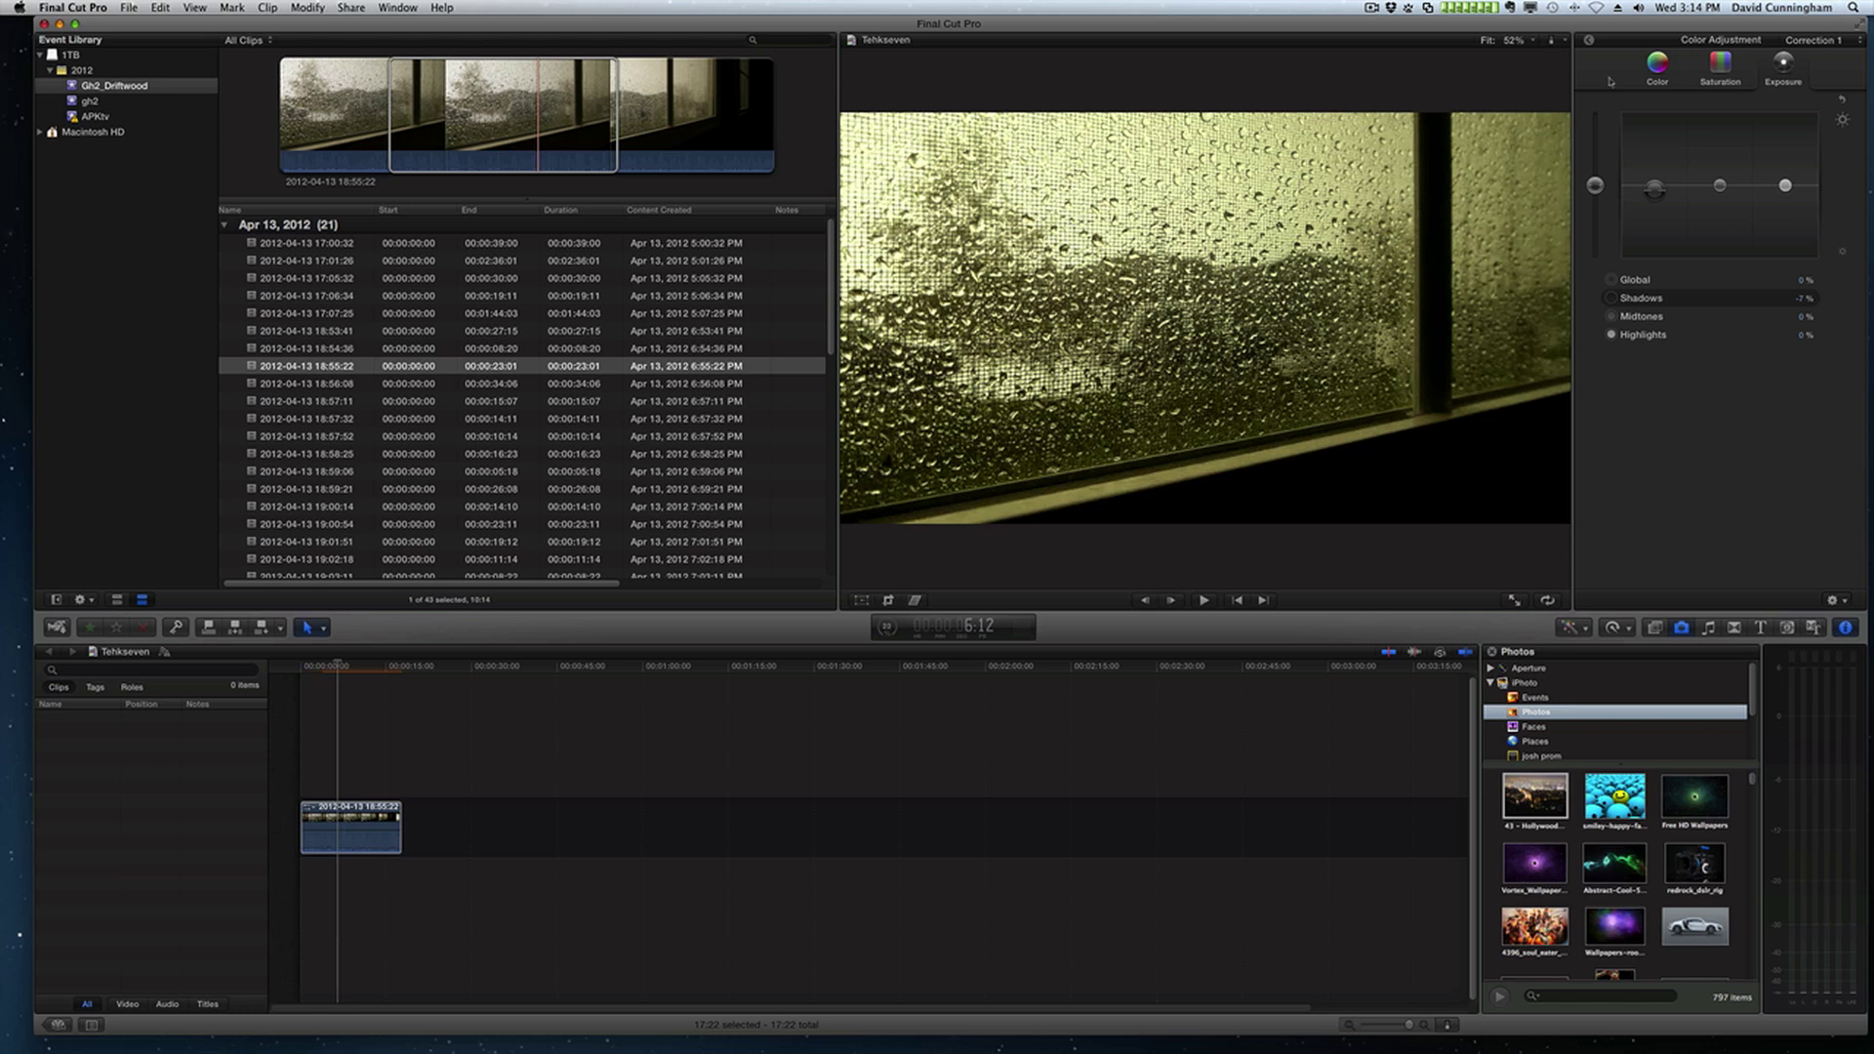
{"action": "left_click", "coordinate": [1722, 76]}
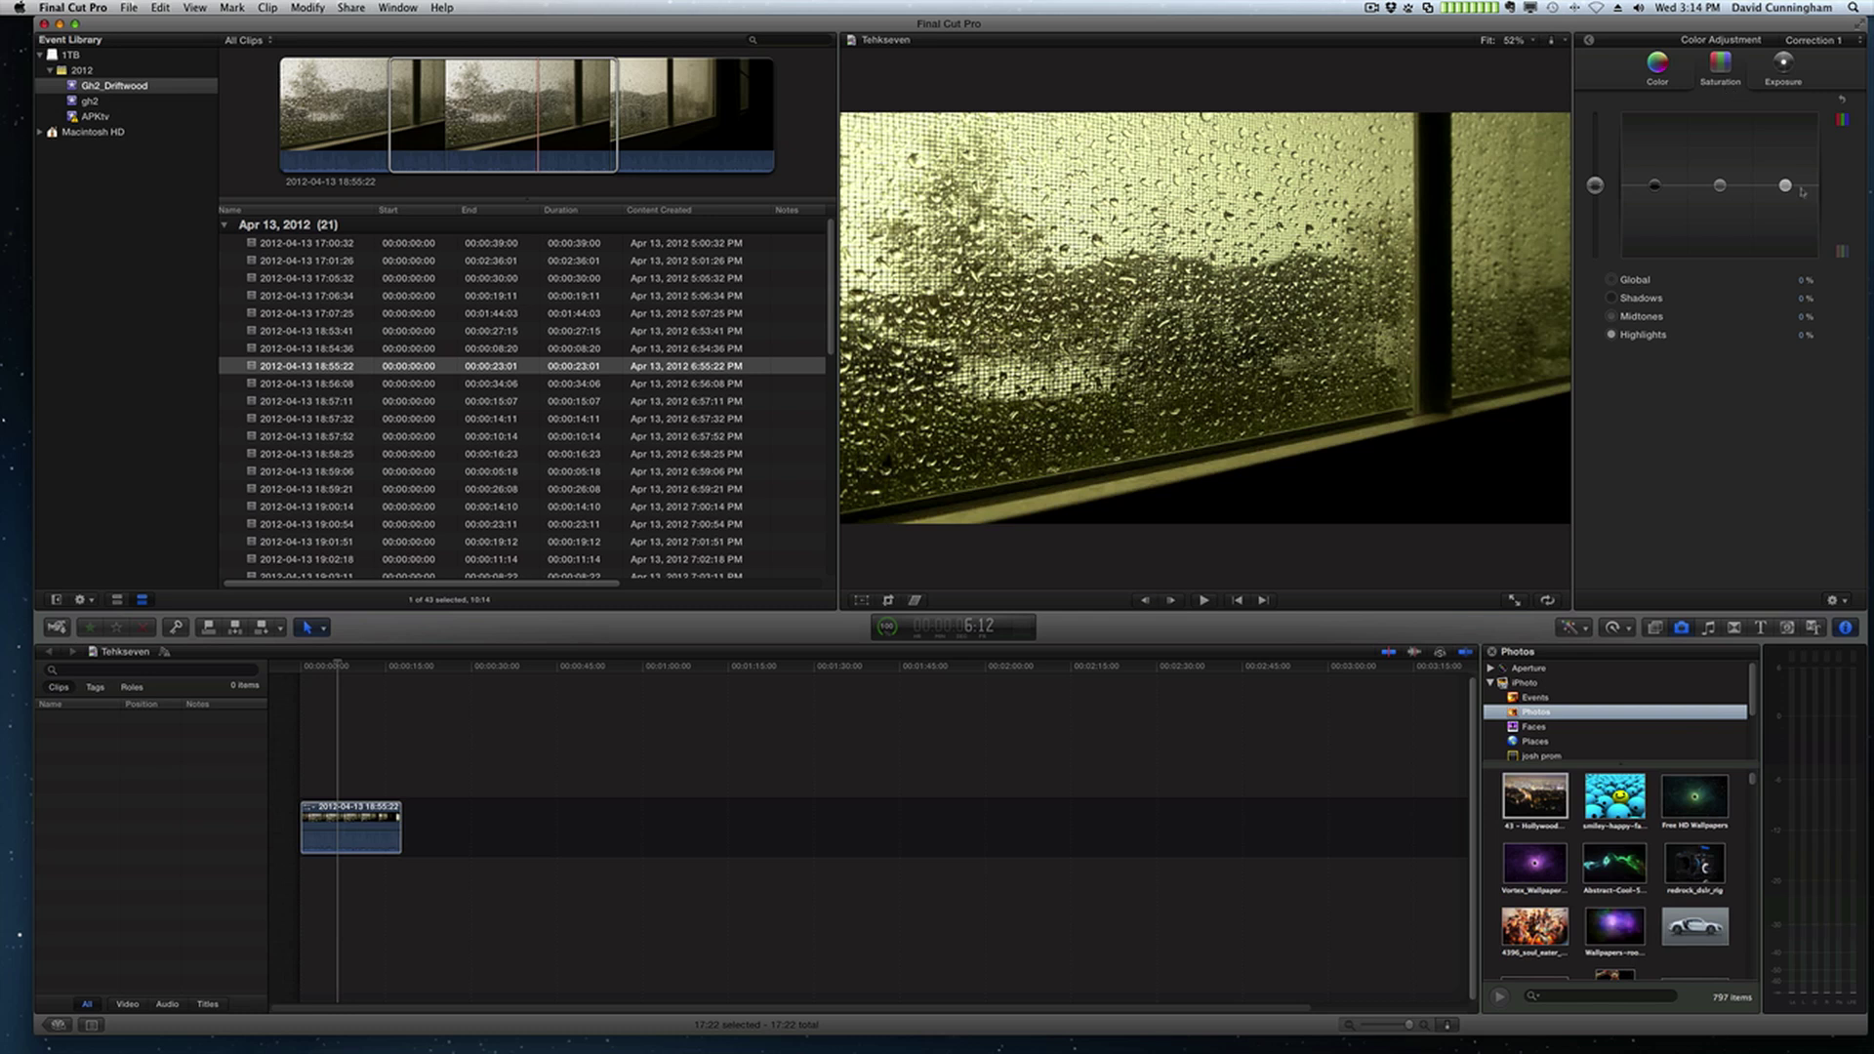
{"action": "mouse_move", "coordinate": [1788, 190]}
{"action": "left_mouse_down"}
{"action": "mouse_move", "coordinate": [1788, 133]}
{"action": "mouse_move", "coordinate": [1785, 252]}
{"action": "mouse_move", "coordinate": [1787, 180]}
{"action": "left_mouse_up"}
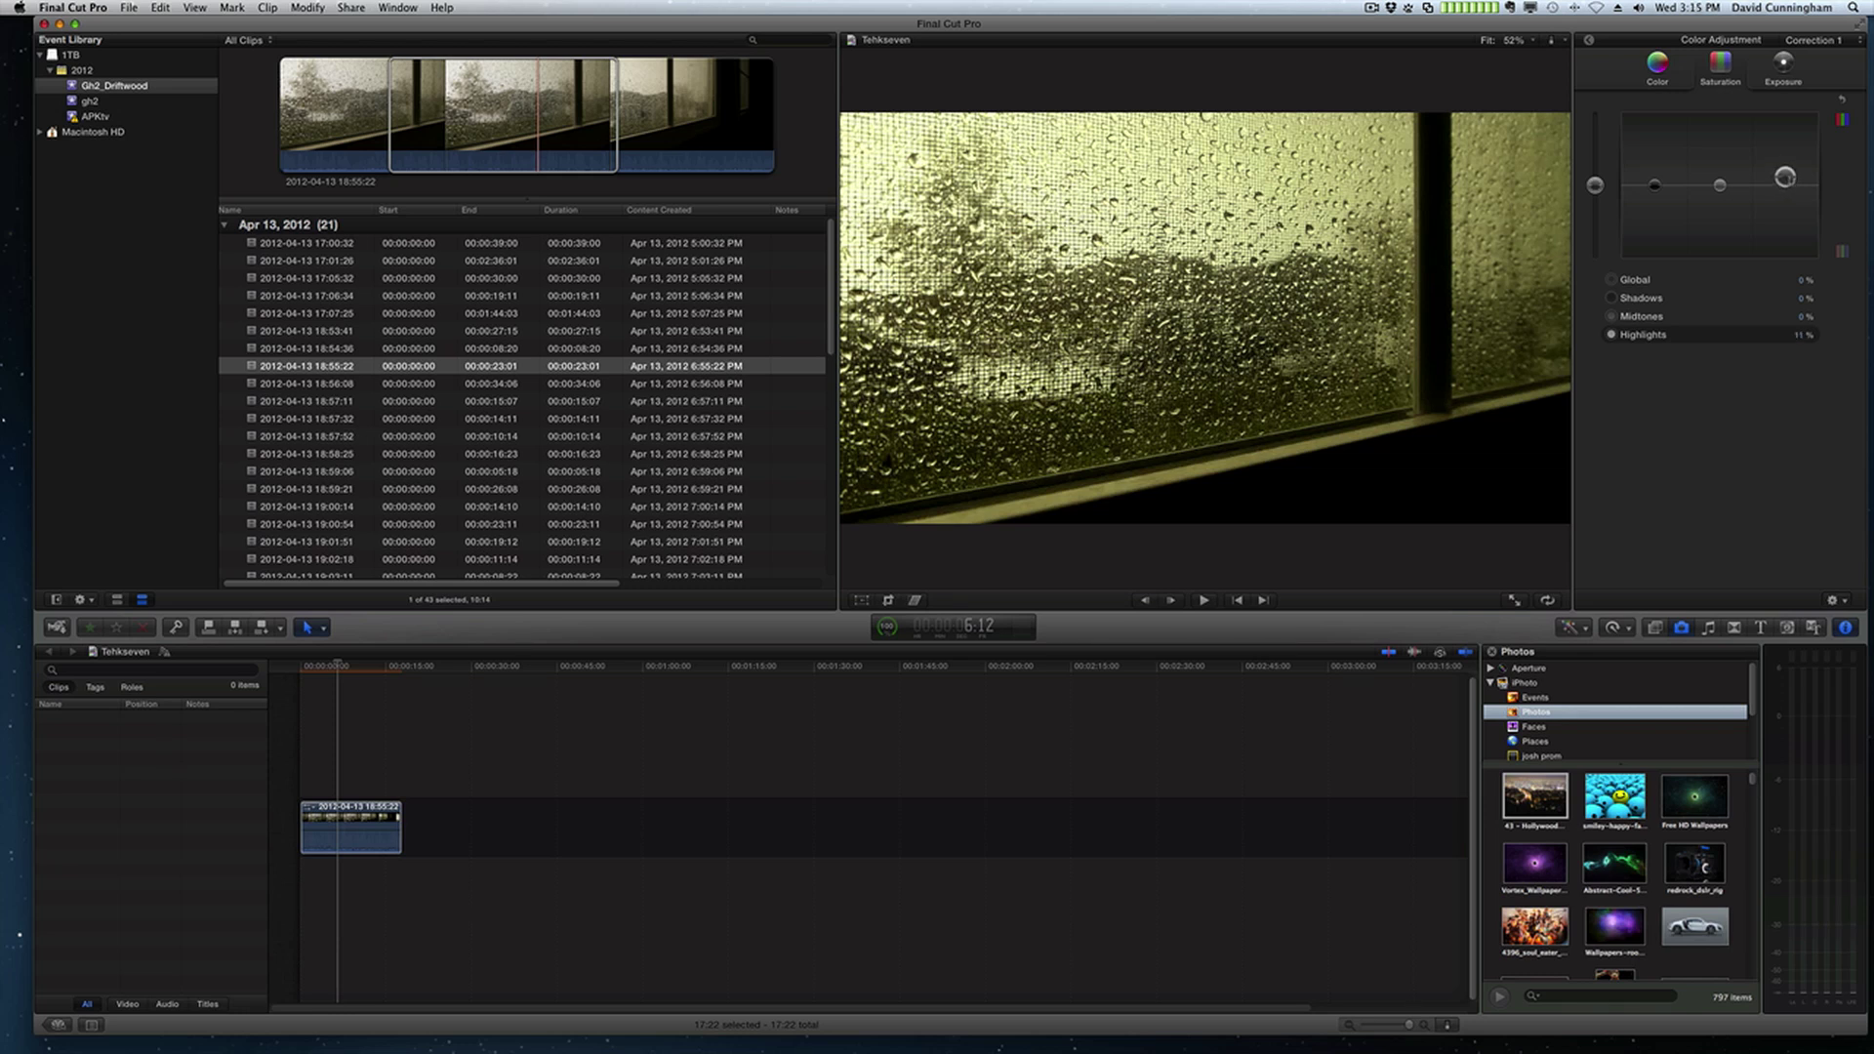
- Return to the clip's effects and switch Correction 1 off and on to compare the full grade with the original
{"action": "left_click", "coordinate": [1594, 42]}
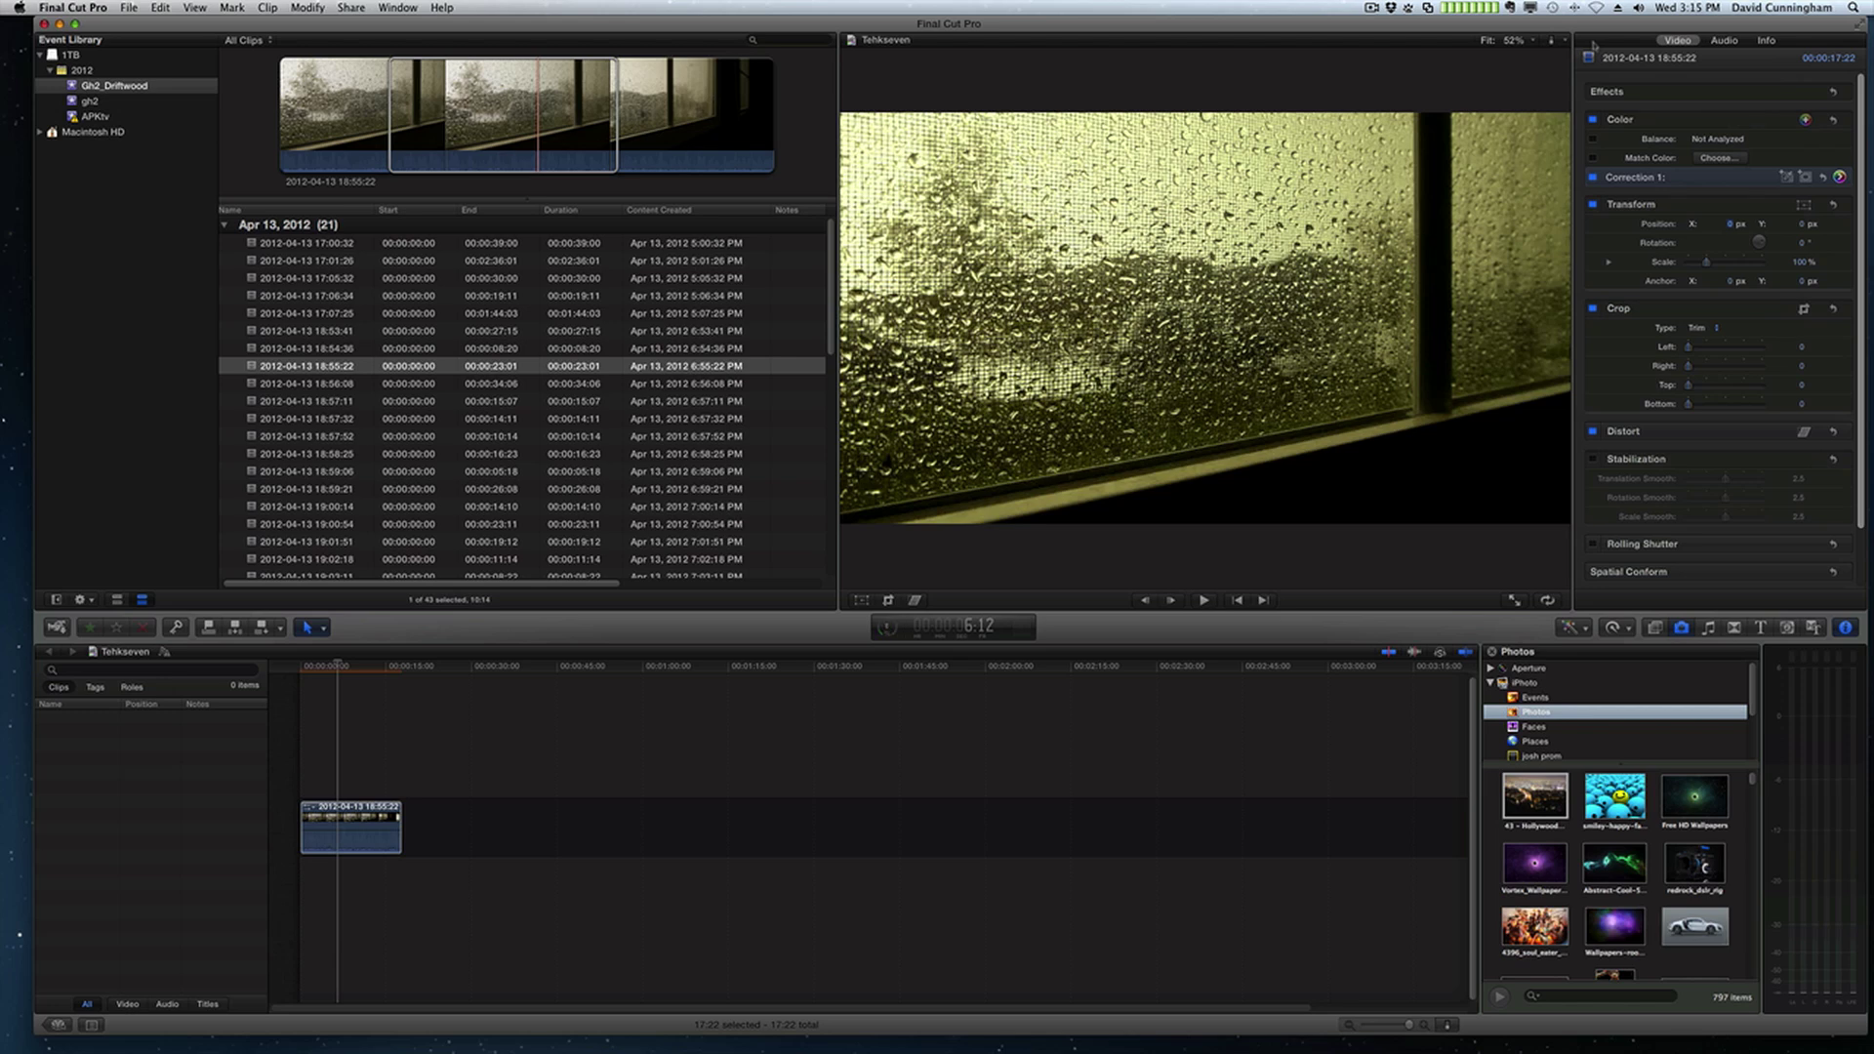
{"action": "left_click", "coordinate": [1593, 178]}
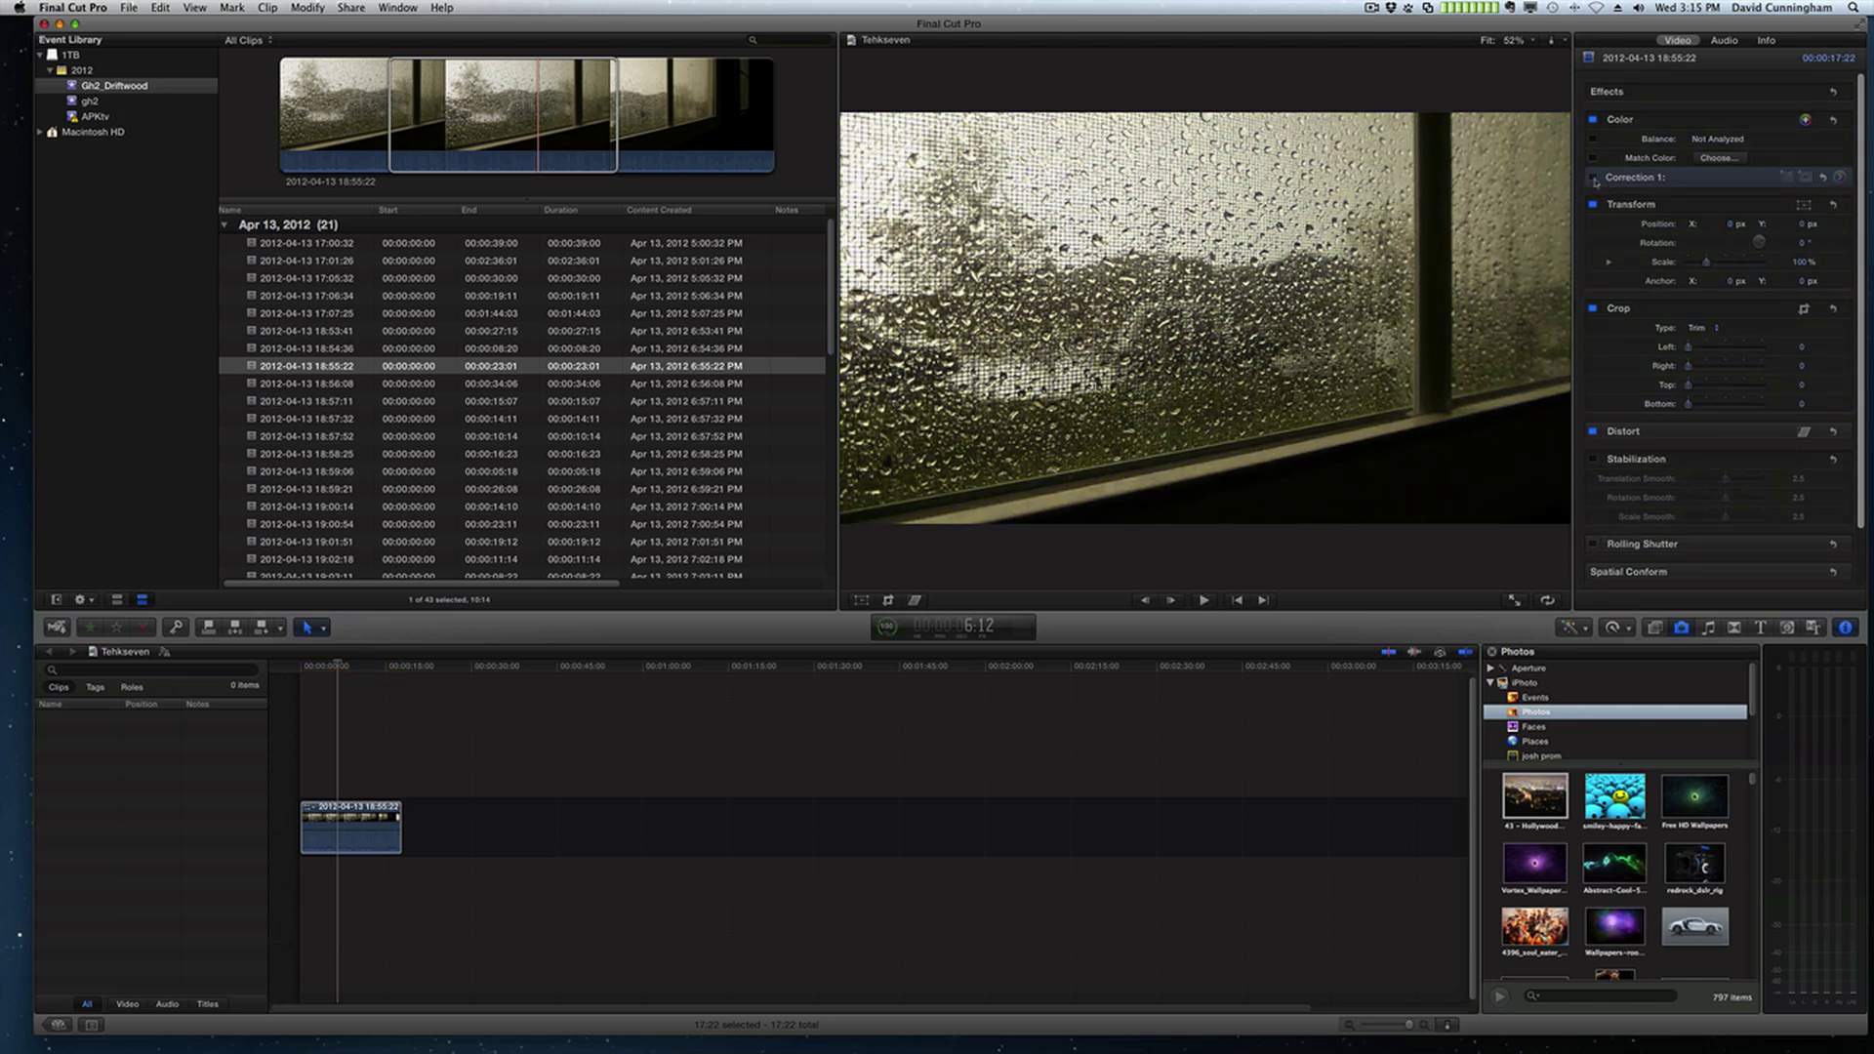
{"action": "left_click", "coordinate": [1593, 178]}
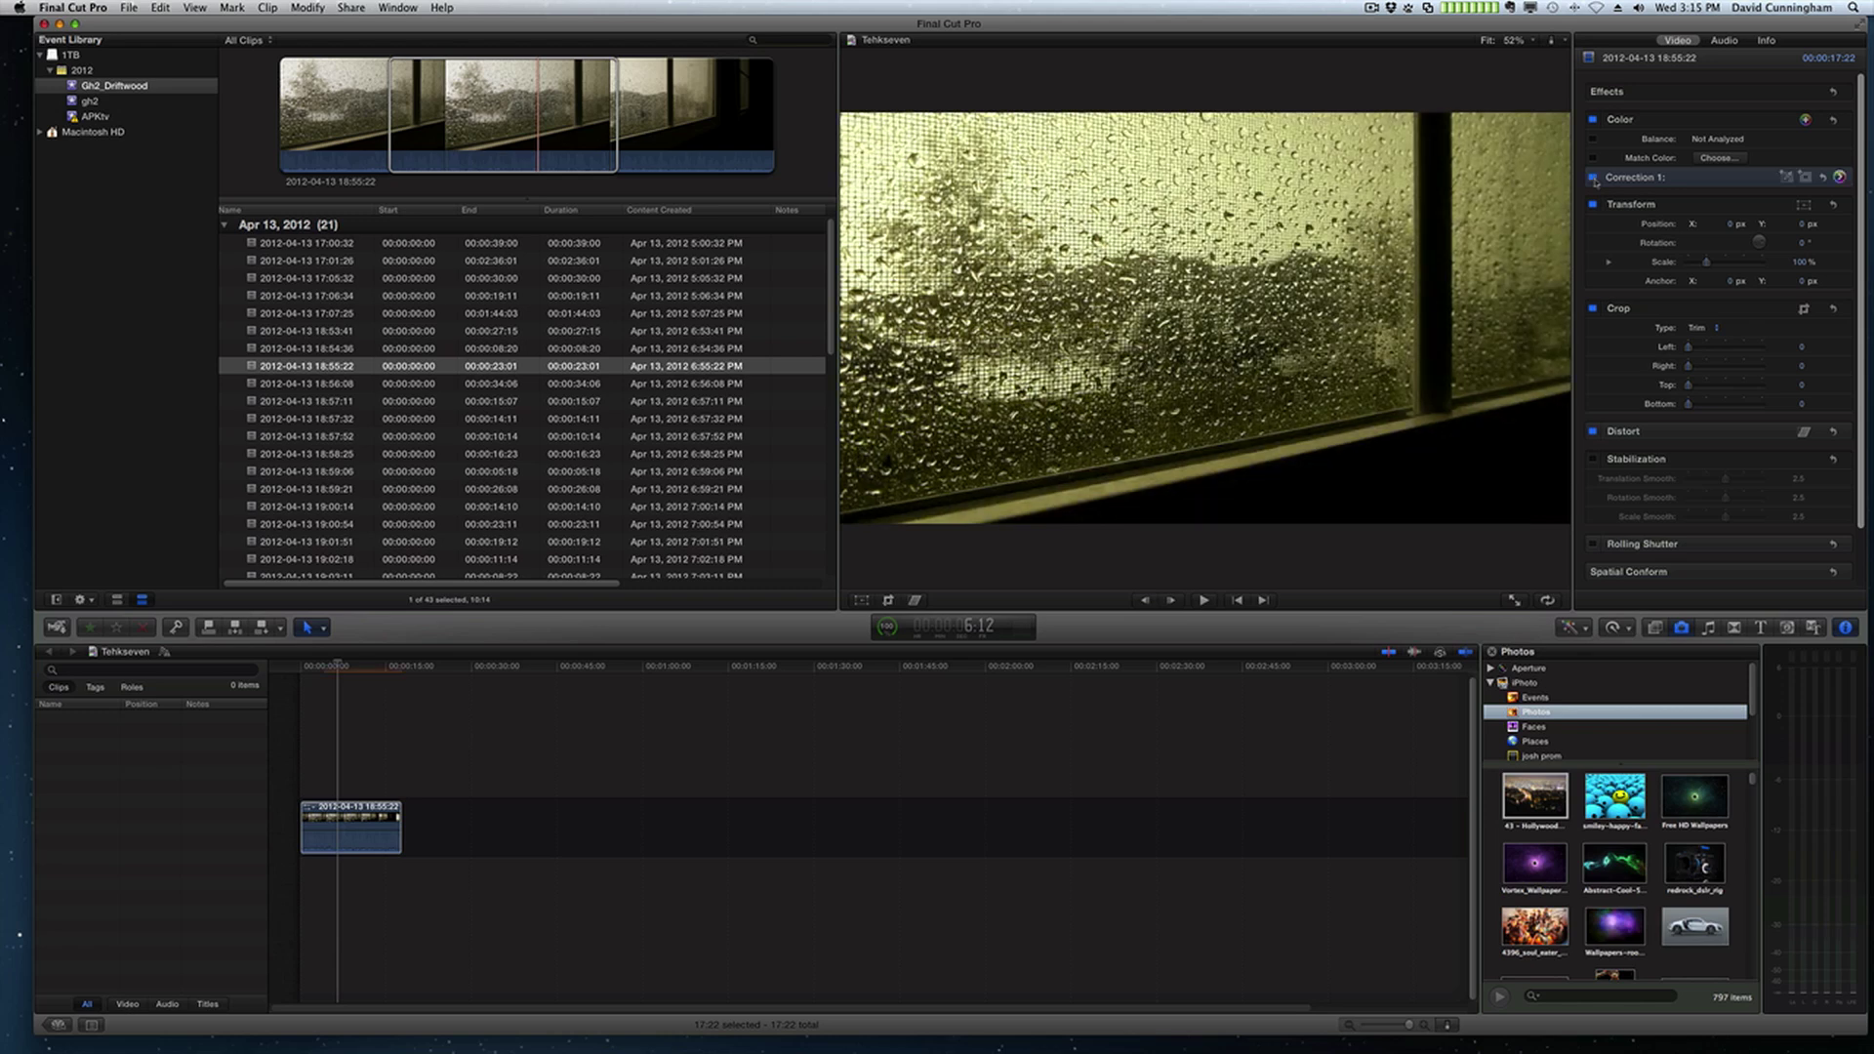
{"action": "left_click", "coordinate": [1594, 178]}
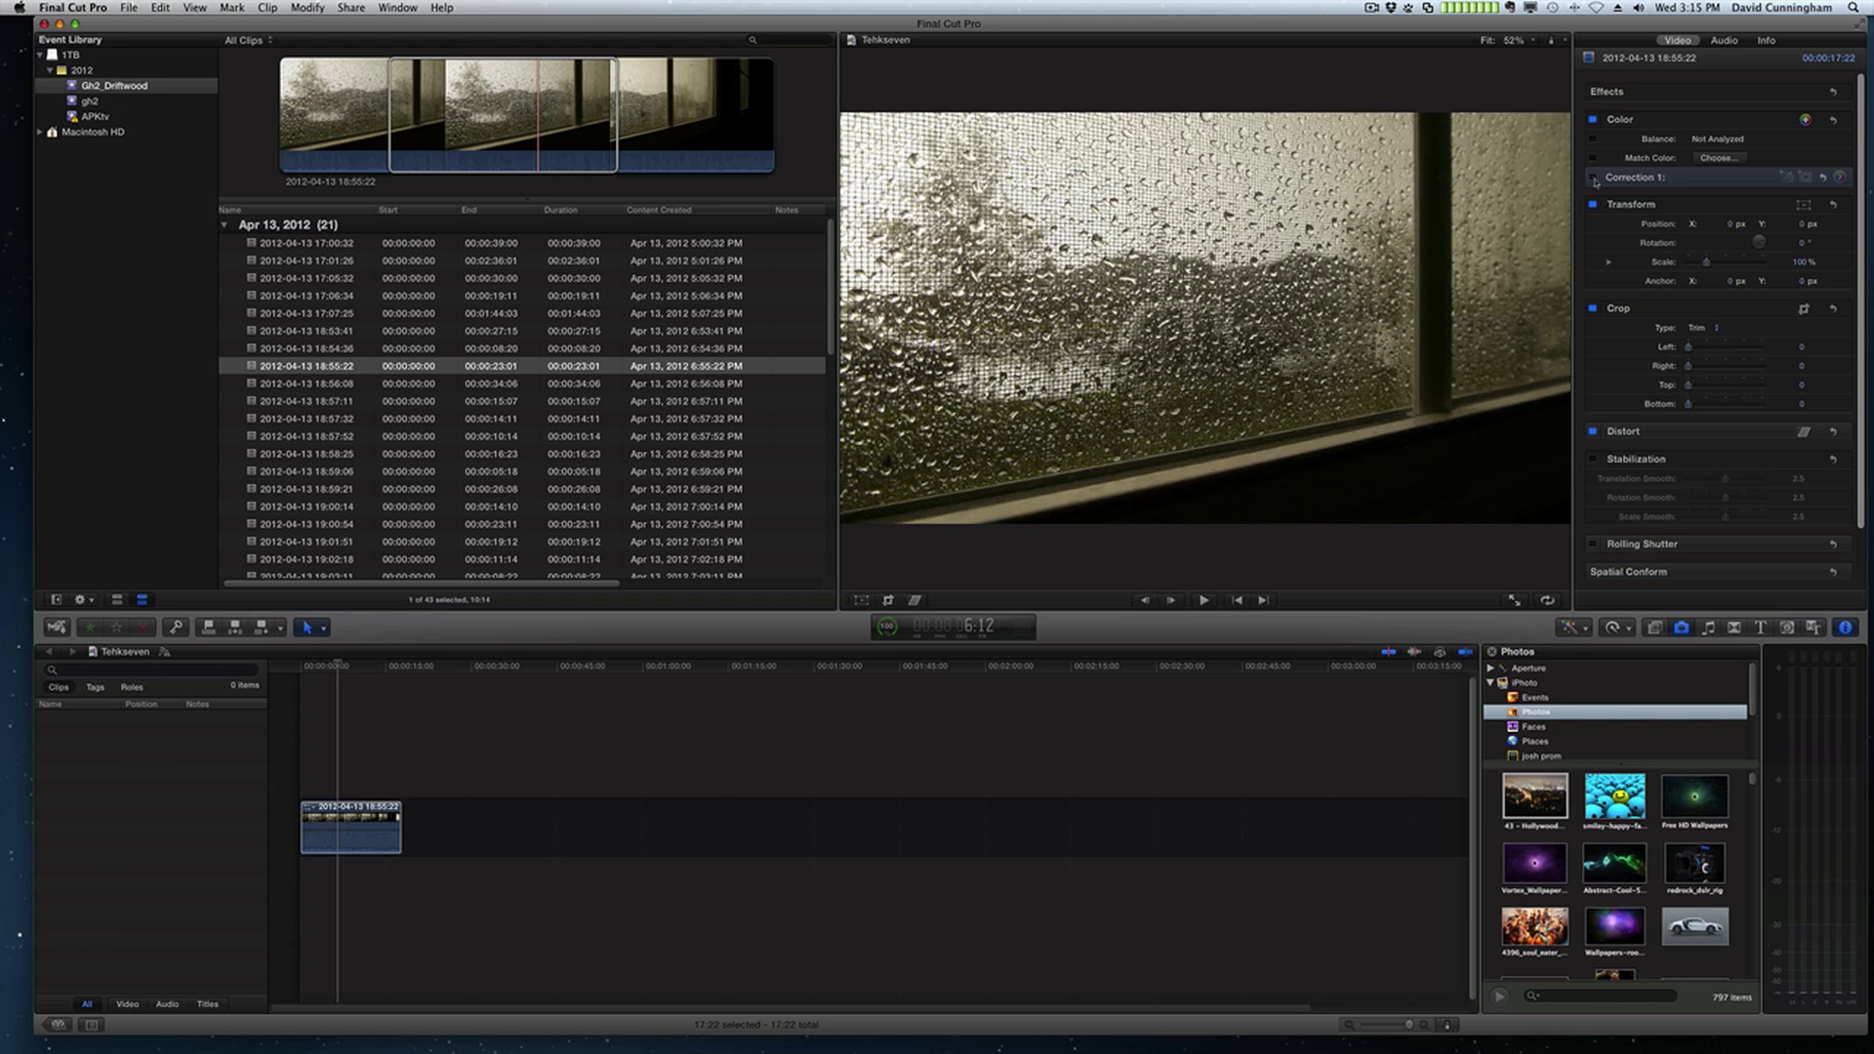
{"action": "left_click", "coordinate": [1594, 177]}
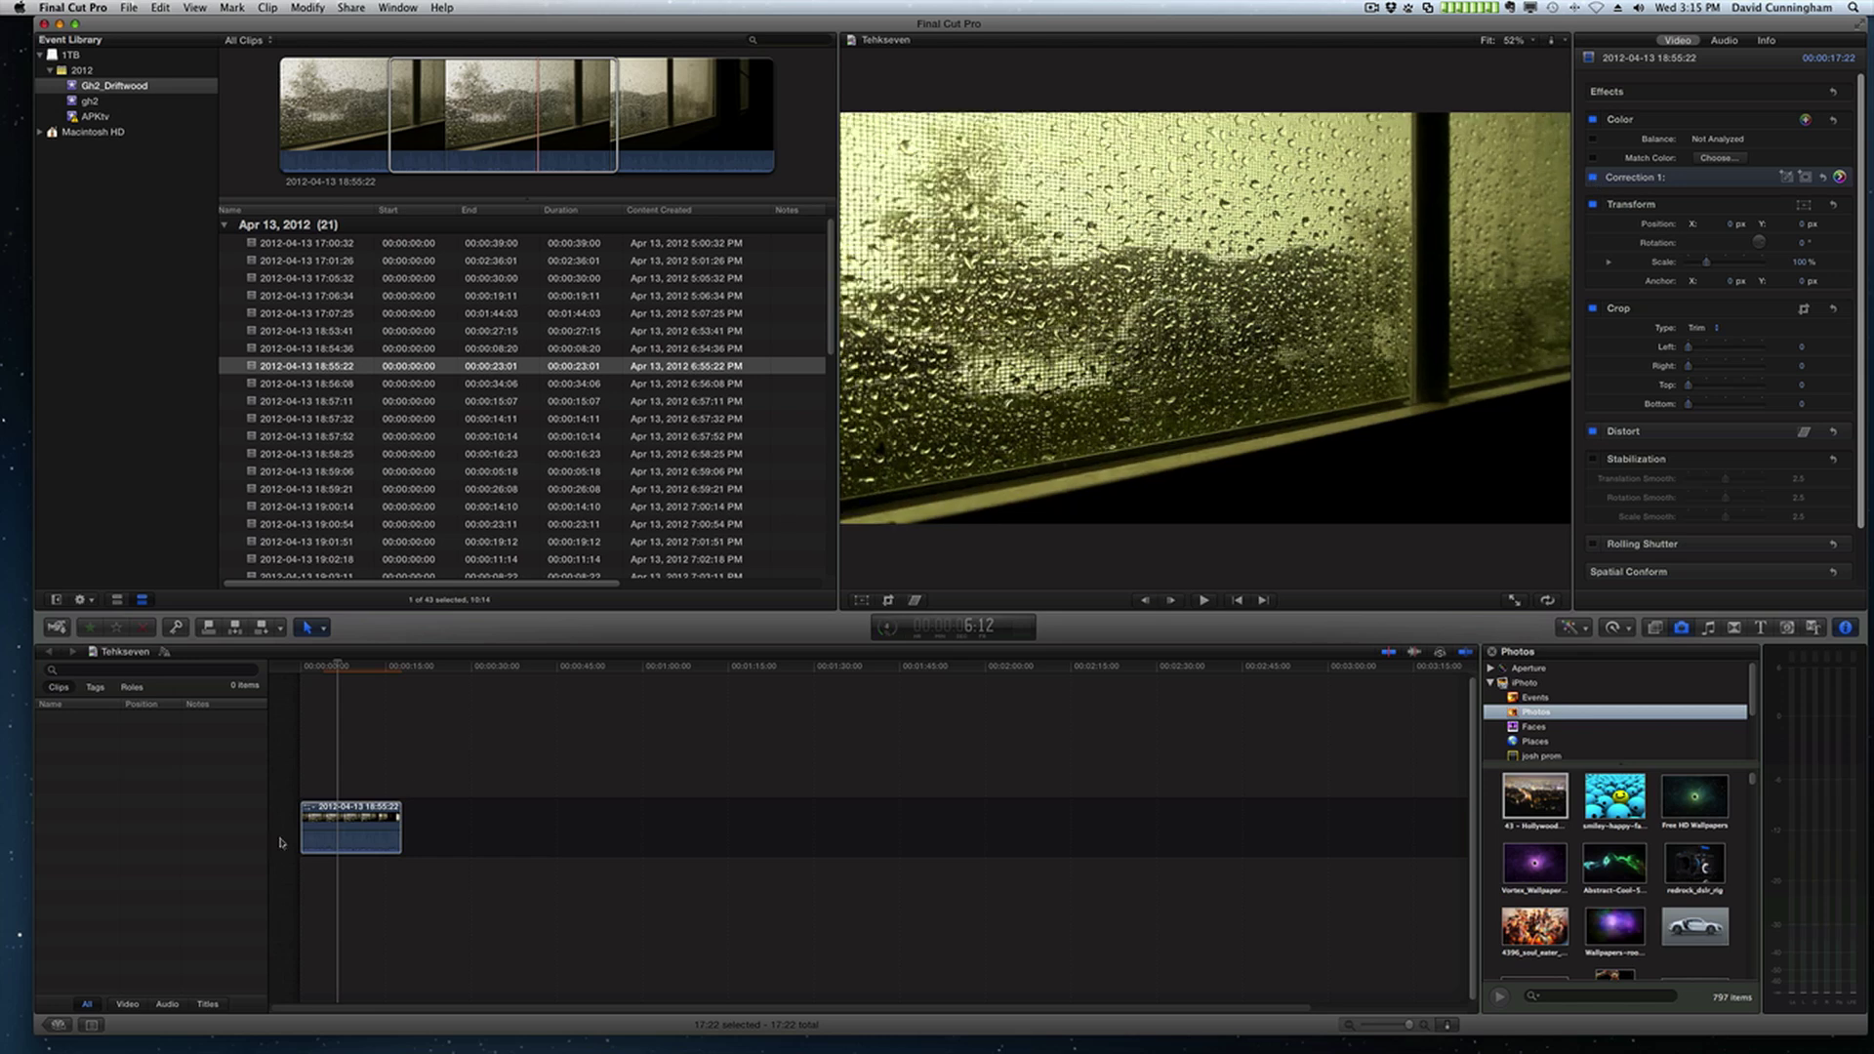
- Crop the timeline clip by 8 at the top and bottom for a letterbox look, and deselect it
{"action": "left_click", "coordinate": [332, 806]}
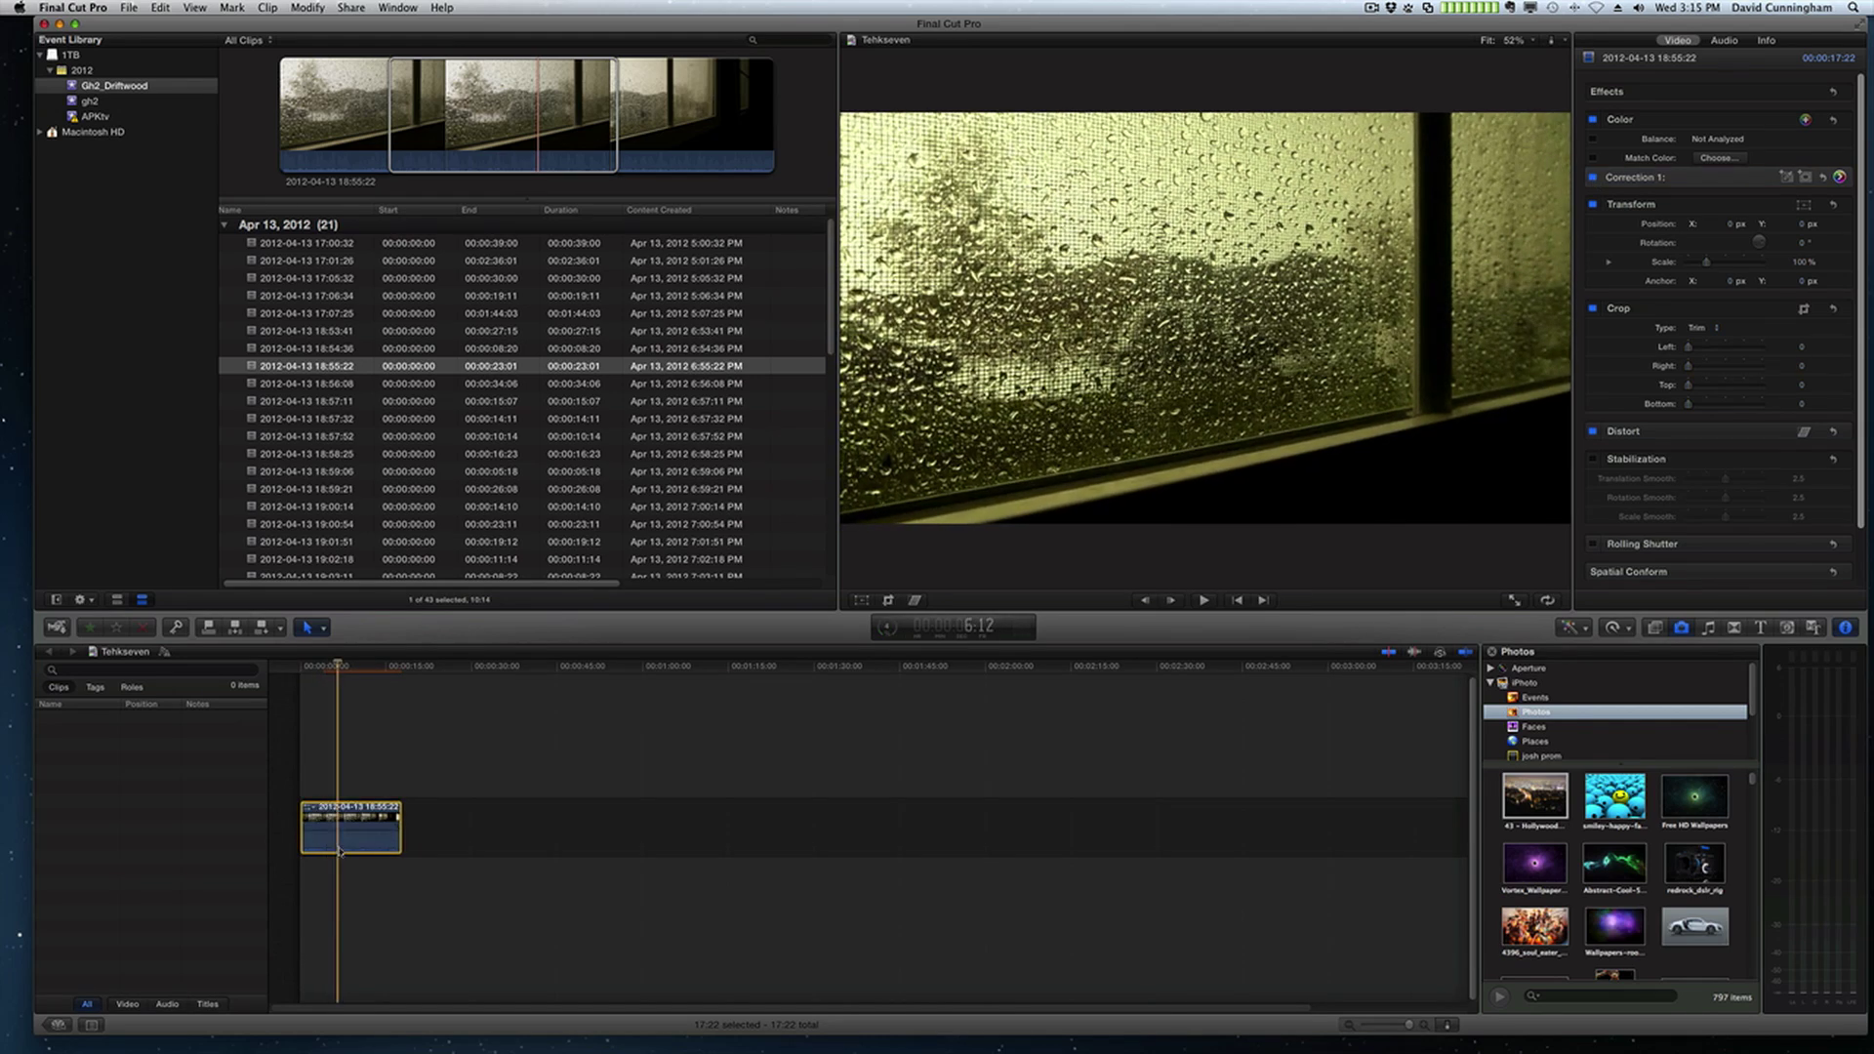
{"action": "left_click", "coordinate": [351, 823]}
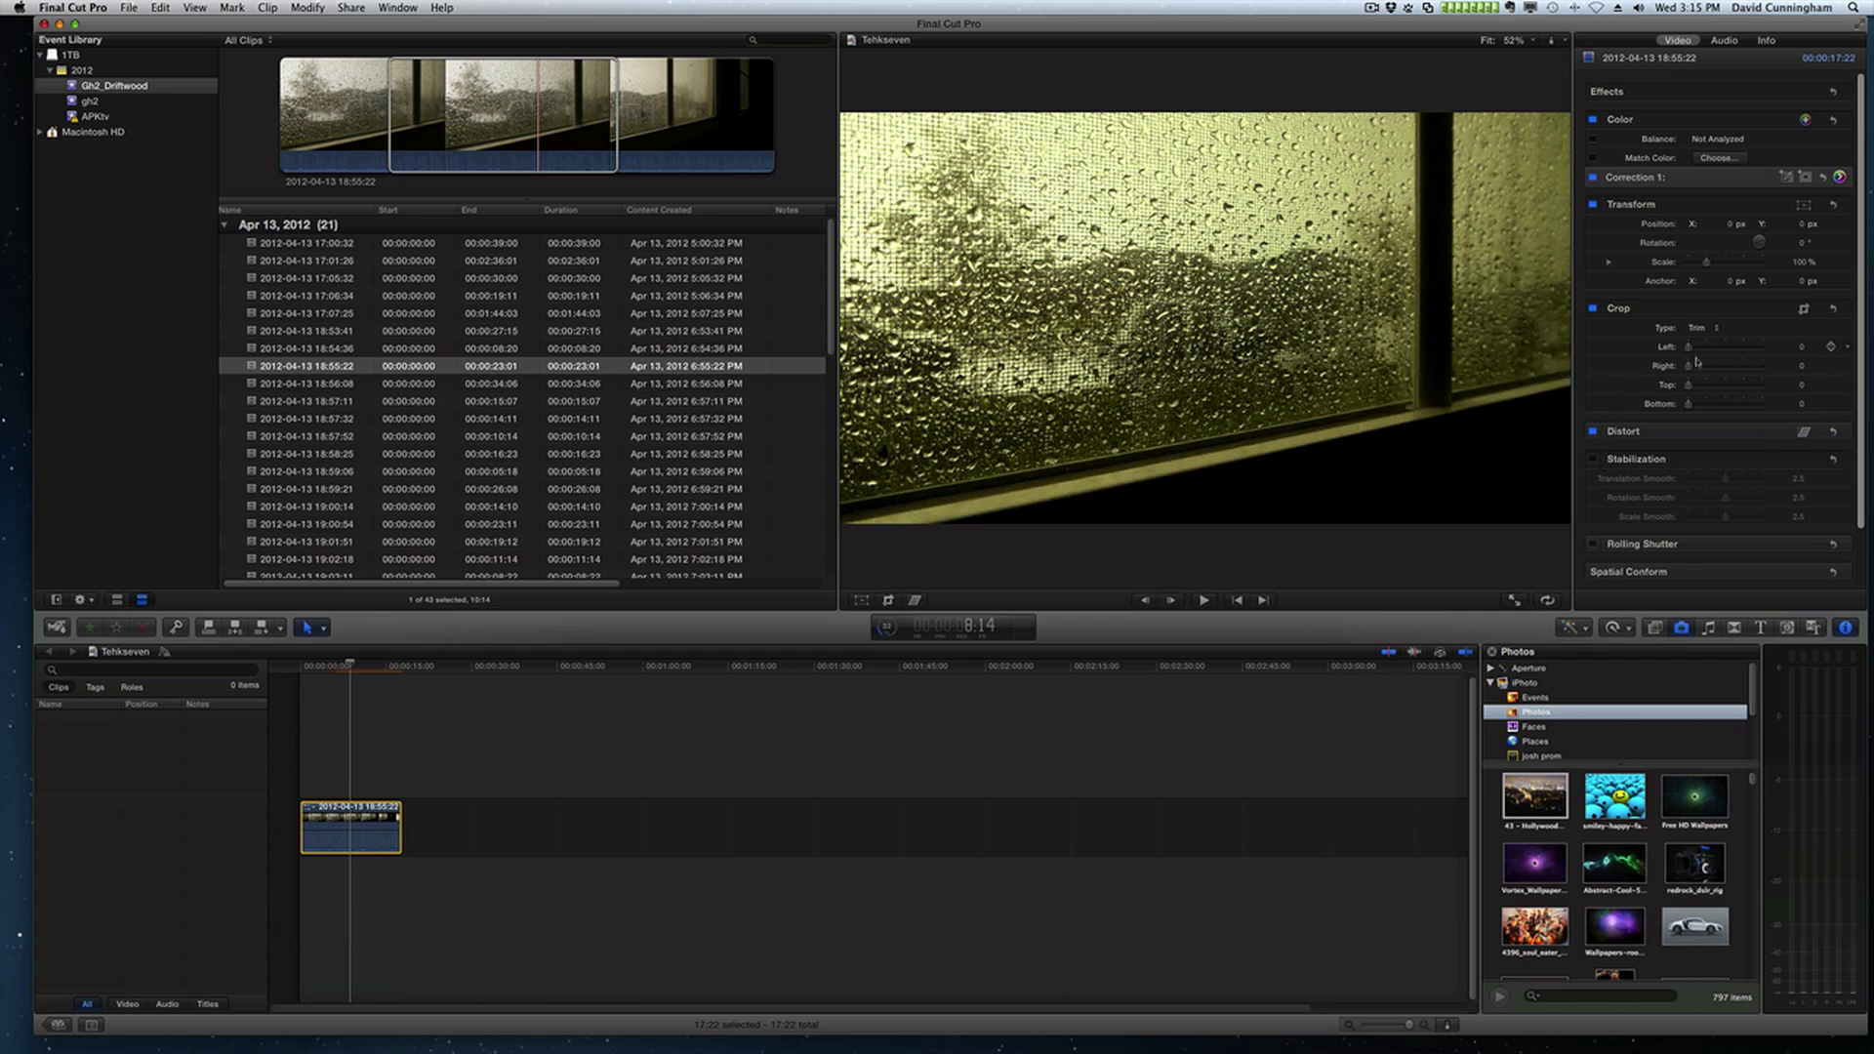
{"action": "left_click", "coordinate": [1802, 386]}
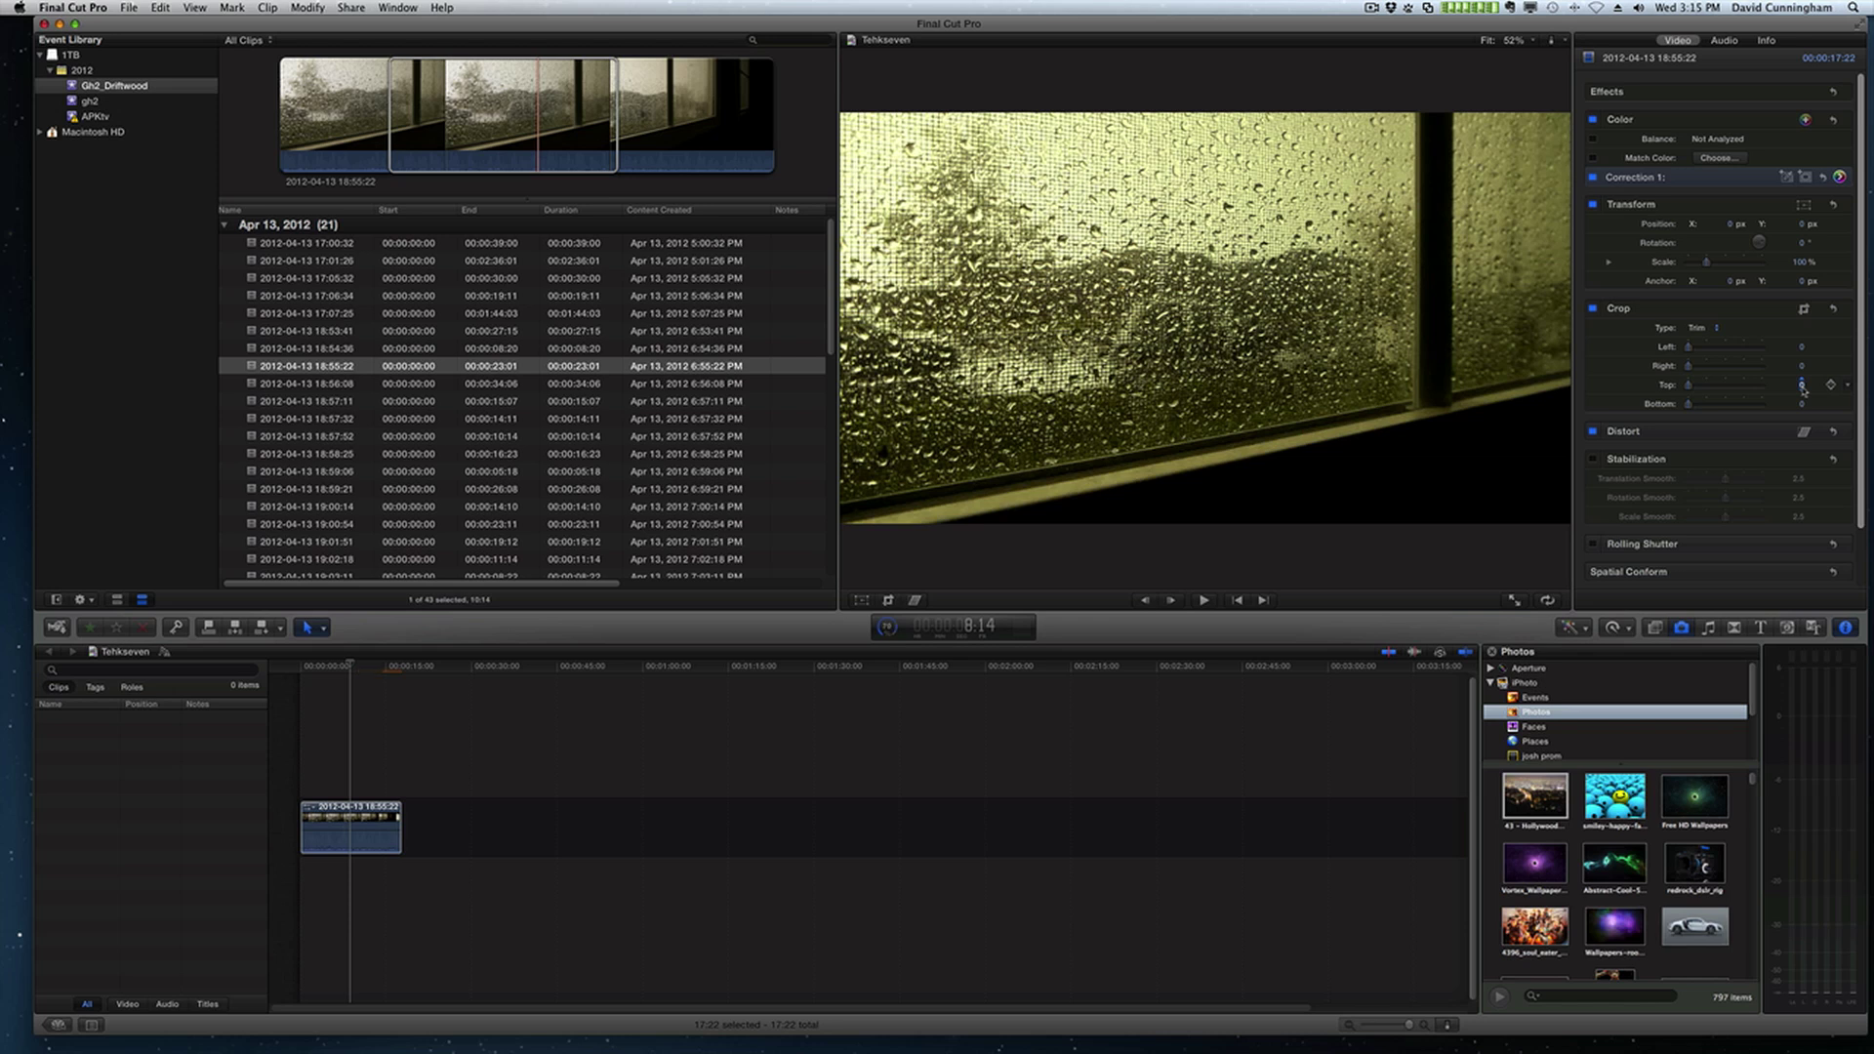
{"action": "left_click", "coordinate": [1802, 386]}
{"action": "key", "text": "Return"}
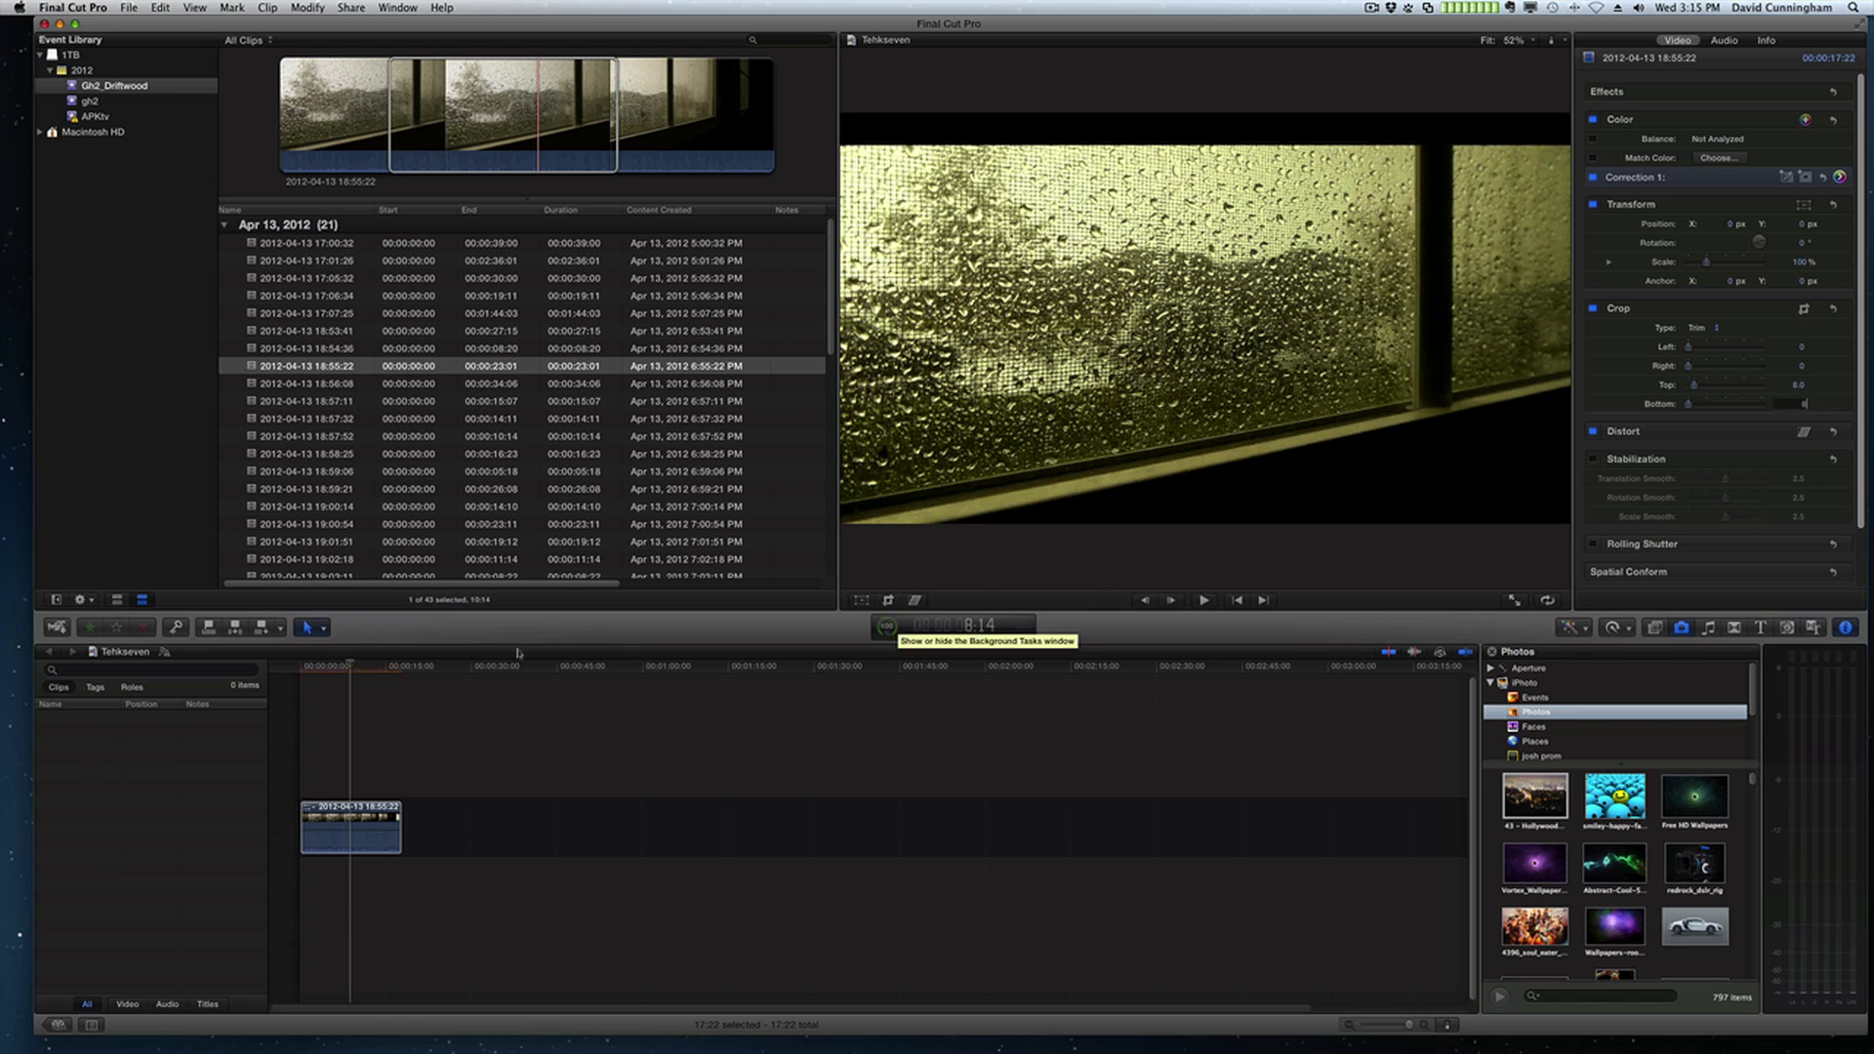
{"action": "left_click", "coordinate": [335, 737]}
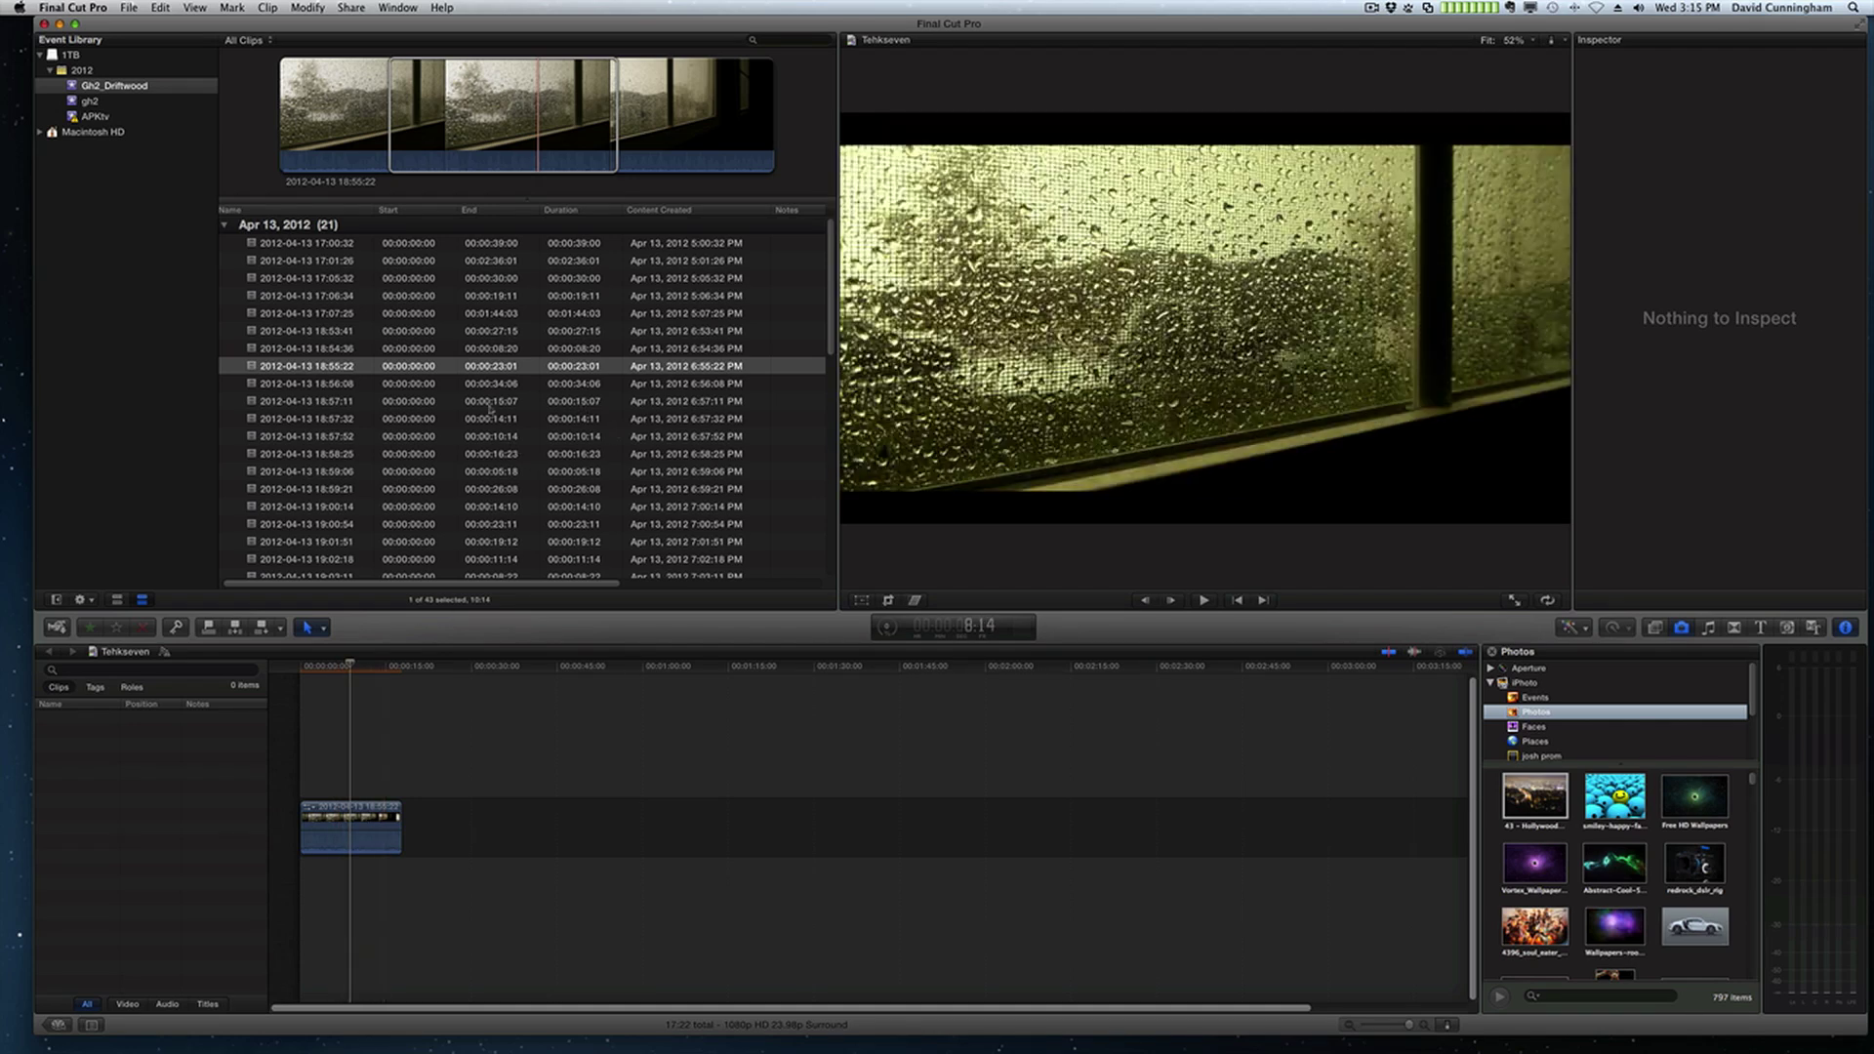
{"action": "key", "text": "Down"}
{"action": "key", "text": "Down"}
{"action": "key", "text": "Down"}
{"action": "key", "text": "Down"}
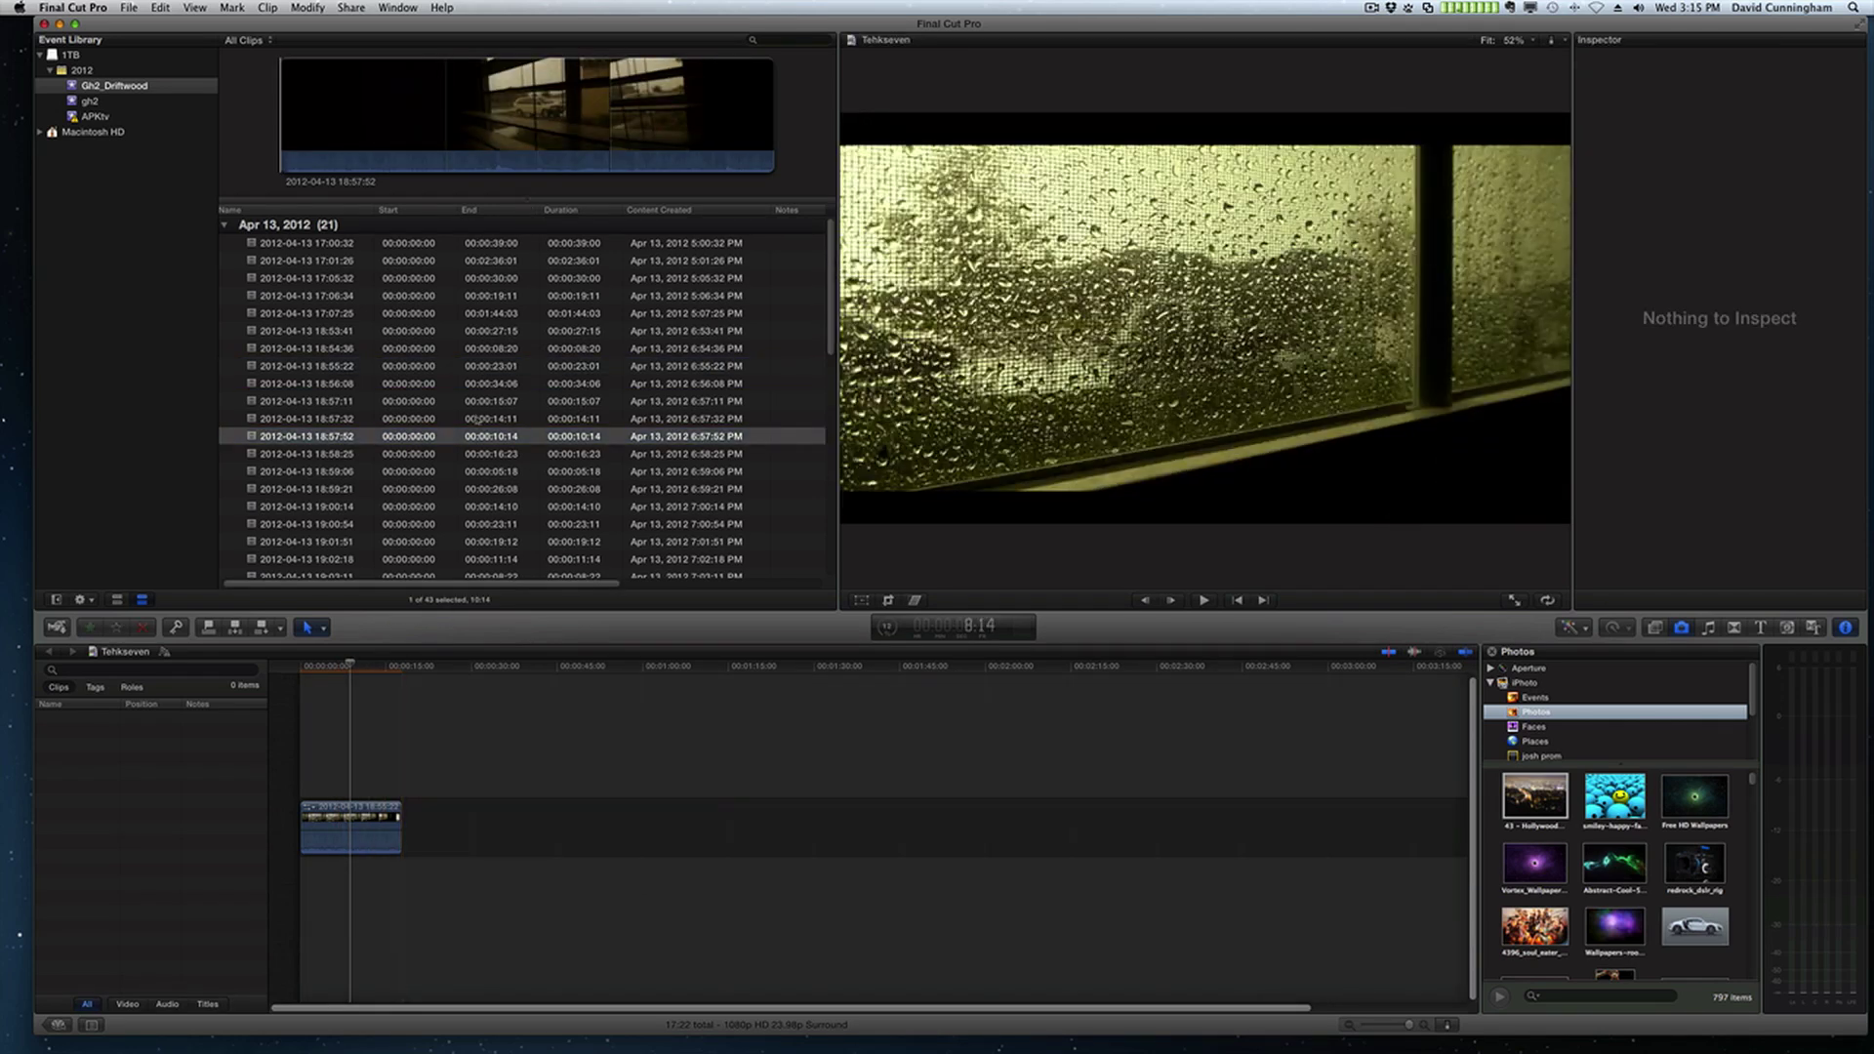
{"action": "key", "text": "Up"}
{"action": "key", "text": "Up"}
{"action": "key", "text": "Up"}
- Place a copy of the graded clip after a gap, near the 30-second mark of the timeline, and select it
{"action": "left_click", "coordinate": [374, 829]}
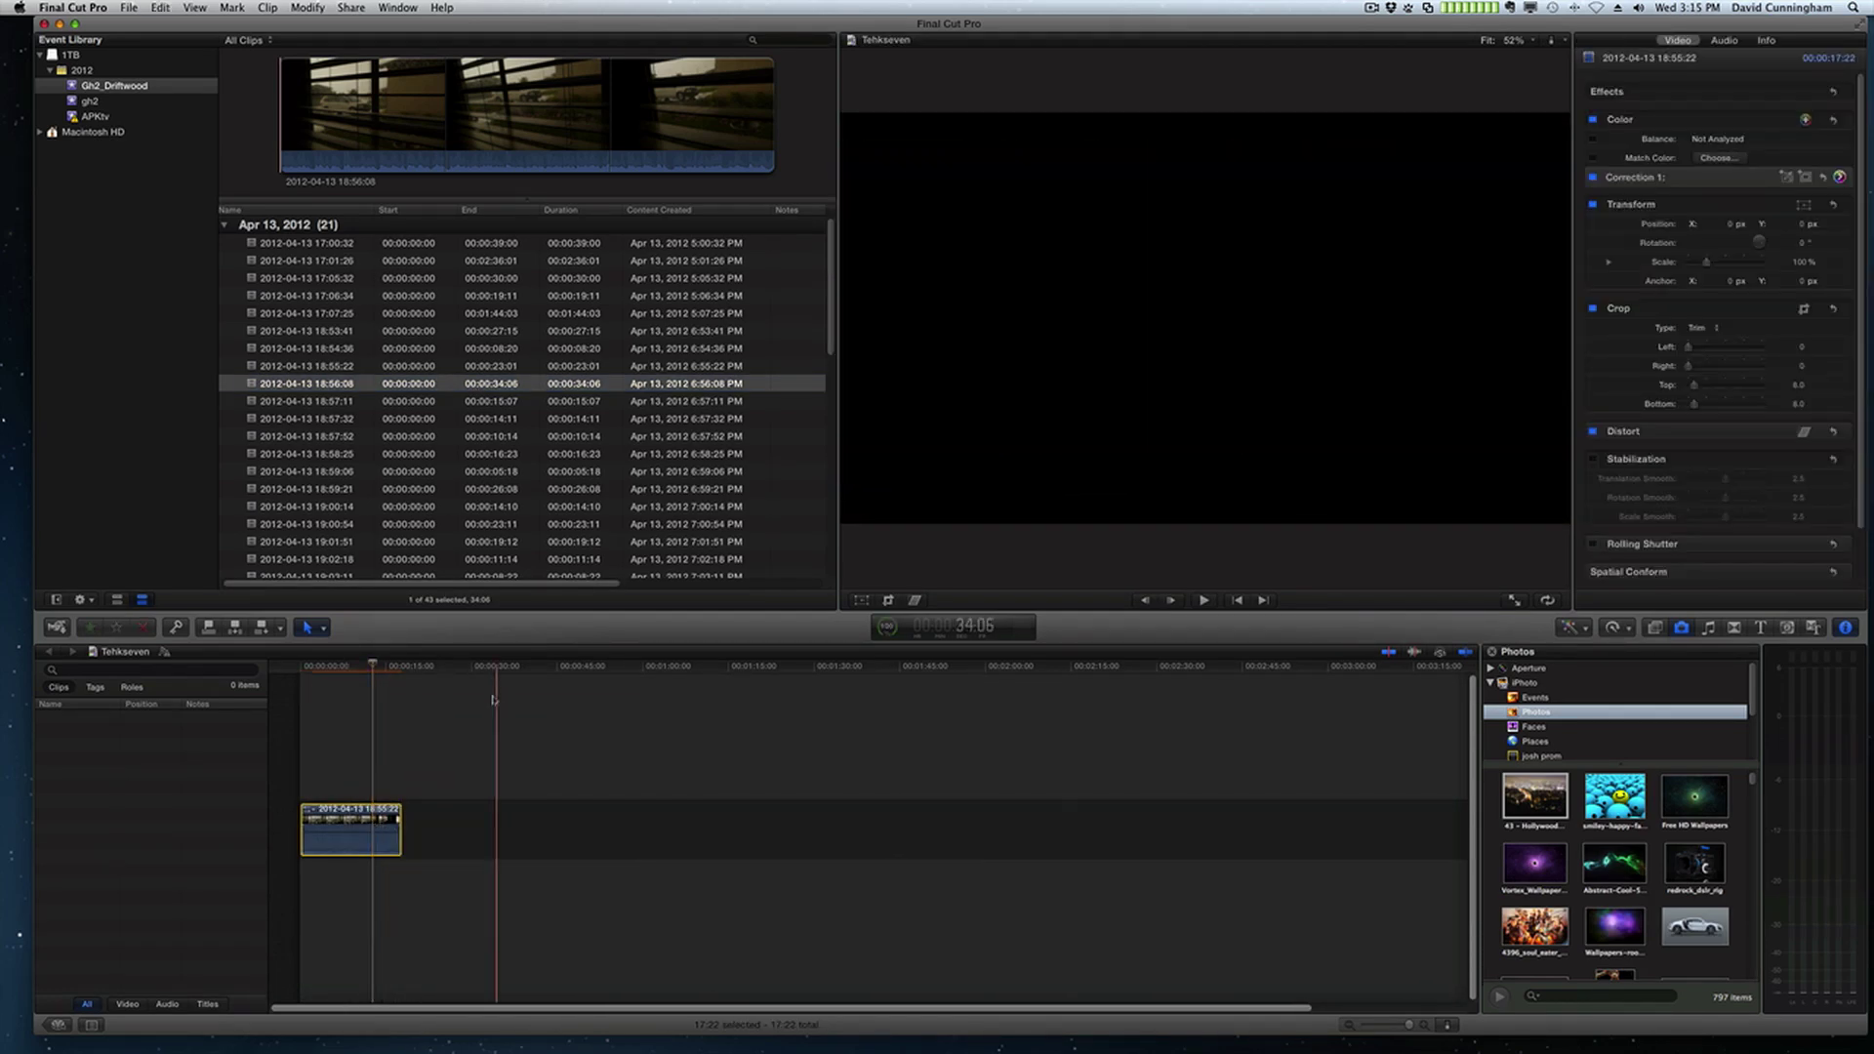
{"action": "key", "text": "d"}
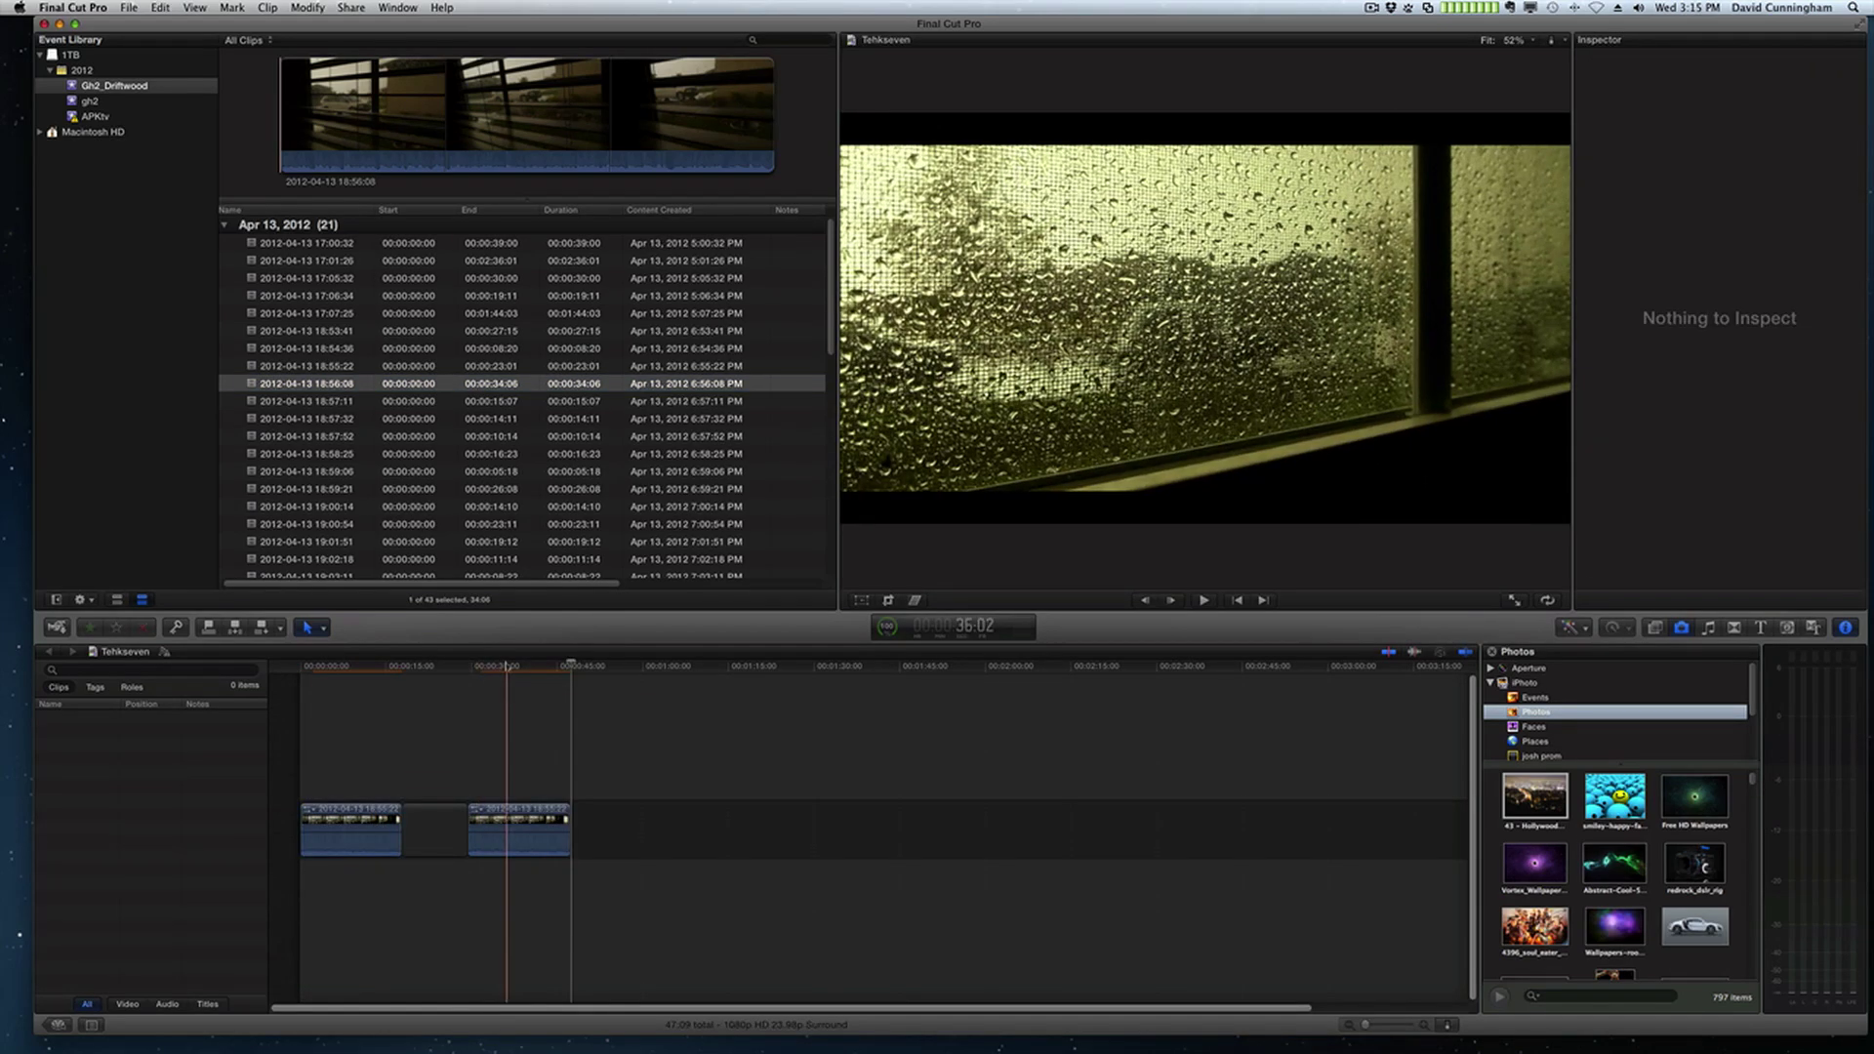
{"action": "left_click", "coordinate": [523, 829]}
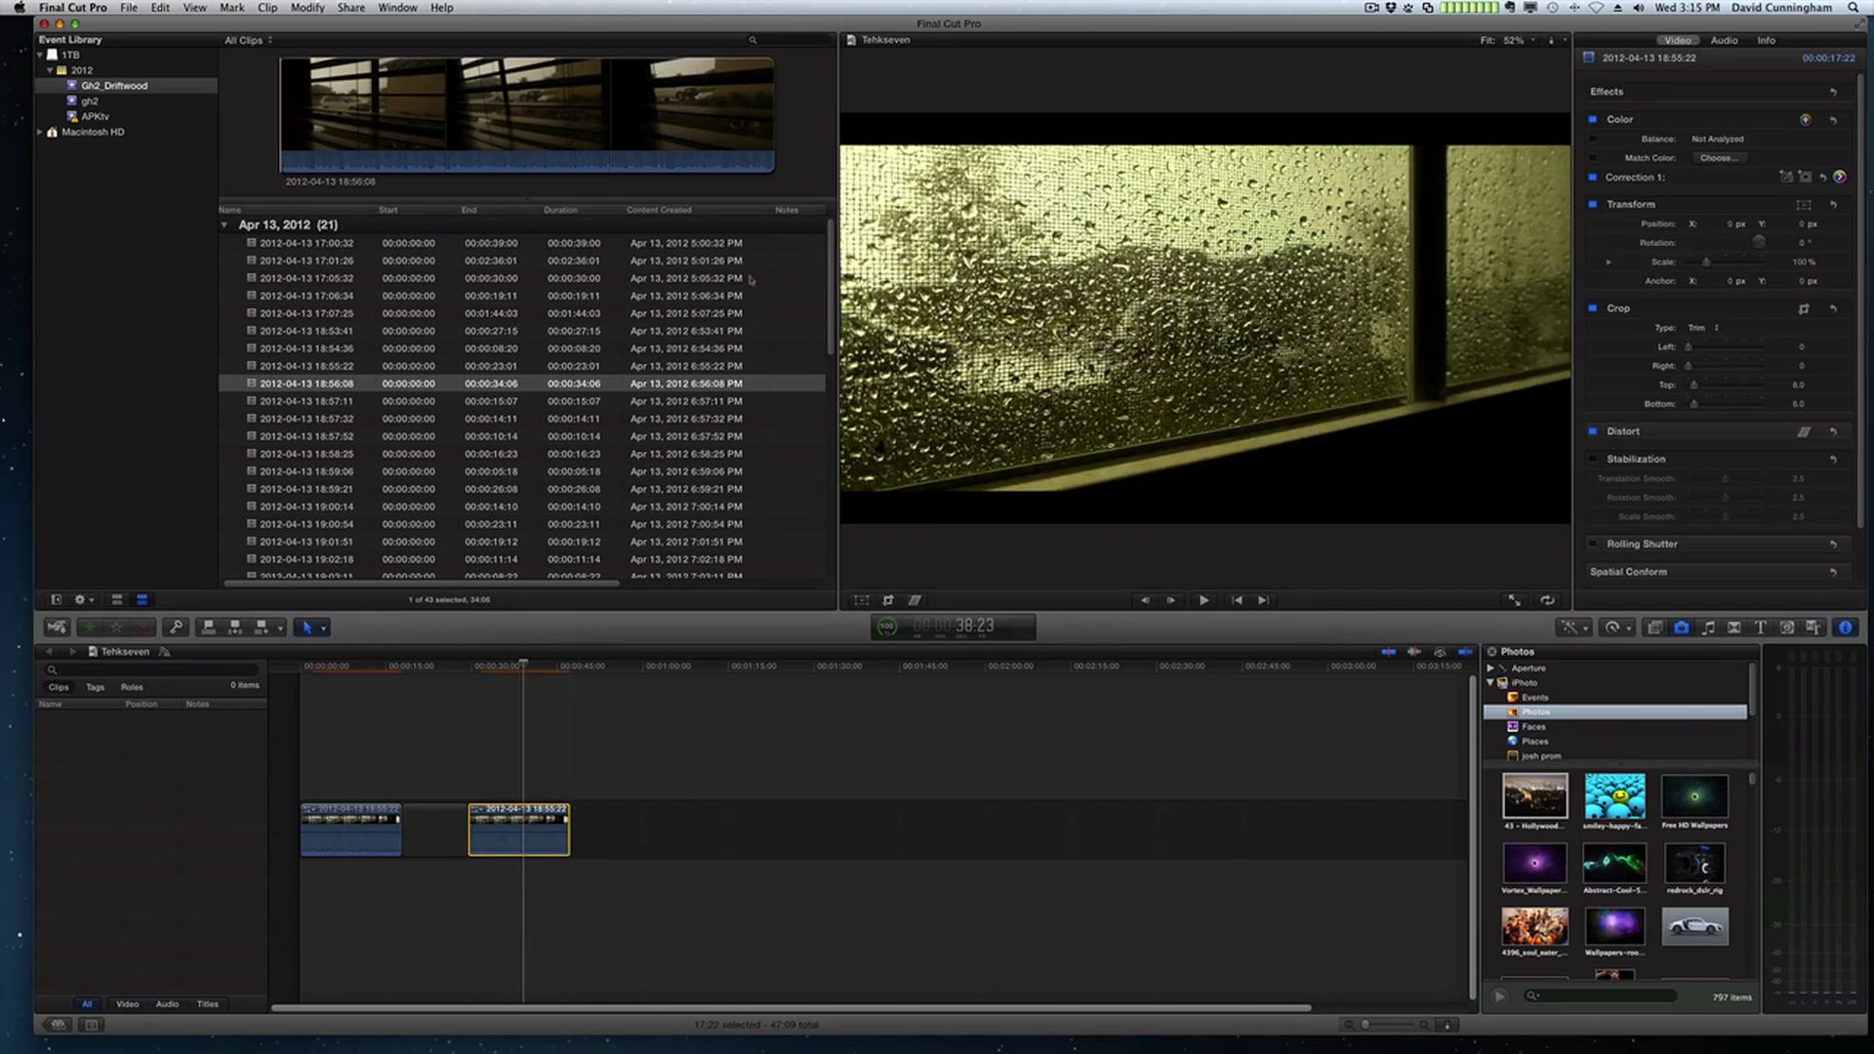
- Disable Correction 1 on the copied clip, add Correction 2, and open its color adjustments
{"action": "mouse_move", "coordinate": [1782, 116]}
{"action": "left_click", "coordinate": [1593, 178]}
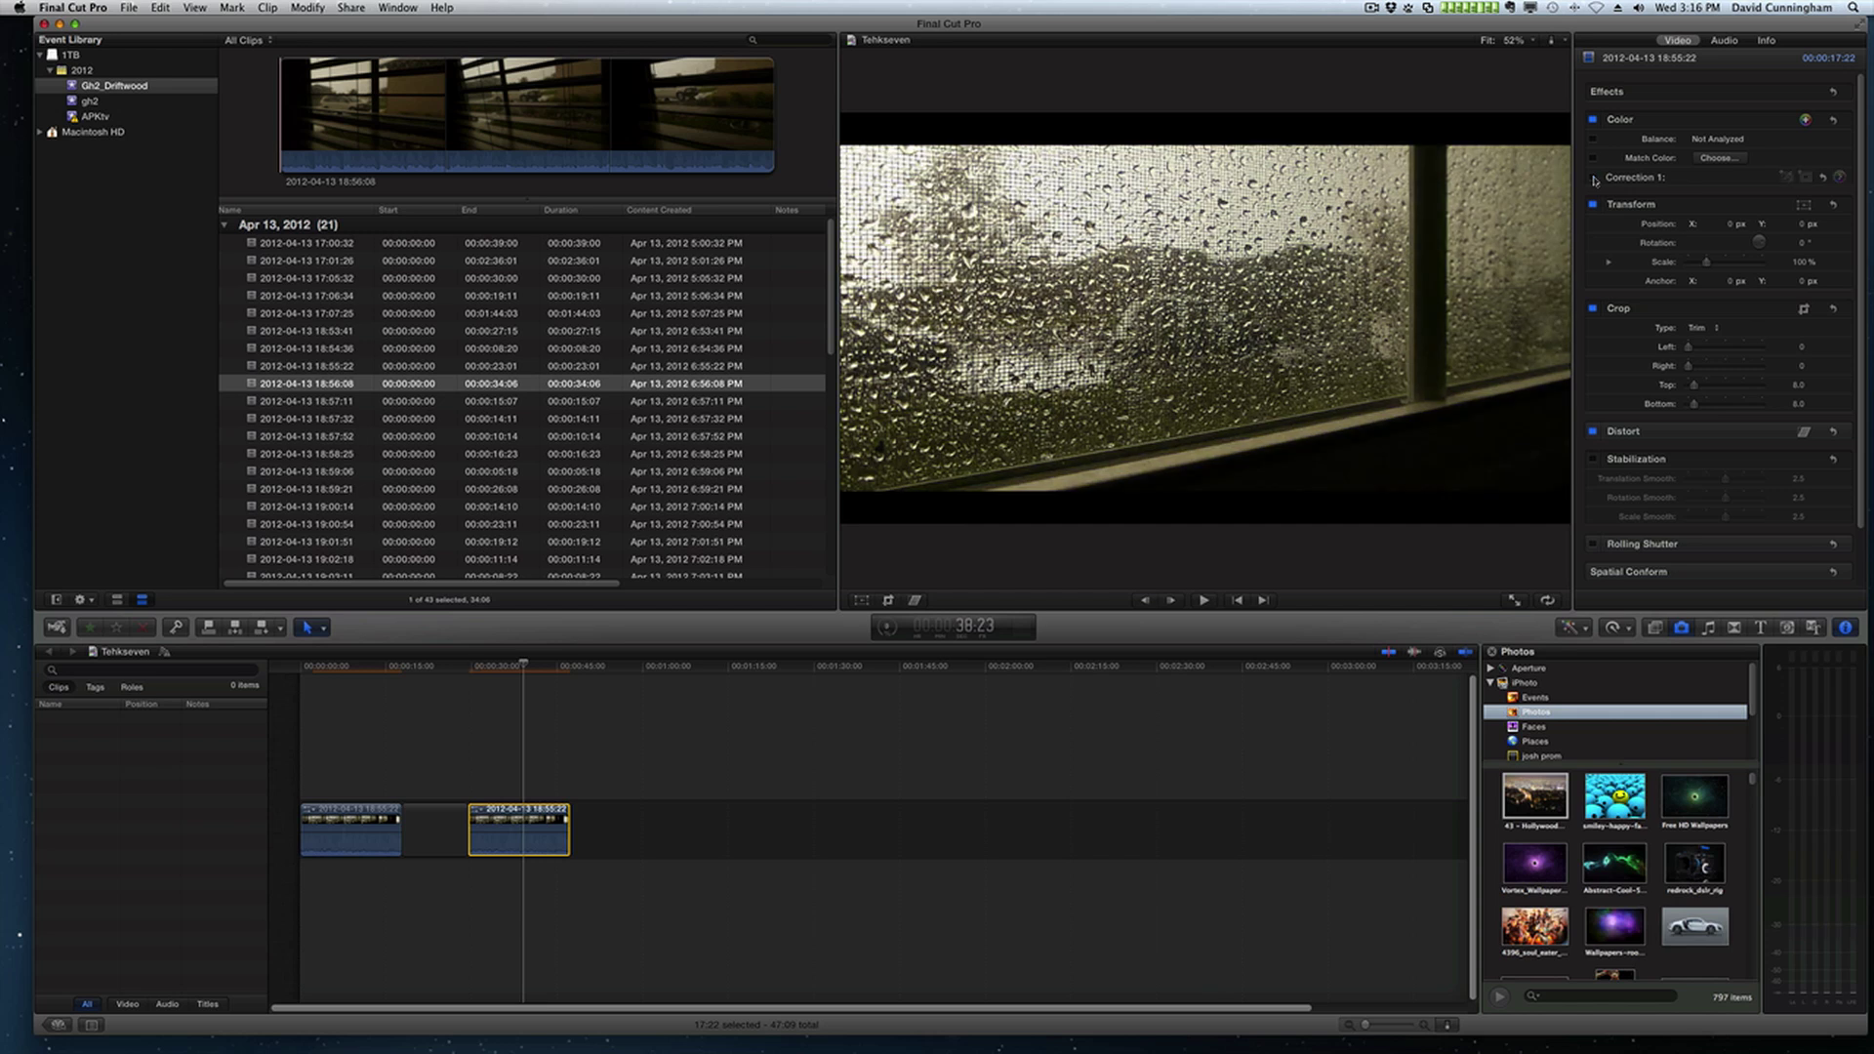
{"action": "left_click", "coordinate": [1806, 119]}
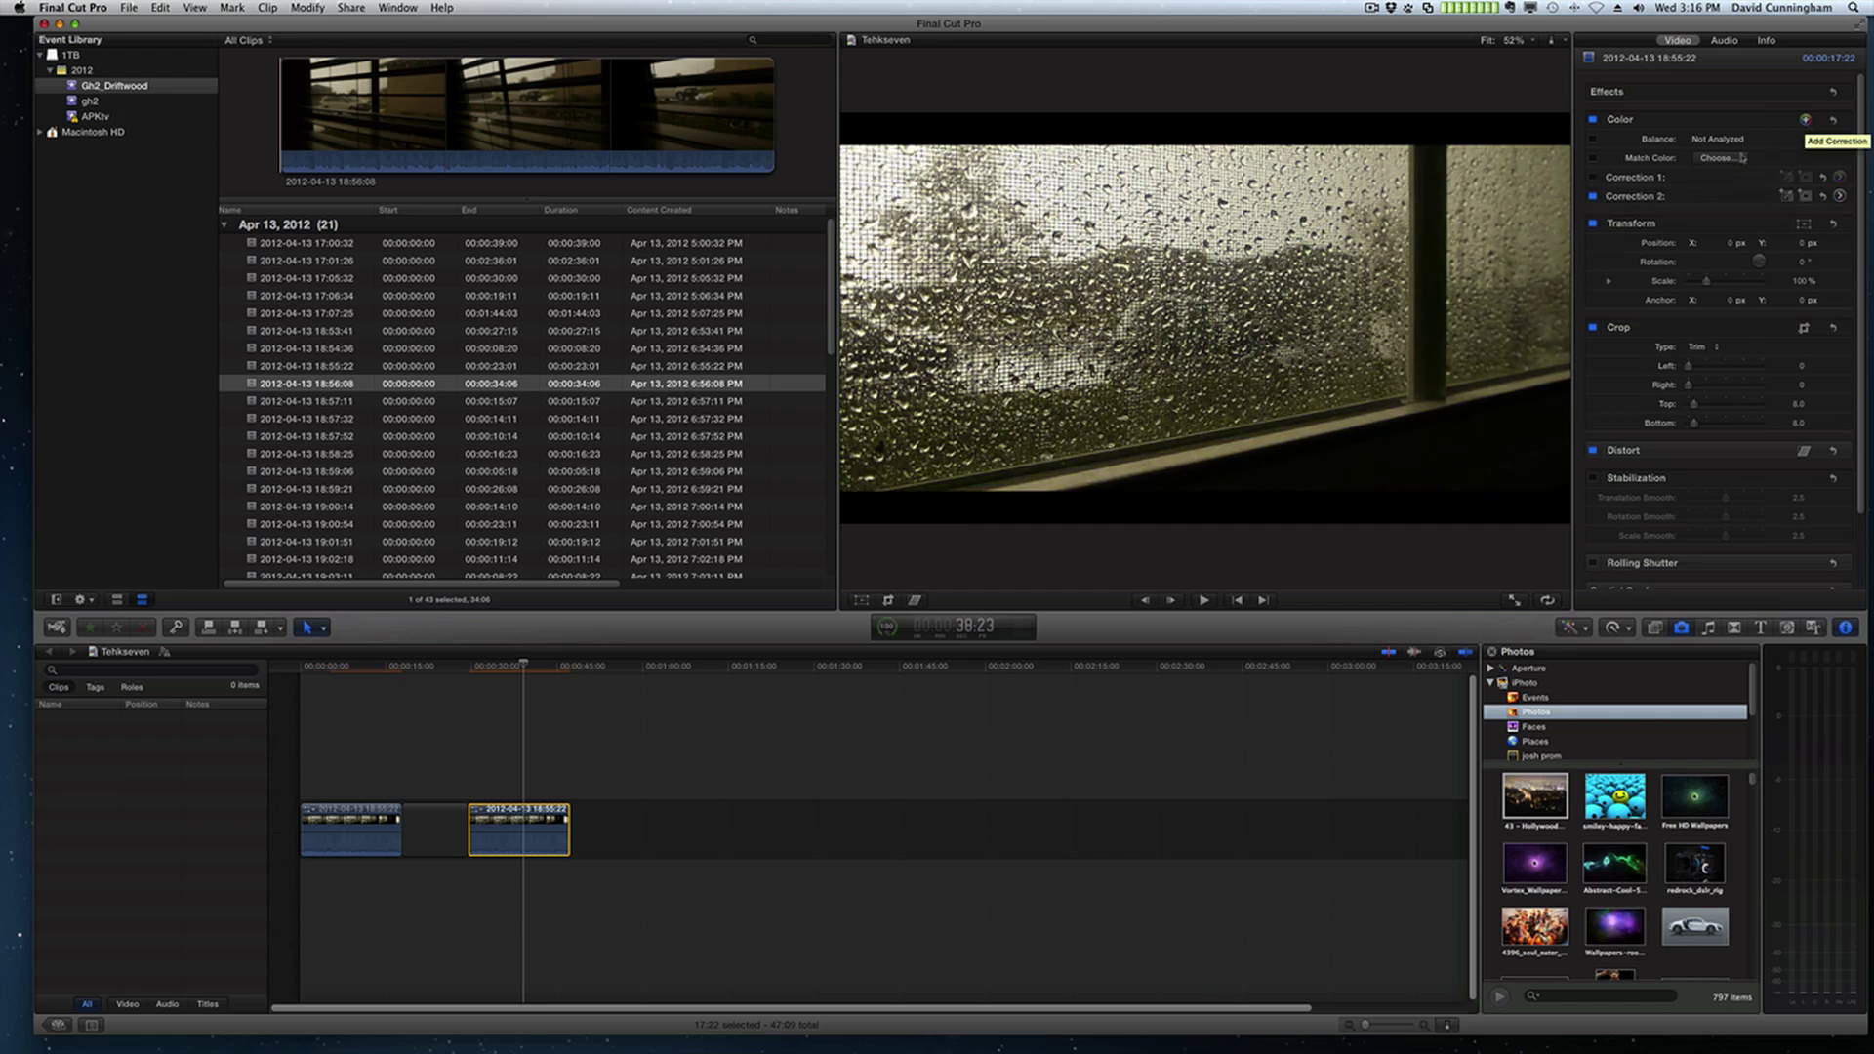
{"action": "left_click", "coordinate": [1839, 196]}
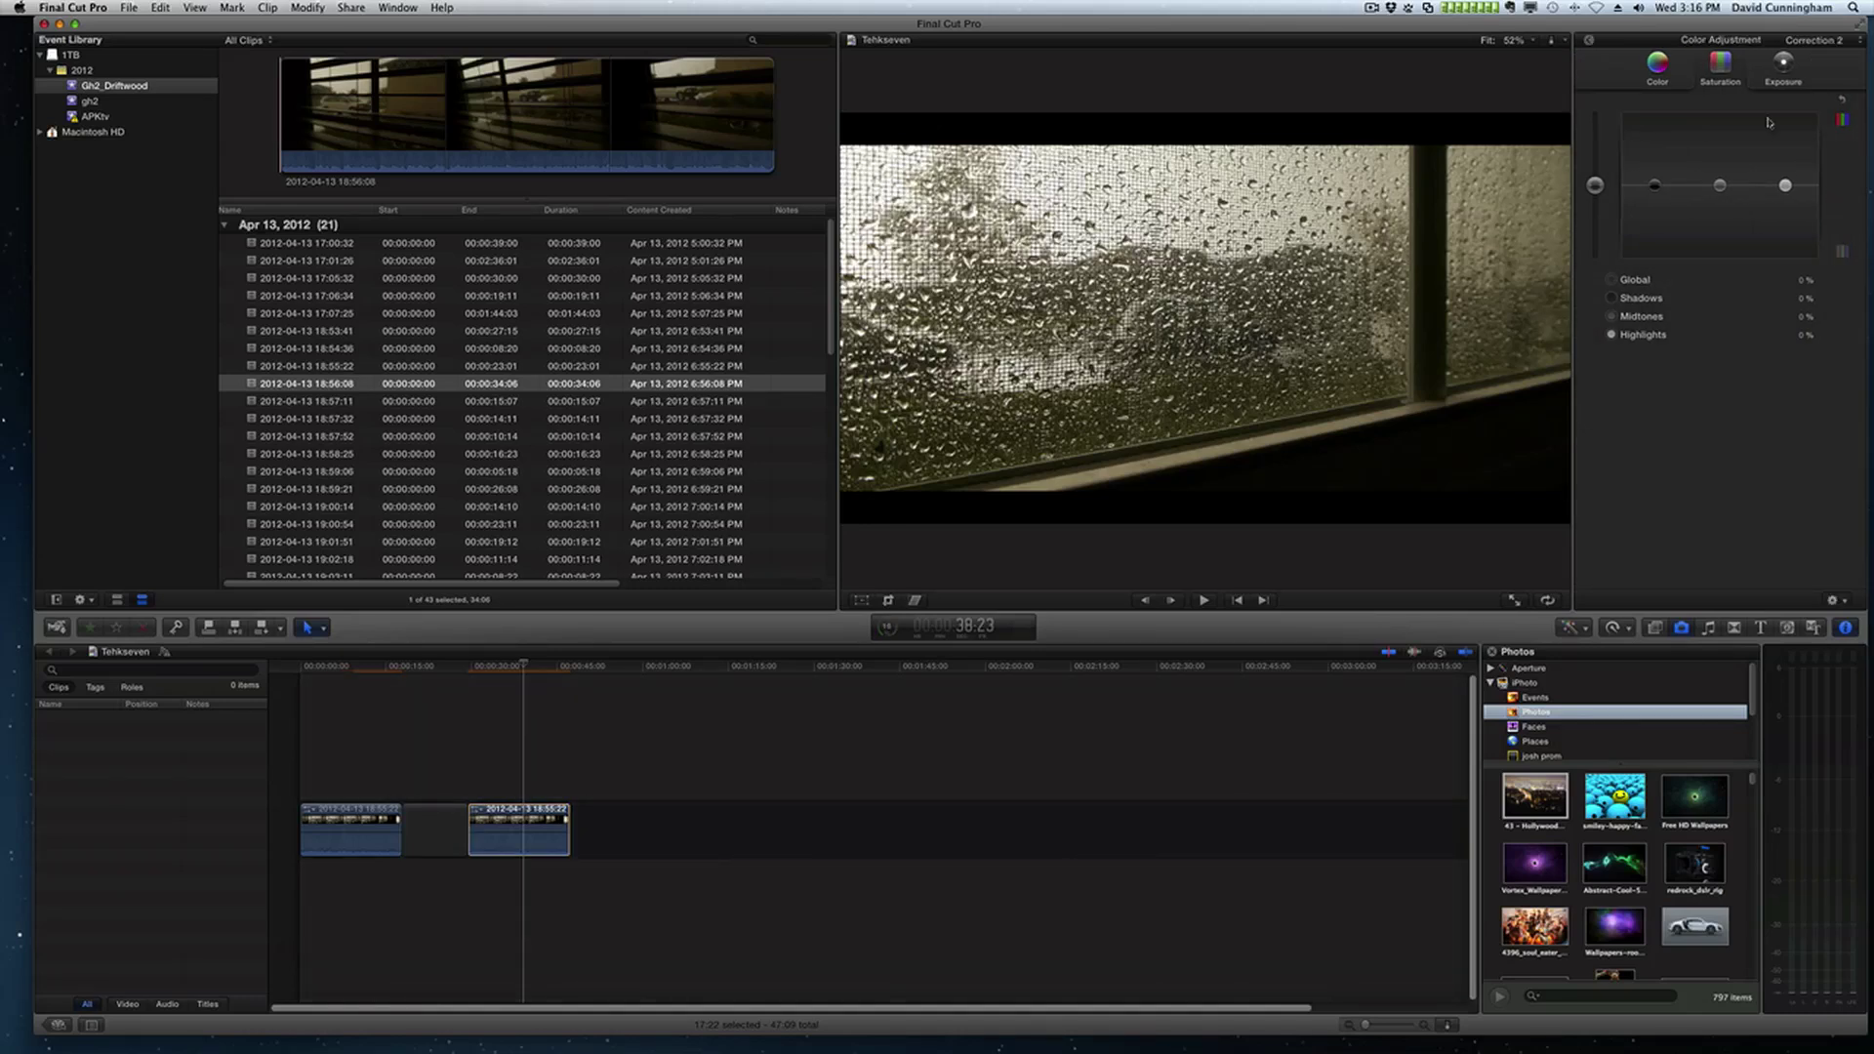
- Tint Correction 2's shadows teal at 175° and 10%, and its midtones blue at 212° and 10%
{"action": "left_click", "coordinate": [1657, 65]}
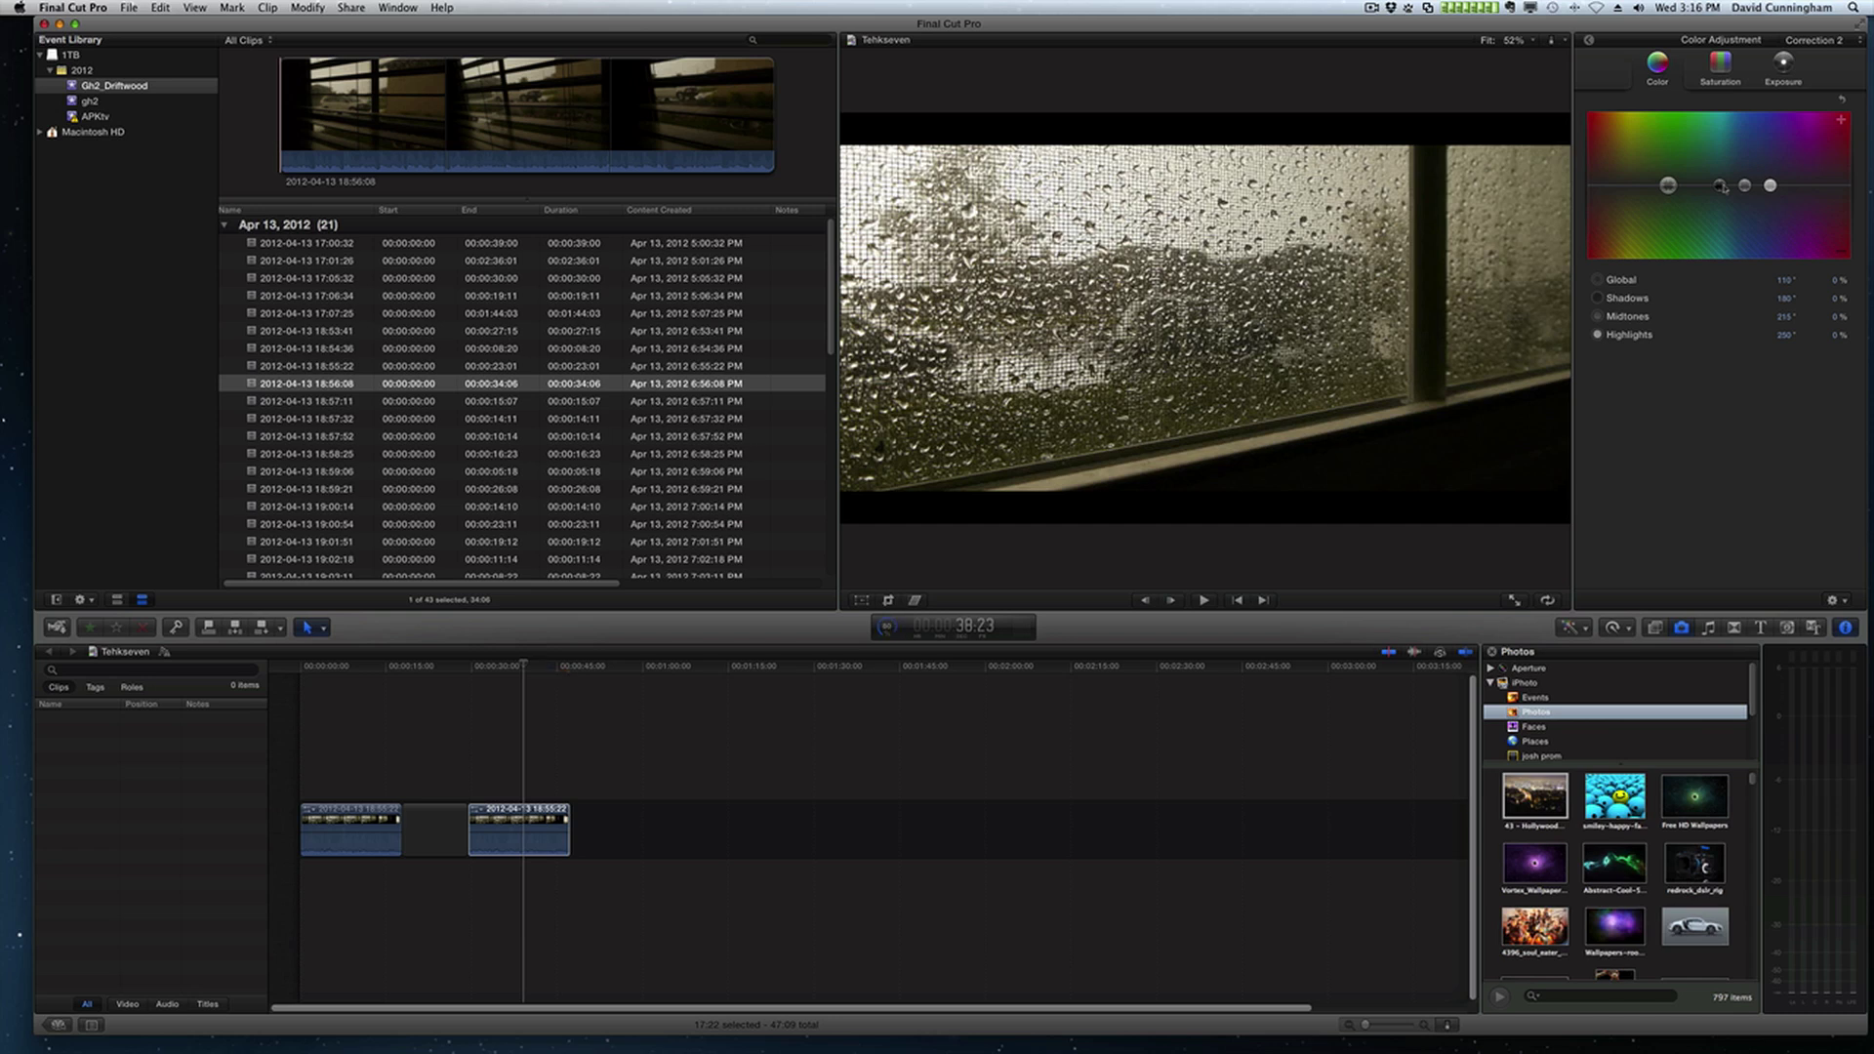
{"action": "left_click_drag", "start_coordinate": [1723, 187], "coordinate": [1714, 177]}
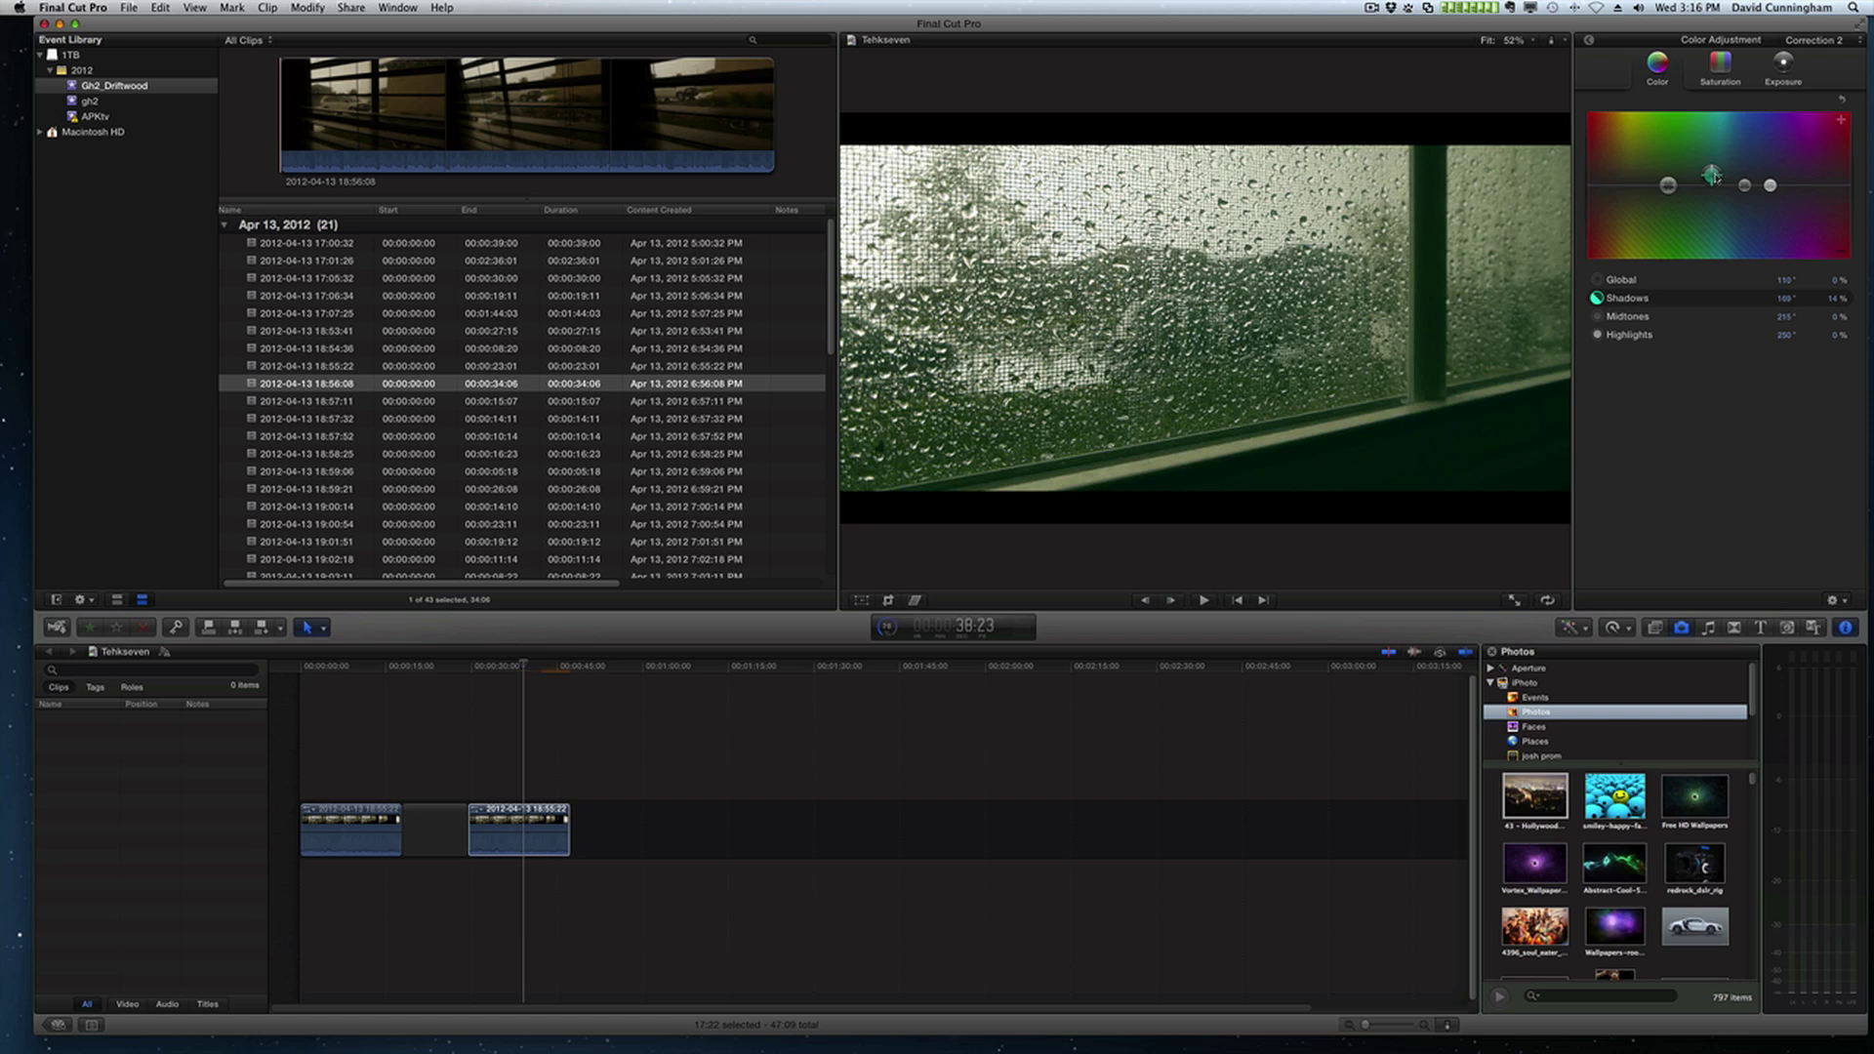
{"action": "left_click_drag", "start_coordinate": [1714, 176], "coordinate": [1743, 179]}
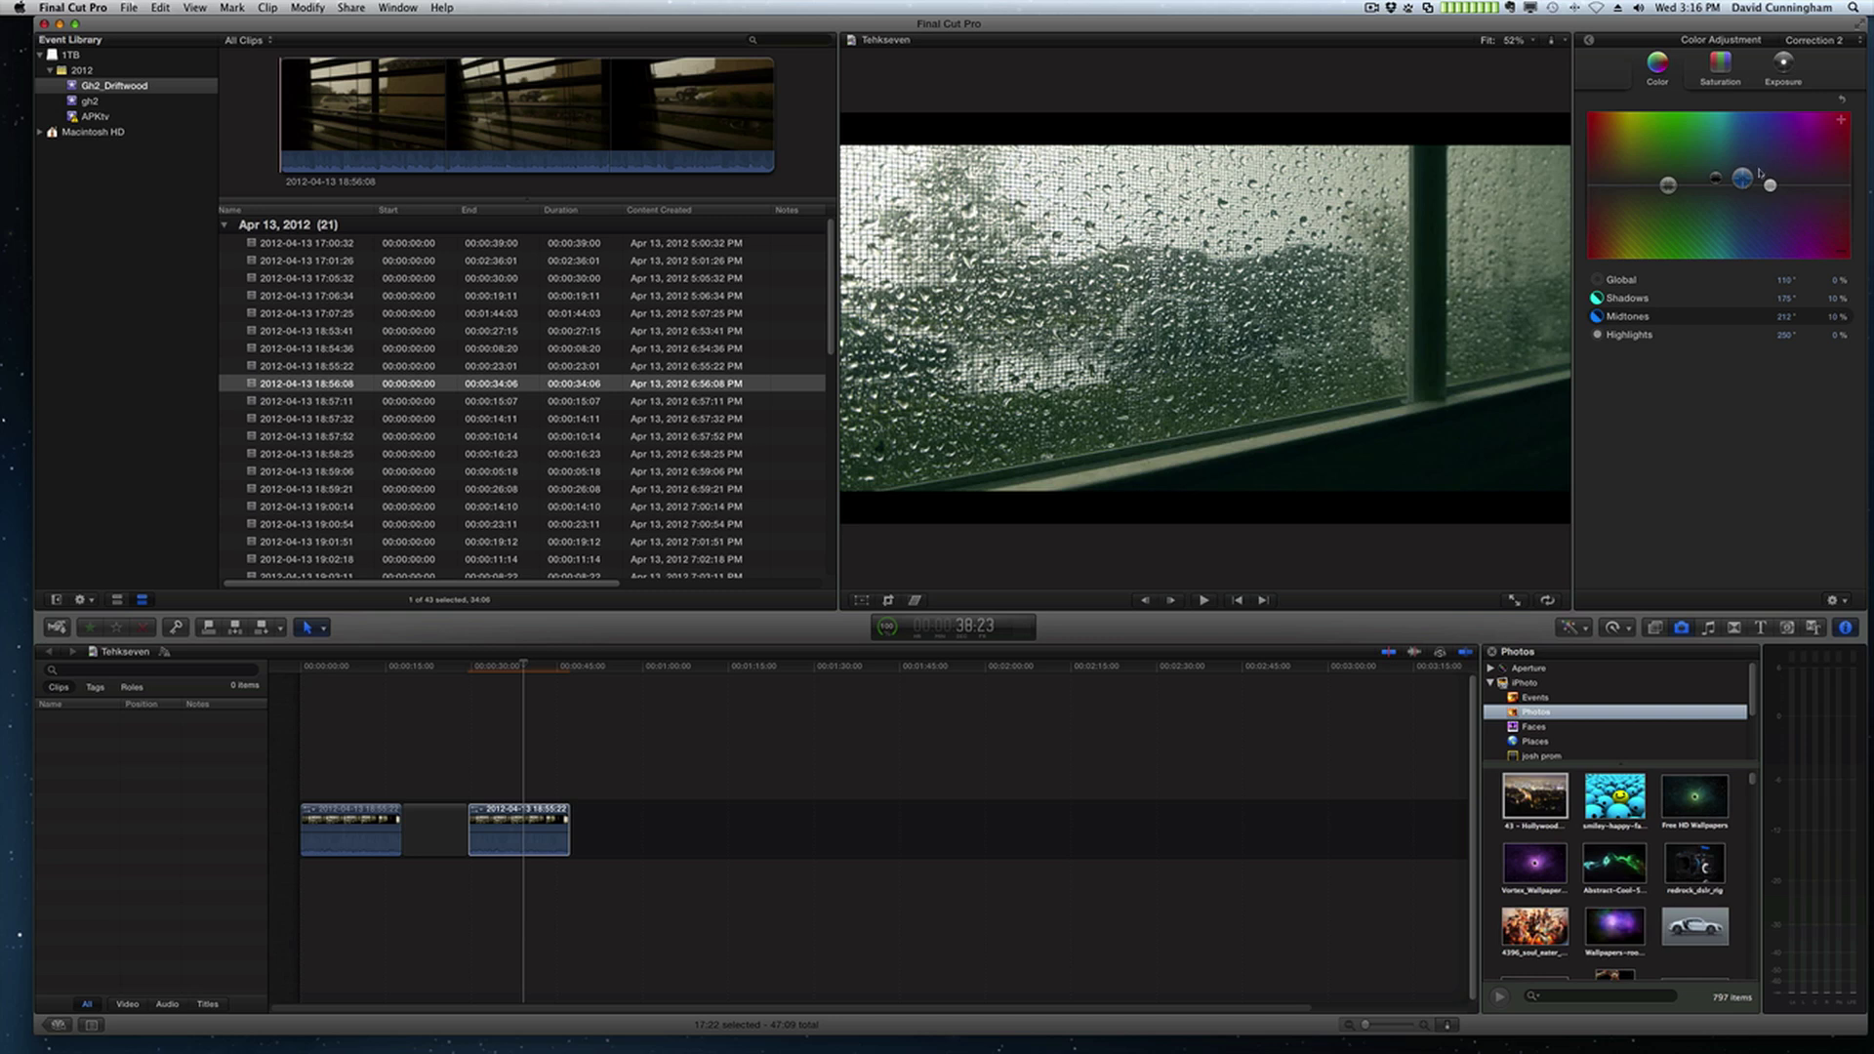
- Lower Correction 2's shadows exposure slightly, and raise its saturation to 2% for shadows and 32% for highlights, with a small midtones boost
{"action": "left_click", "coordinate": [1793, 71]}
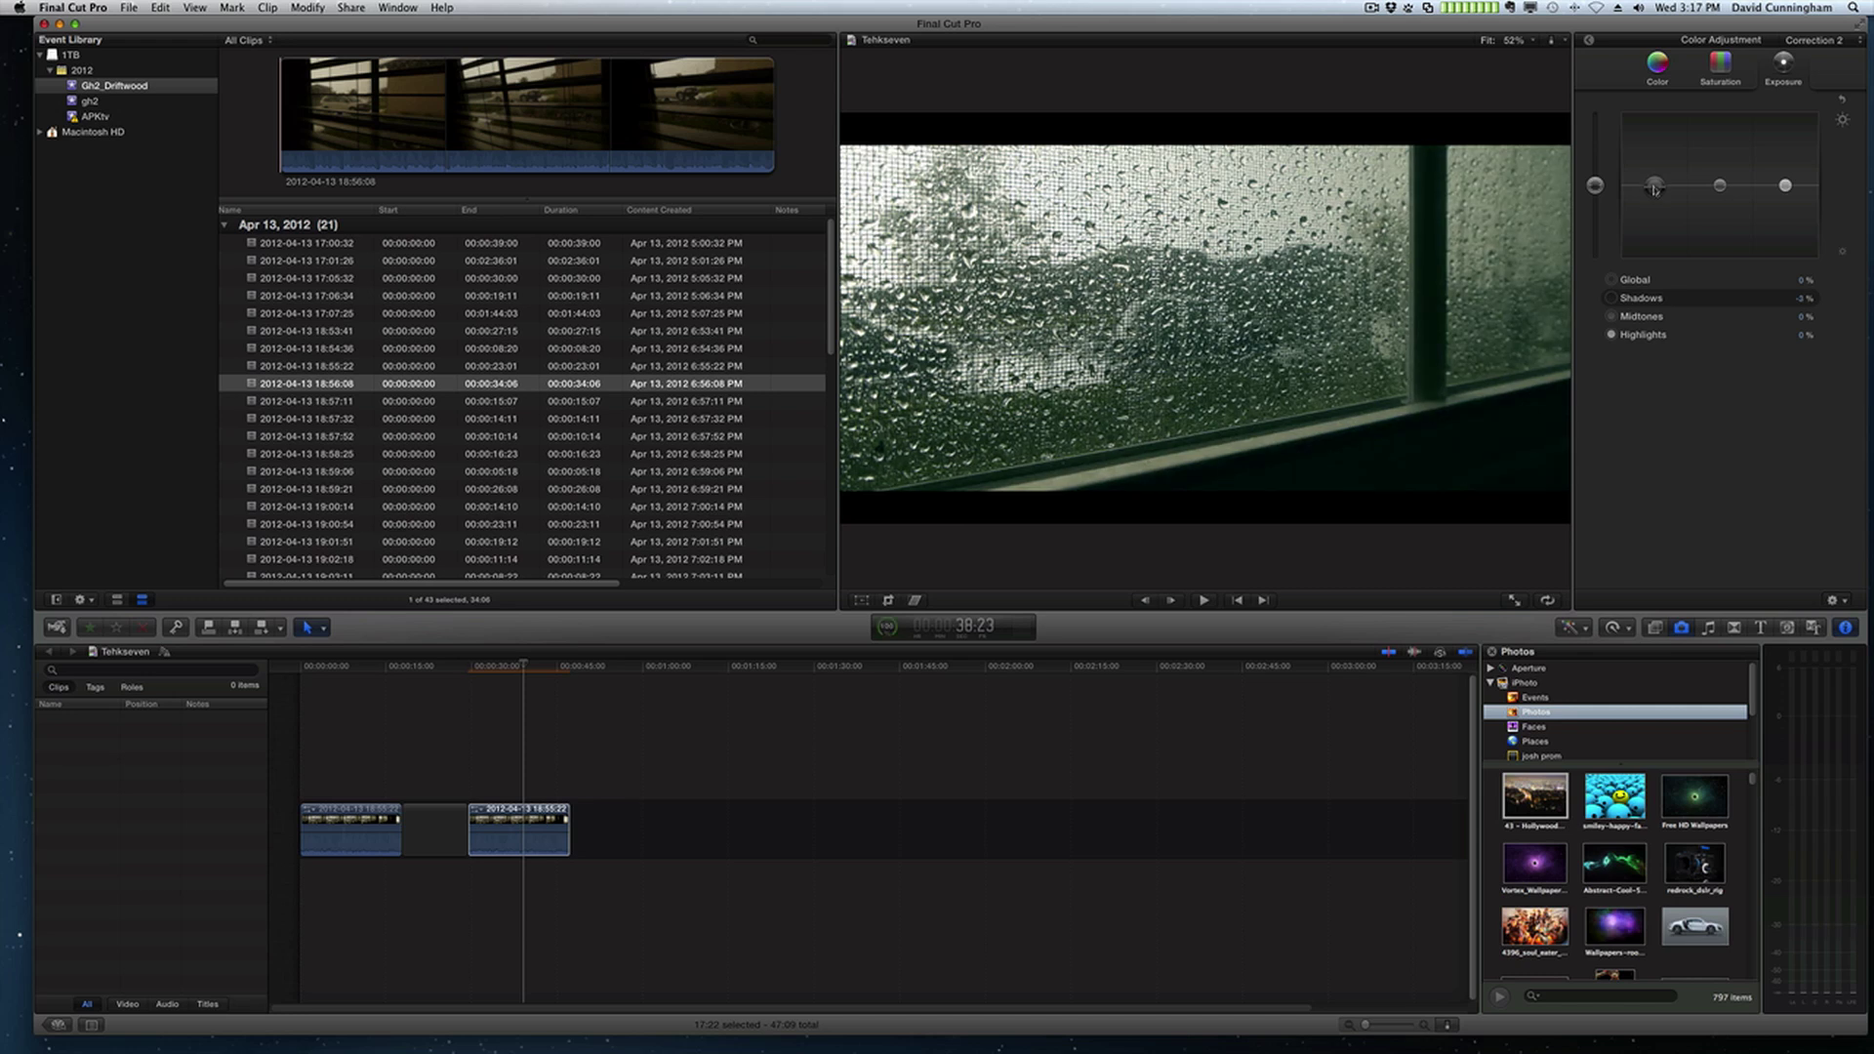
{"action": "left_click", "coordinate": [1721, 70]}
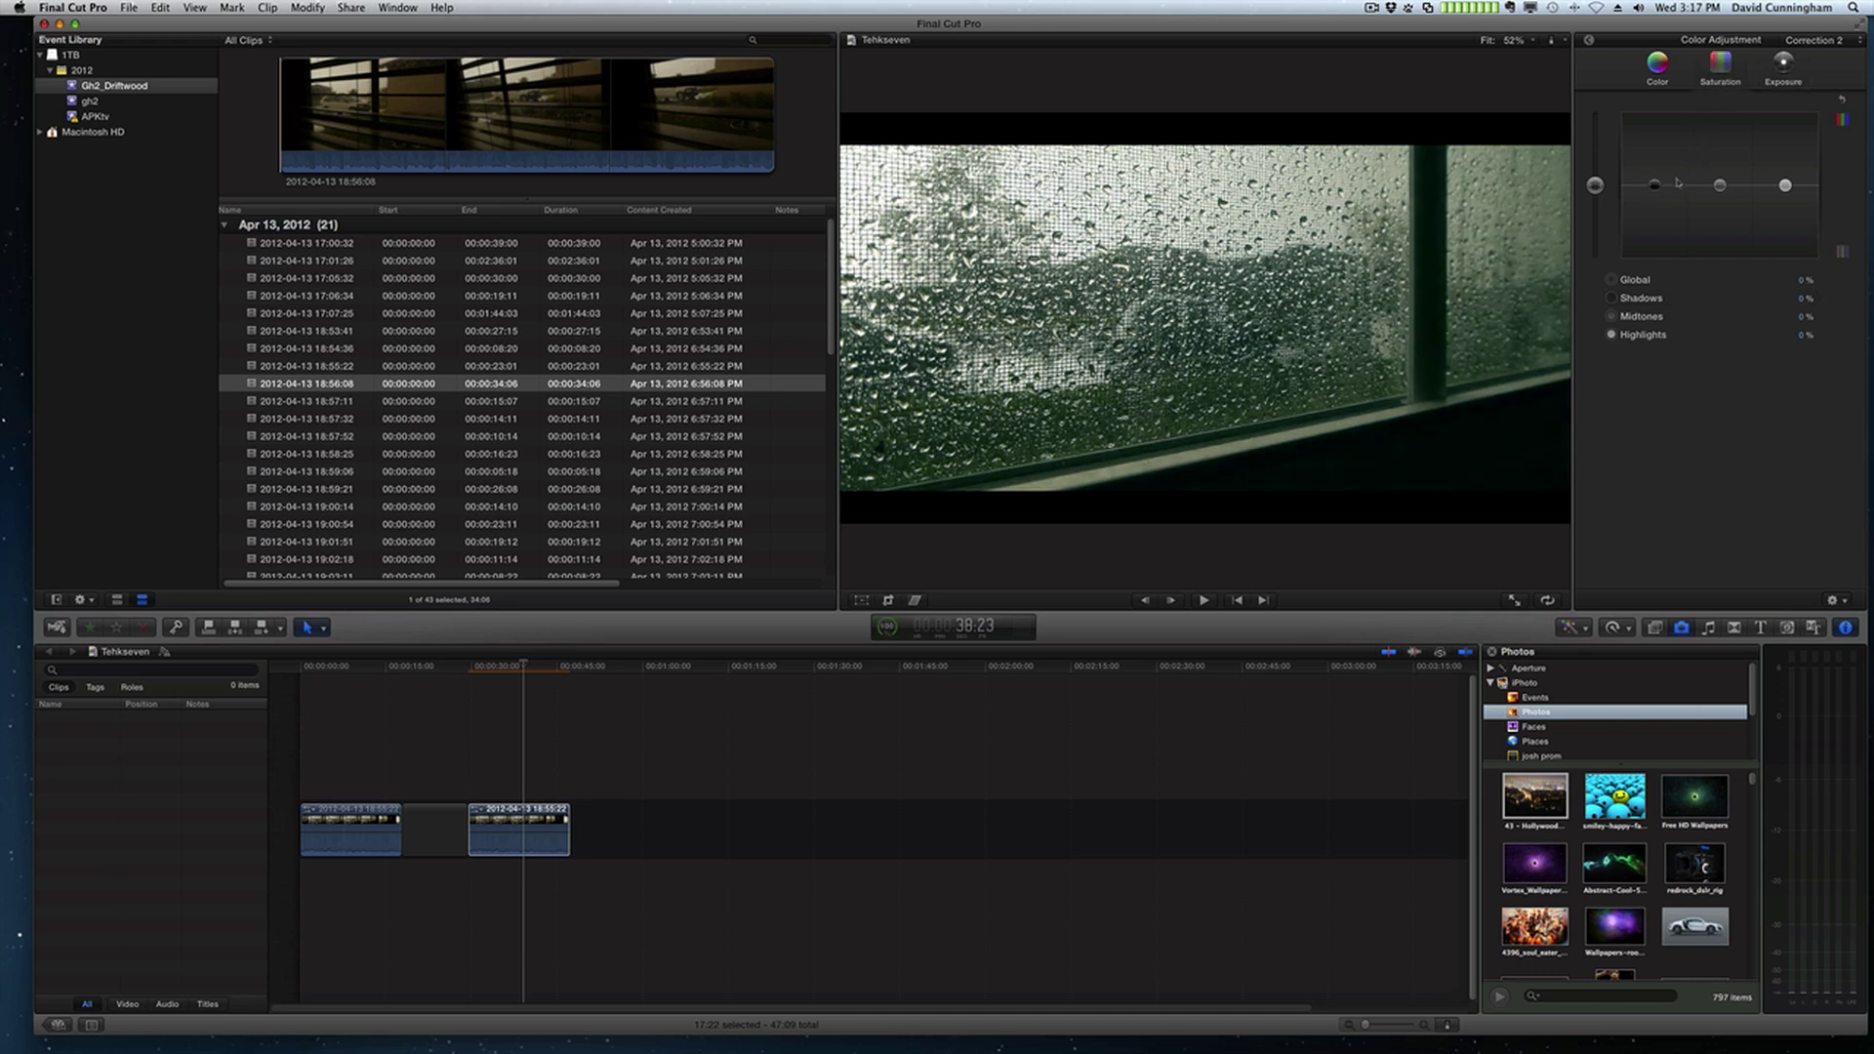
{"action": "left_click_drag", "start_coordinate": [1656, 185], "coordinate": [1658, 188]}
{"action": "left_click_drag", "start_coordinate": [1783, 186], "coordinate": [1722, 180]}
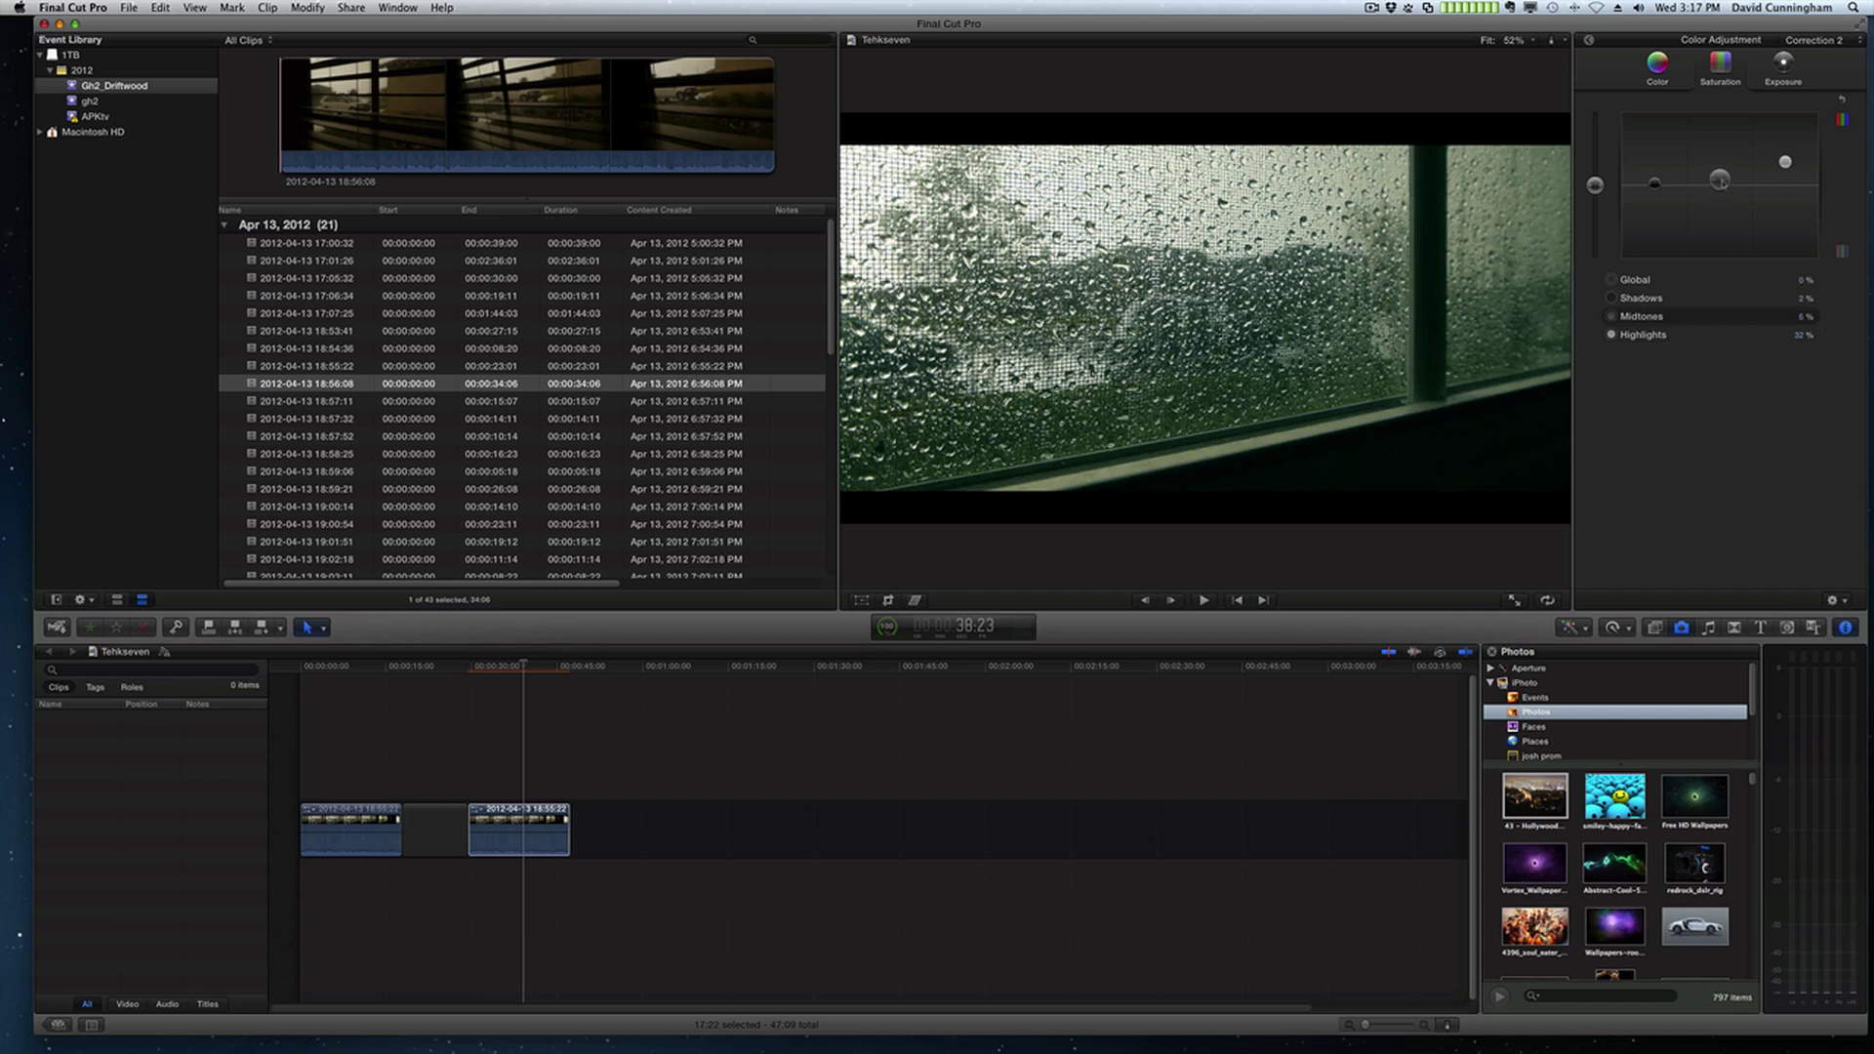
{"action": "left_click", "coordinate": [1589, 41]}
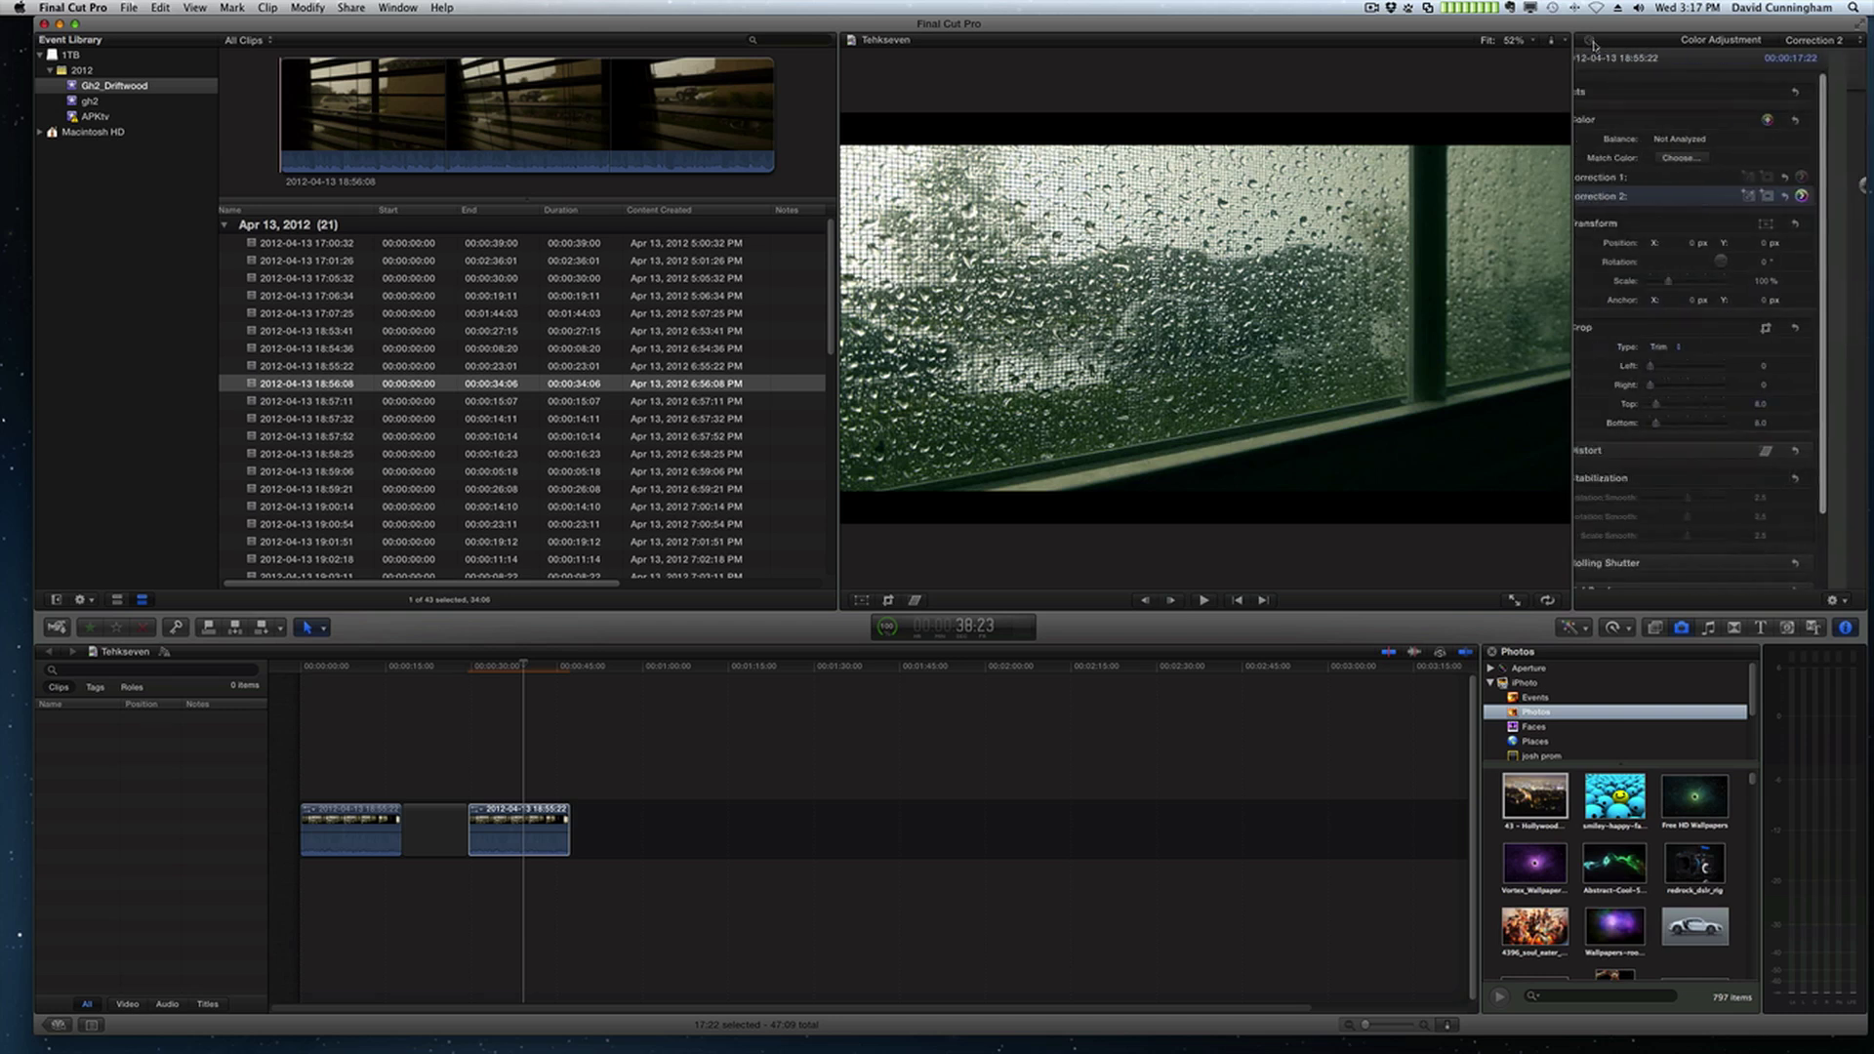
- Compare the copied clip with and without Correction 2, and remove the gap between the two timeline clips
{"action": "left_click", "coordinate": [1592, 197]}
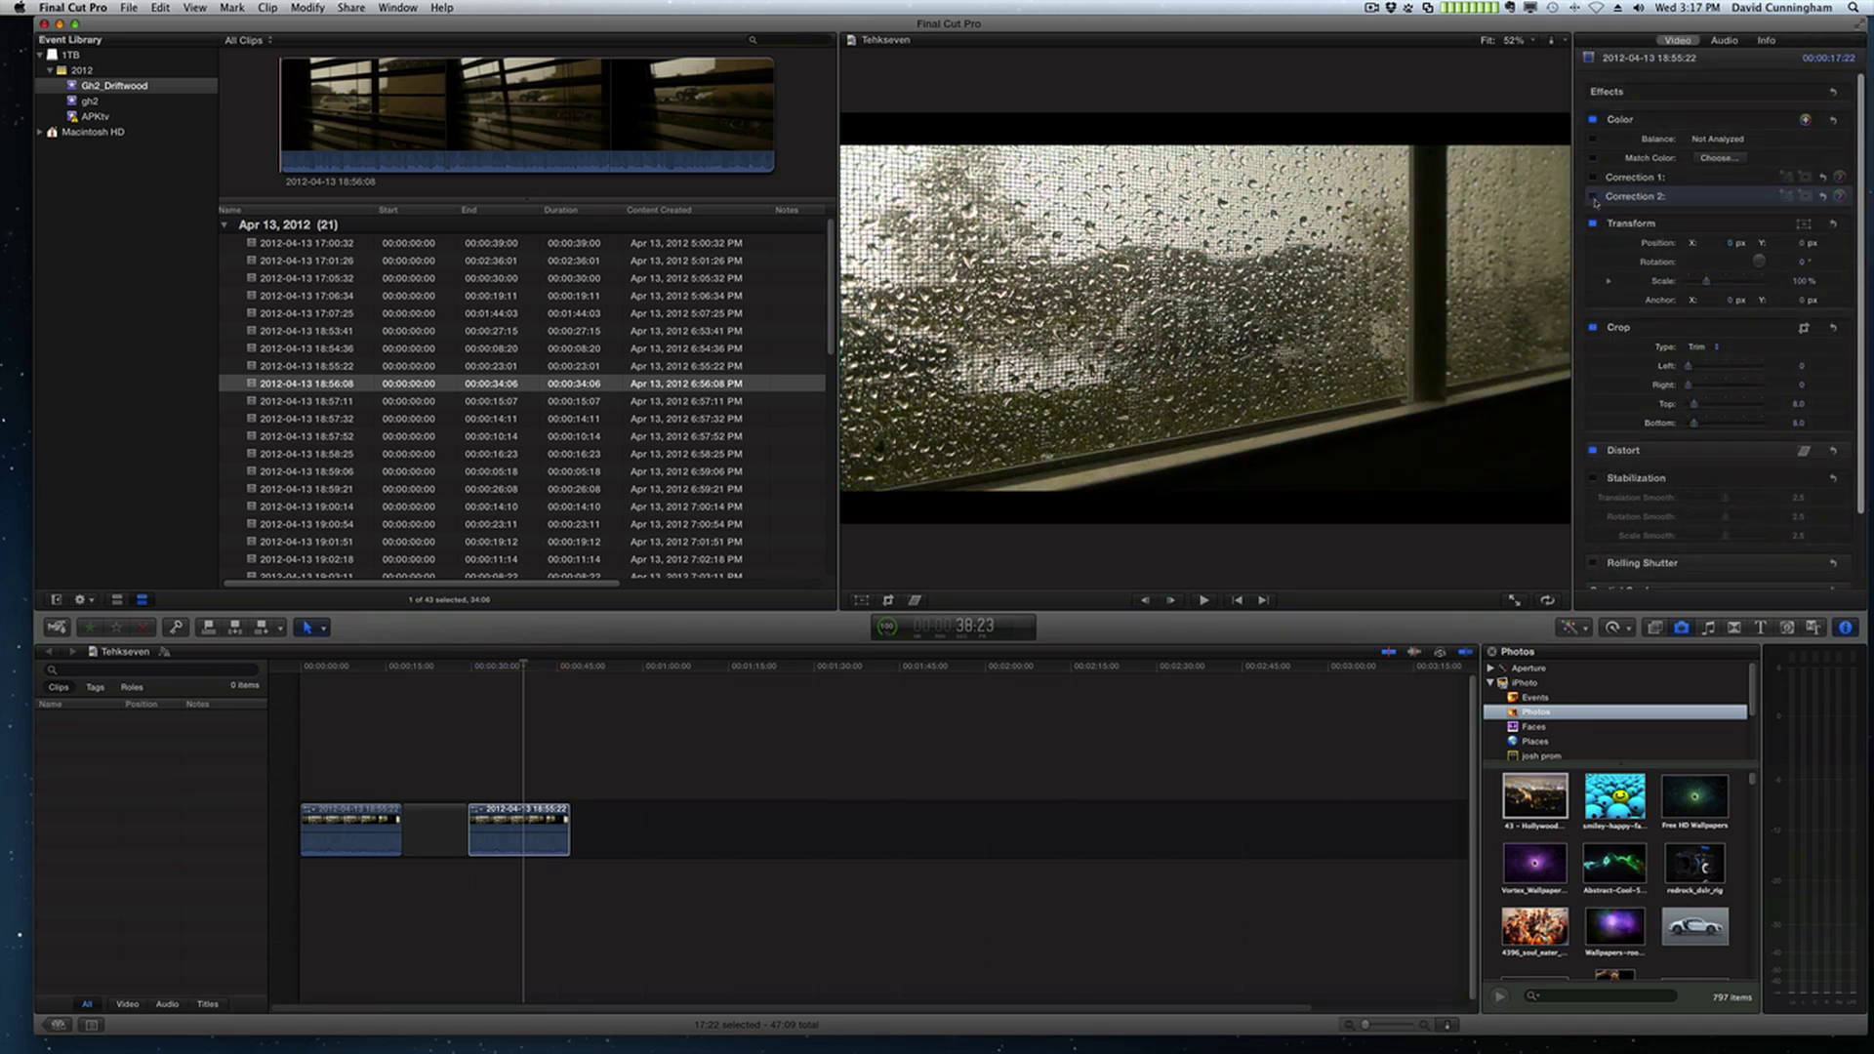
{"action": "left_click", "coordinate": [1593, 197]}
{"action": "left_click", "coordinate": [429, 828]}
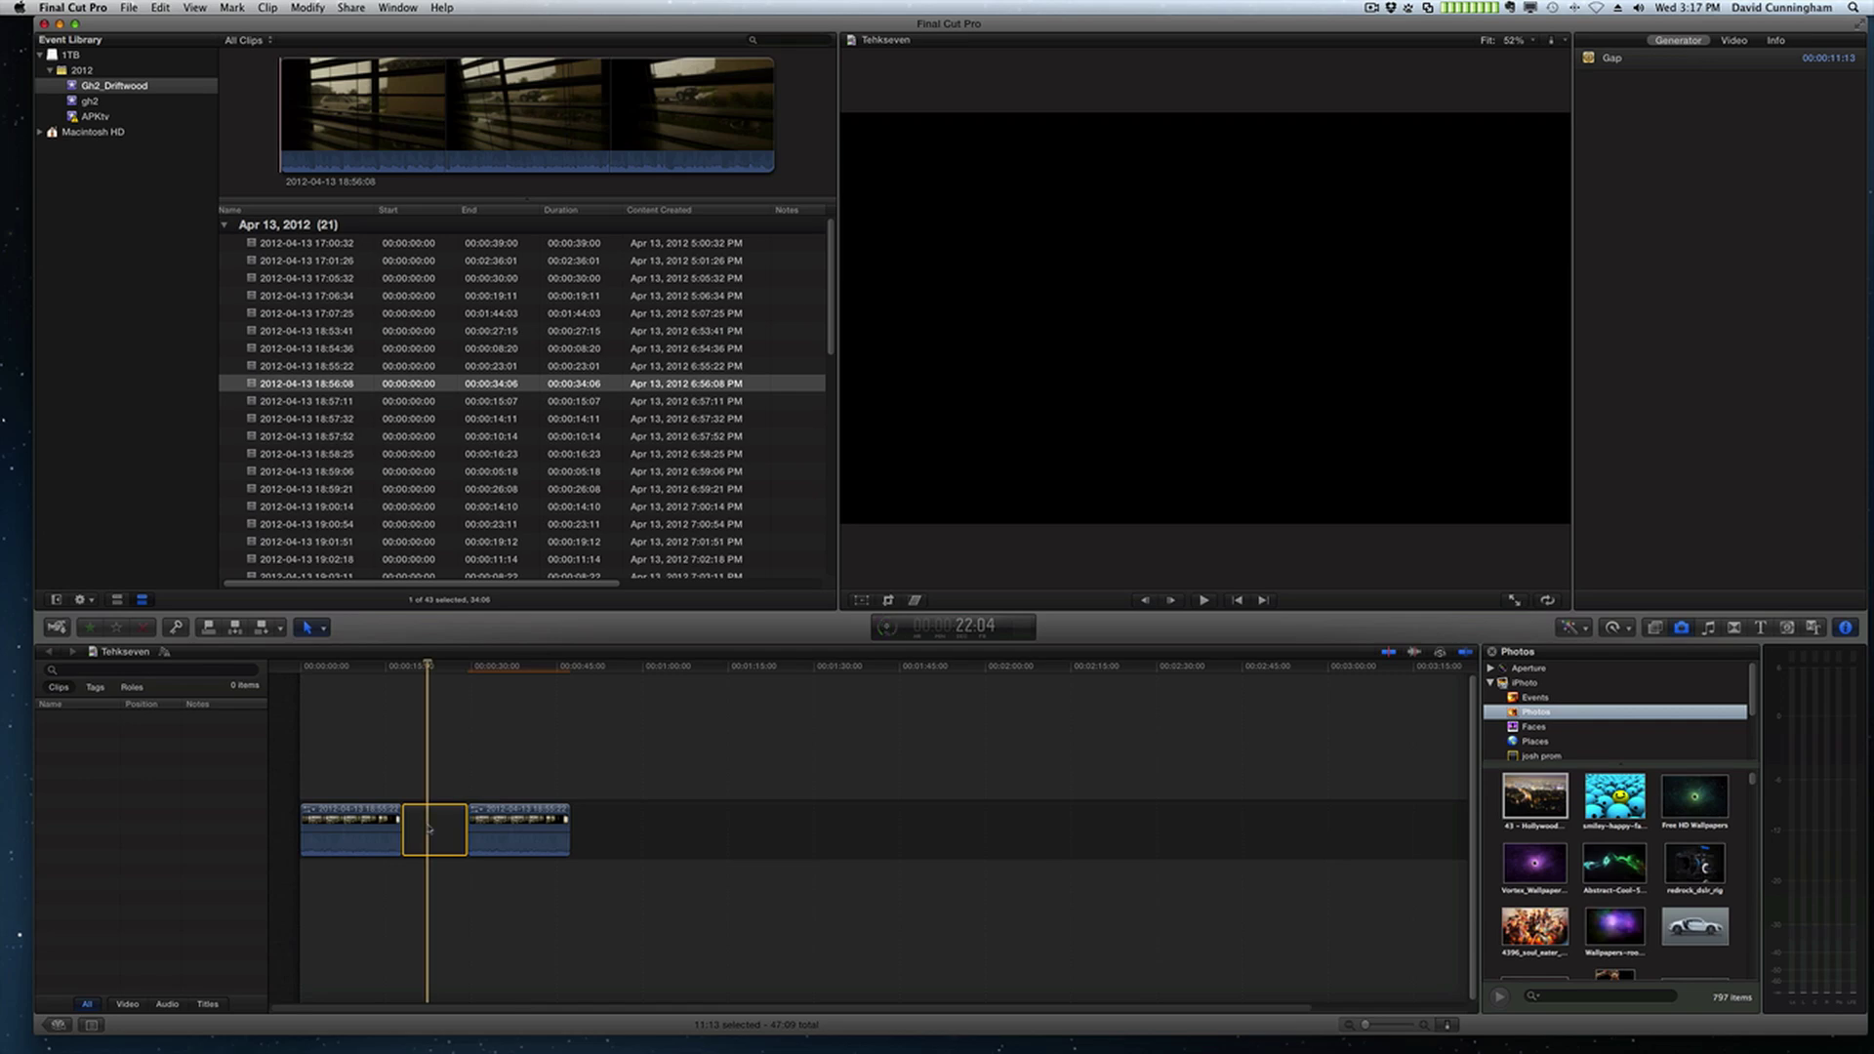
{"action": "key", "text": "Delete"}
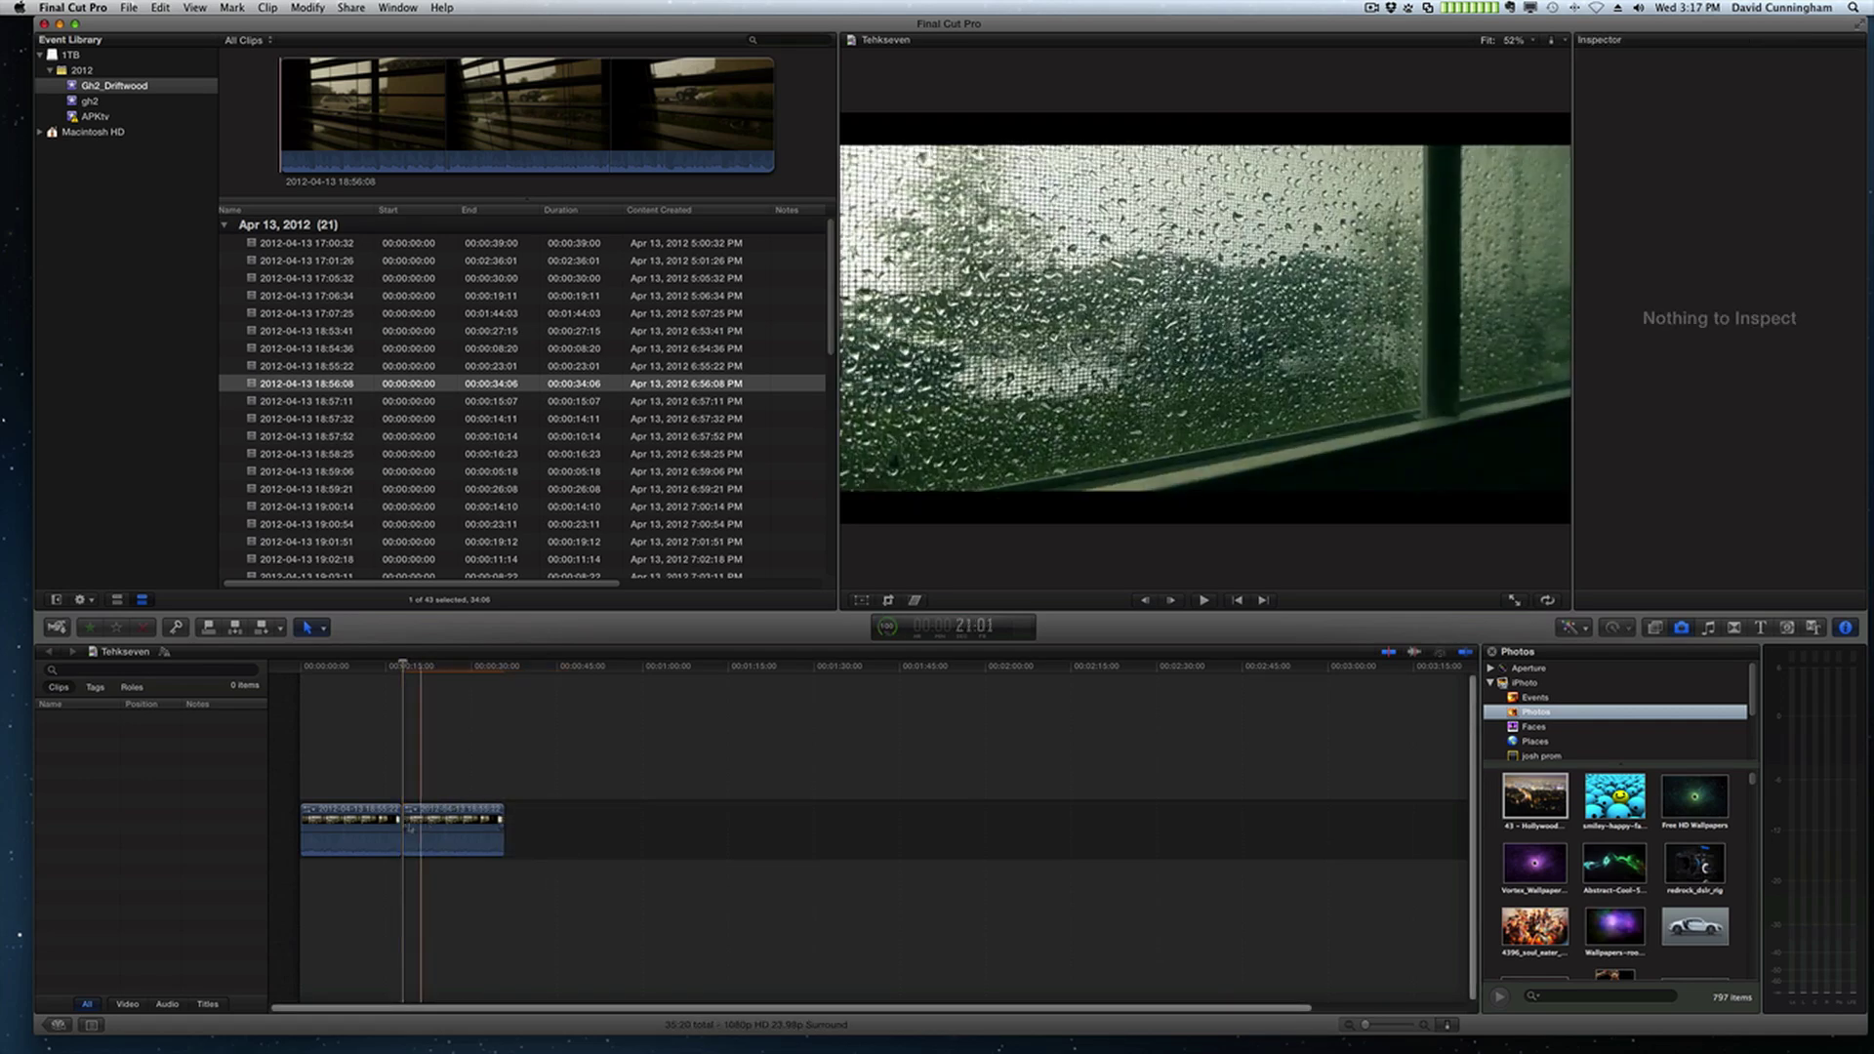
- Play parts of both timeline clips to compare the warm and cool grades
{"action": "key", "text": "space"}
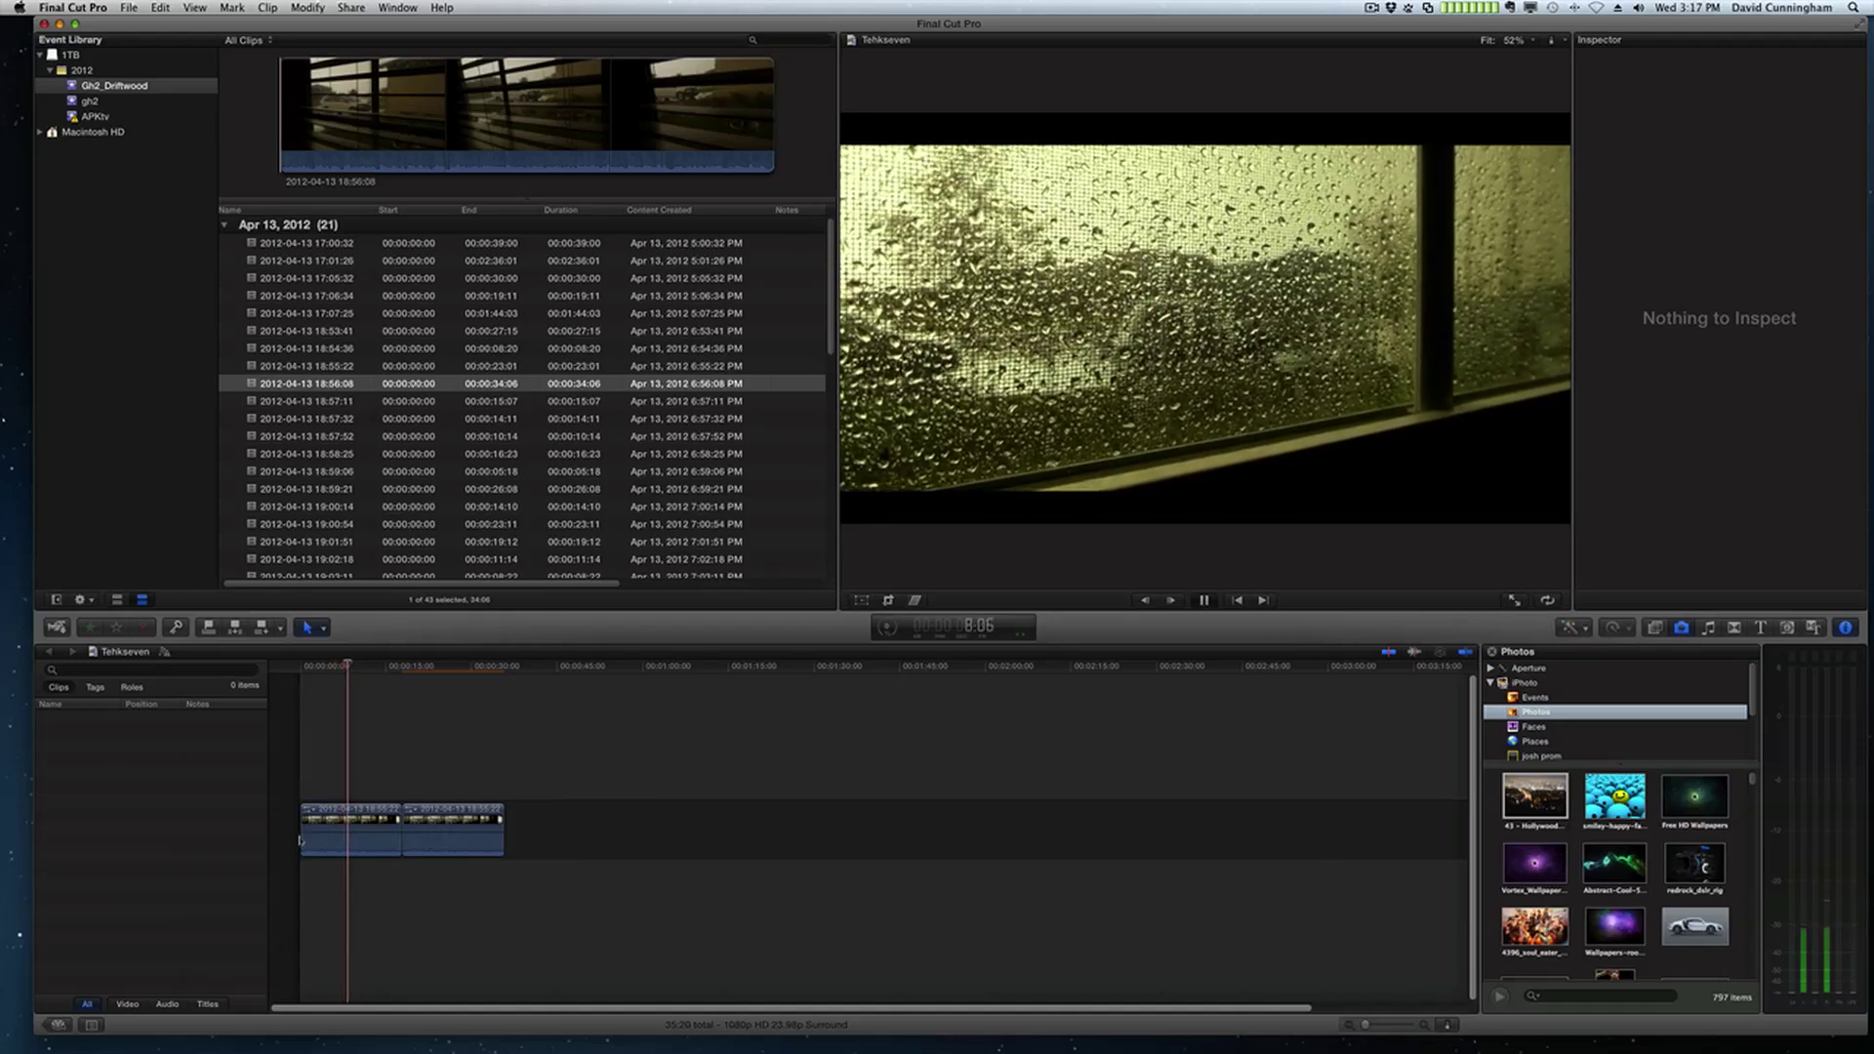
{"action": "key", "text": "space"}
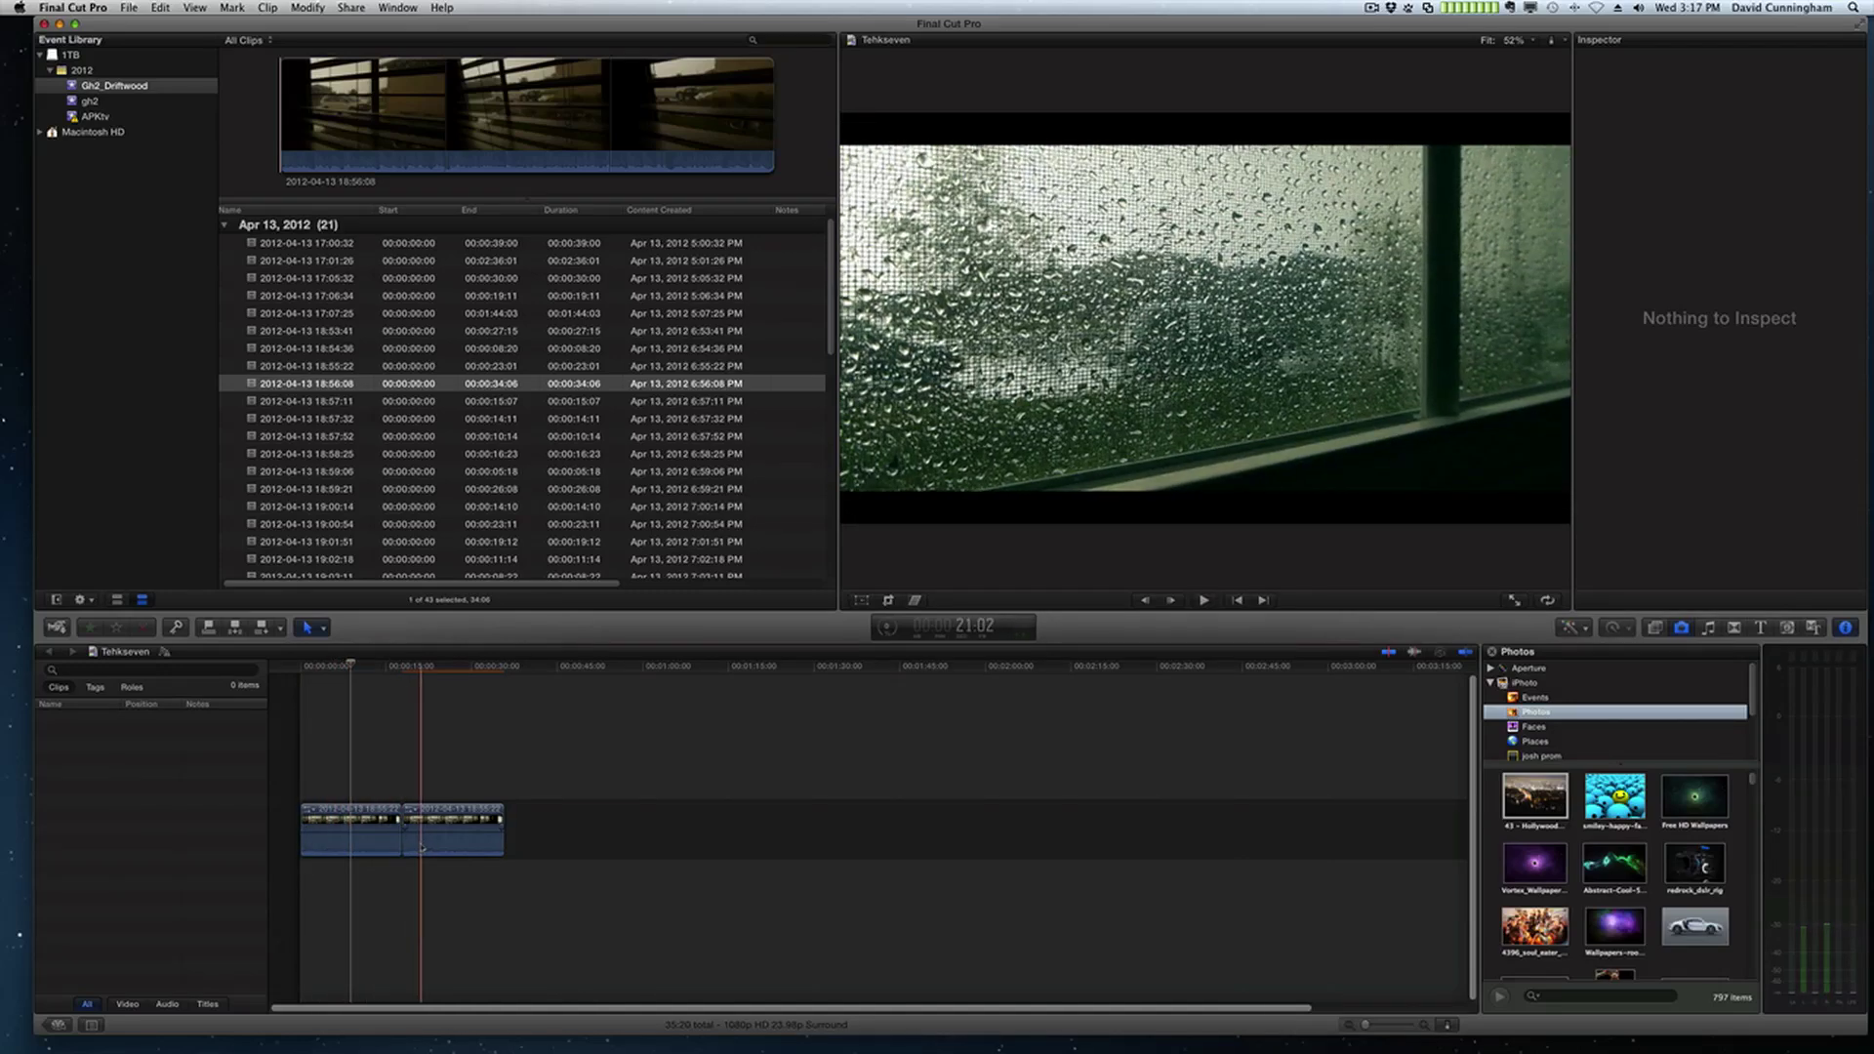
{"action": "key", "text": "space"}
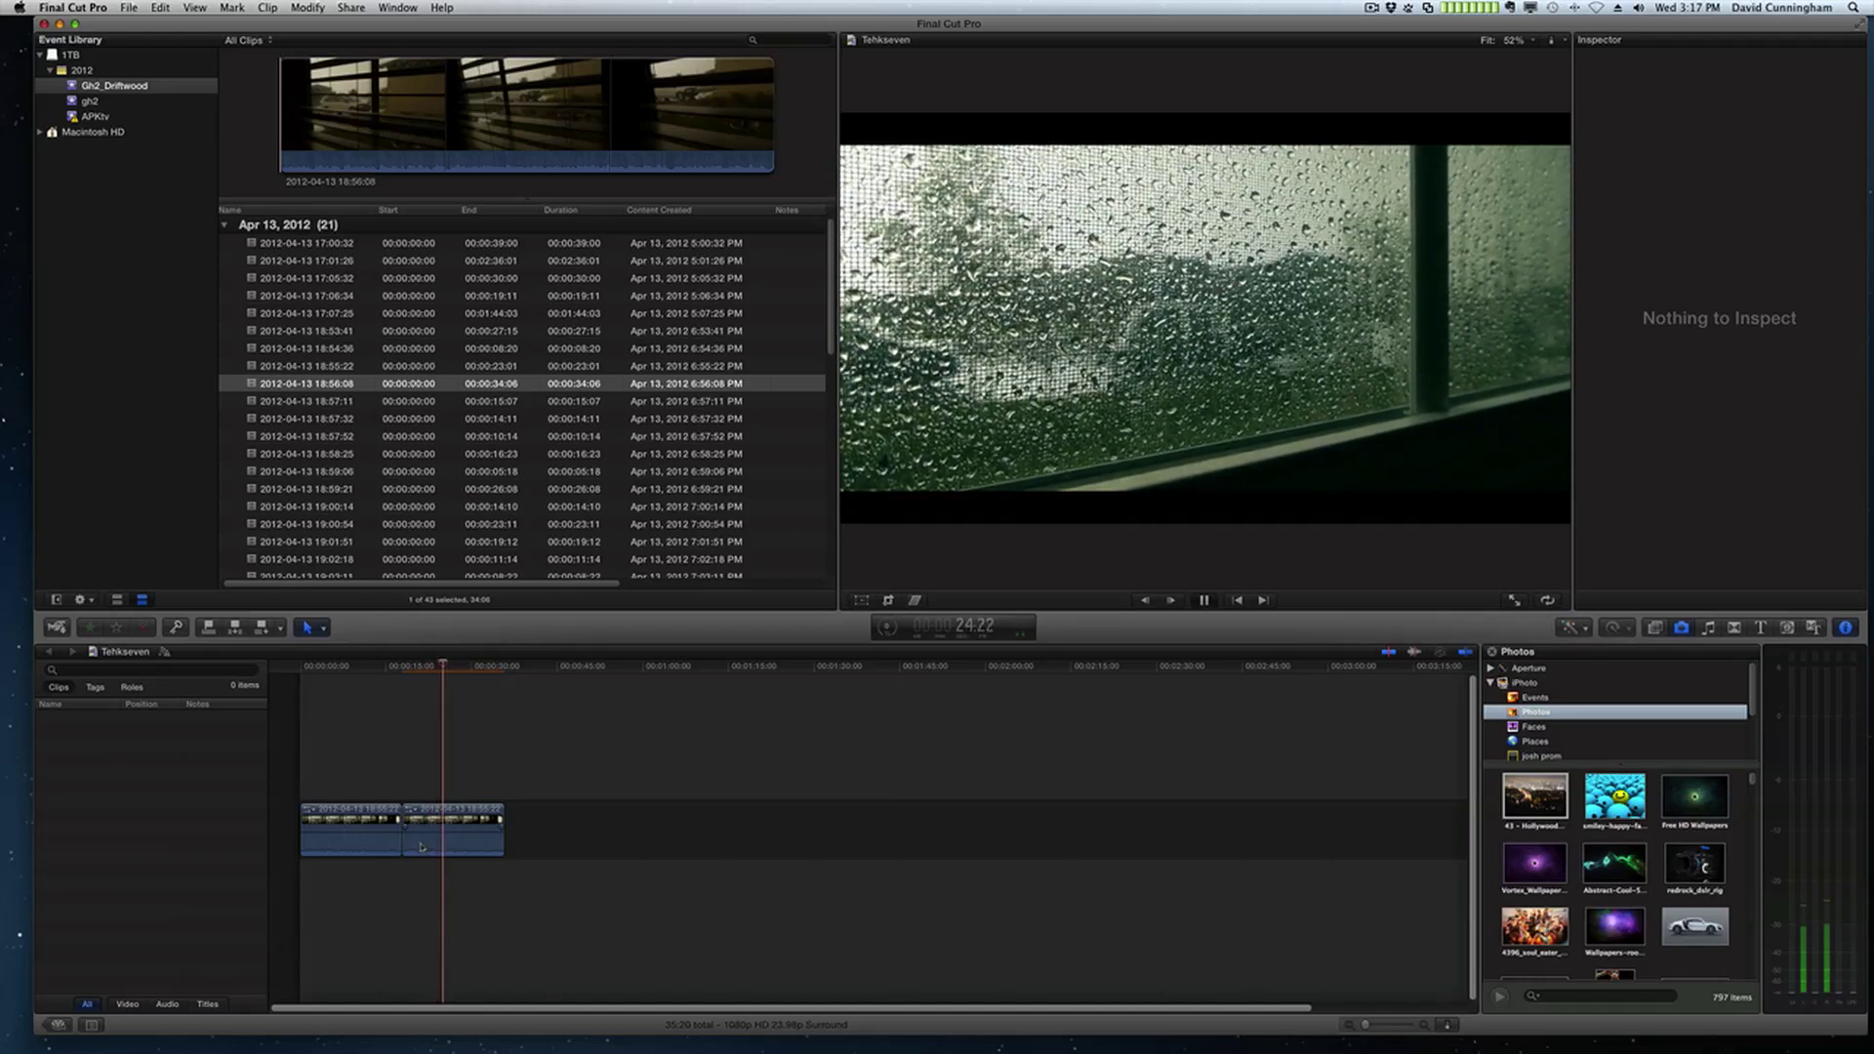
{"action": "key", "text": "space"}
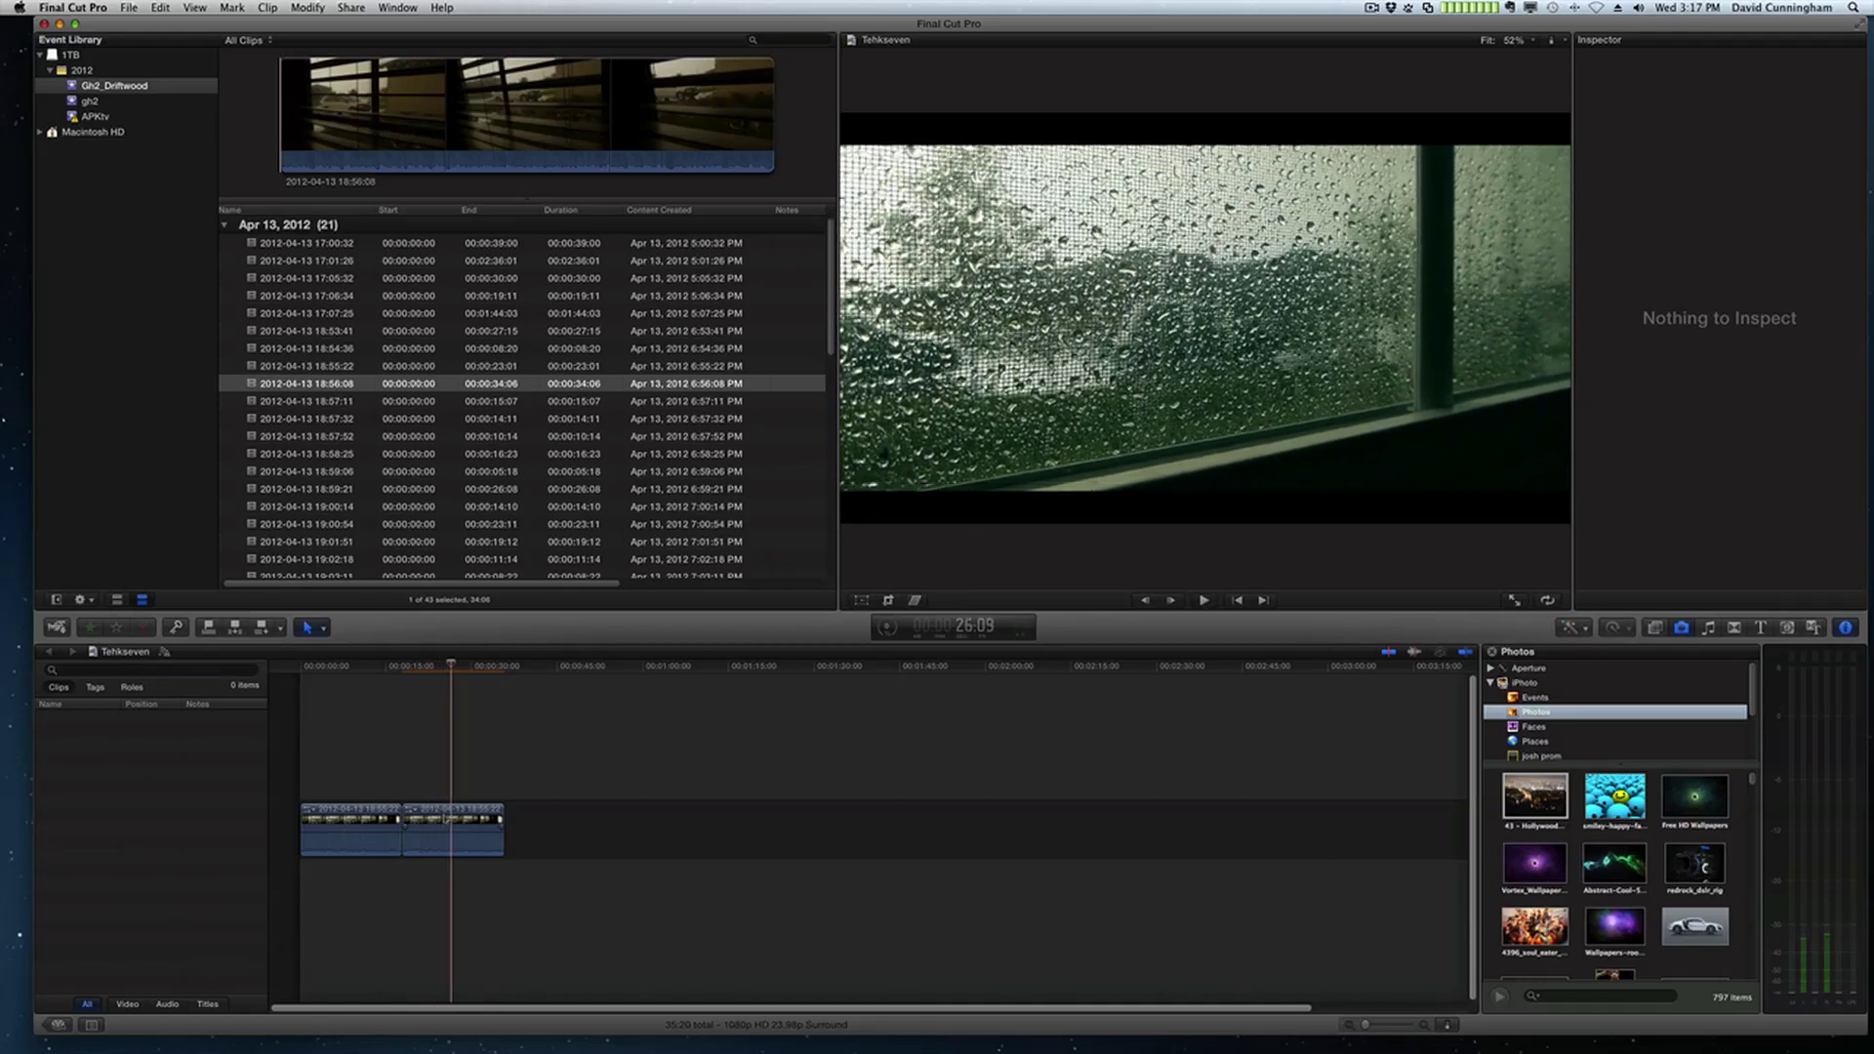
- Lower the shadows exposure in the second clip's Correction 2 to -28%
{"action": "left_click", "coordinate": [421, 847]}
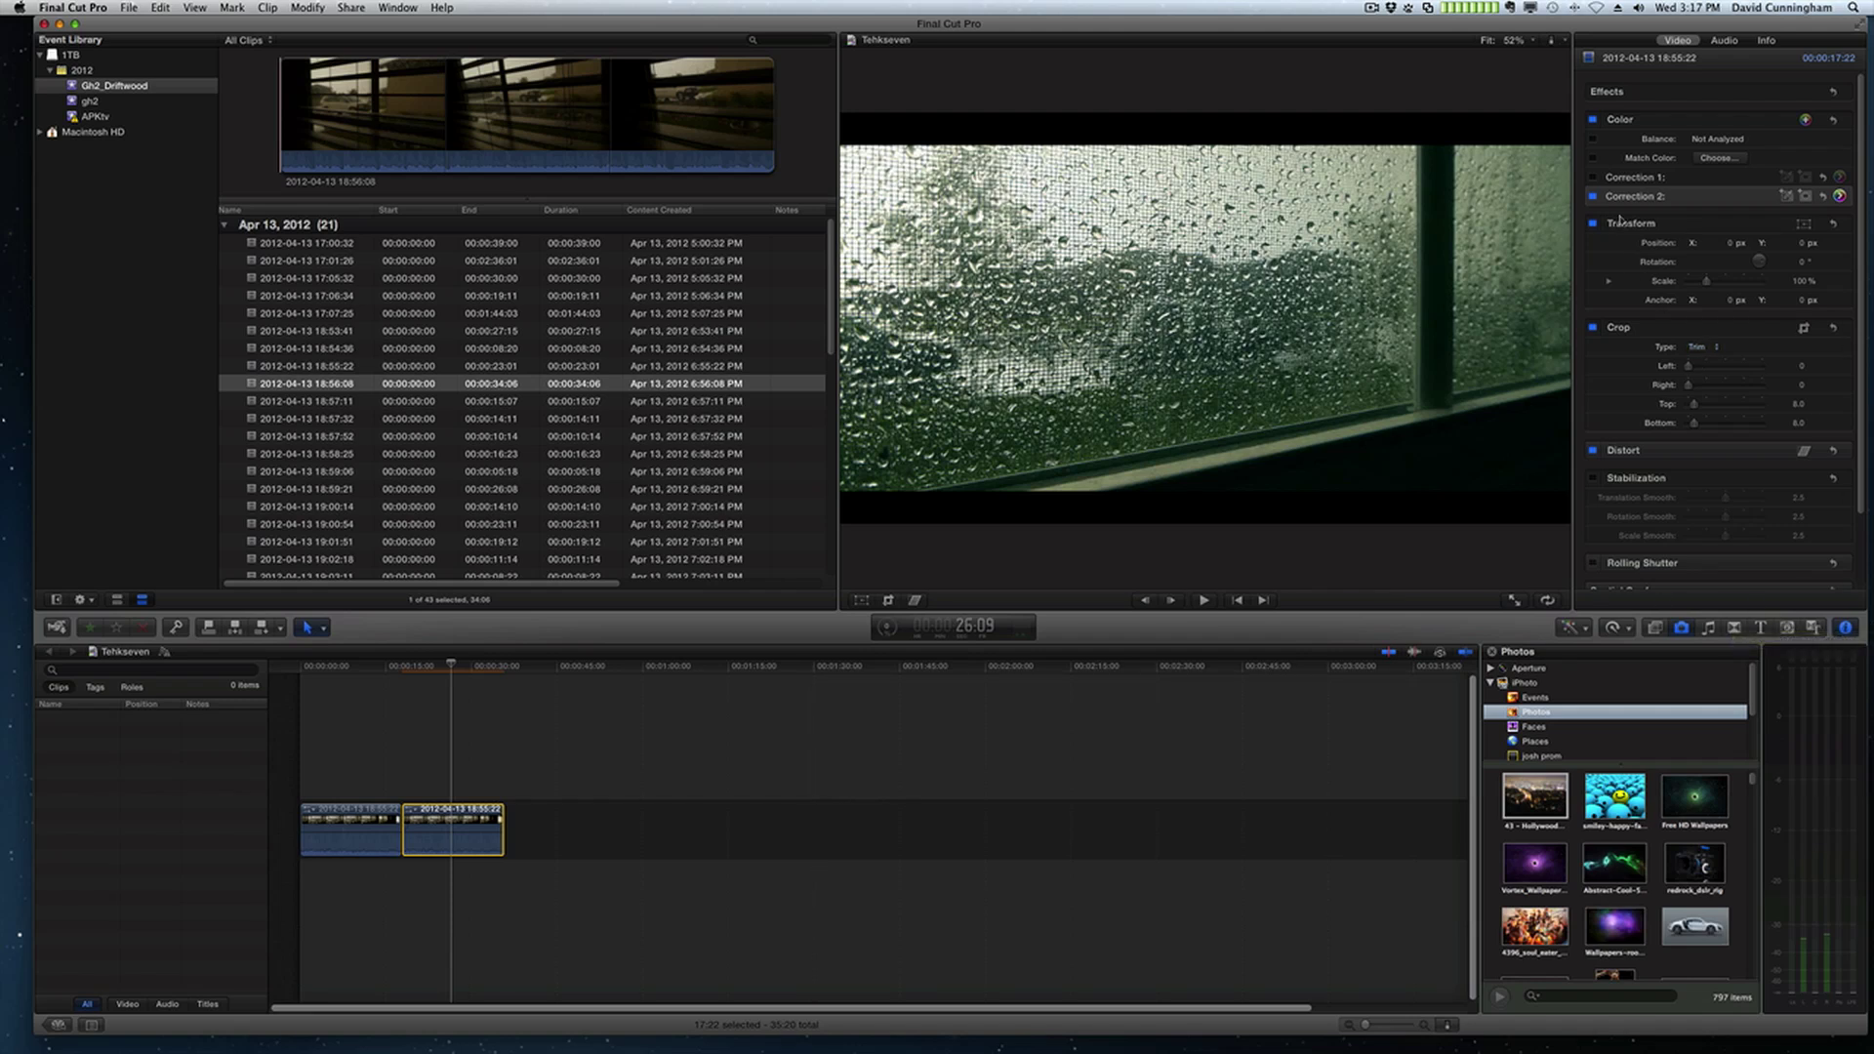
{"action": "left_click", "coordinate": [1840, 196]}
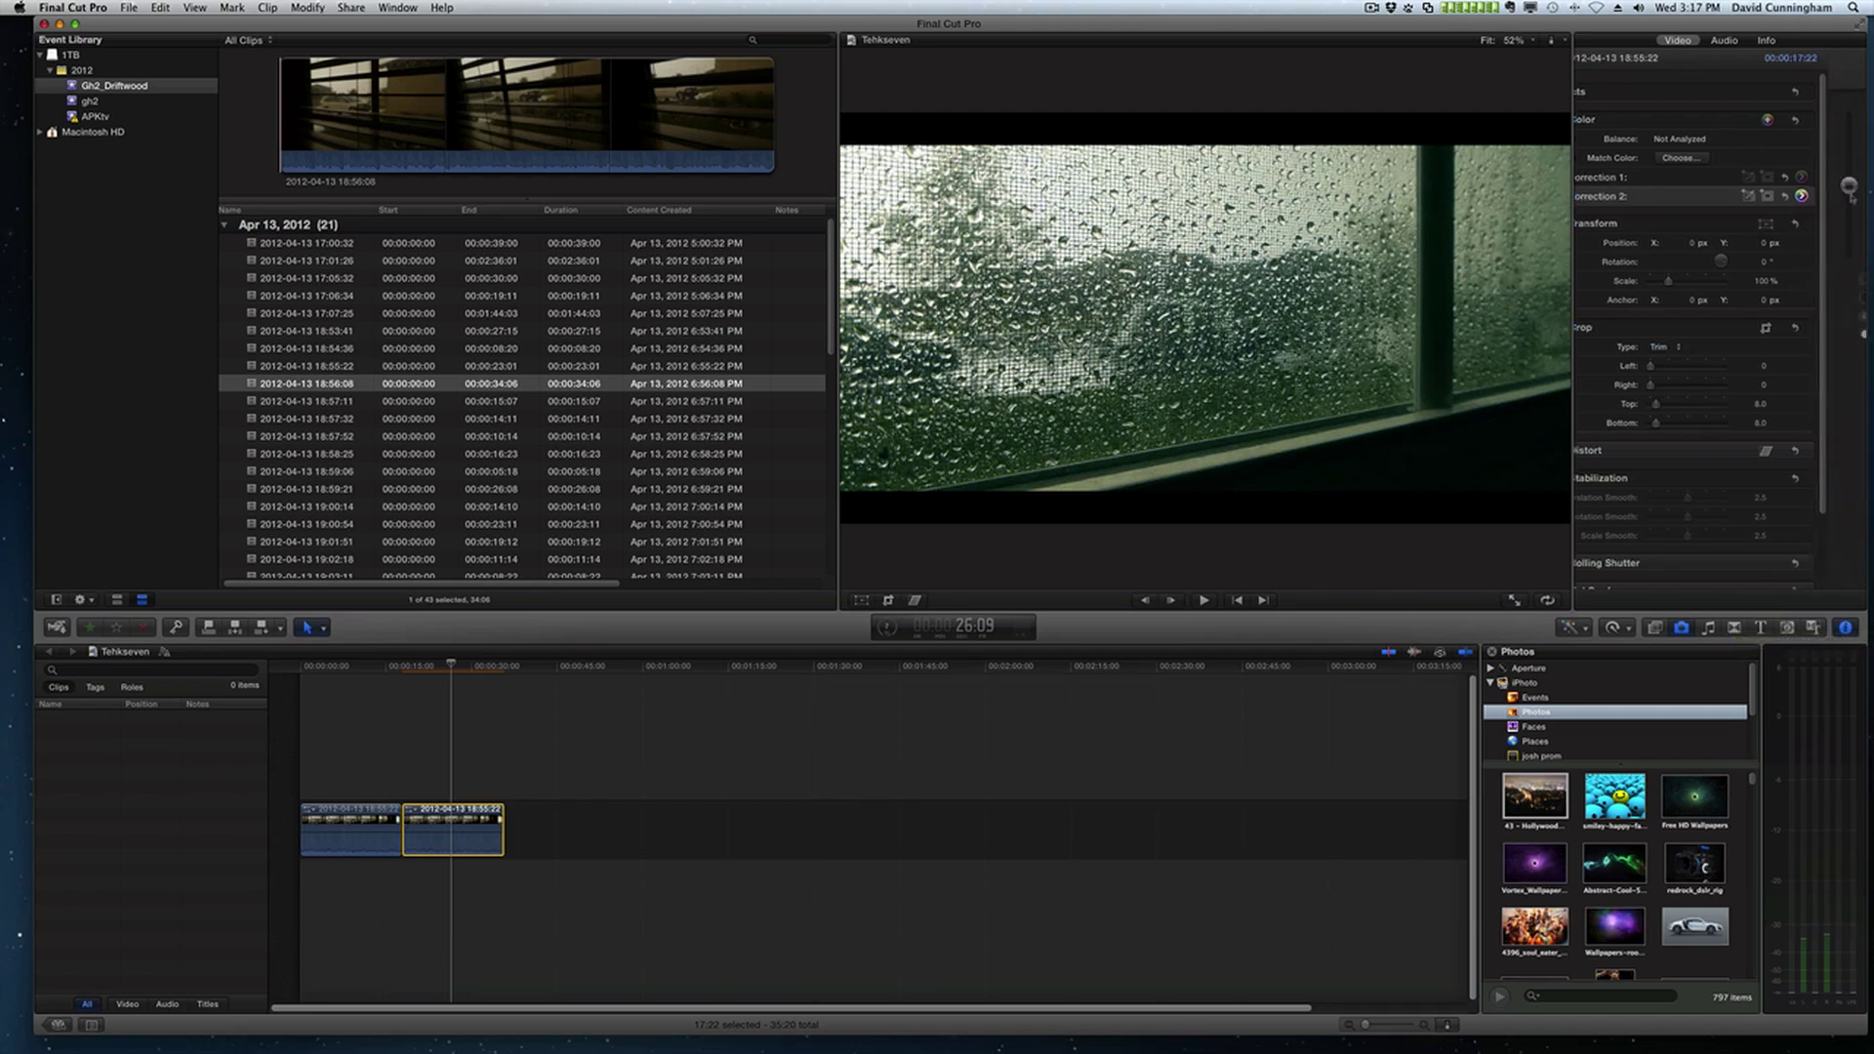
{"action": "left_click", "coordinate": [1782, 71]}
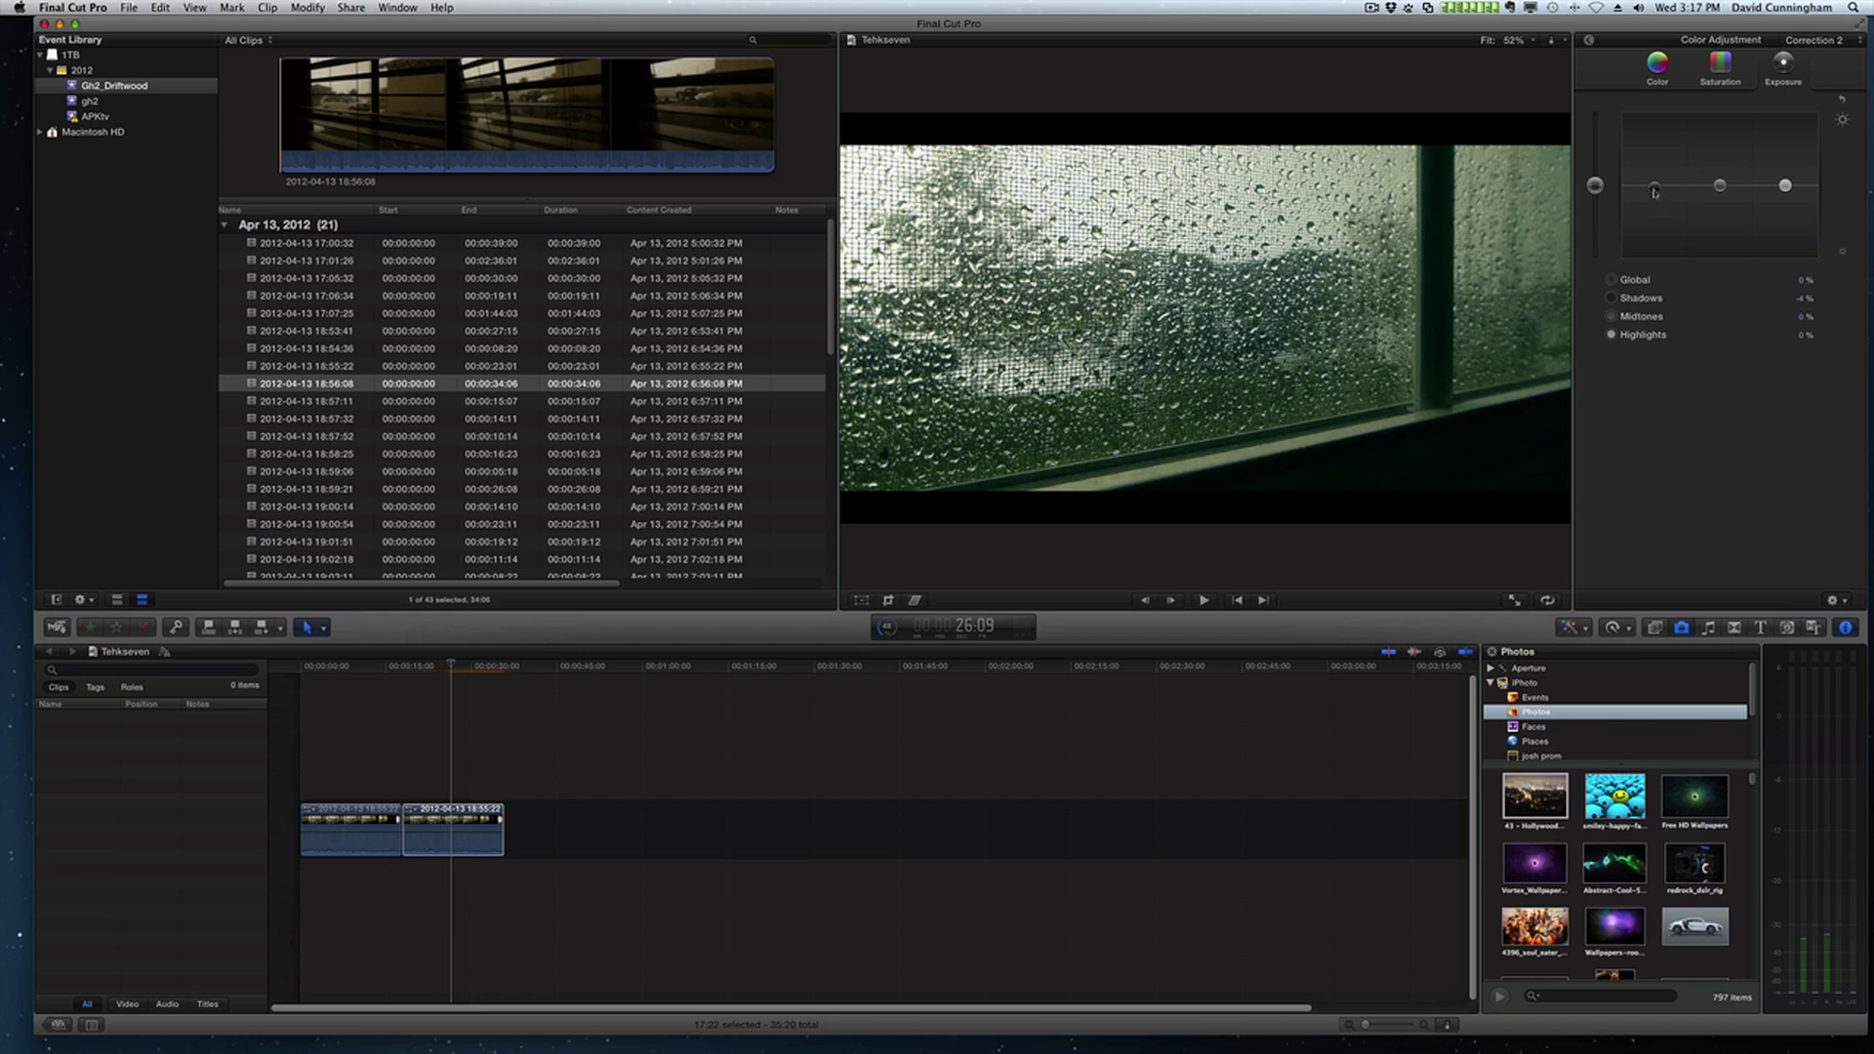
{"action": "left_click_drag", "start_coordinate": [1654, 192], "coordinate": [1652, 211]}
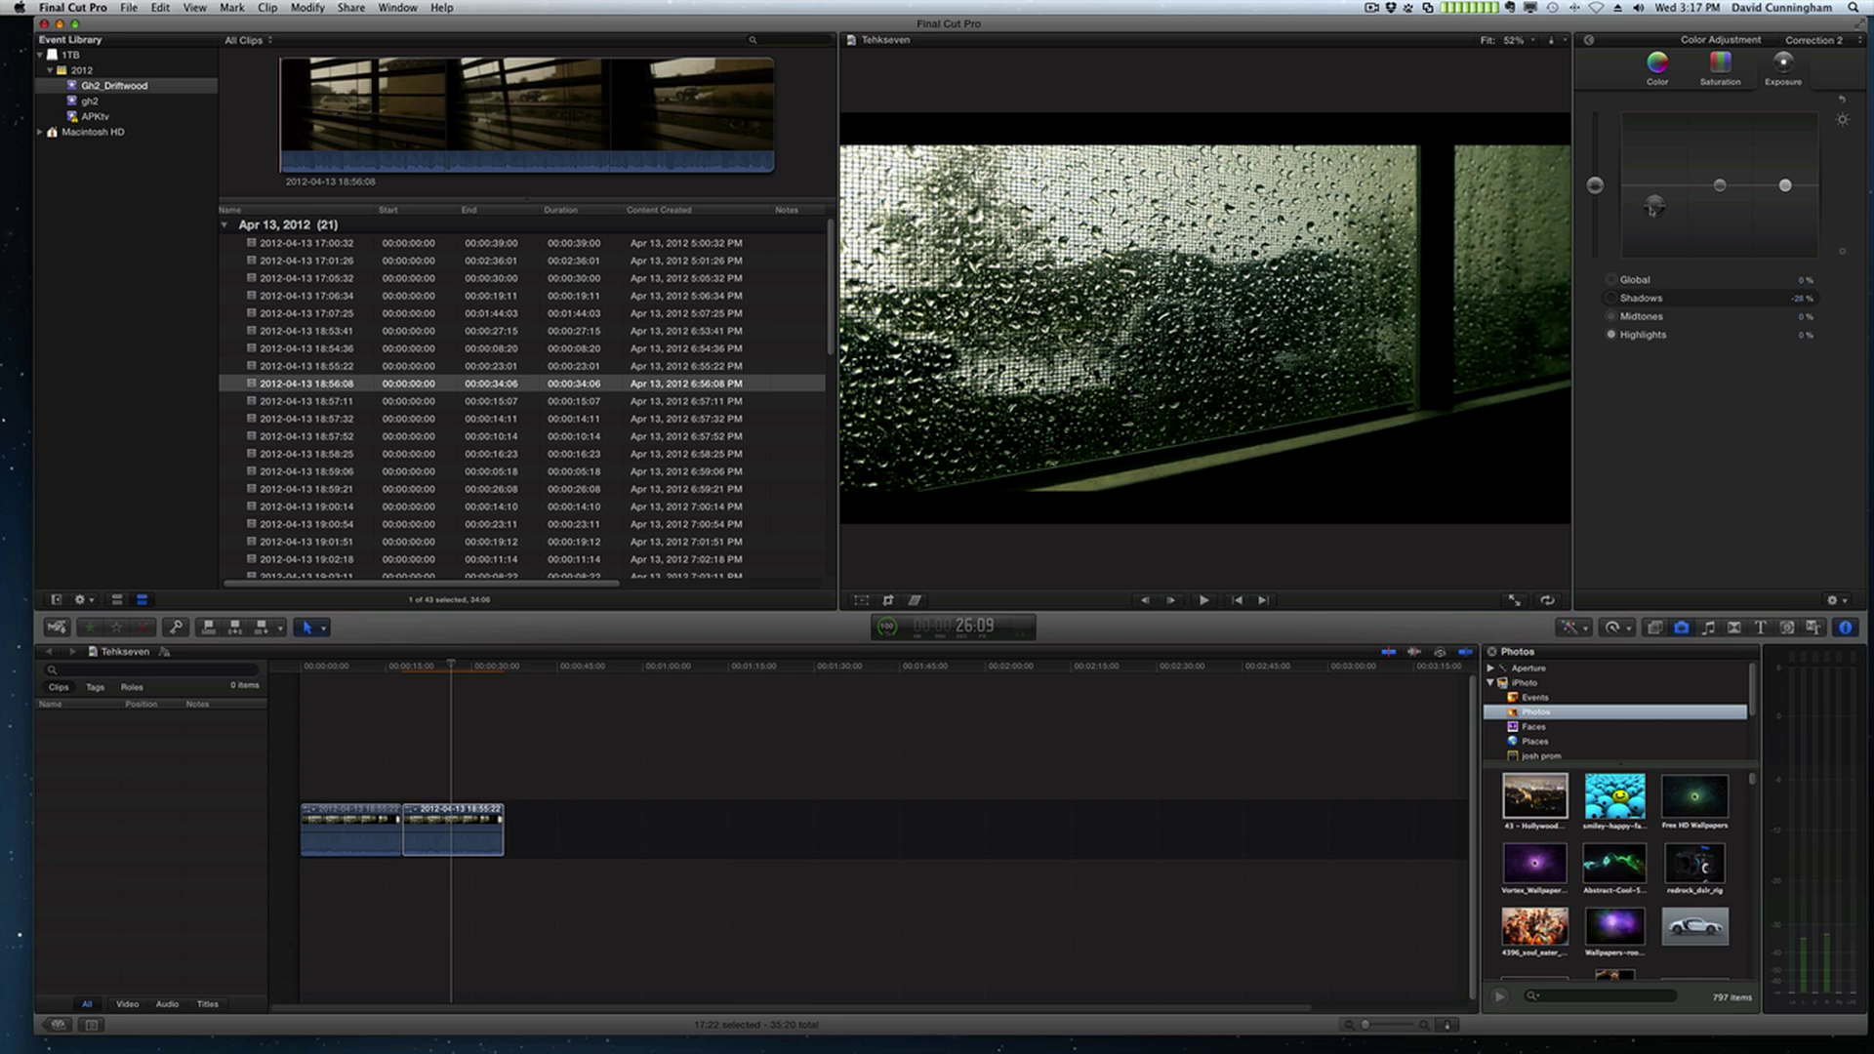
- Set Correction 2's saturation to 15% shadows, 48% midtones and 44% highlights, and its shadows color to 136° at -14%
{"action": "left_click", "coordinate": [1722, 73]}
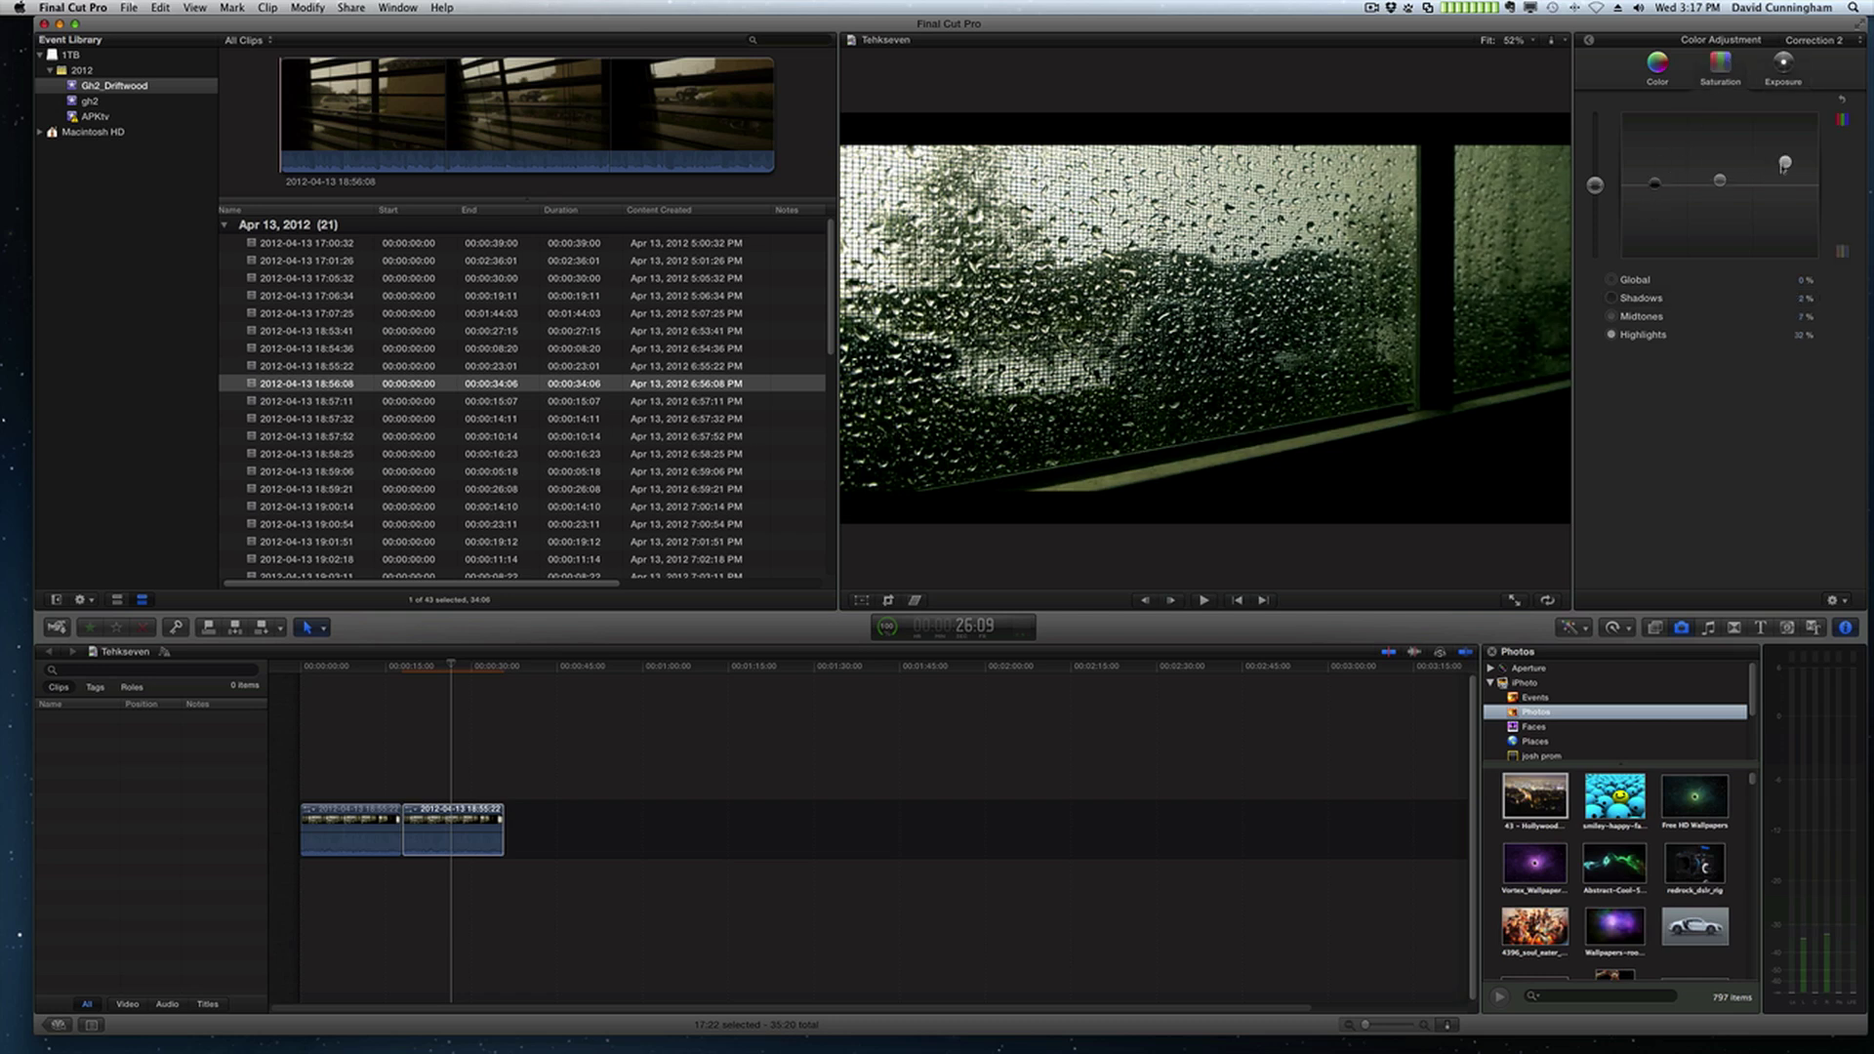
{"action": "left_click_drag", "start_coordinate": [1783, 166], "coordinate": [1720, 149]}
{"action": "left_click", "coordinate": [1657, 64]}
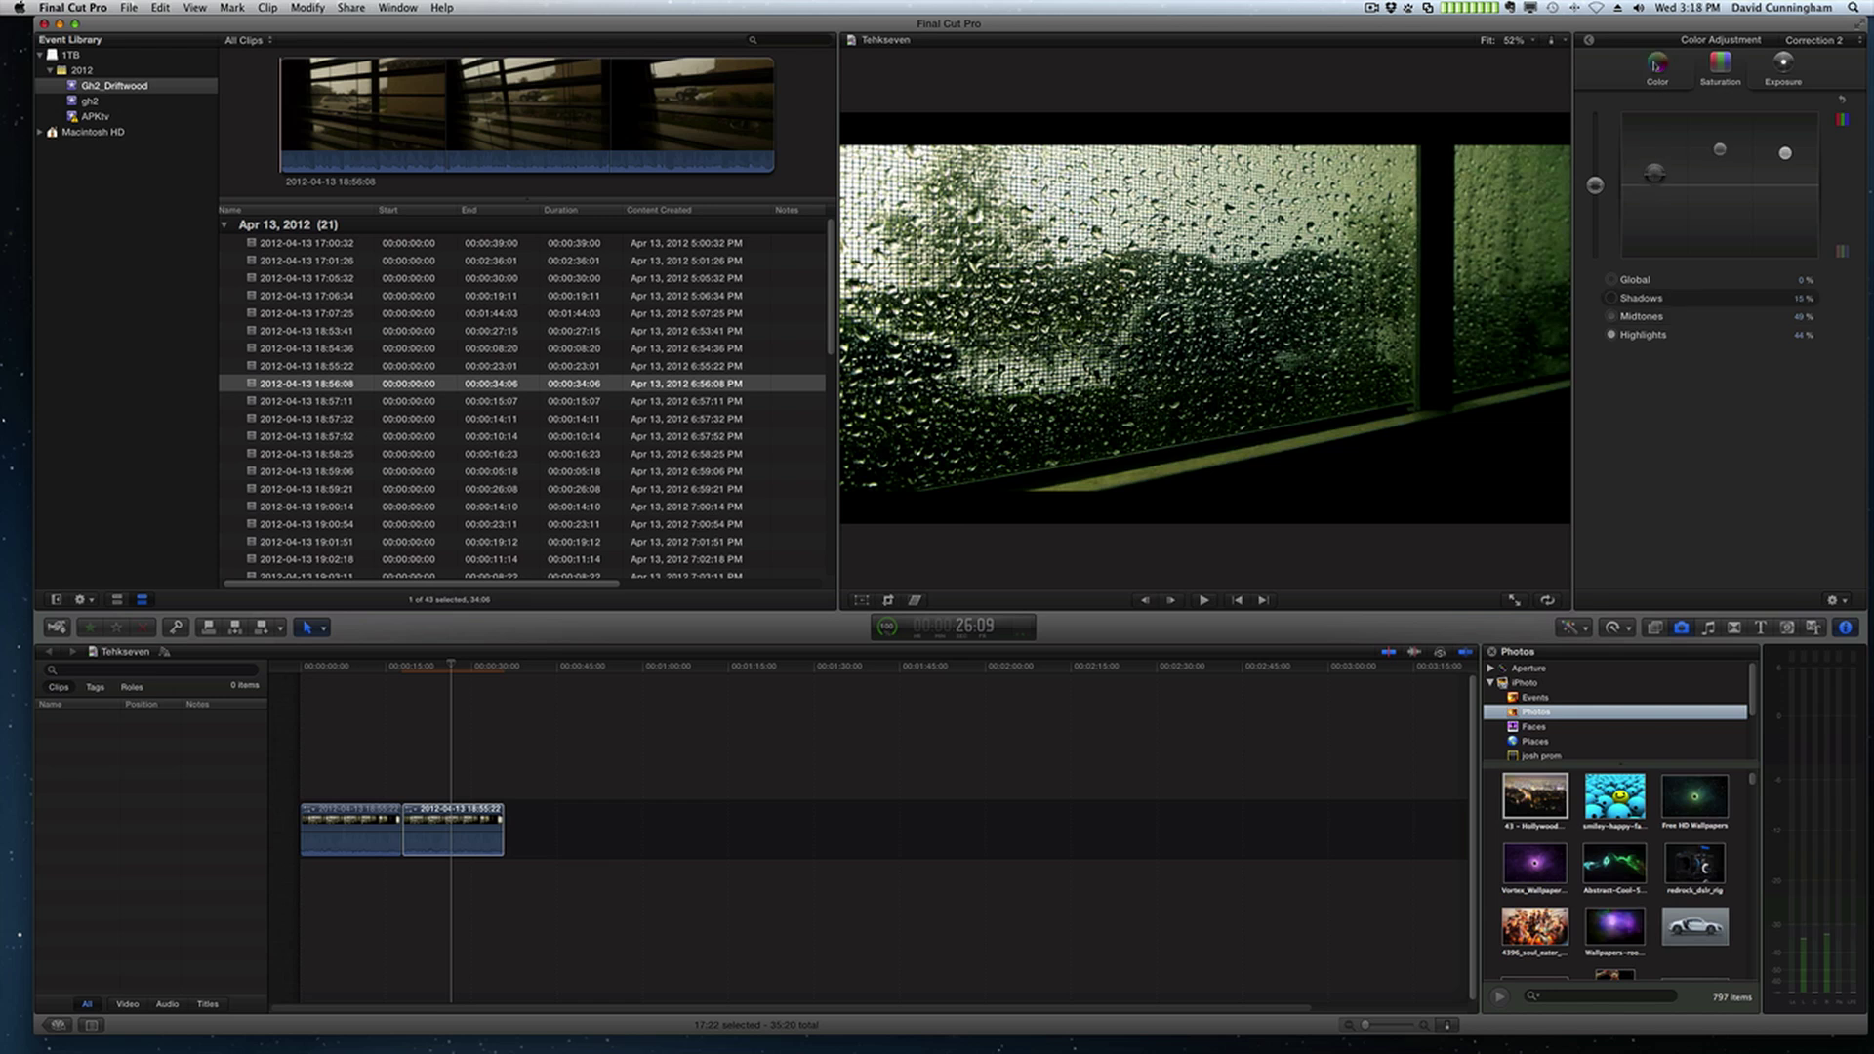
{"action": "left_click_drag", "start_coordinate": [1715, 179], "coordinate": [1702, 196]}
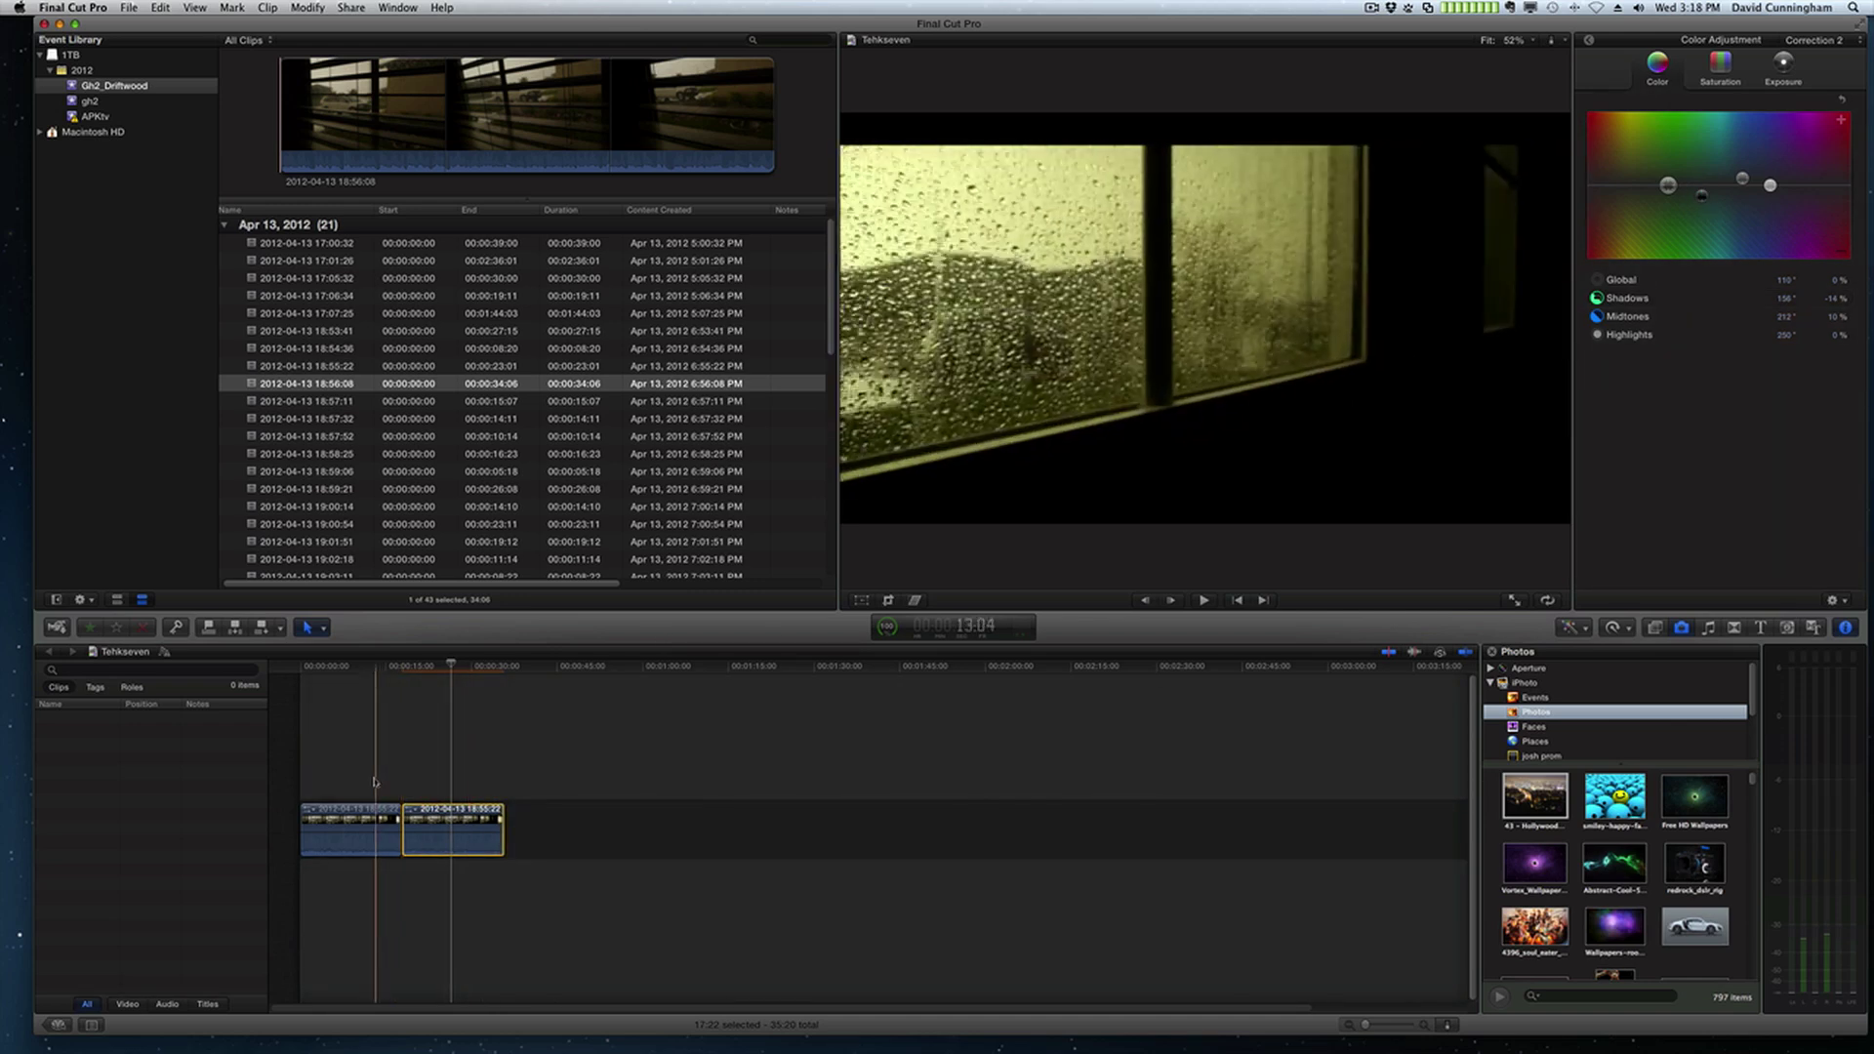
- Play back the regraded second clip and compare it with and without Correction 2
{"action": "key", "text": "space"}
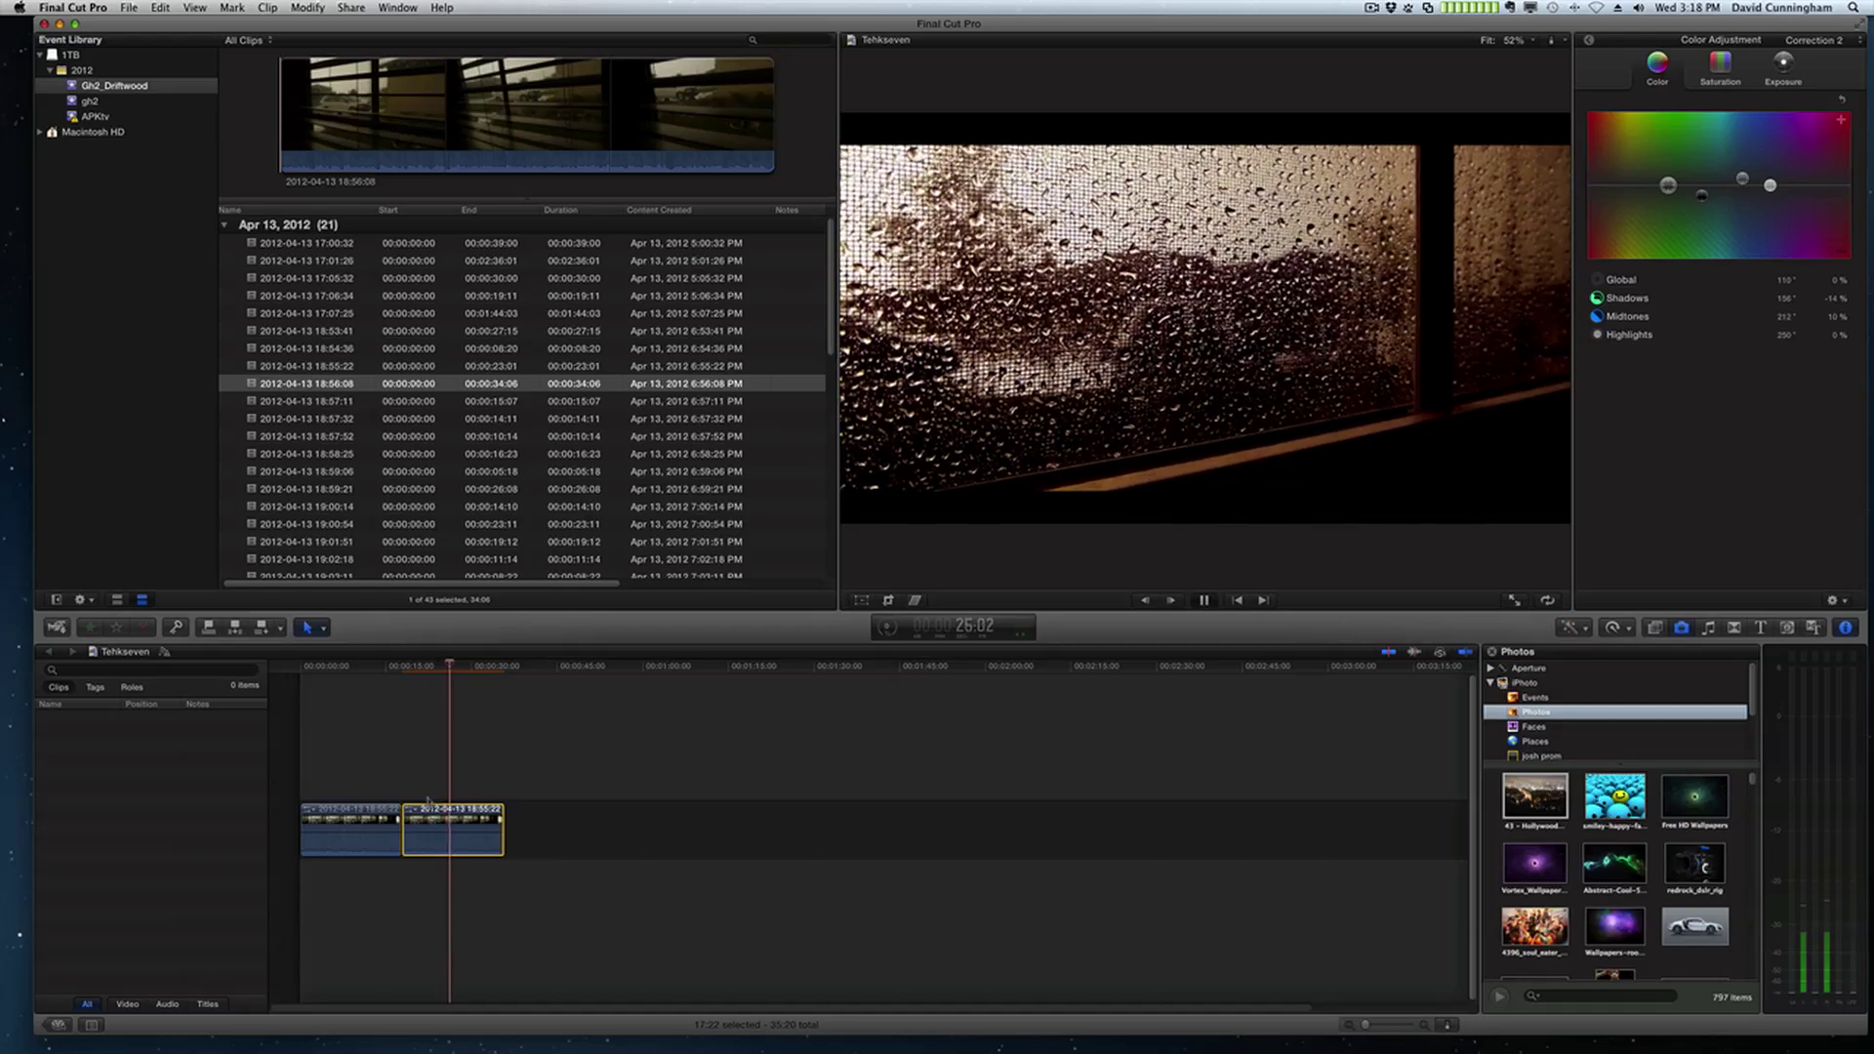
{"action": "key", "text": "space"}
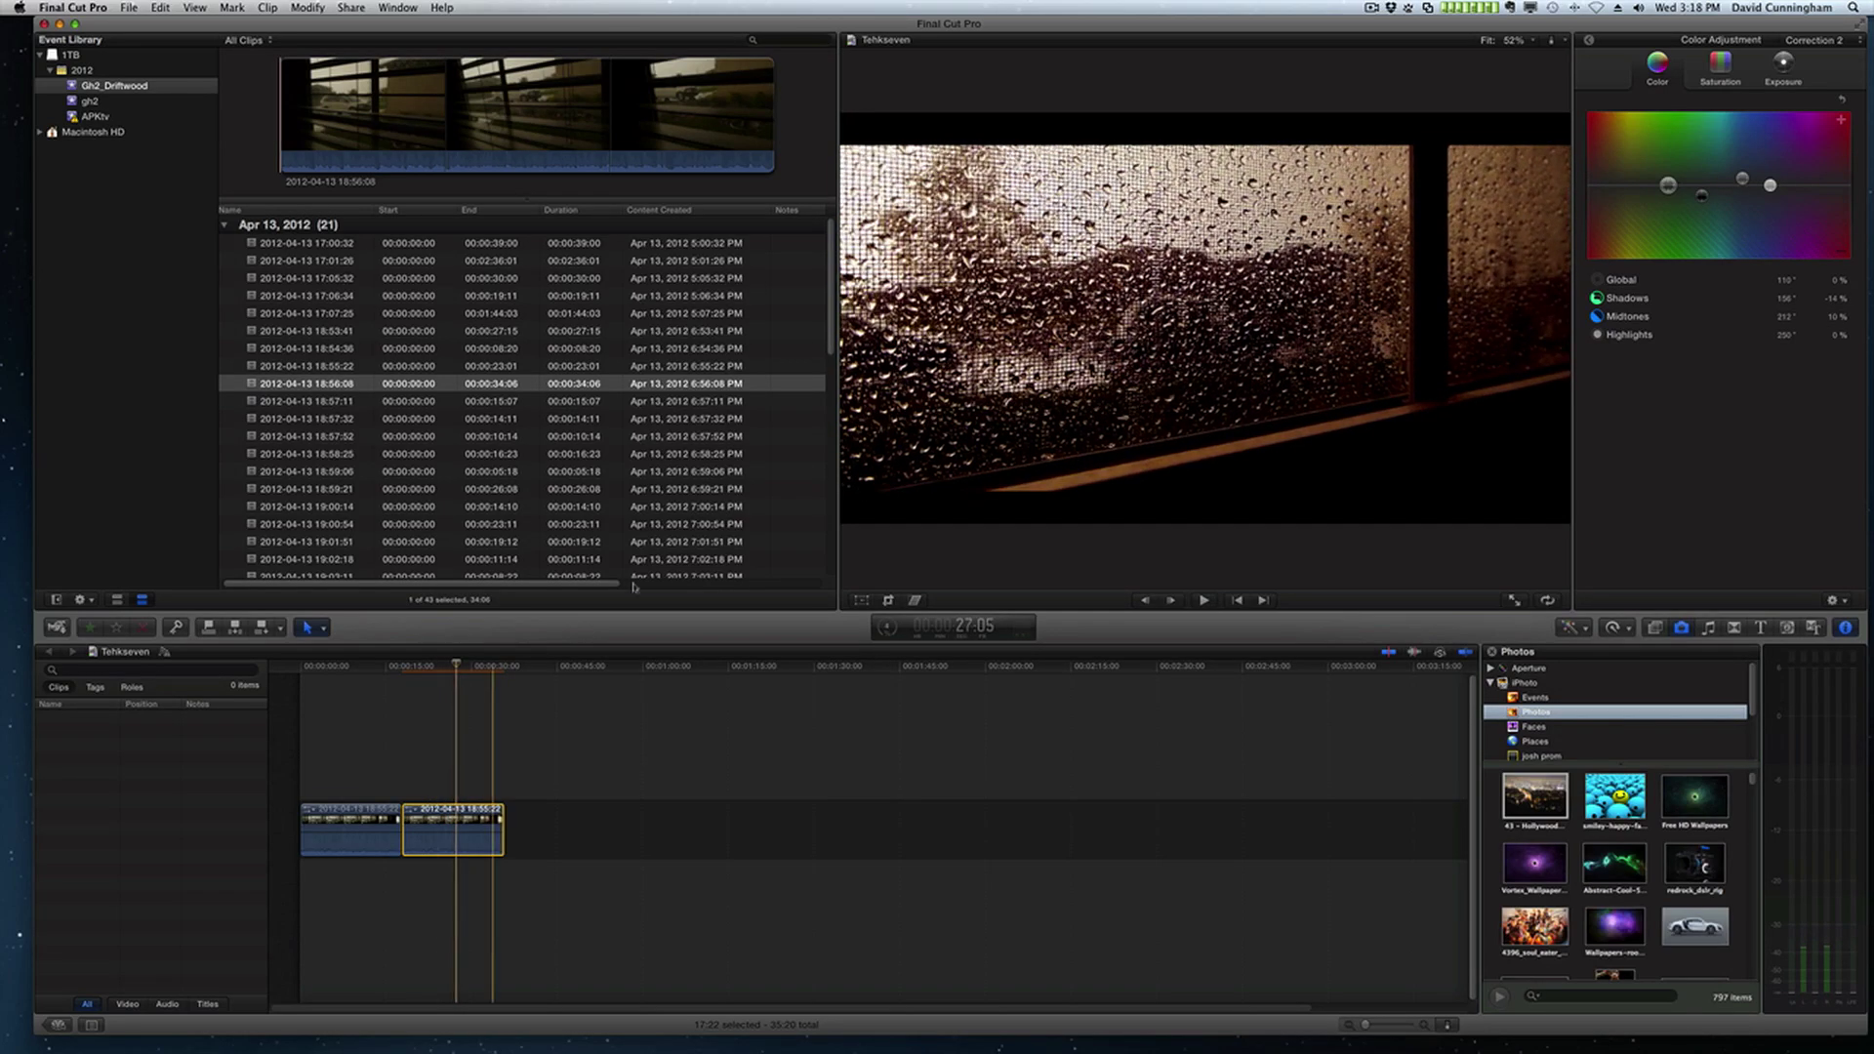
{"action": "left_click", "coordinate": [1590, 41]}
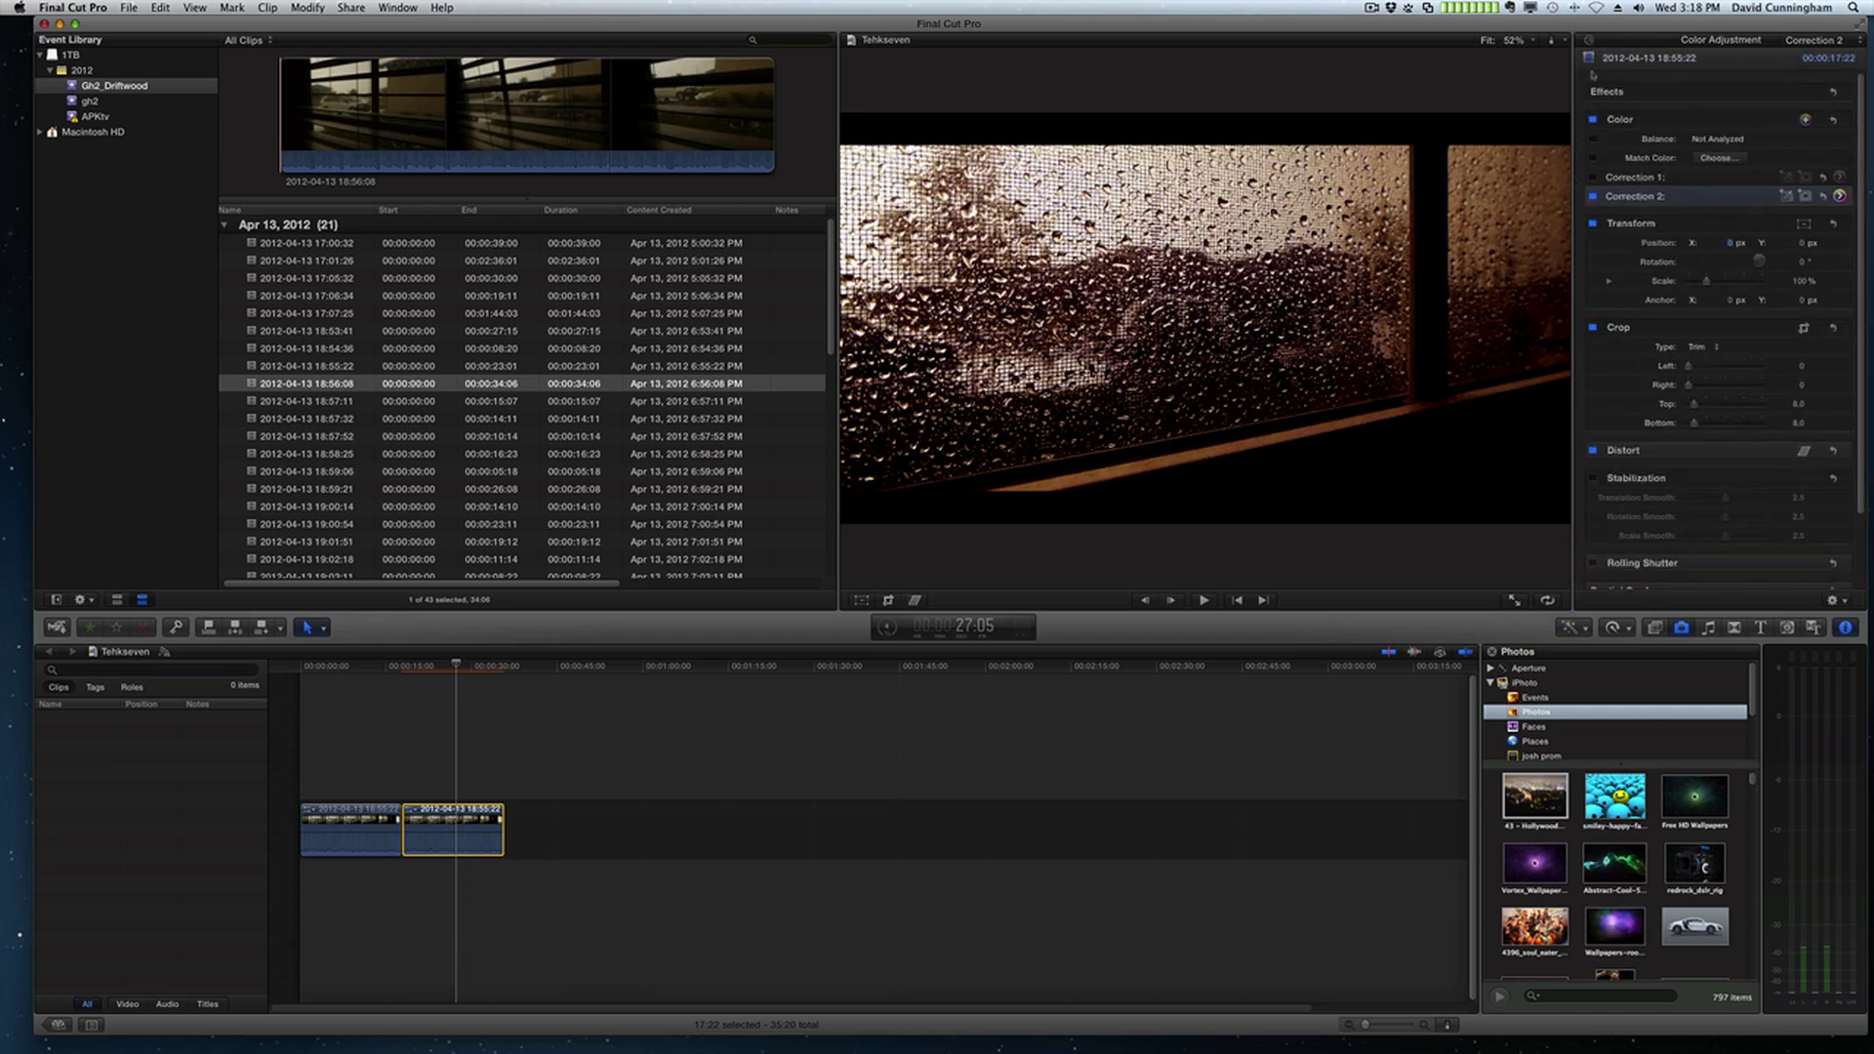
{"action": "left_click", "coordinate": [1593, 197]}
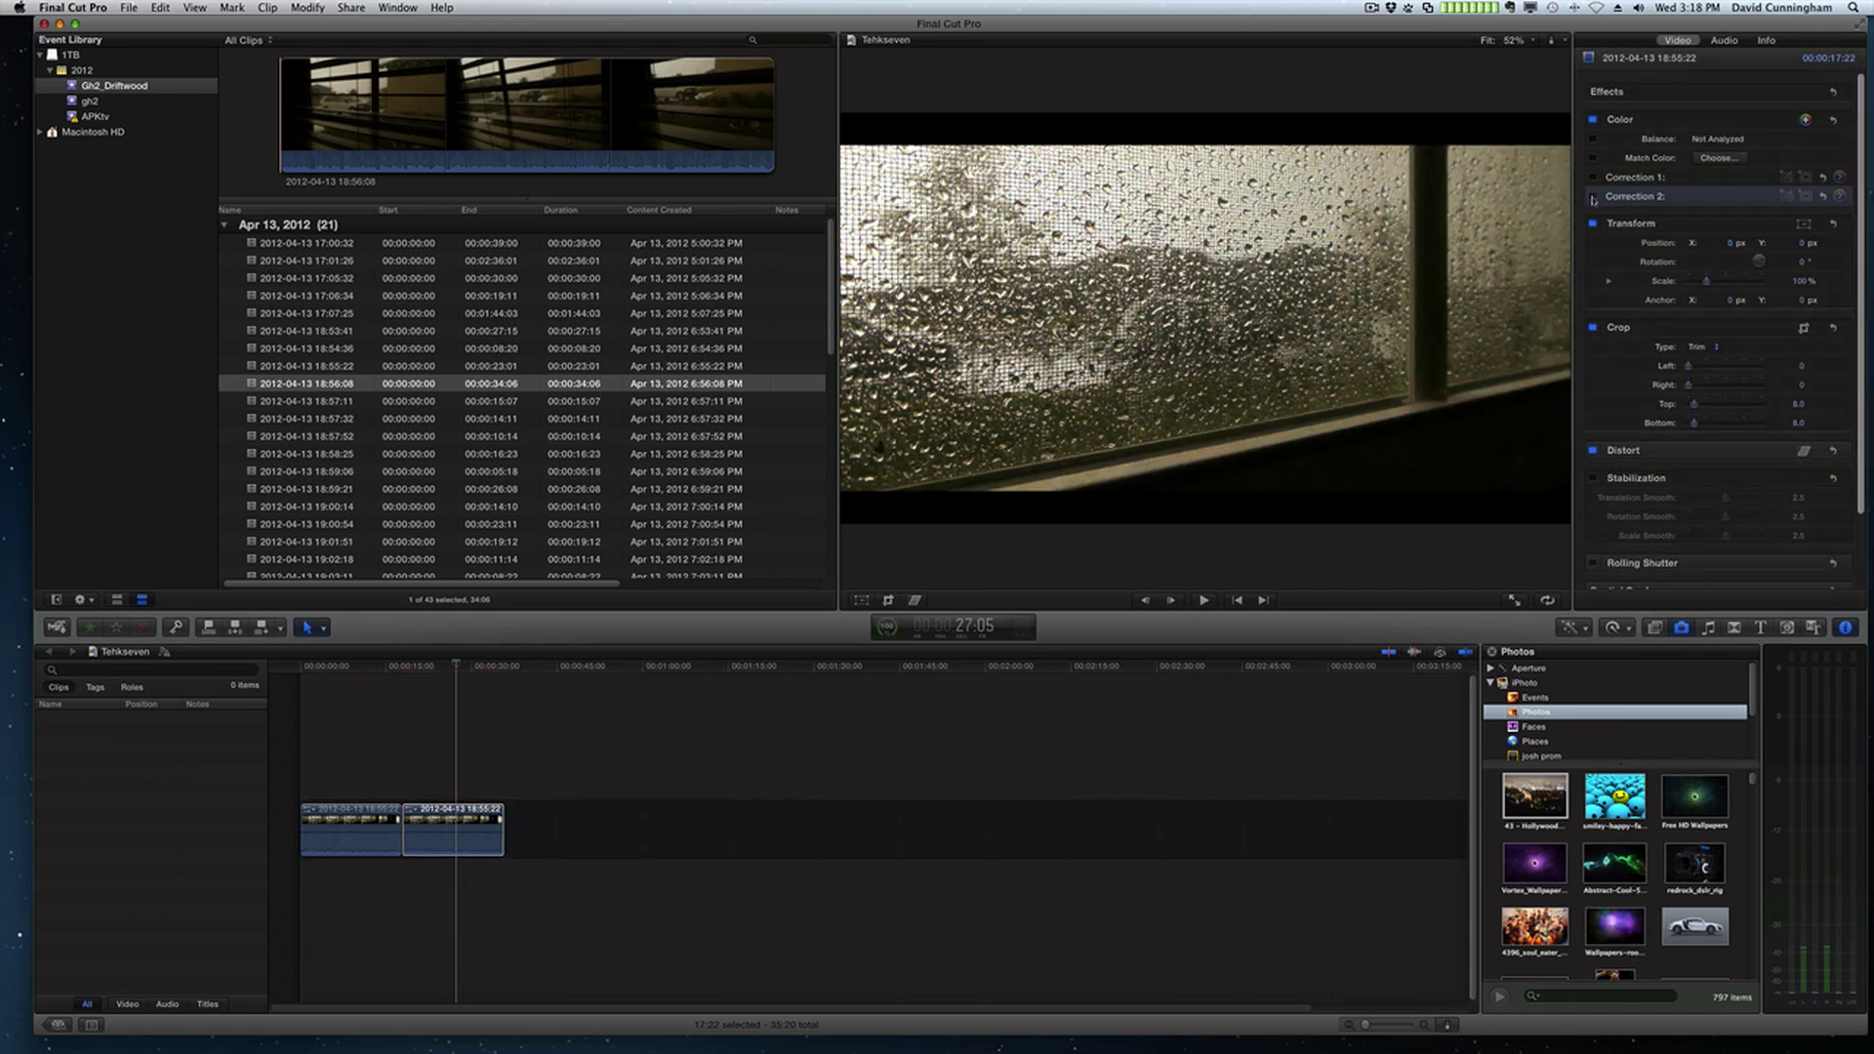
{"action": "left_click", "coordinate": [1592, 197]}
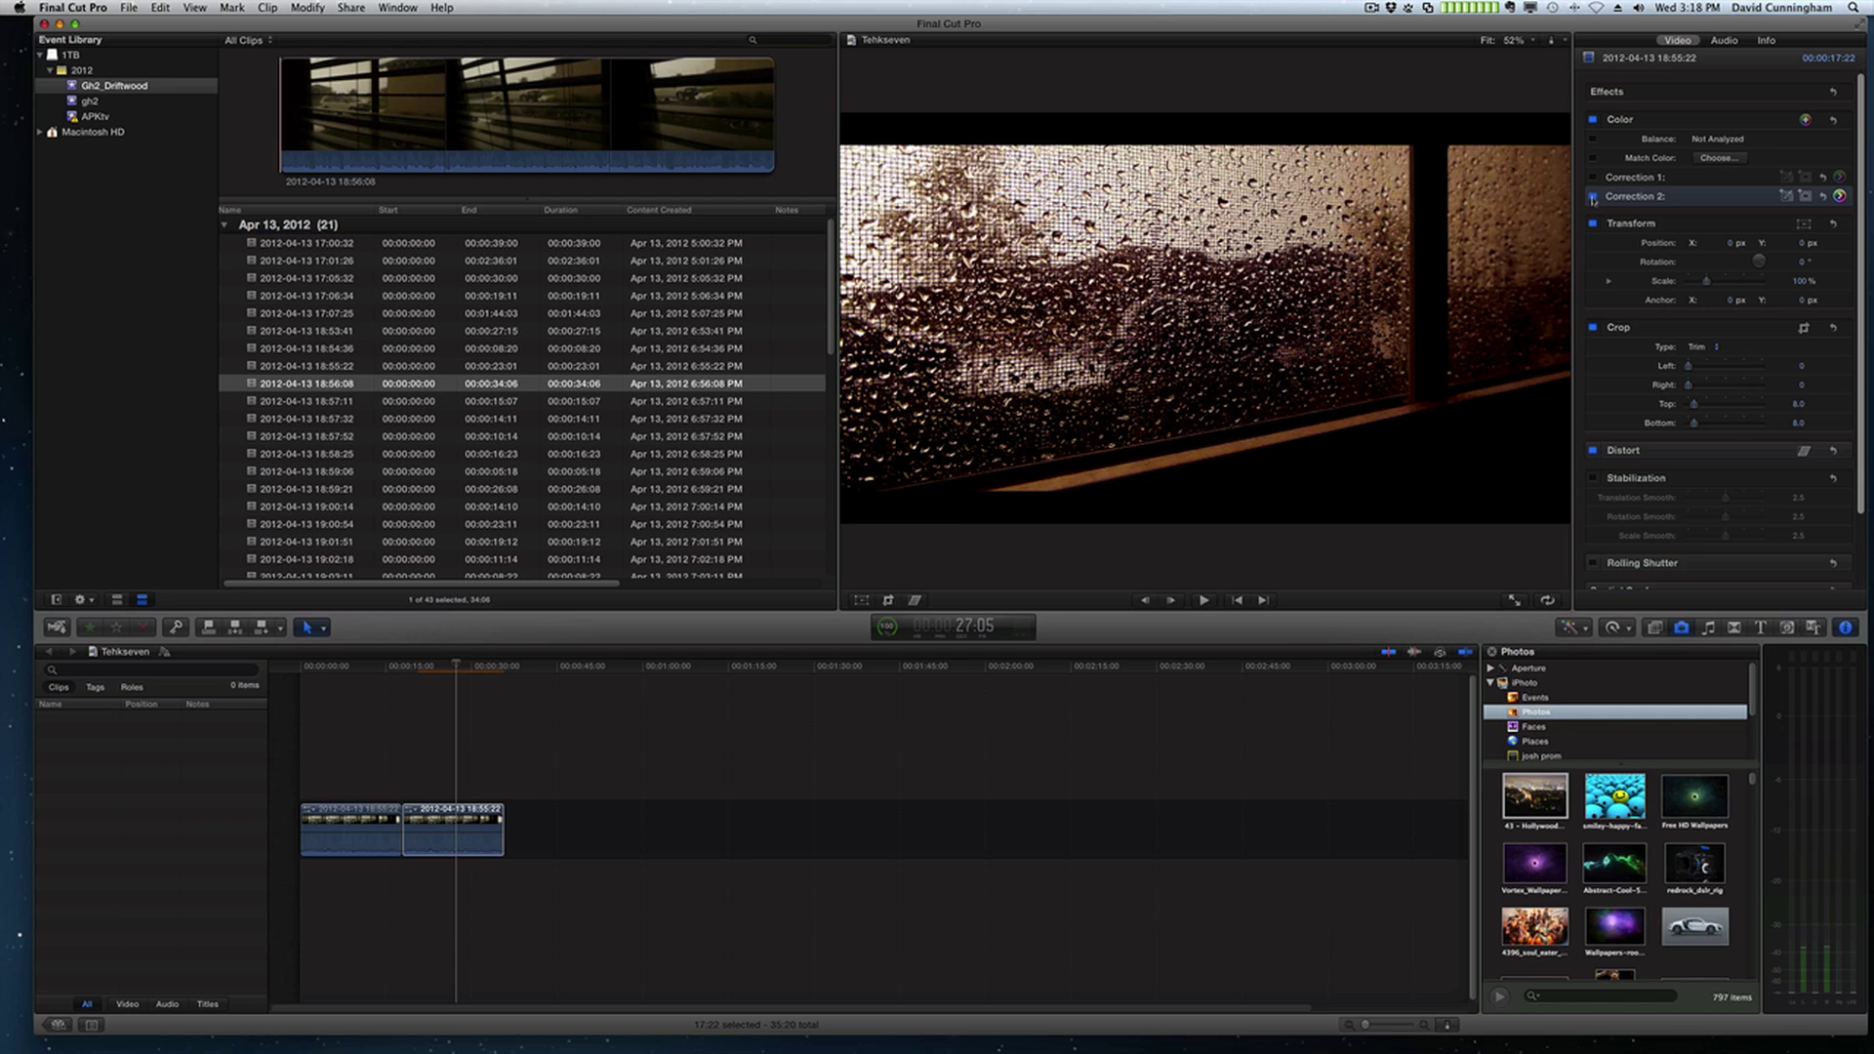
{"action": "left_click", "coordinate": [453, 838]}
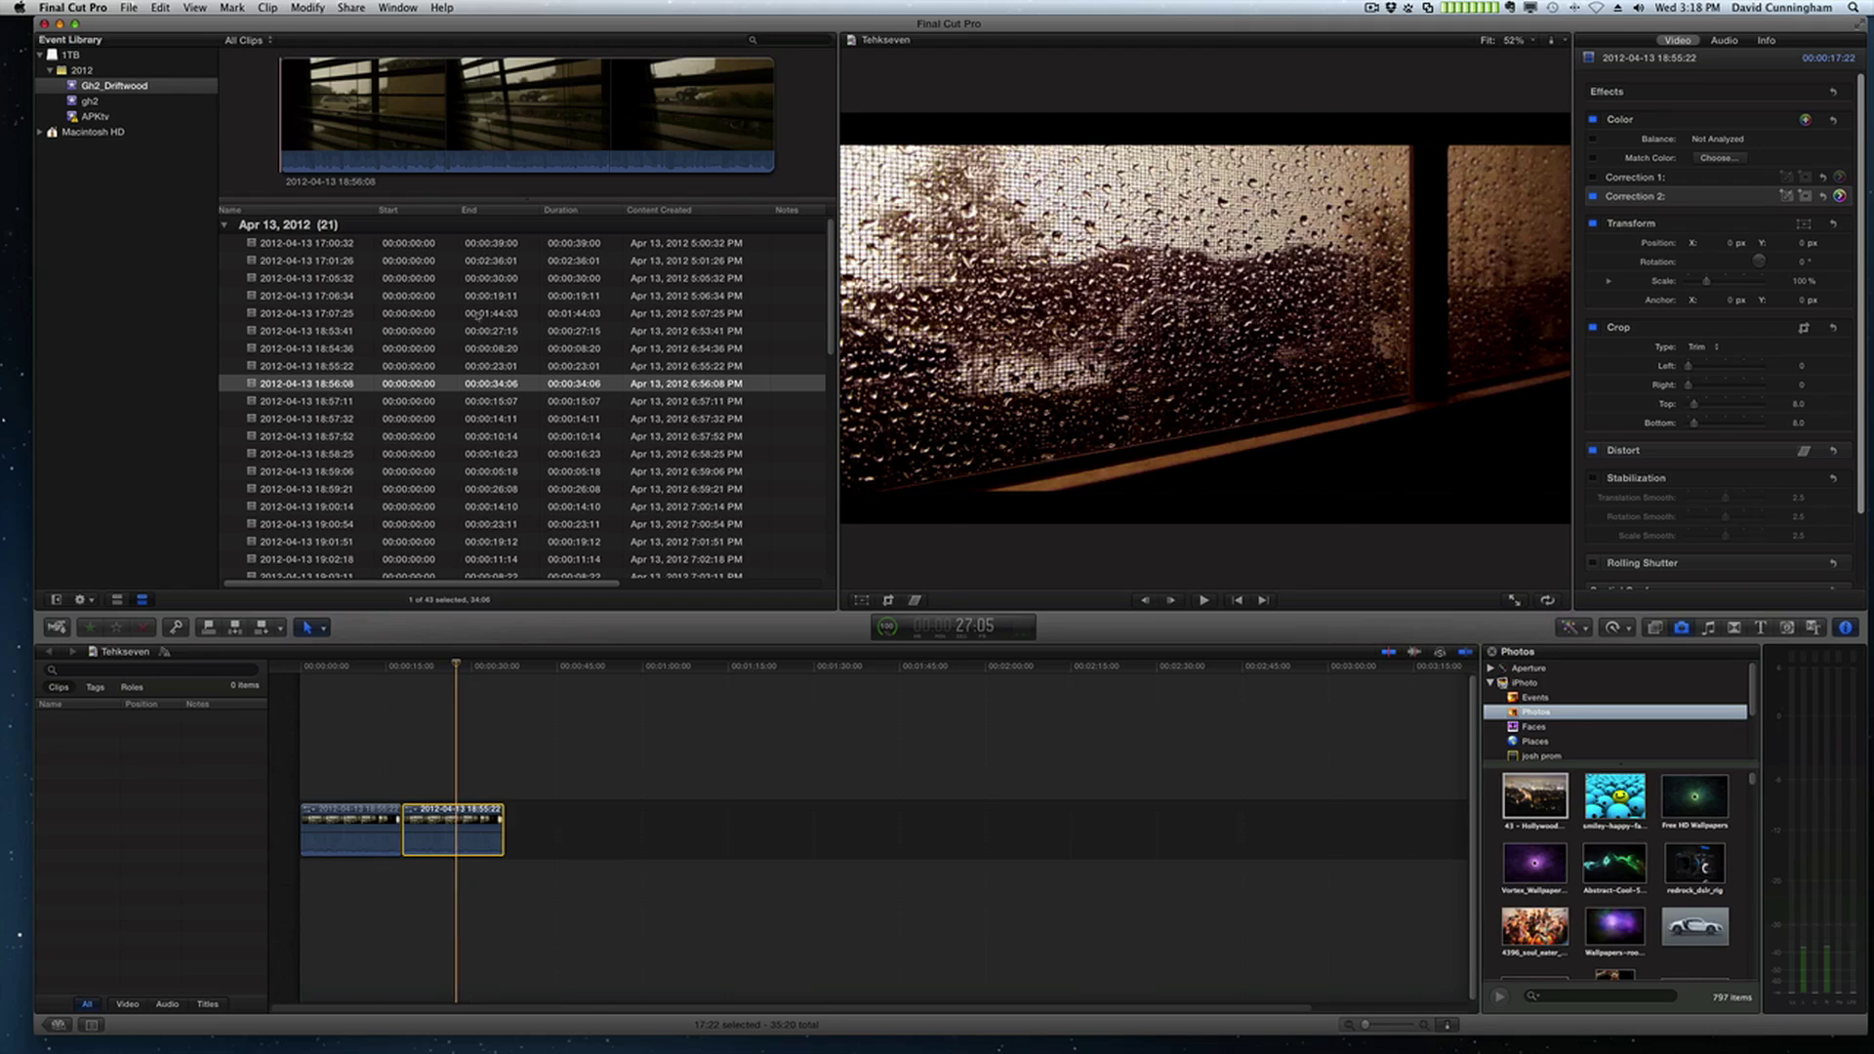
{"action": "left_click", "coordinate": [478, 140]}
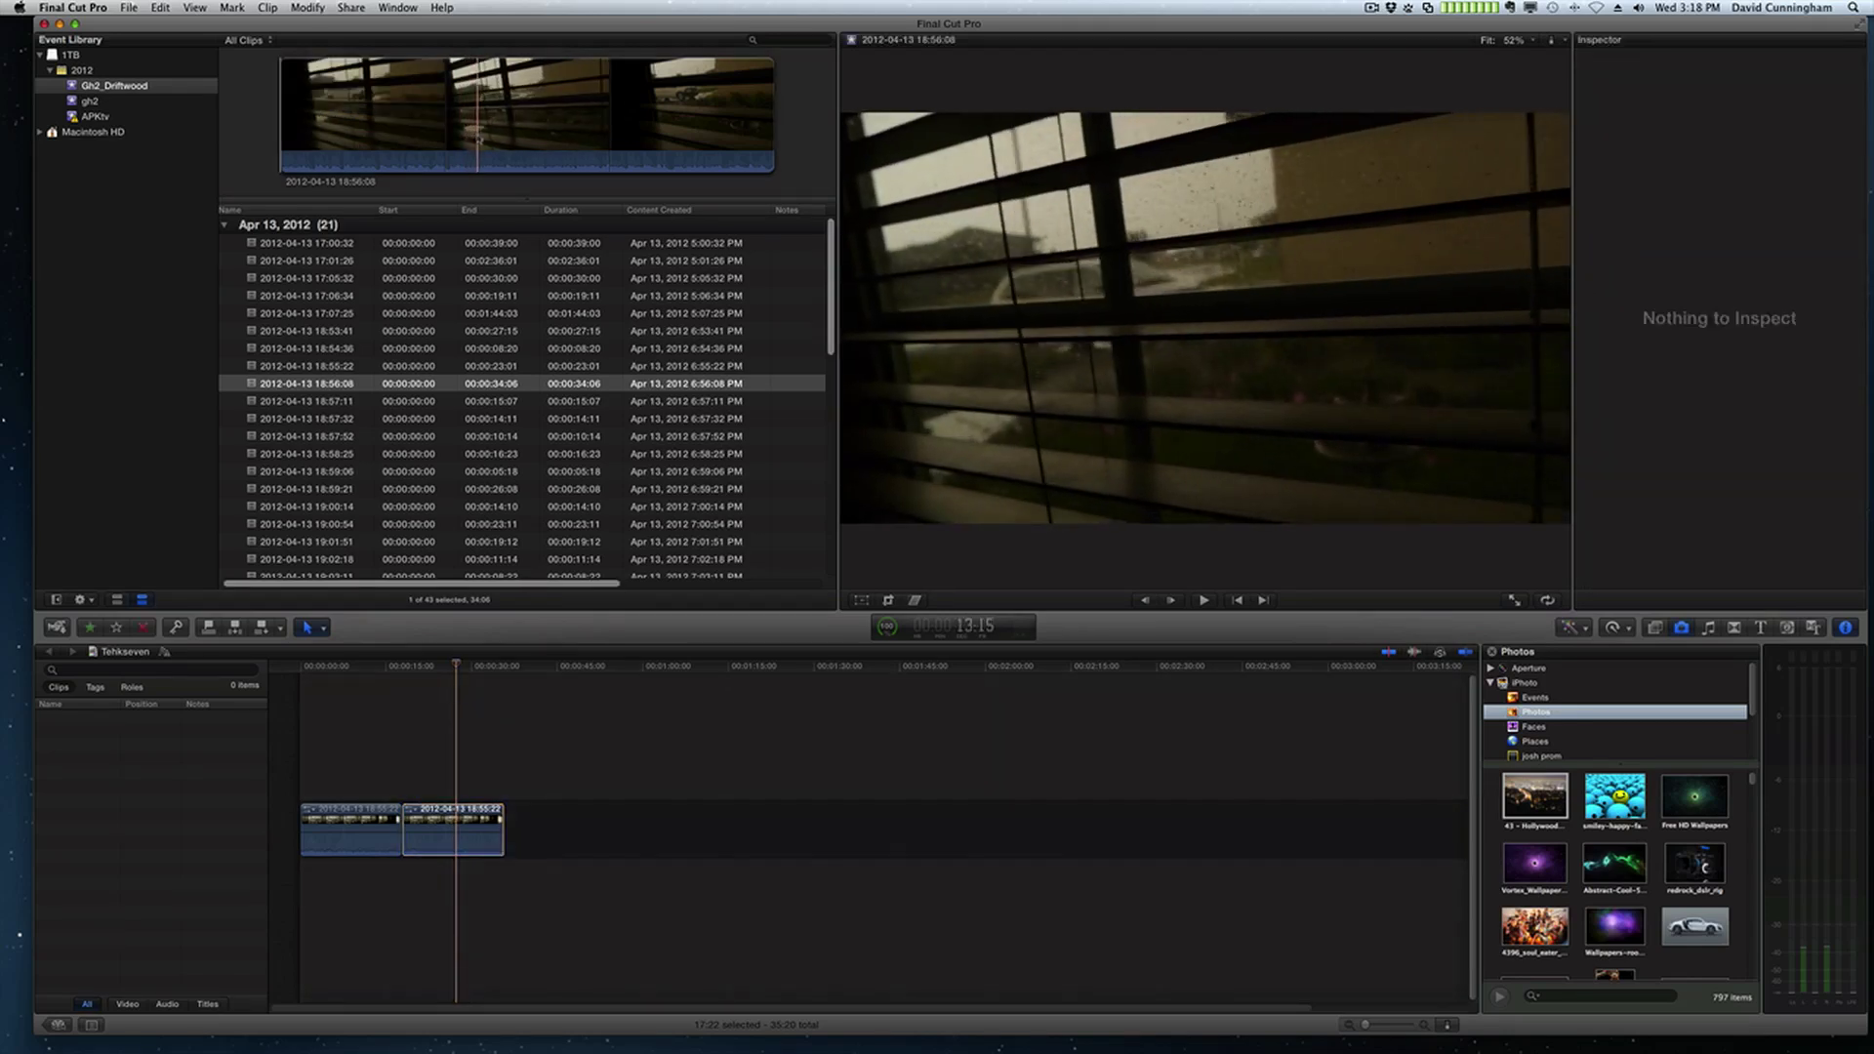
{"action": "key", "text": "i"}
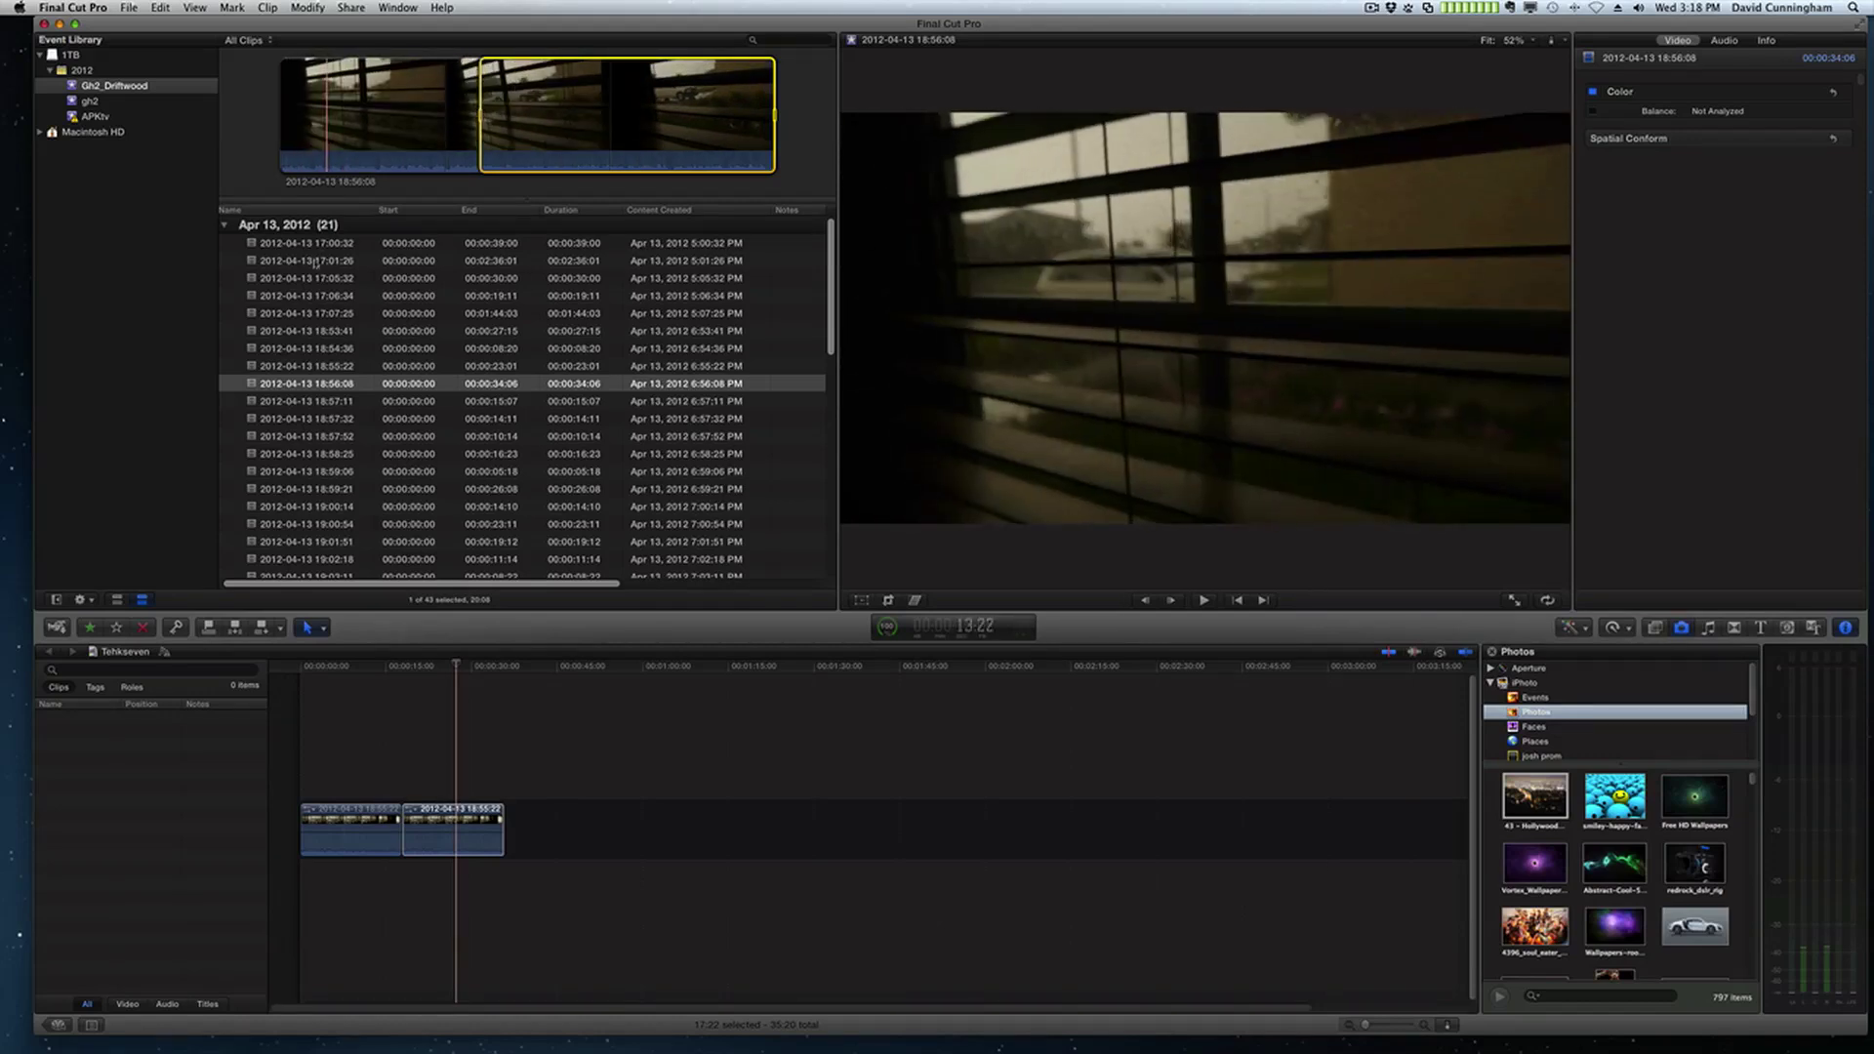
{"action": "key", "text": "Down"}
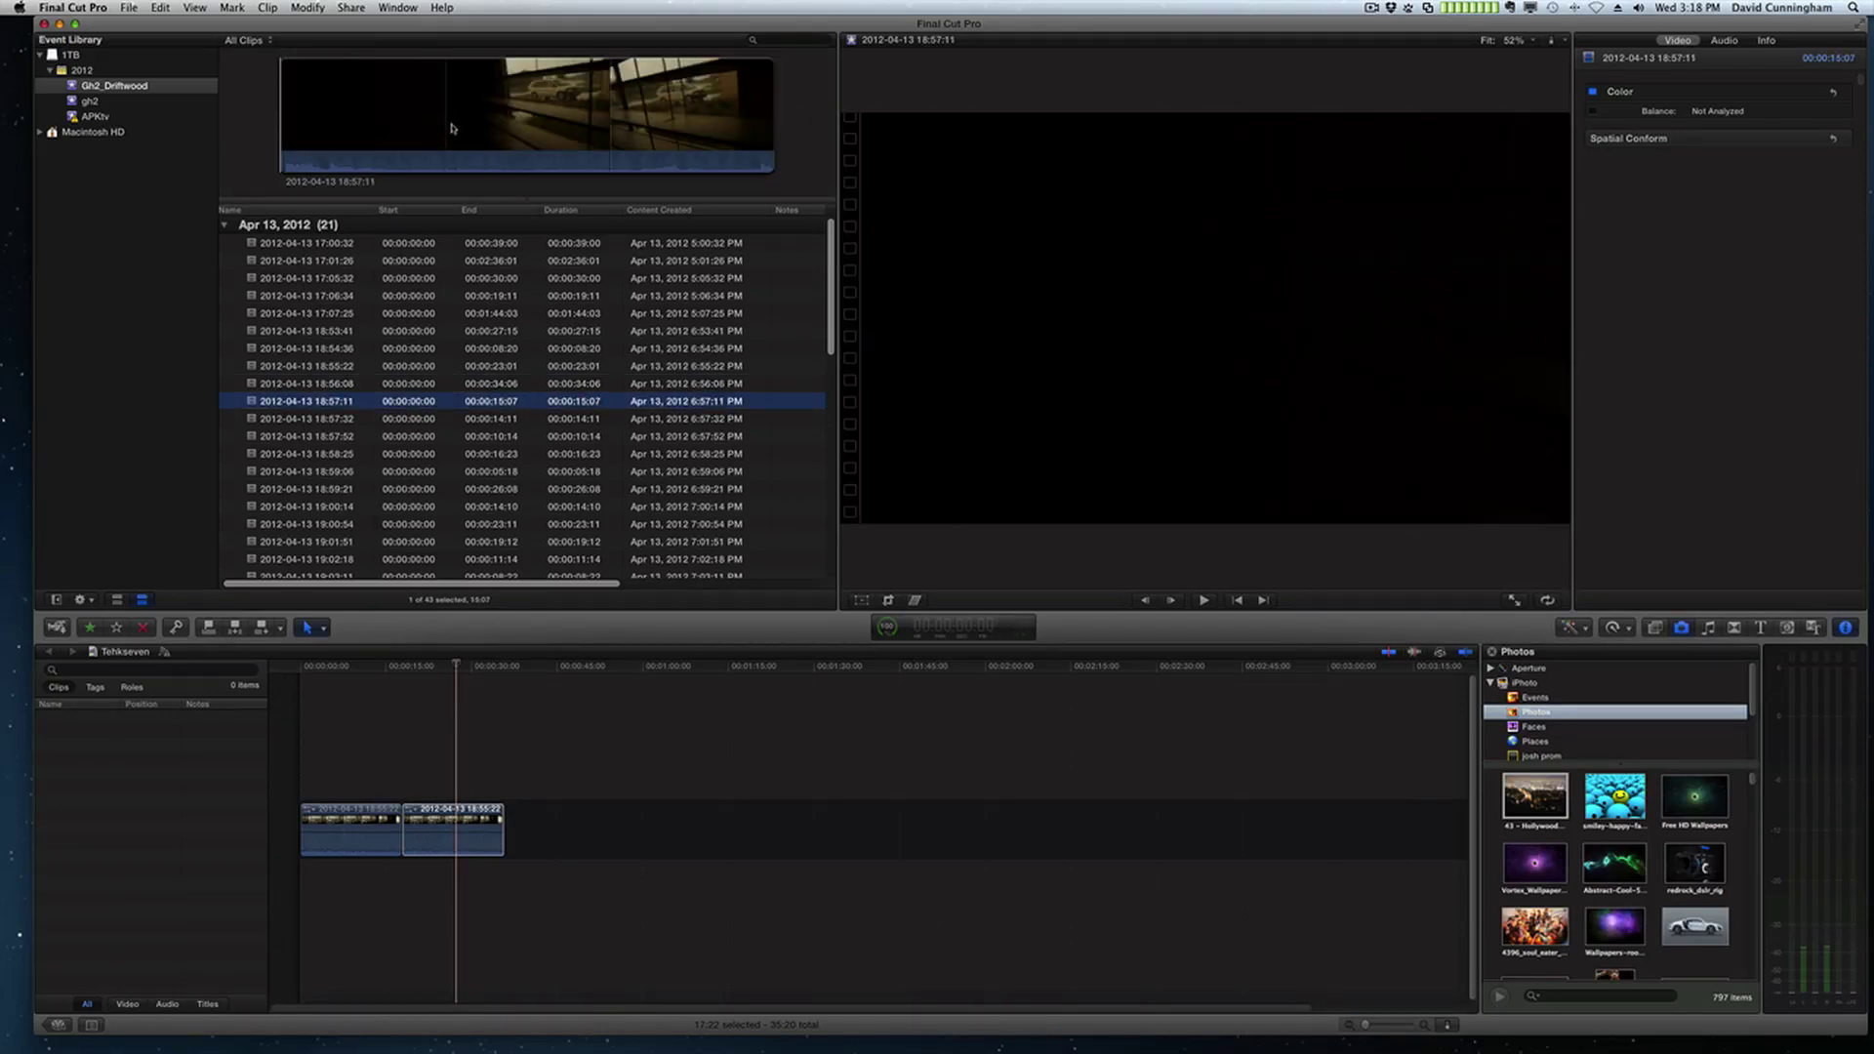
{"action": "key", "text": "i"}
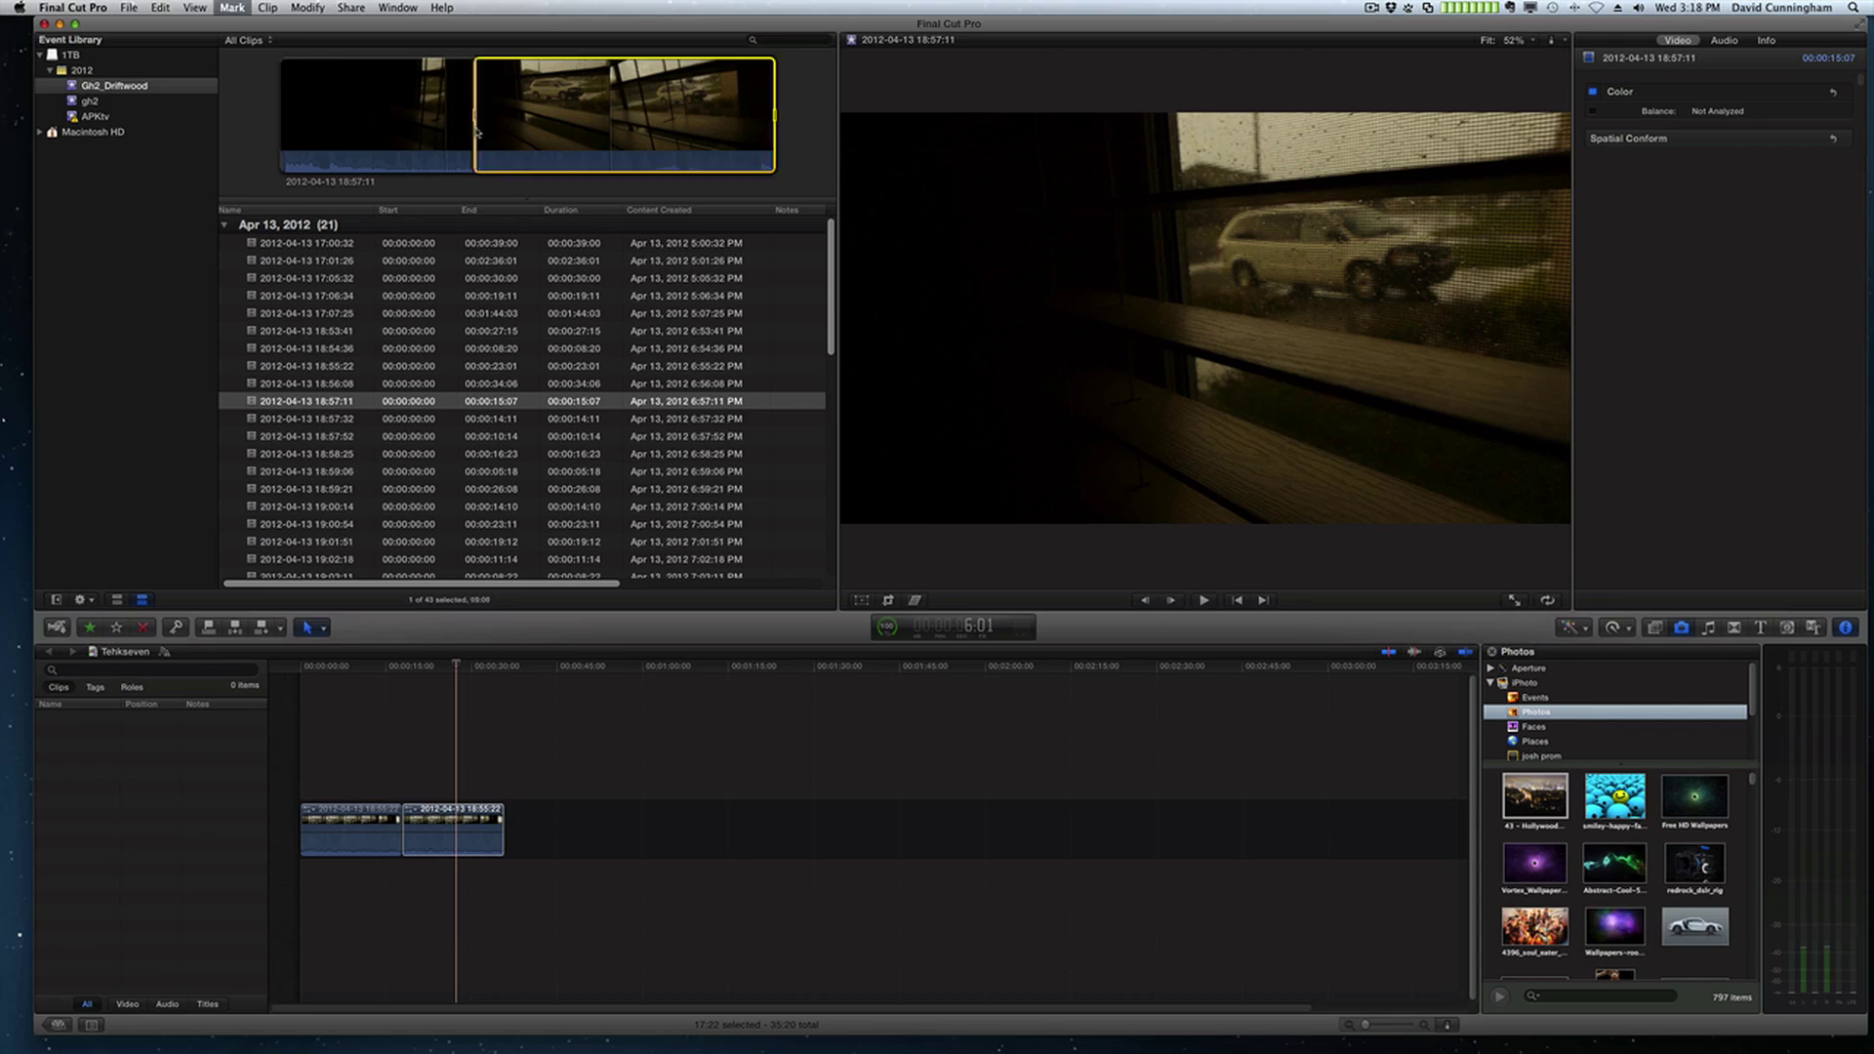
{"action": "key", "text": "o"}
{"action": "left_click_drag", "start_coordinate": [601, 118], "coordinate": [585, 832]}
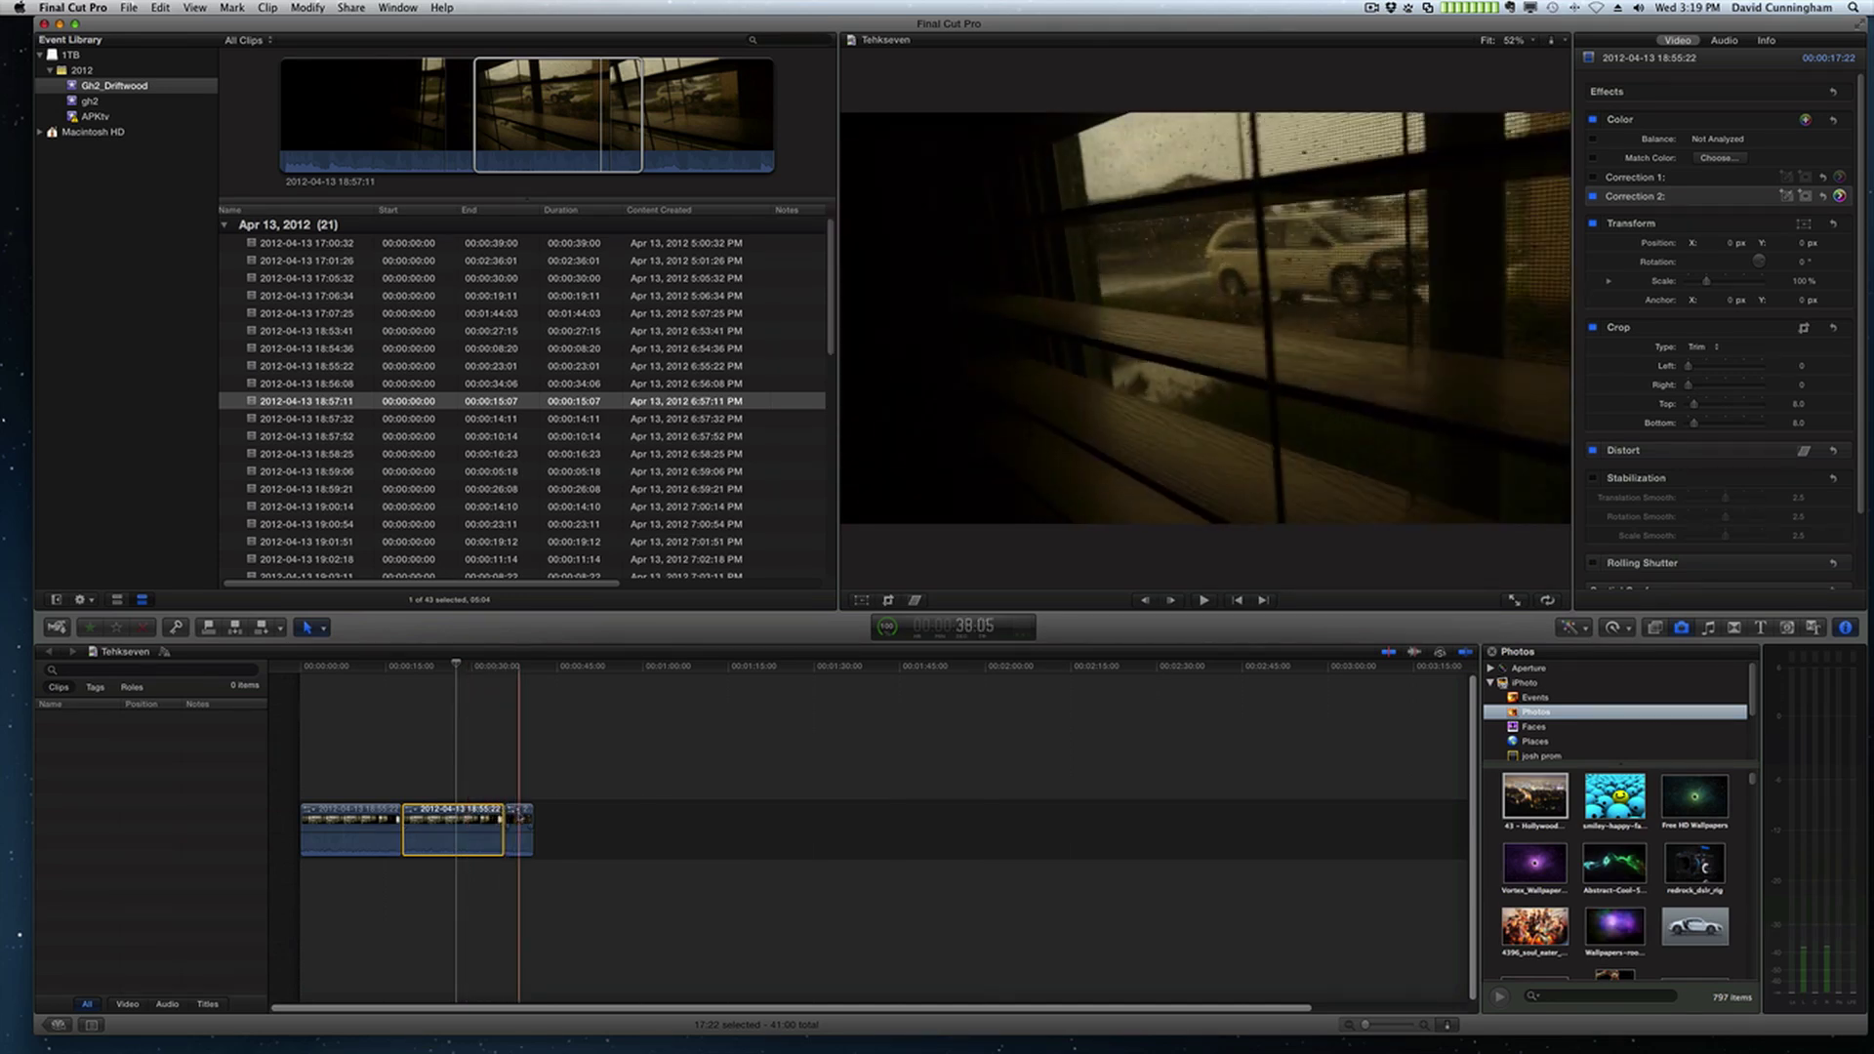
- Match the color of the newly added third clip to a frame of the second clip near 29:23
{"action": "left_click", "coordinate": [518, 829]}
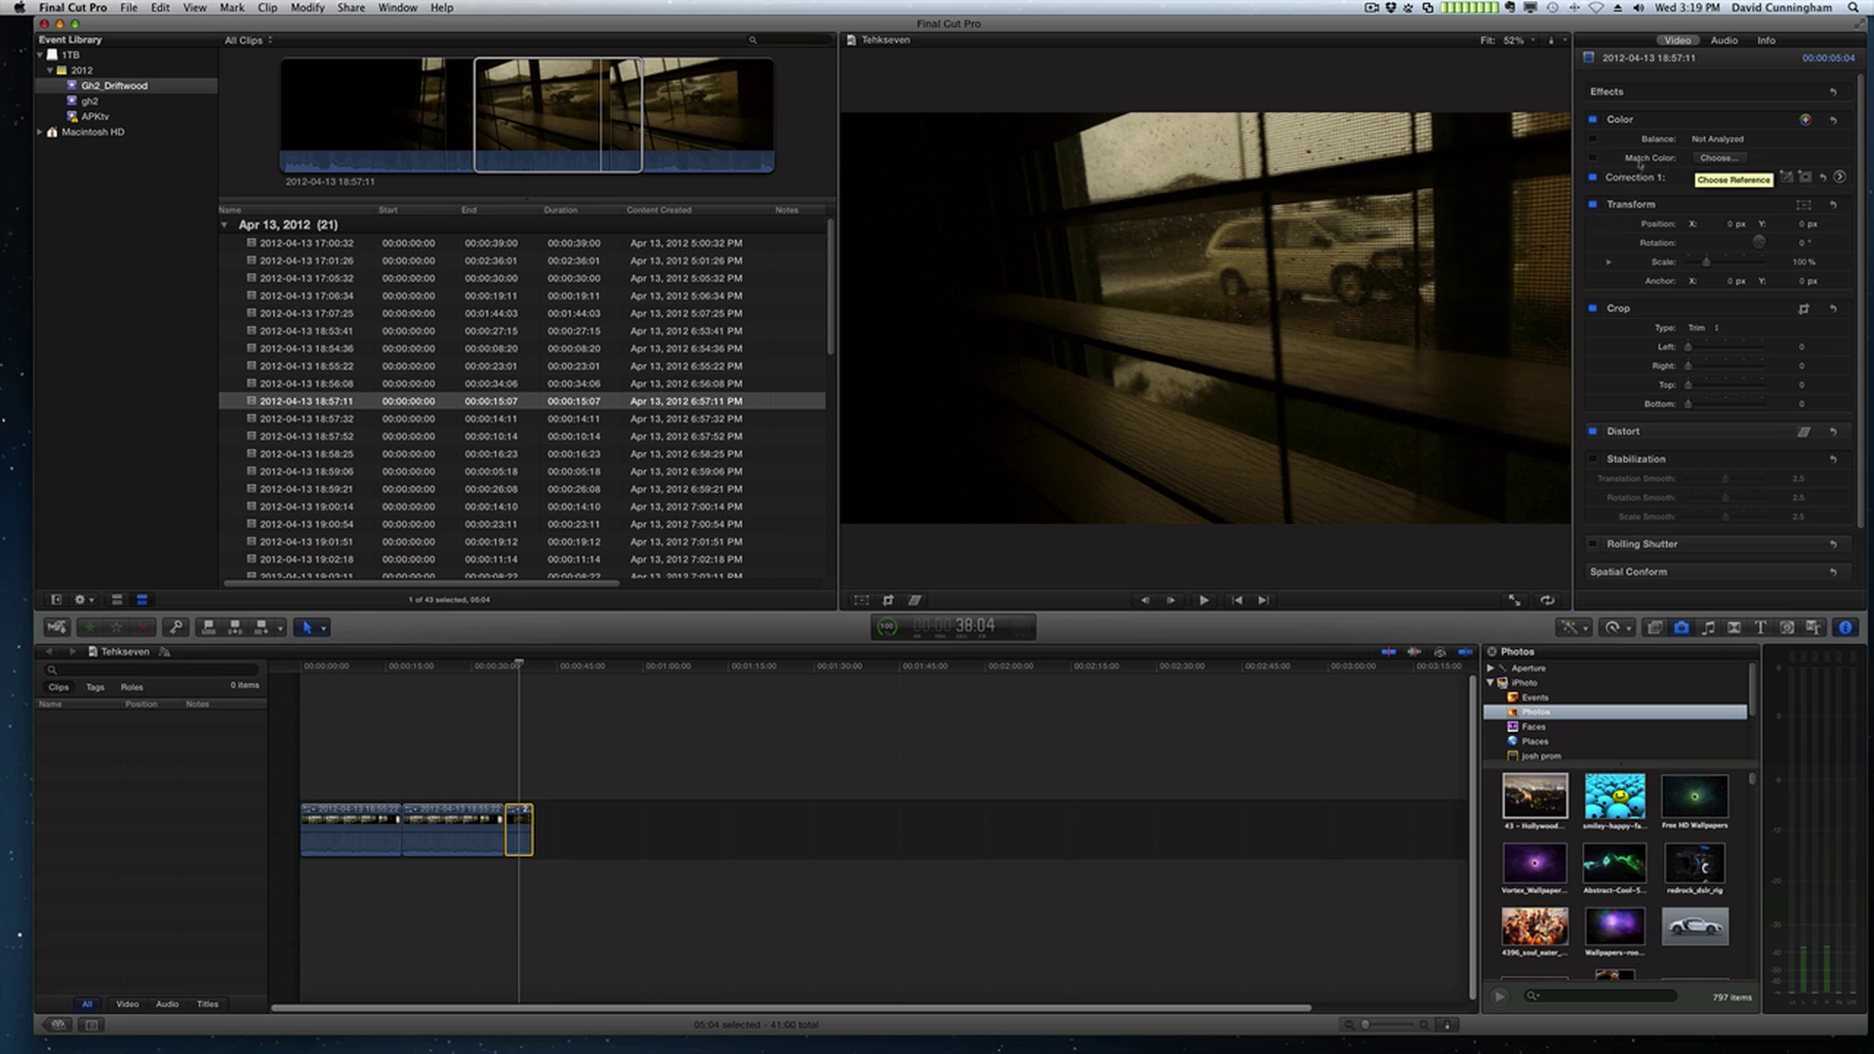
{"action": "left_click", "coordinate": [1716, 159]}
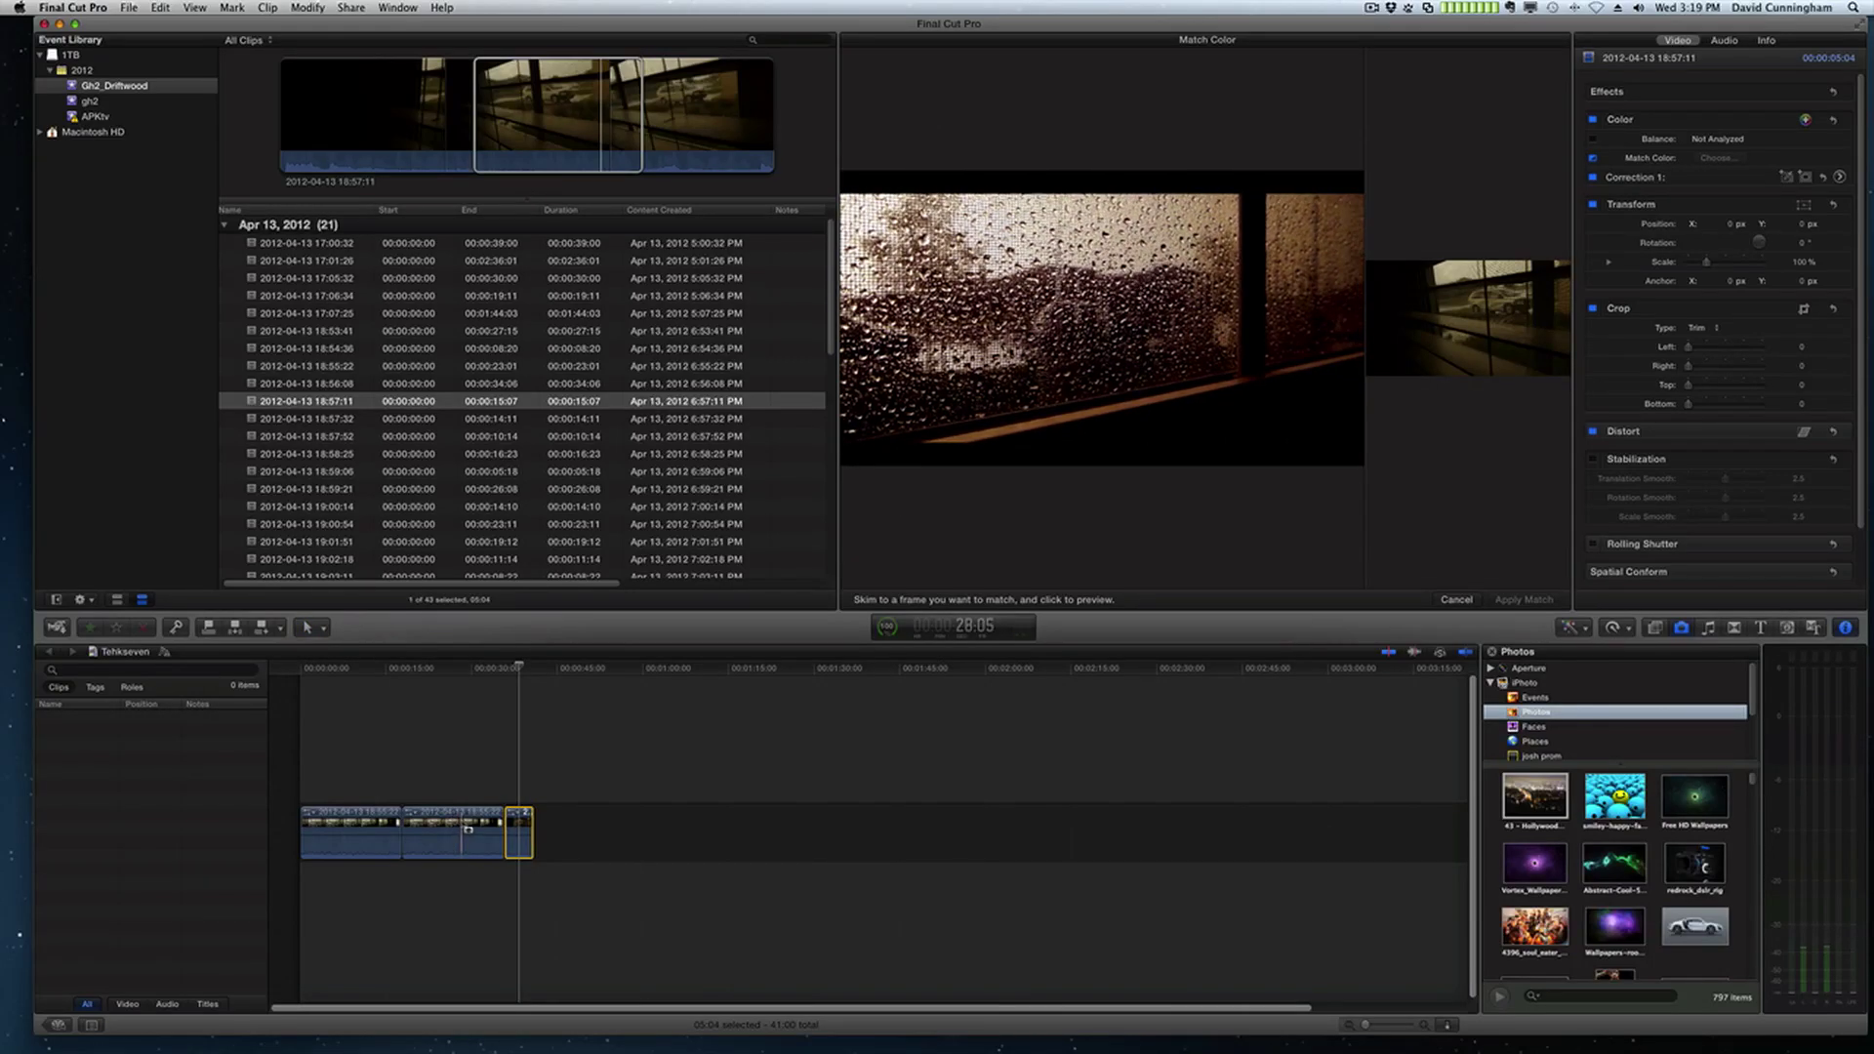
{"action": "left_click", "coordinate": [469, 828]}
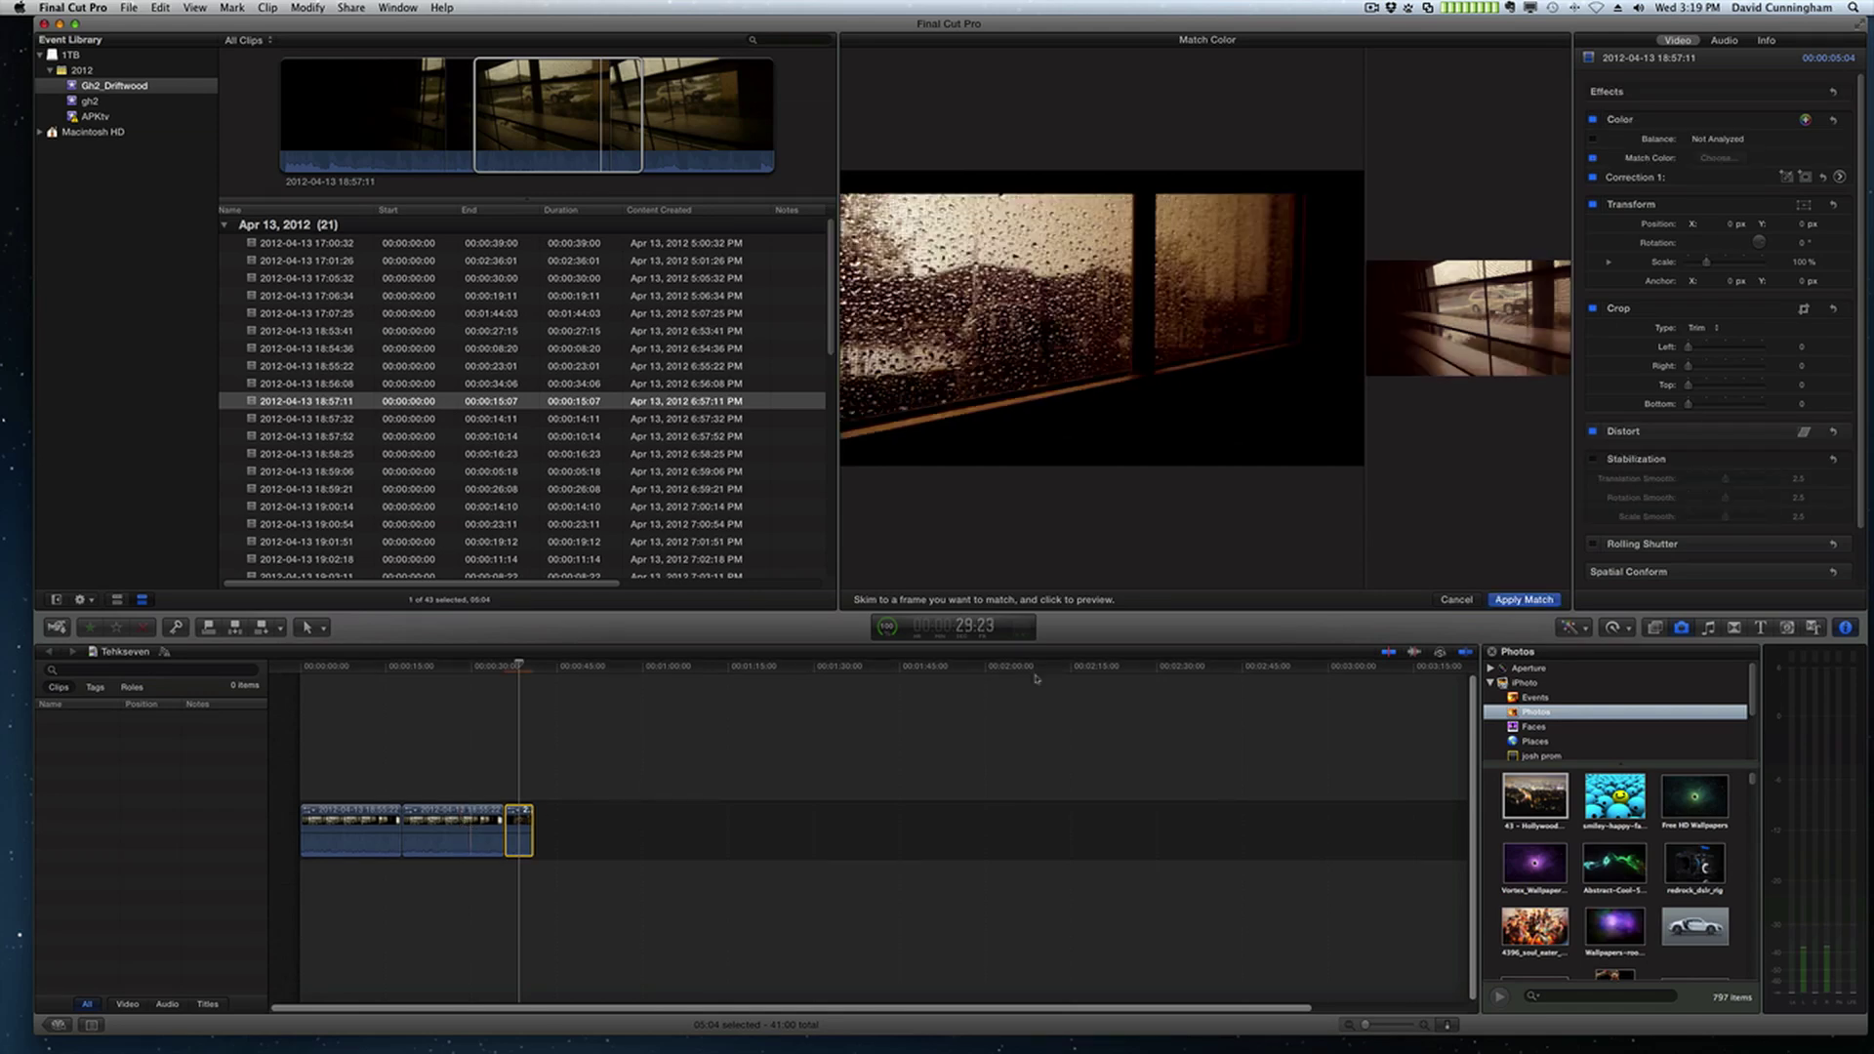
{"action": "left_click", "coordinate": [1524, 600]}
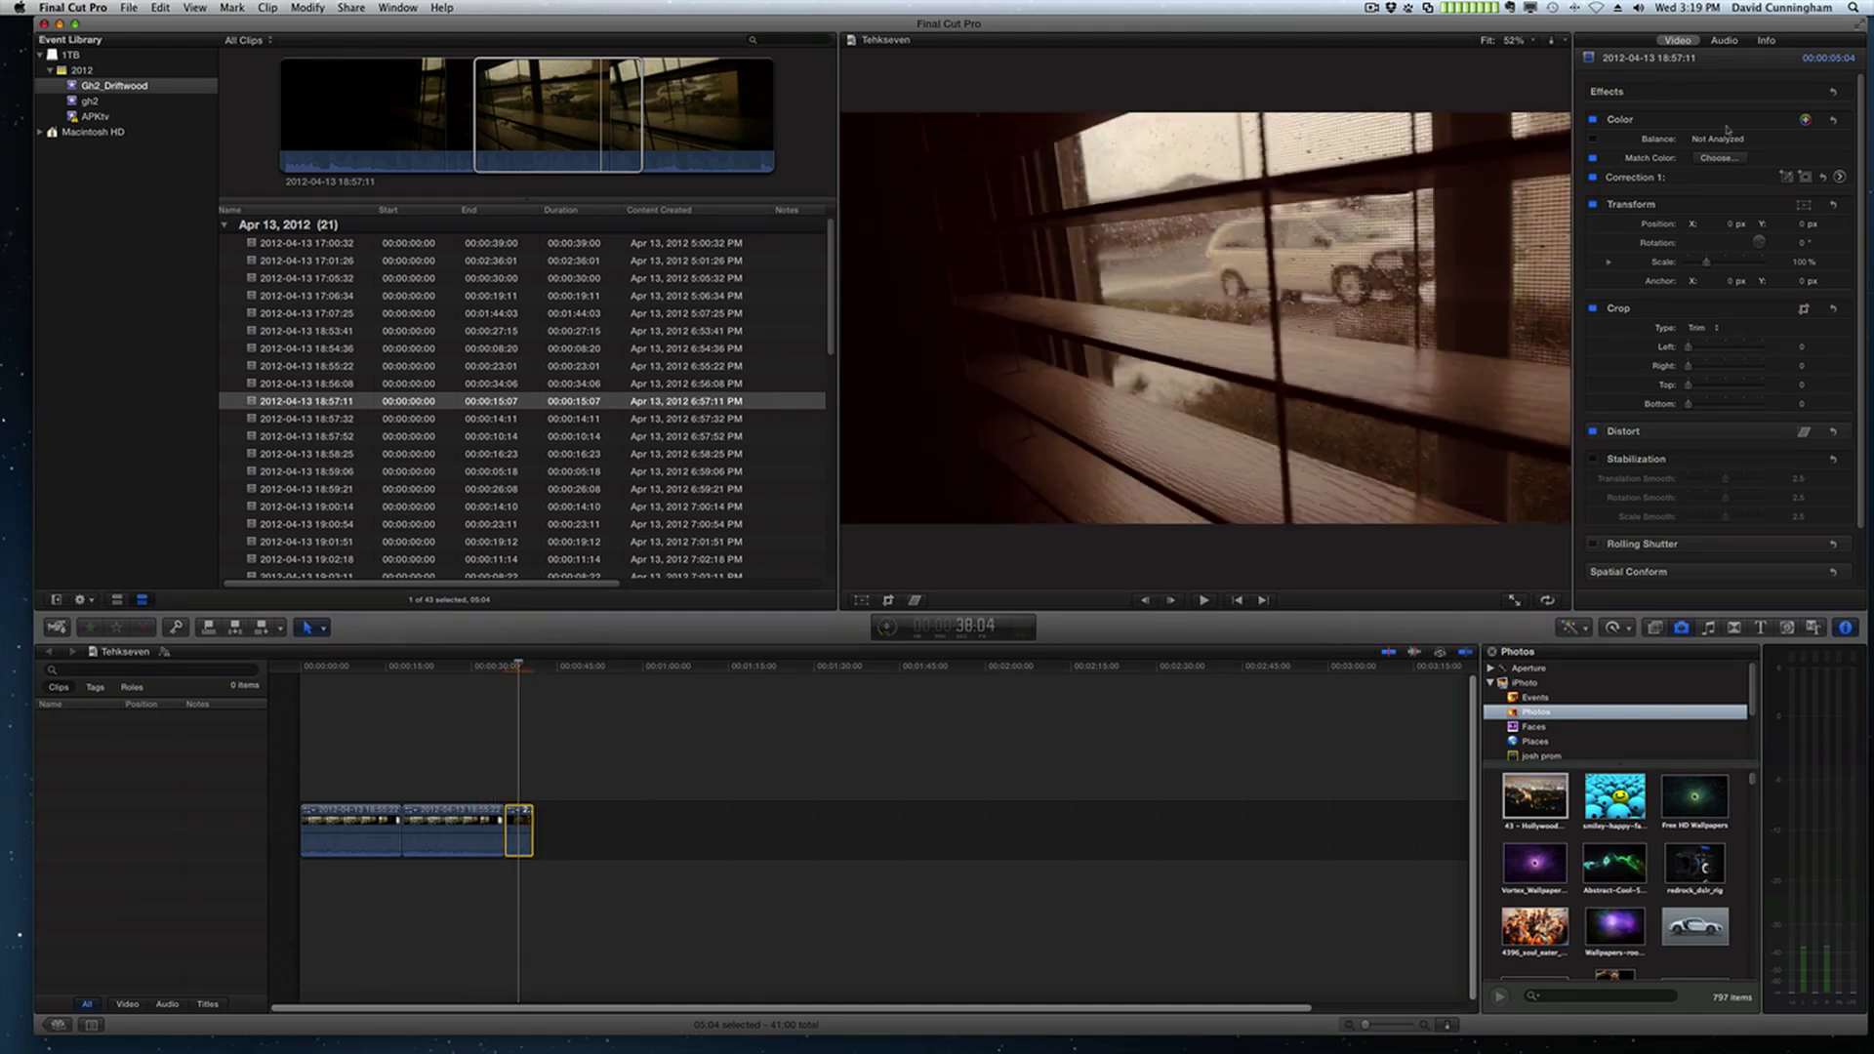
- In the third clip's Correction 1, lower shadows exposure to -14% and raise highlights saturation to about 36%
{"action": "left_click", "coordinate": [1838, 177]}
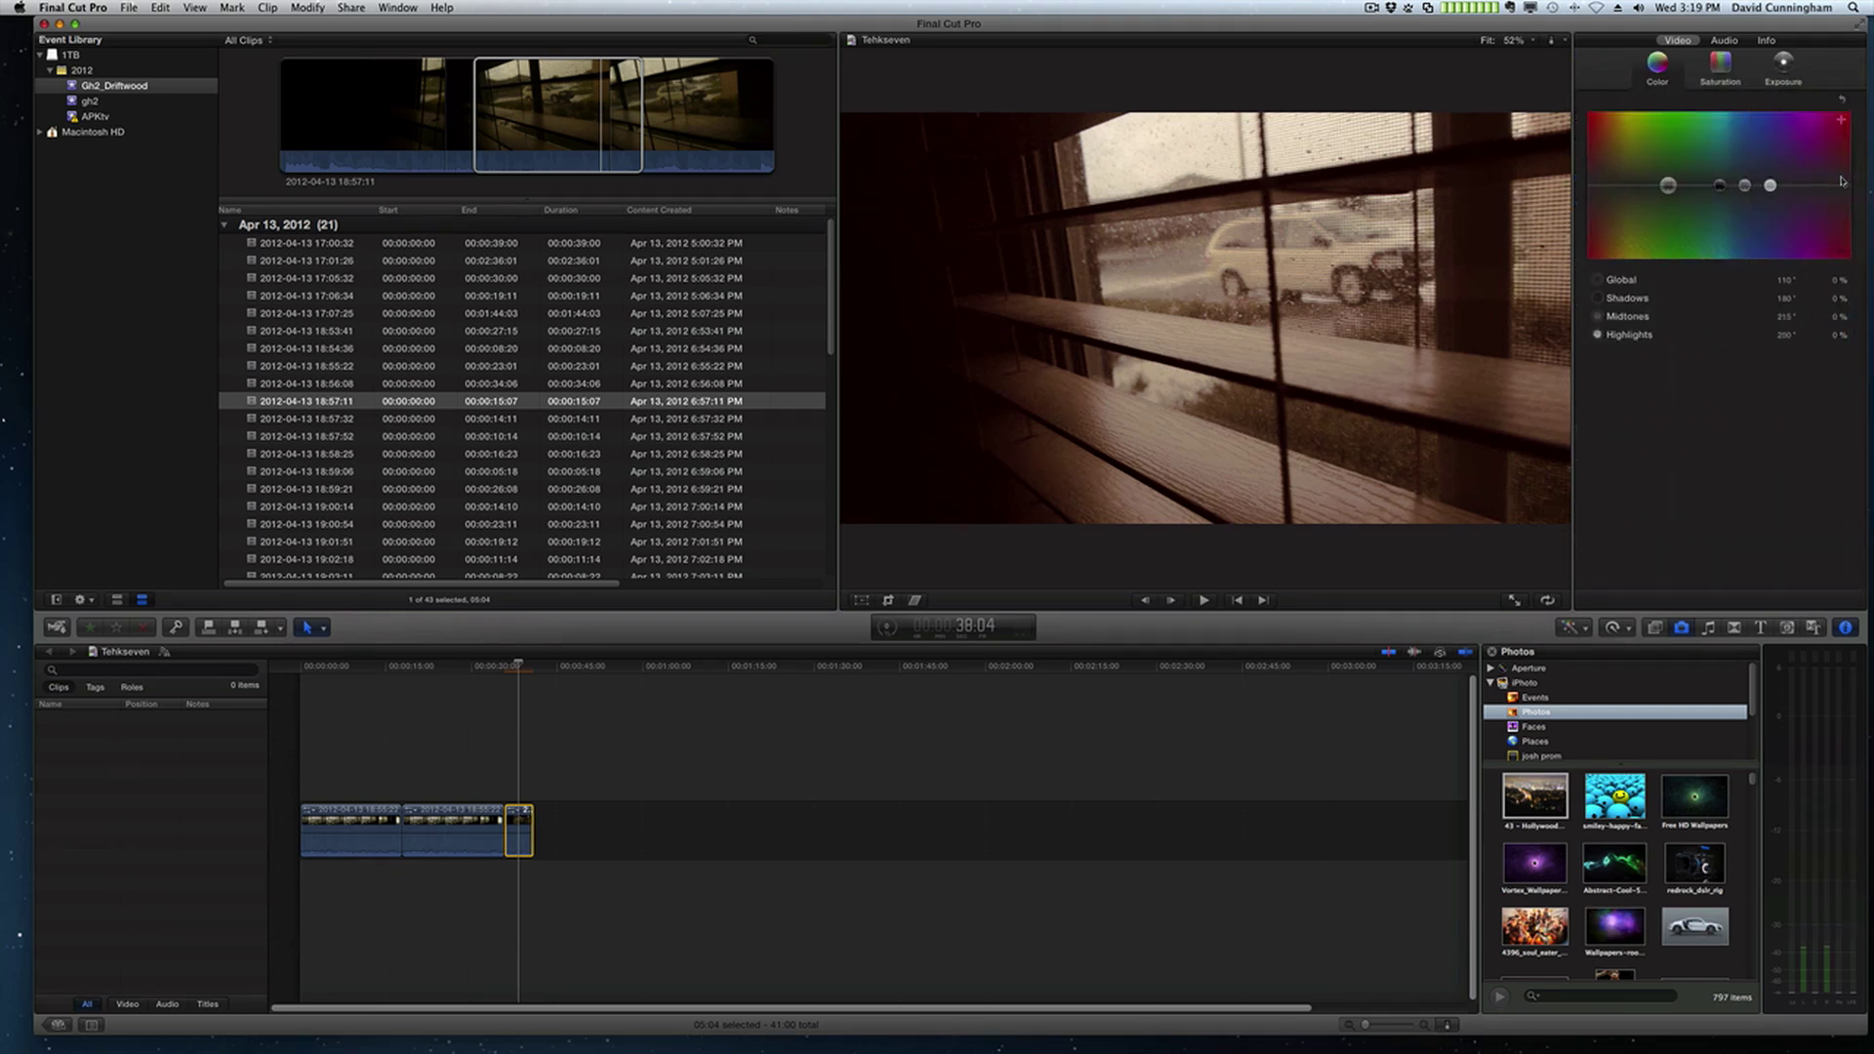
{"action": "left_click", "coordinate": [1783, 65]}
{"action": "left_click_drag", "start_coordinate": [1654, 185], "coordinate": [1654, 199]}
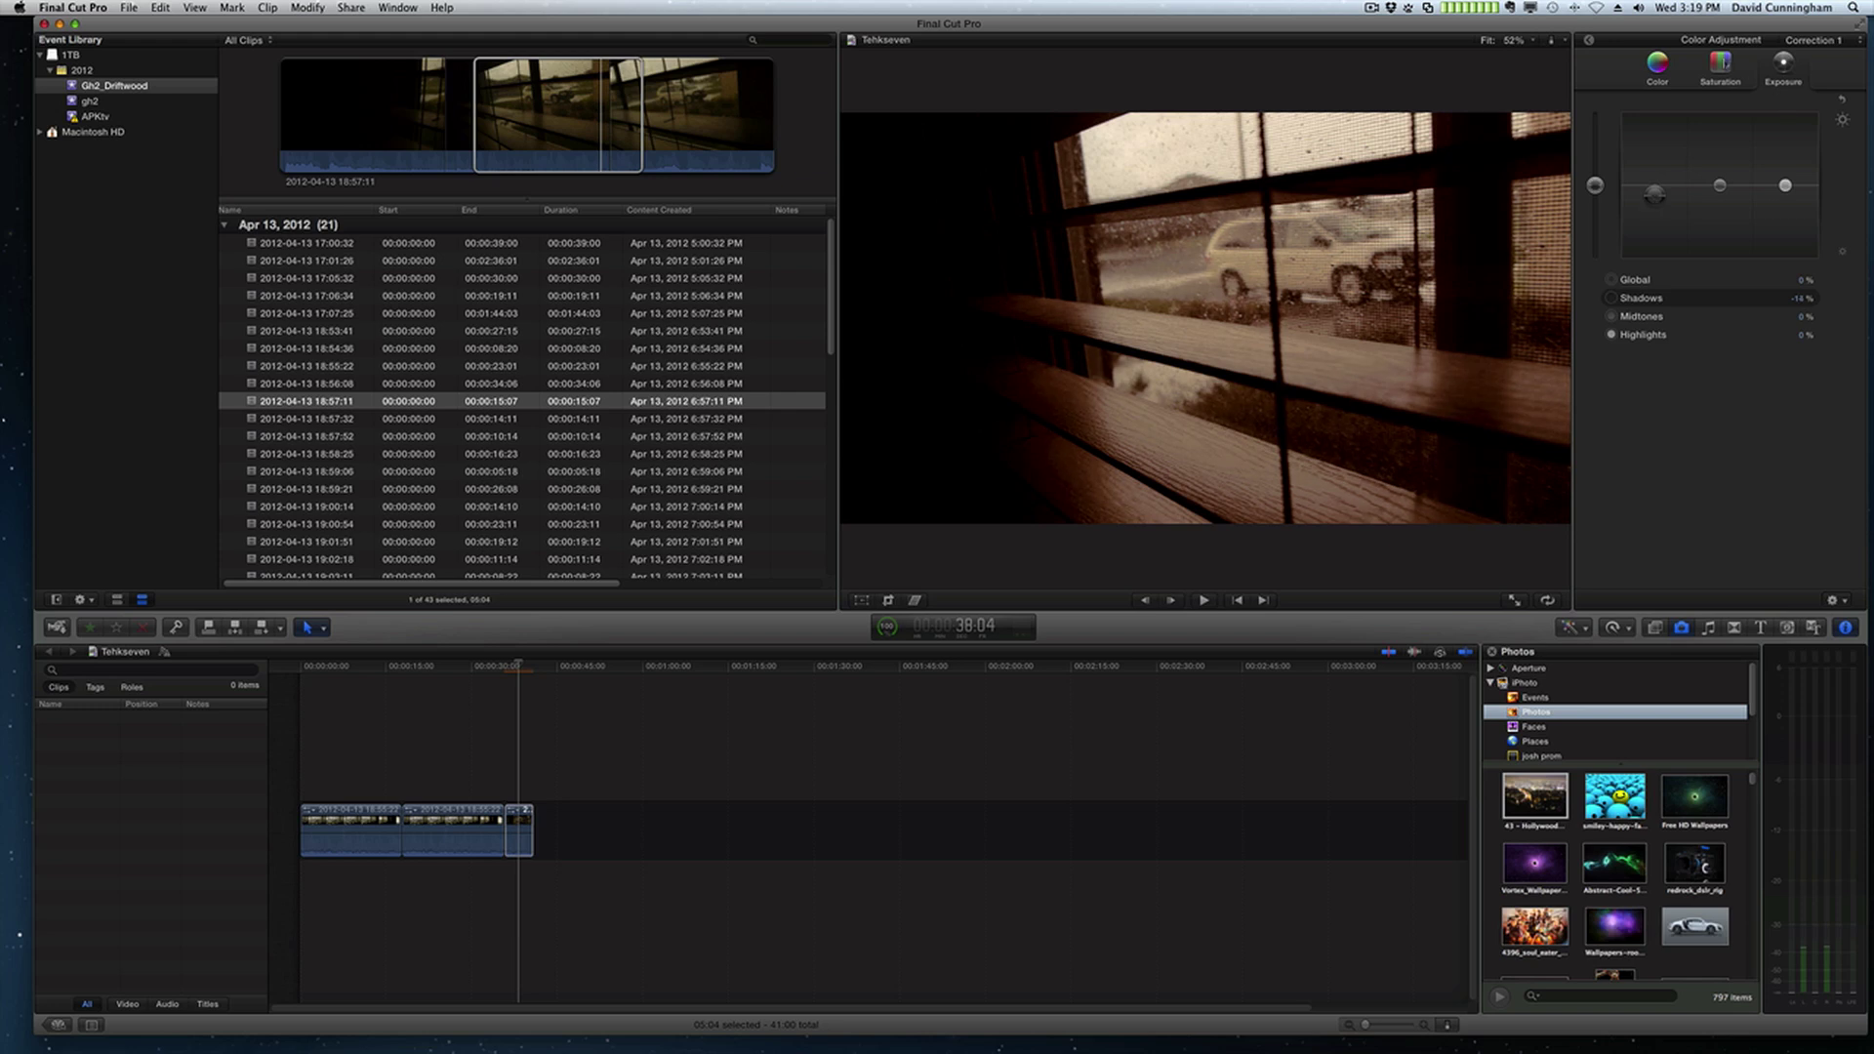
{"action": "left_click", "coordinate": [1719, 65]}
{"action": "left_click_drag", "start_coordinate": [1785, 186], "coordinate": [1786, 164]}
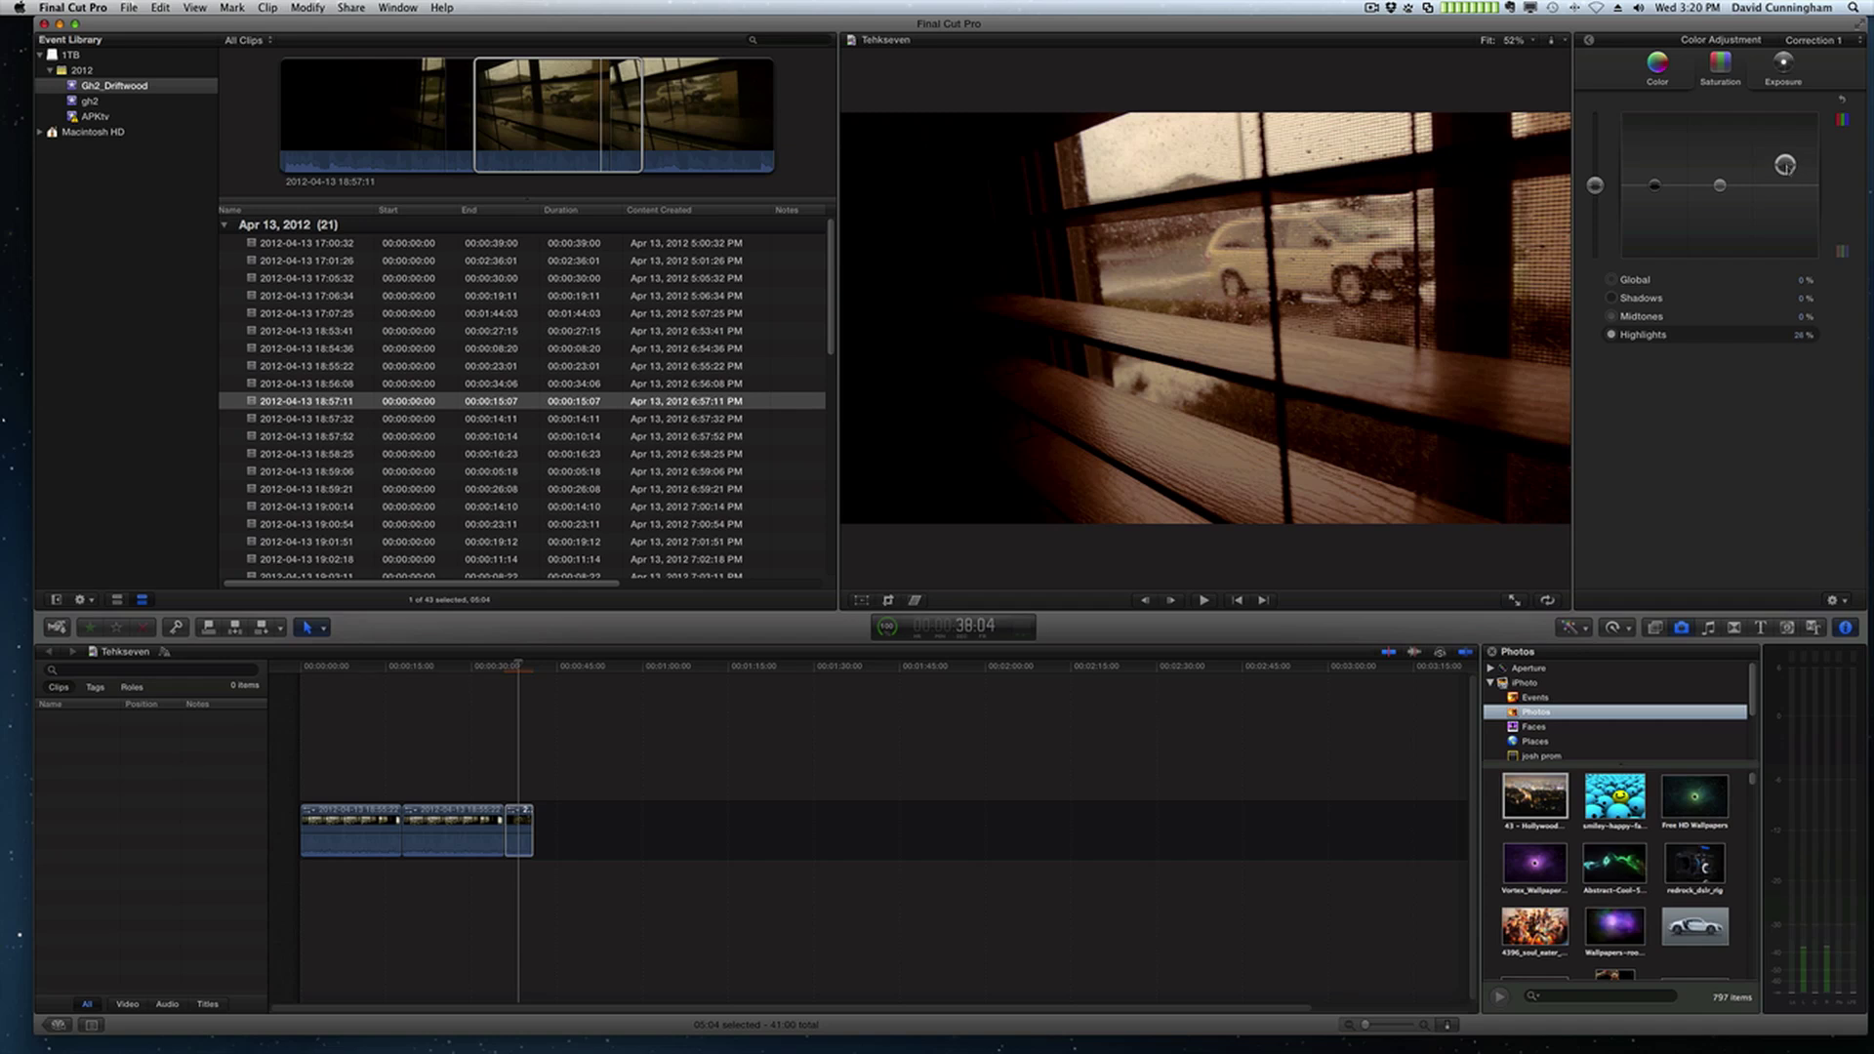
- Set Correction 1's shadows color to 179° at -7%, and play across the cut between the second and third clips
{"action": "left_click", "coordinate": [1659, 67]}
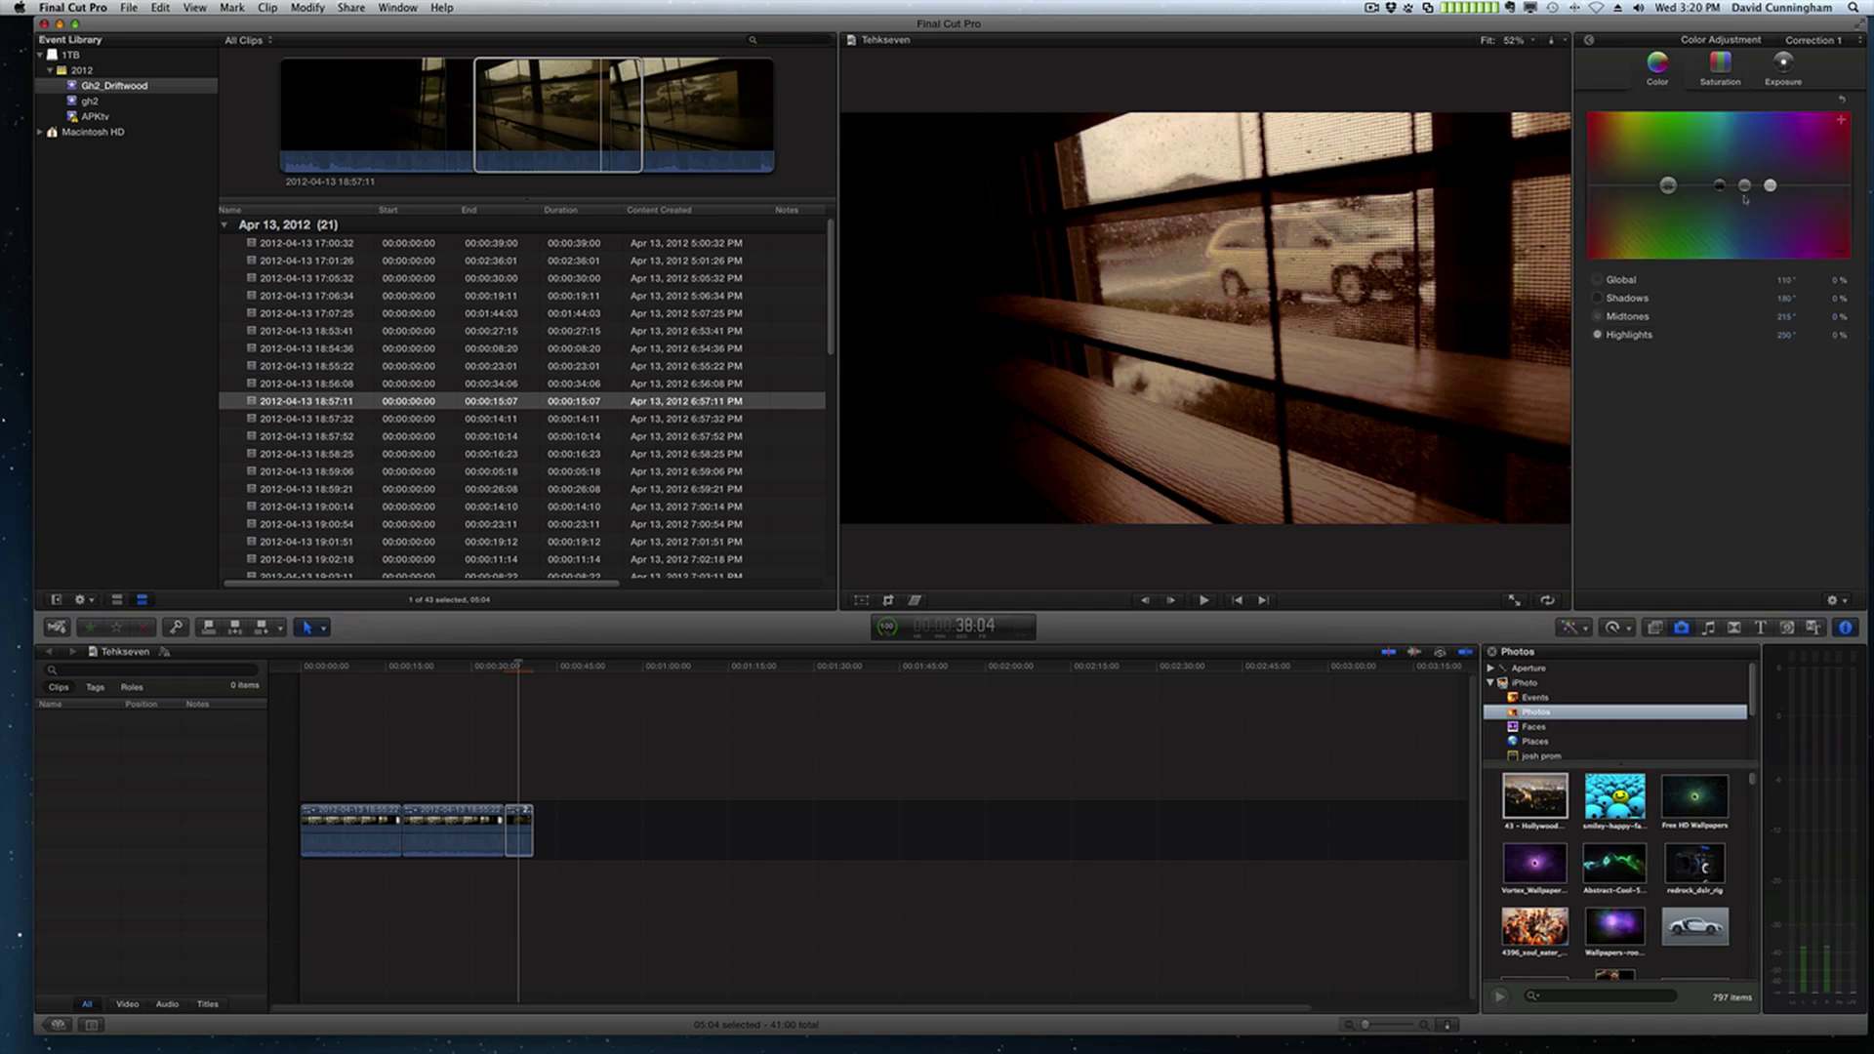
{"action": "left_click_drag", "start_coordinate": [1720, 188], "coordinate": [1719, 191]}
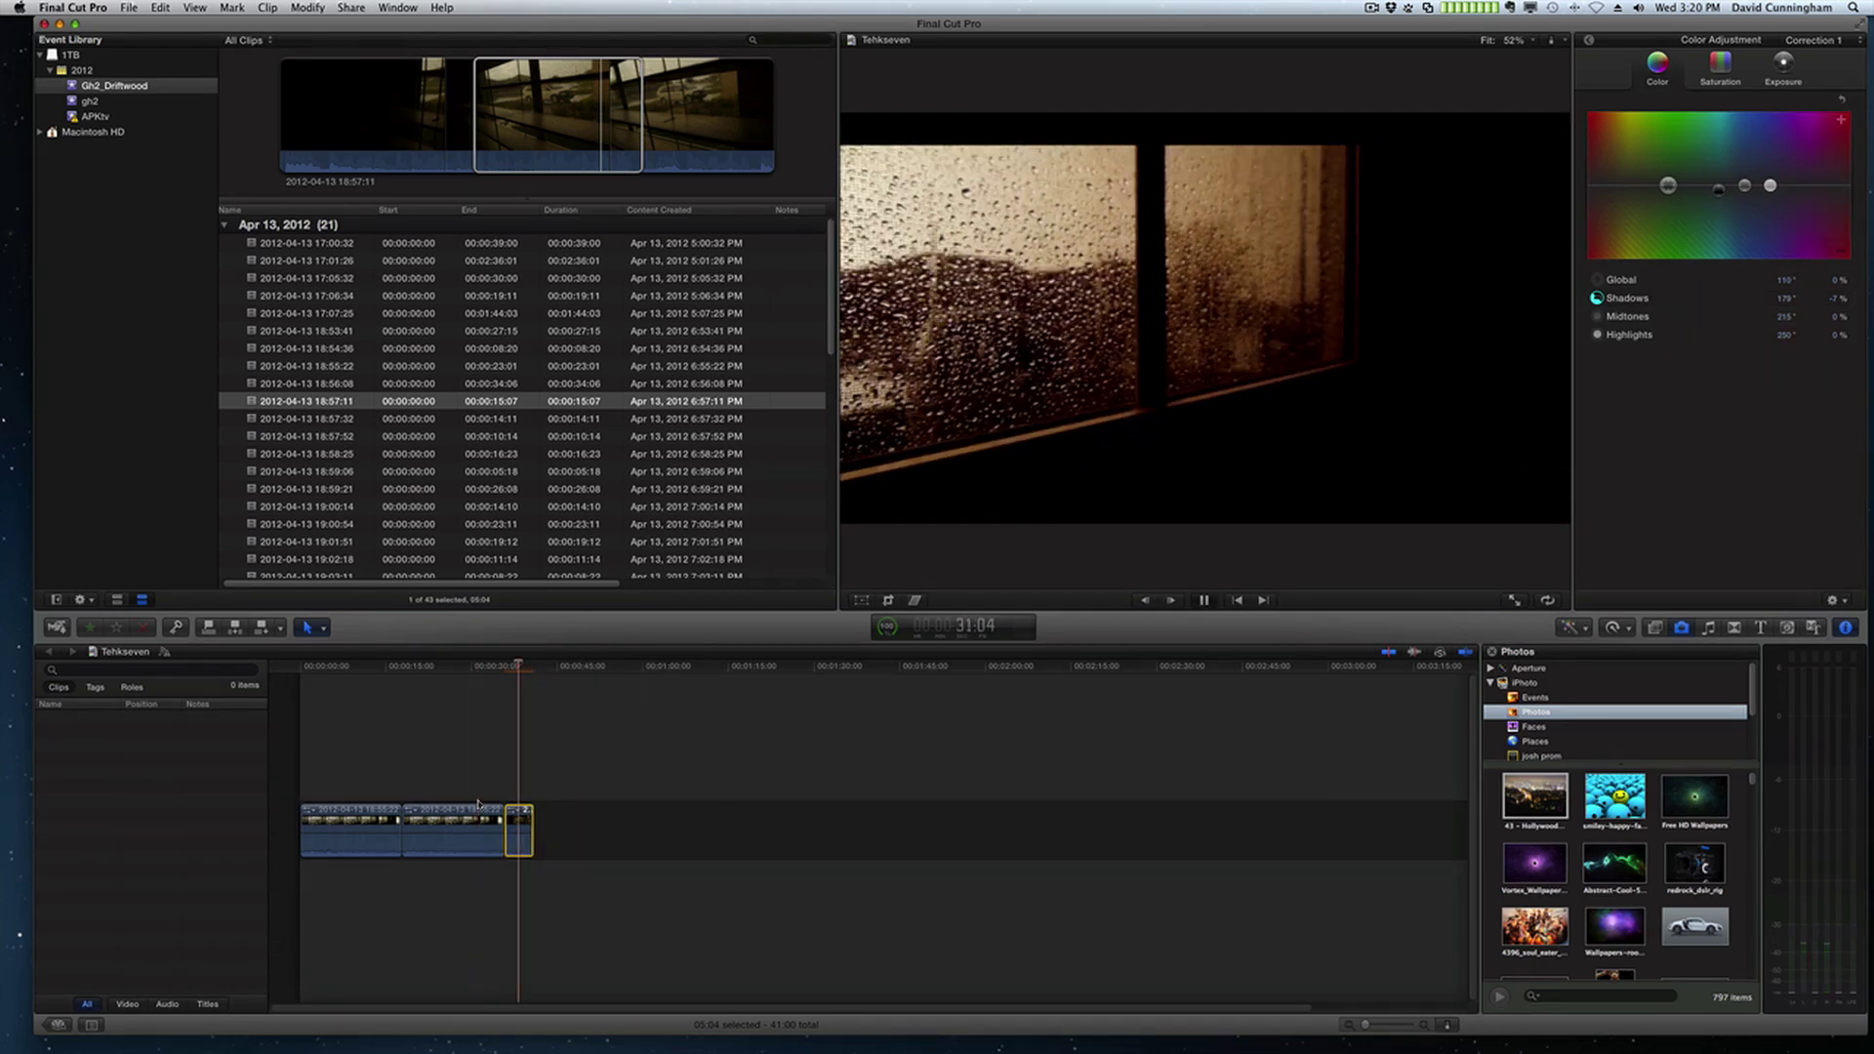
{"action": "key", "text": "space"}
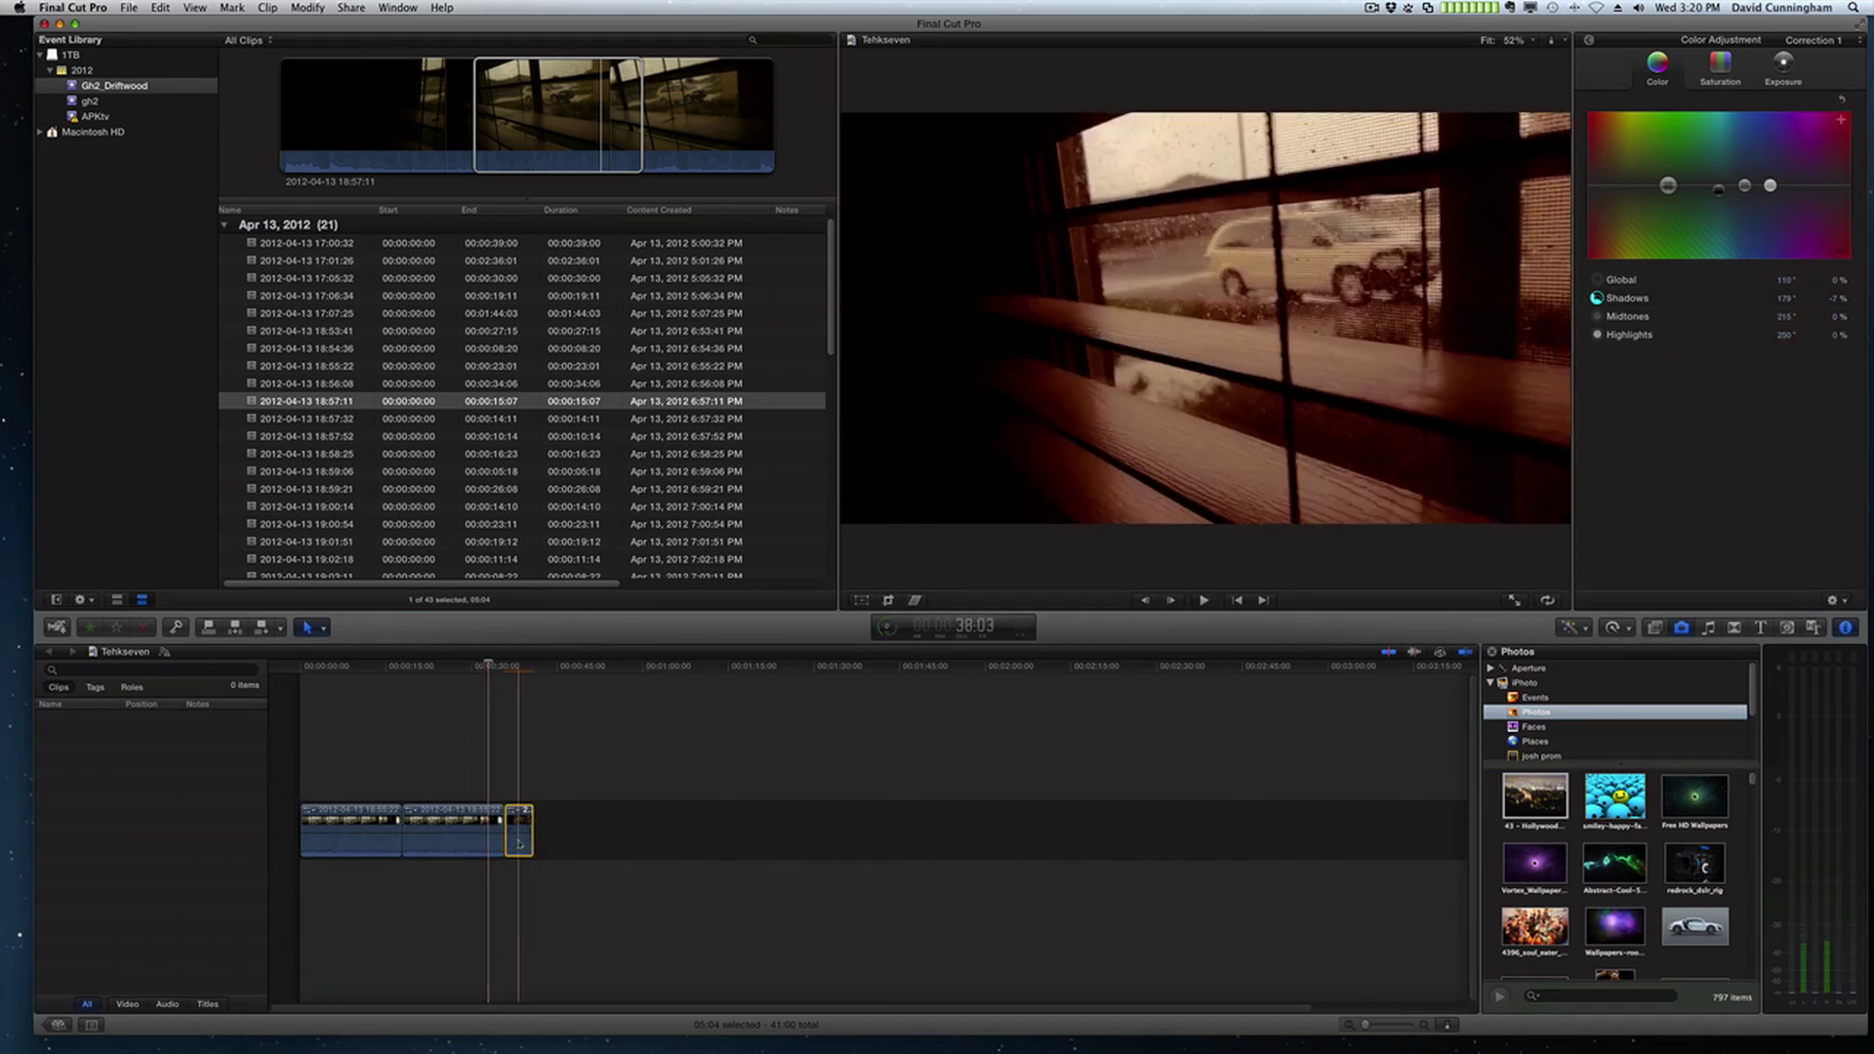
- Finish the playback check around the third clip and close its Correction 1 color adjustments
{"action": "key", "text": "space"}
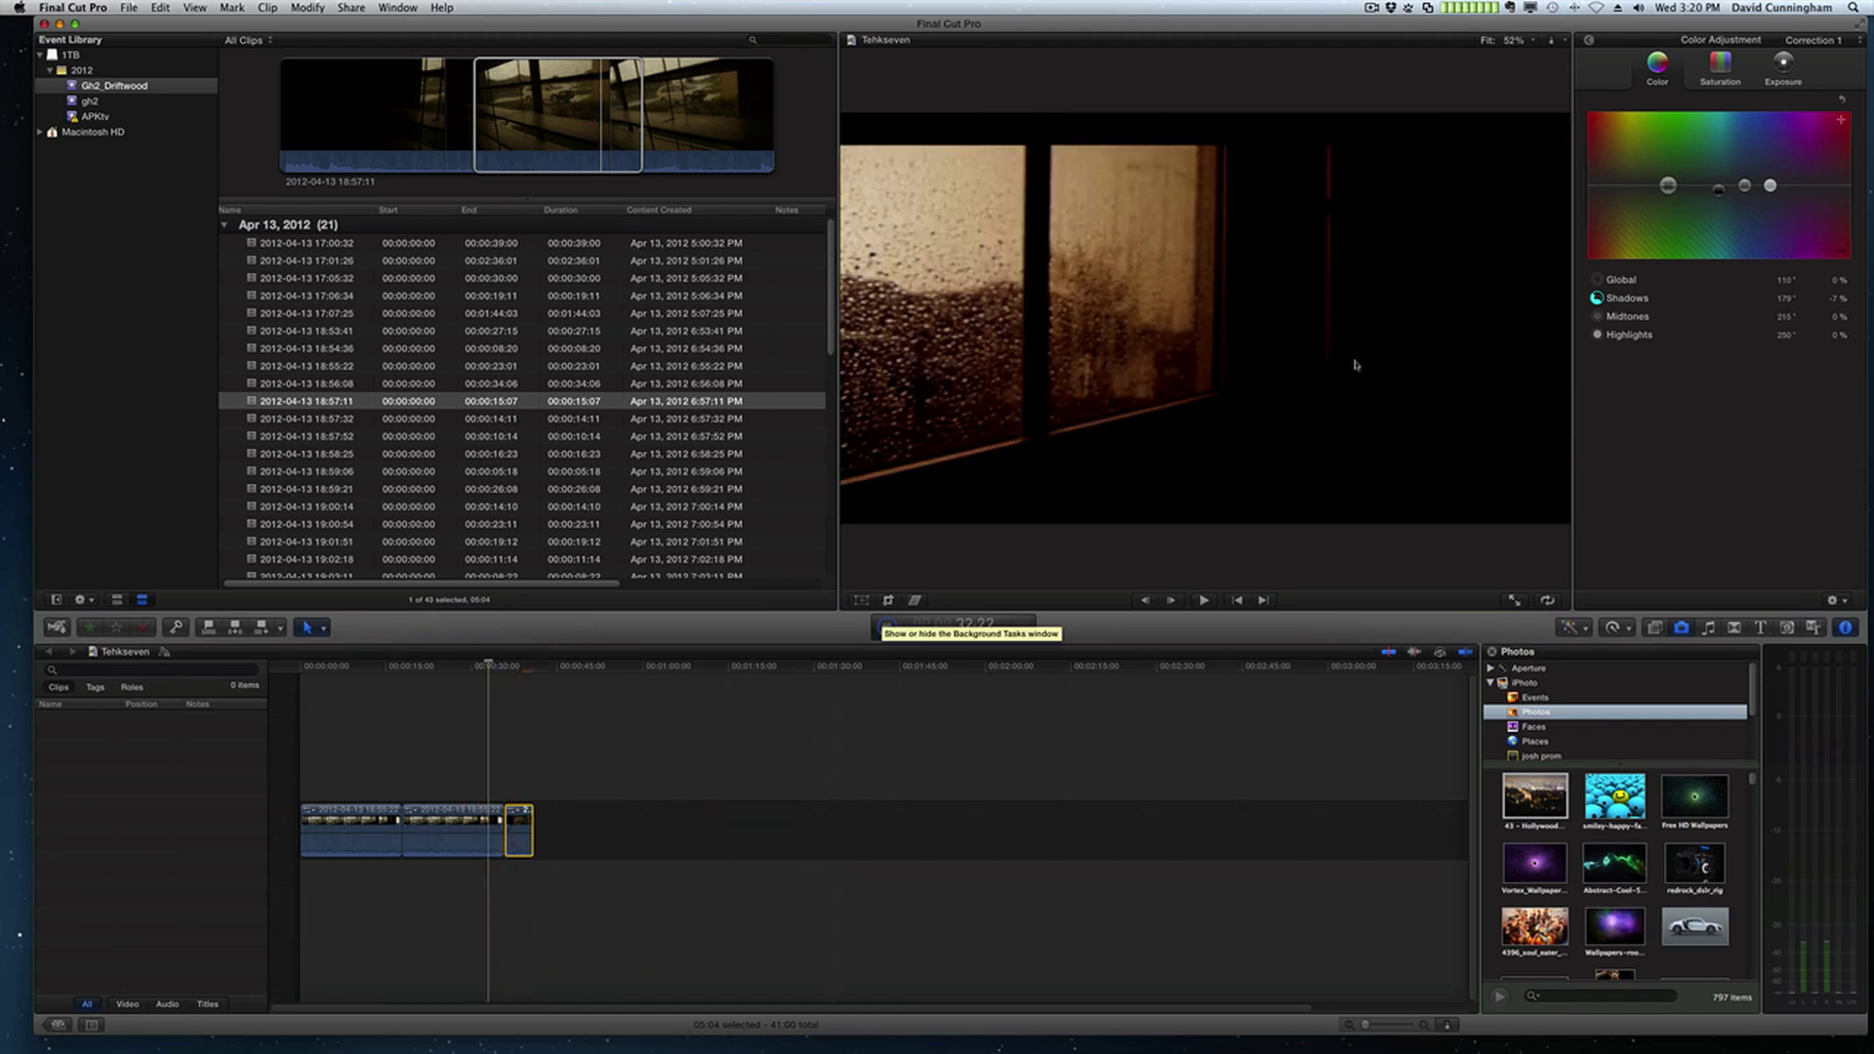
{"action": "left_click", "coordinate": [1588, 41]}
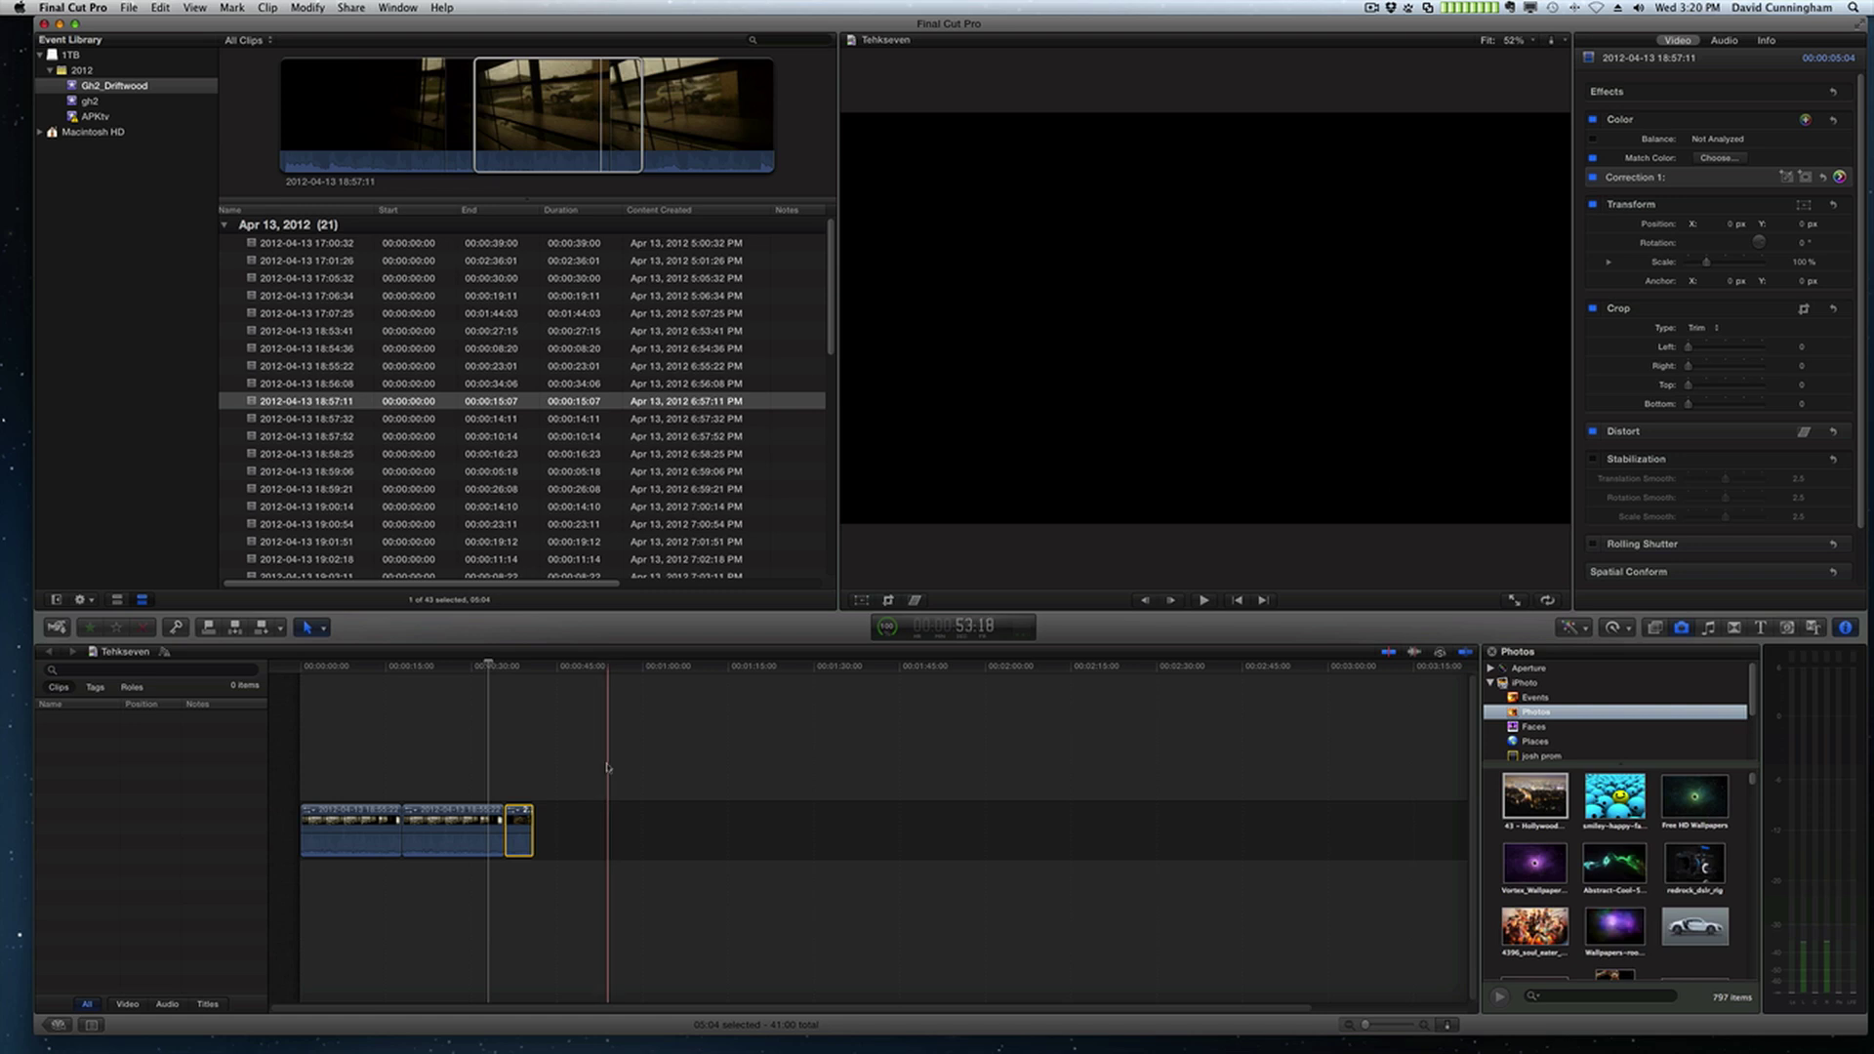
{"action": "left_click", "coordinate": [444, 827]}
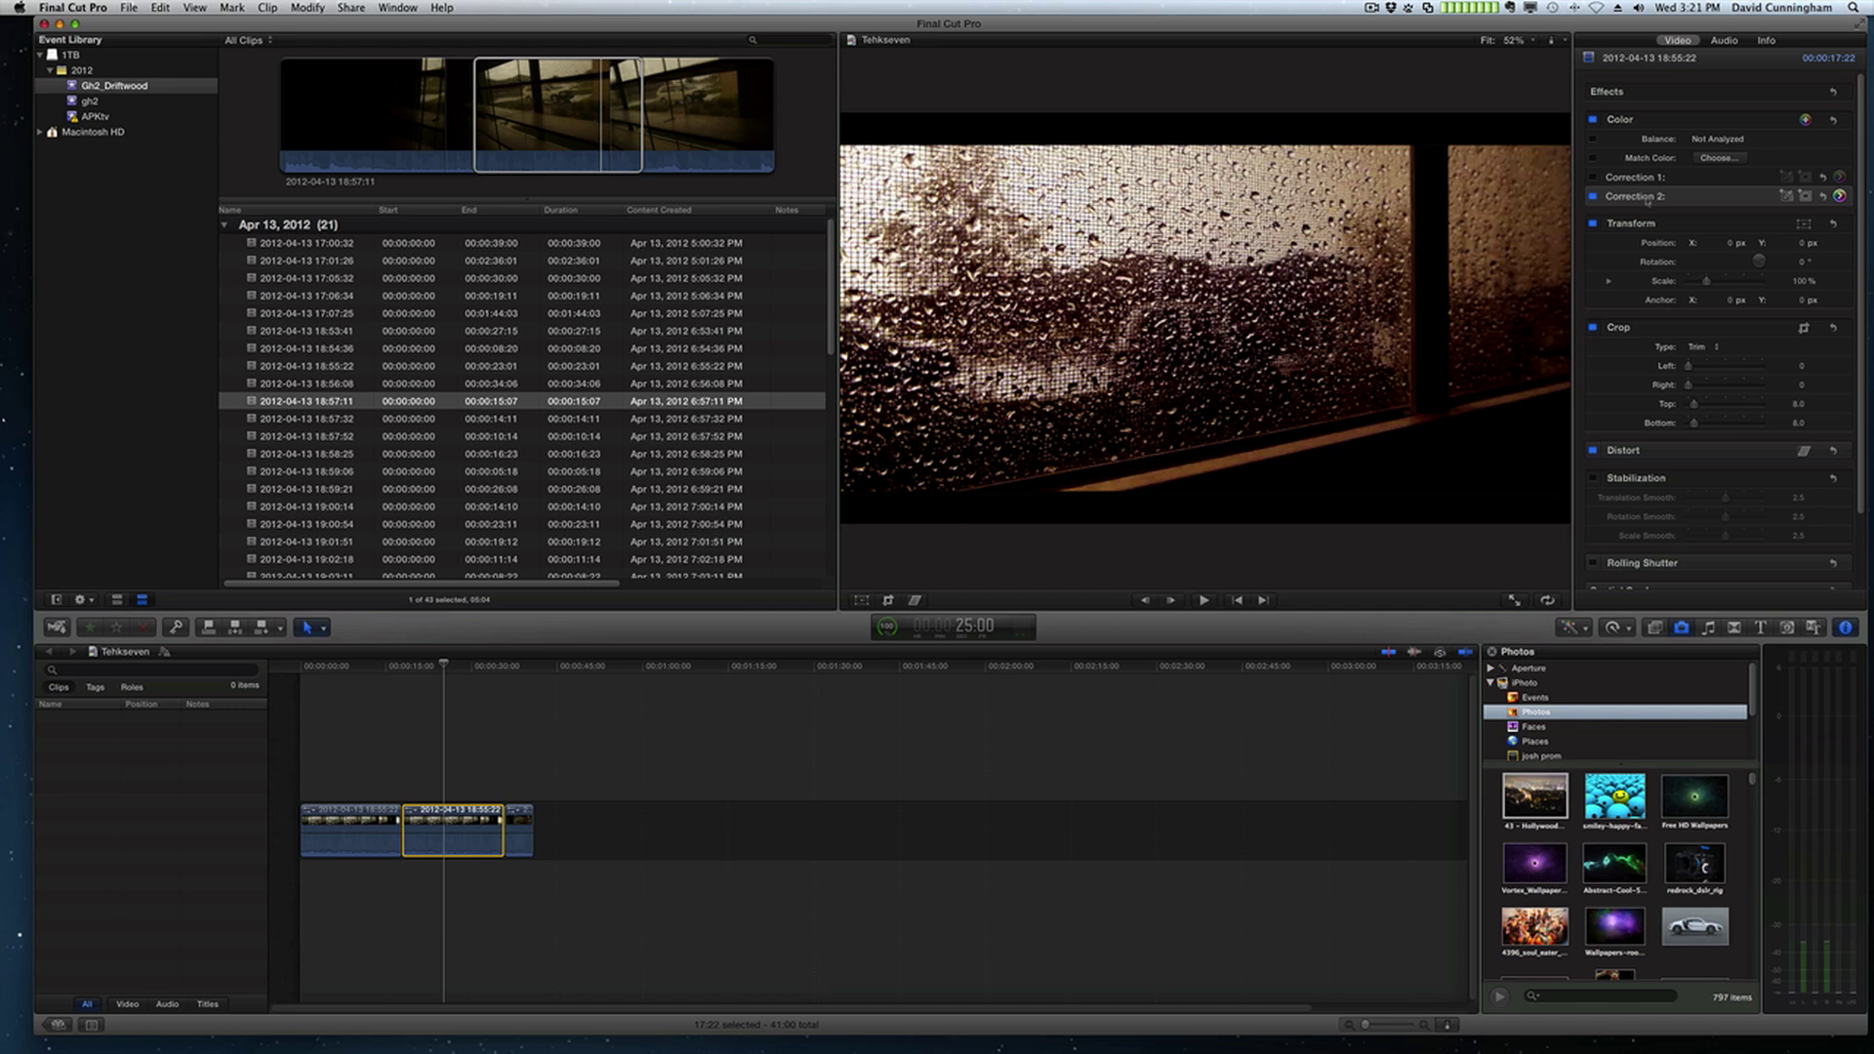
{"action": "left_click", "coordinate": [1840, 196]}
{"action": "left_click", "coordinate": [1788, 68]}
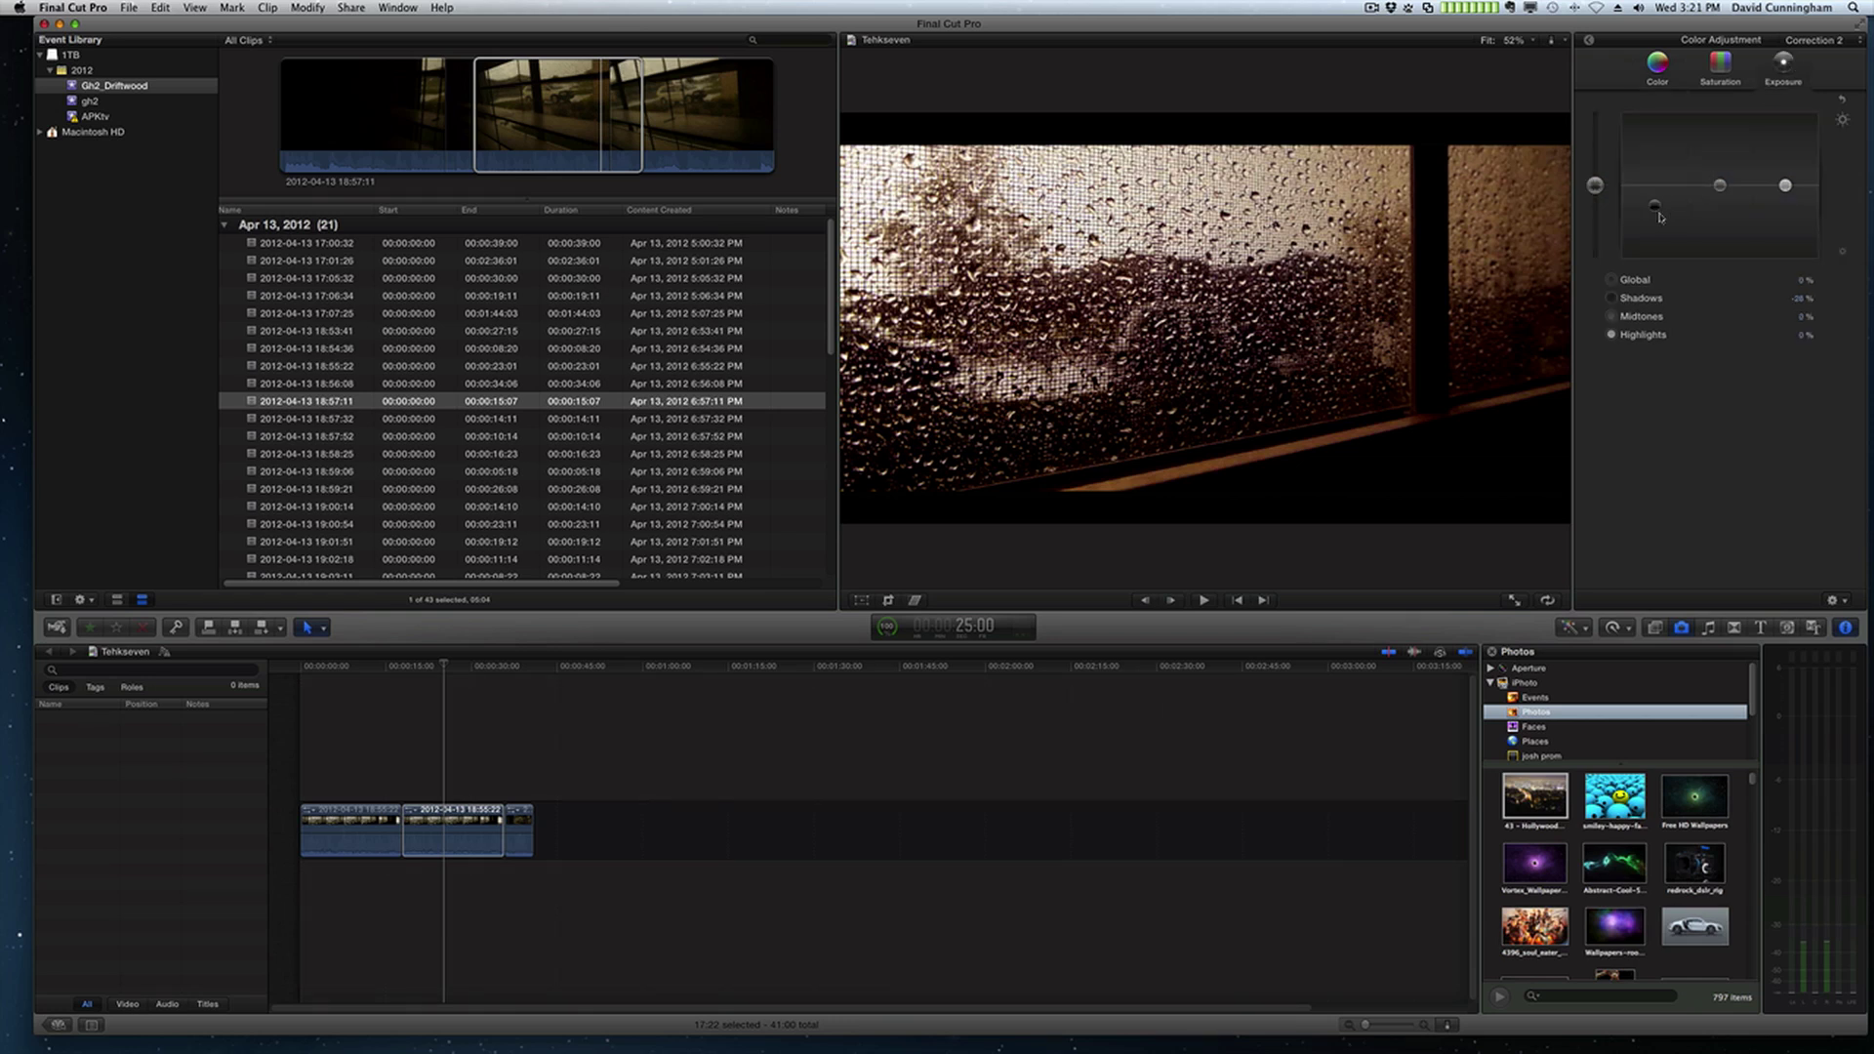
{"action": "left_click", "coordinate": [1717, 72]}
{"action": "left_click", "coordinate": [1658, 67]}
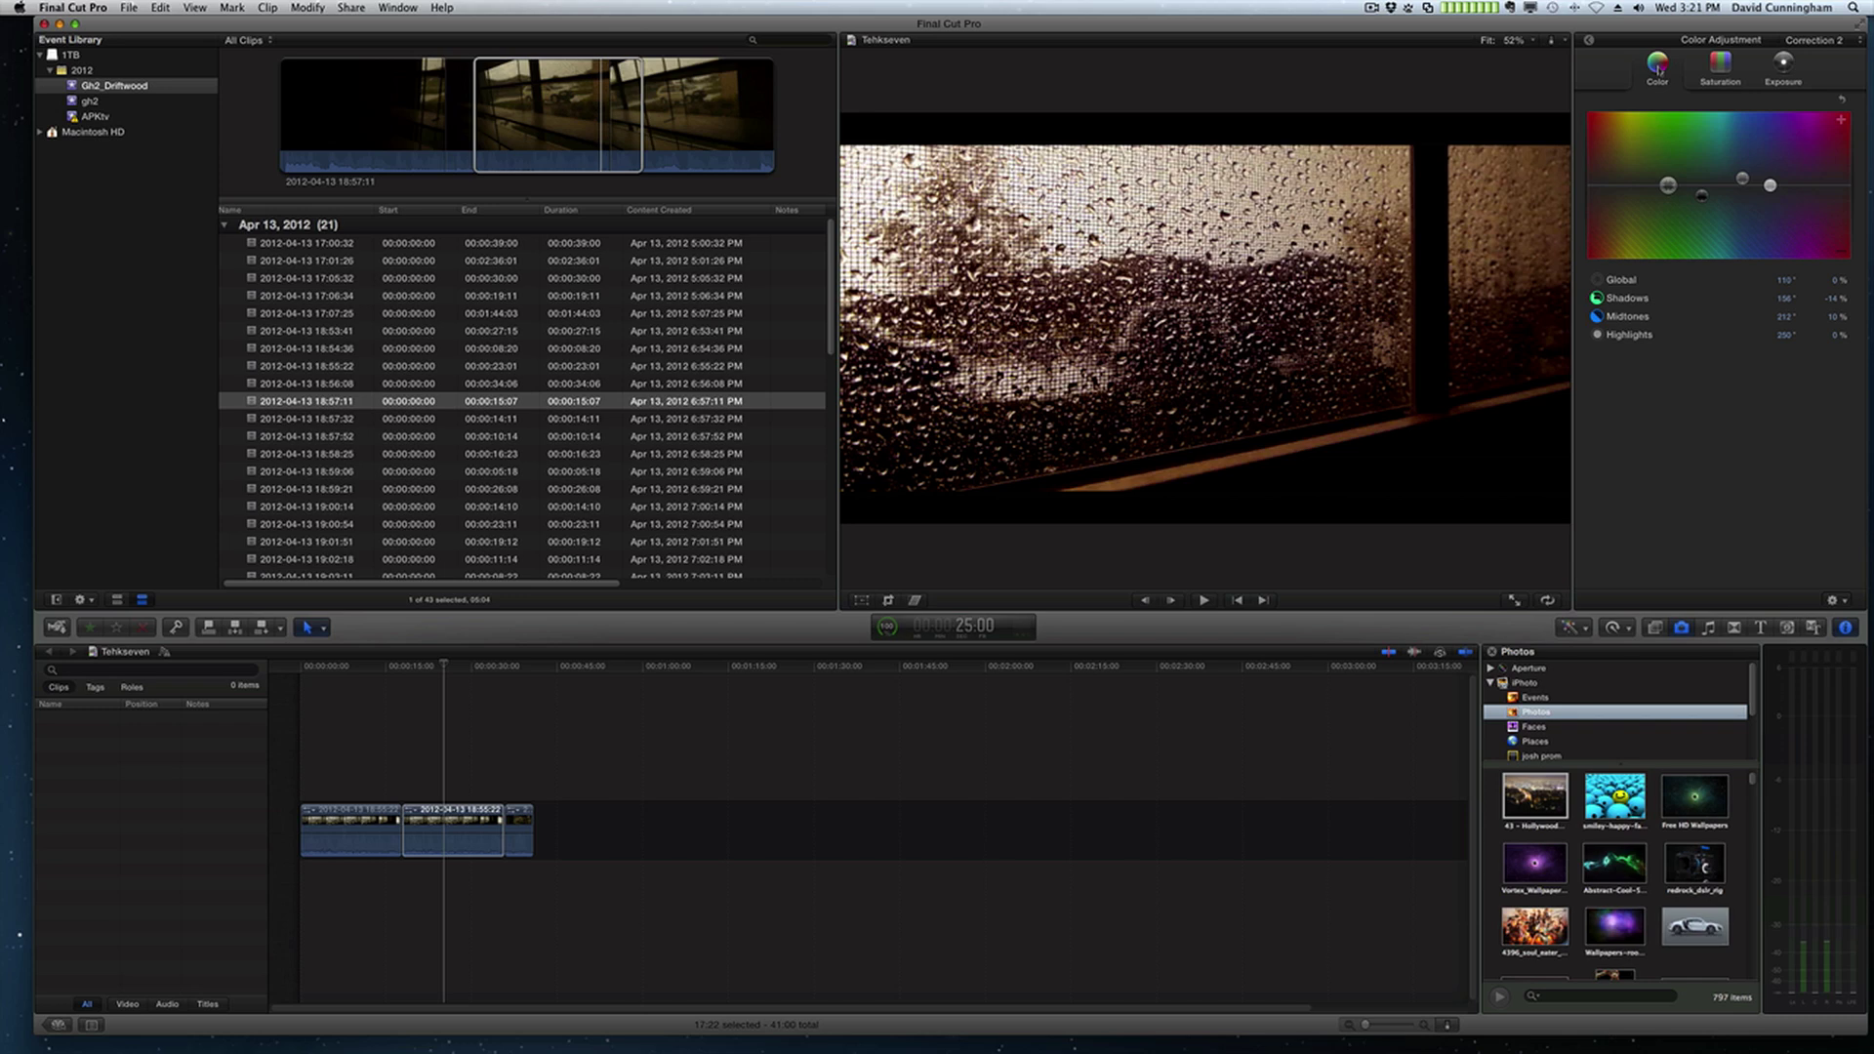
{"action": "left_click", "coordinate": [1589, 41]}
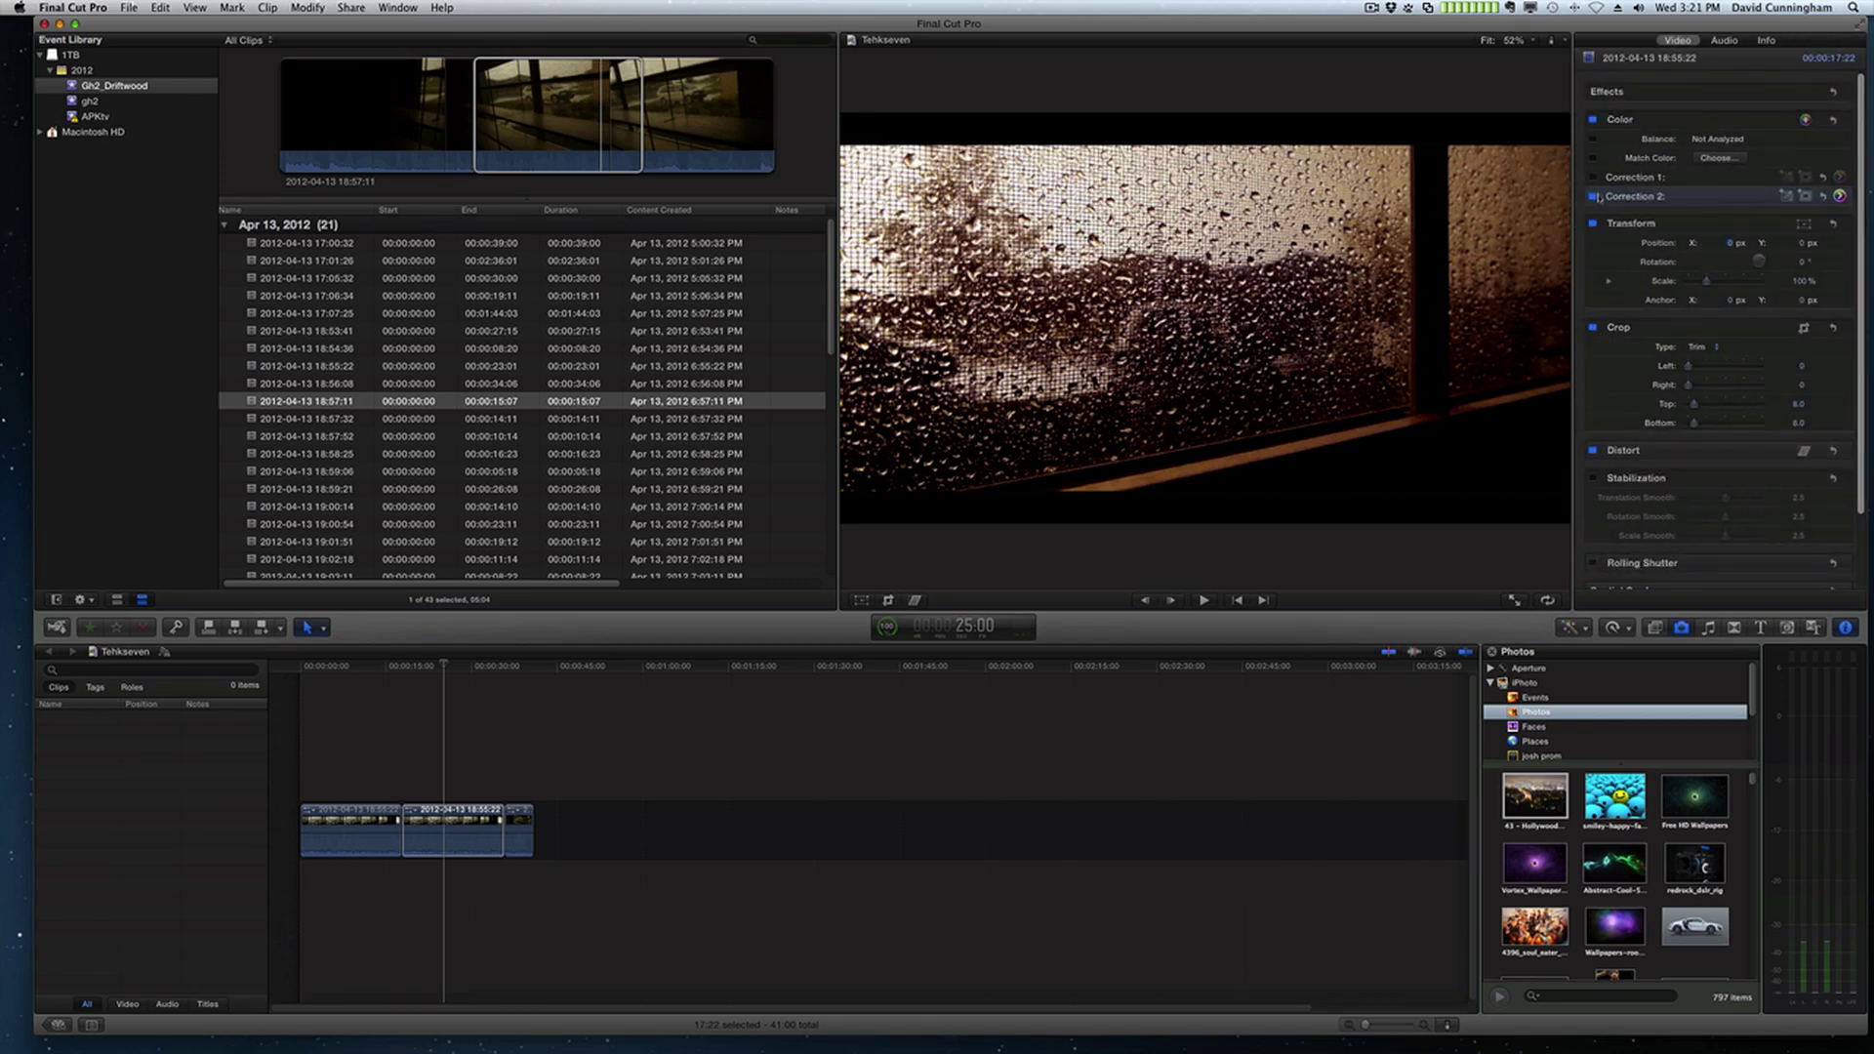
- Turn the second clip's Correction 2 off and back on to compare the image with and without the grade
{"action": "left_click", "coordinate": [1595, 197]}
{"action": "left_click", "coordinate": [1594, 198]}
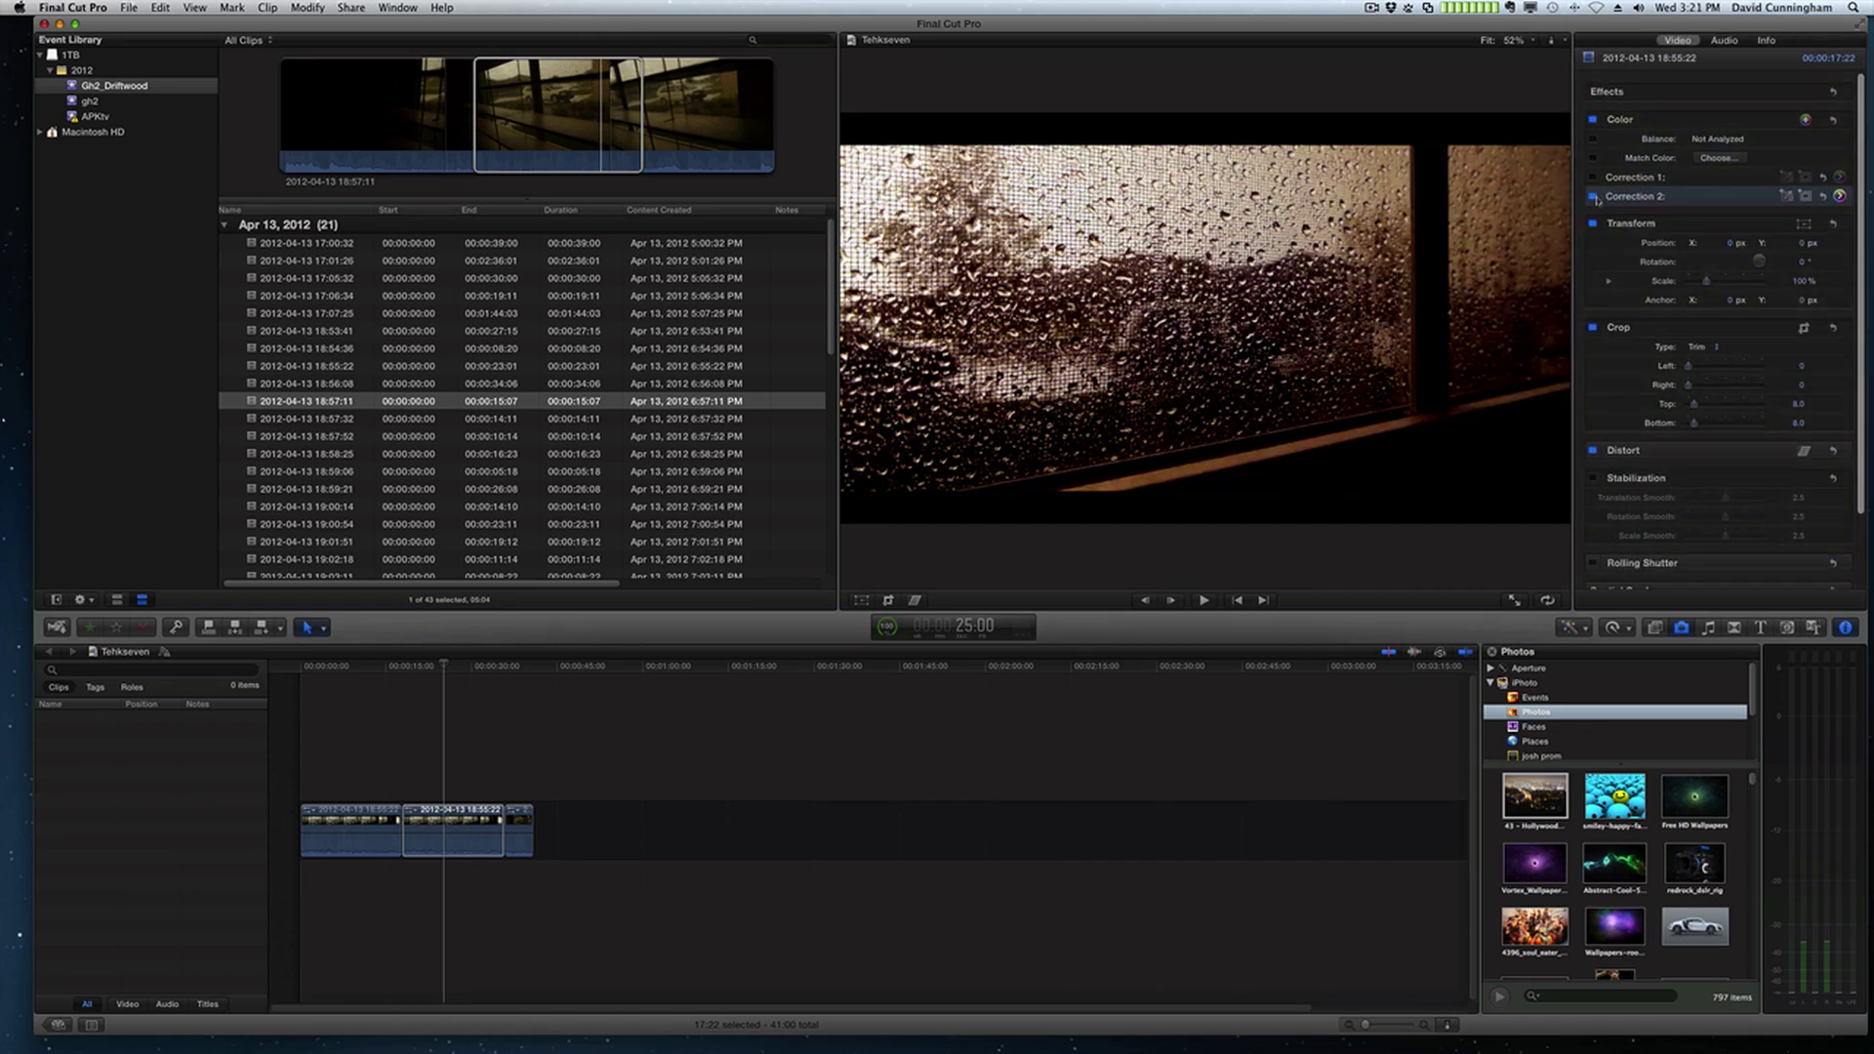